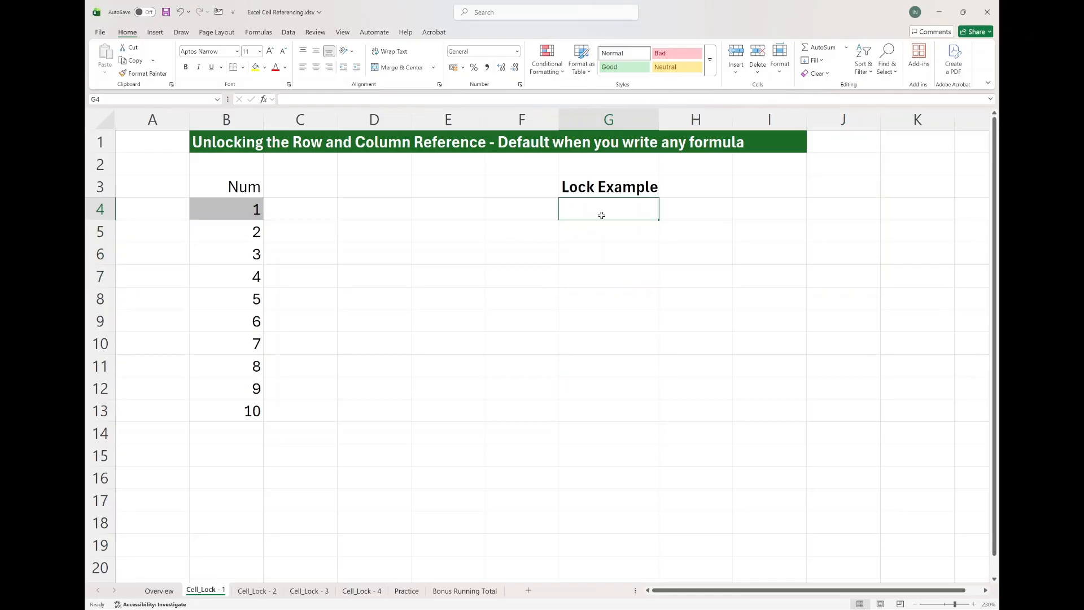
Enter a formula in G4 that references cell B4.
left_click_drag(254, 210, 230, 355)
left_click(610, 209)
type("=")
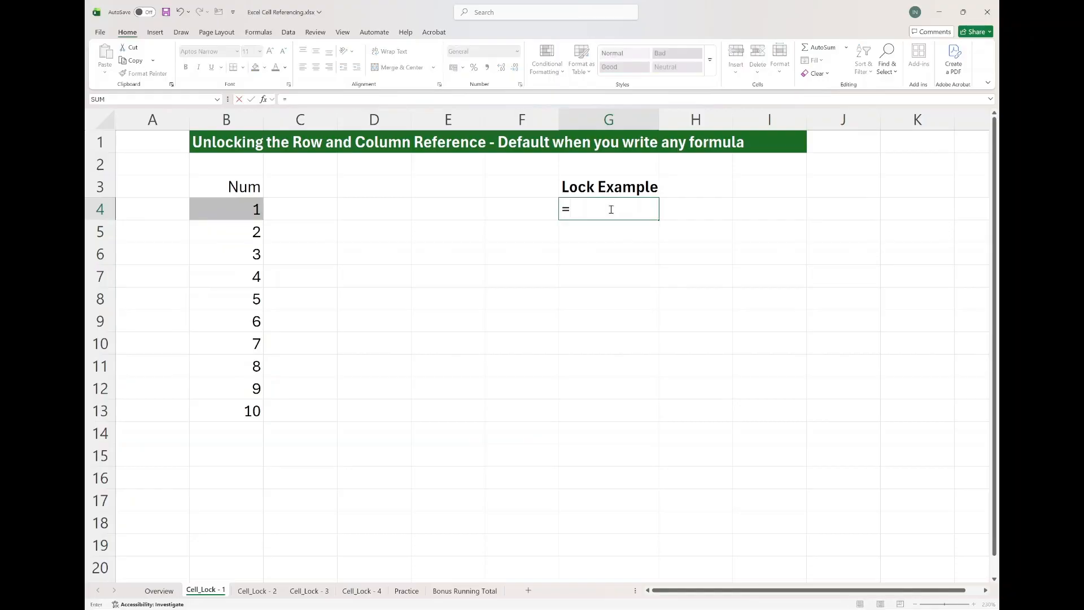
left_click(231, 207)
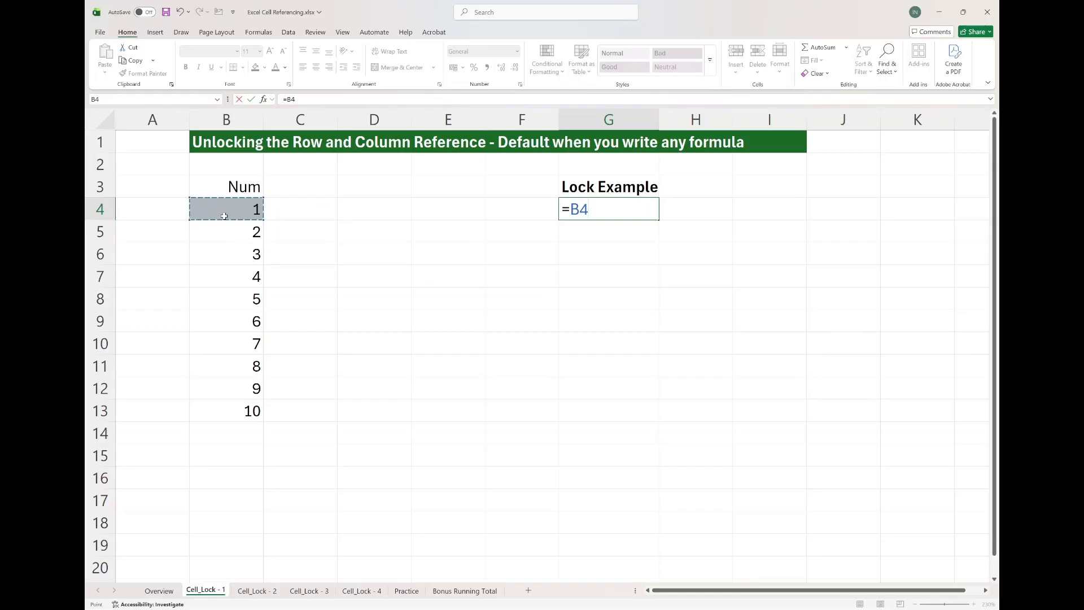
key("Return")
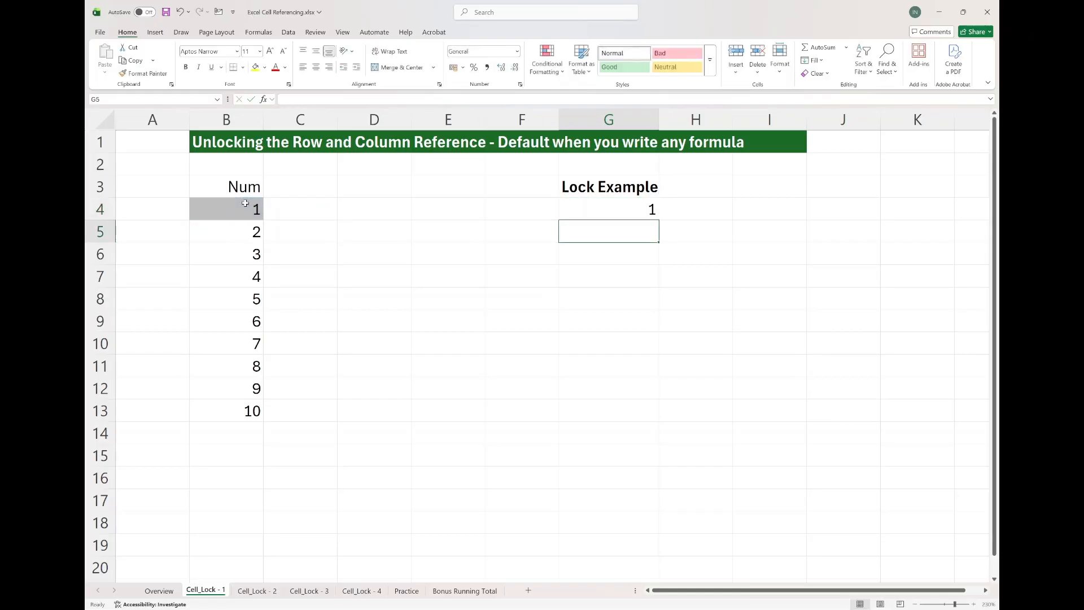
Inspect the formula in G4 through the formula bar.
left_click(624, 204)
left_click(293, 101)
double_click(292, 99)
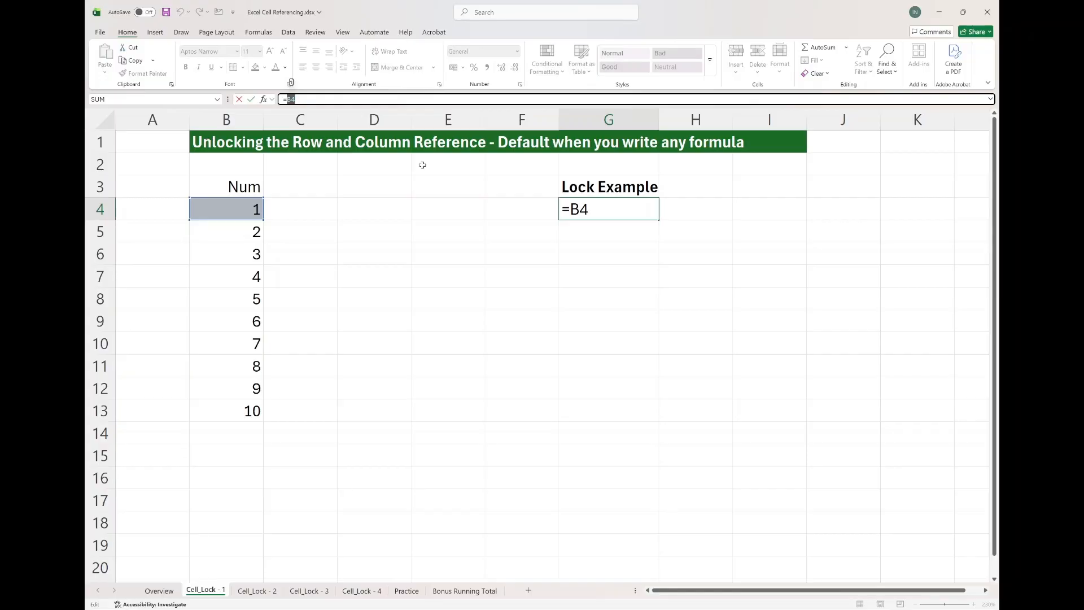
key("Return")
left_click(602, 211)
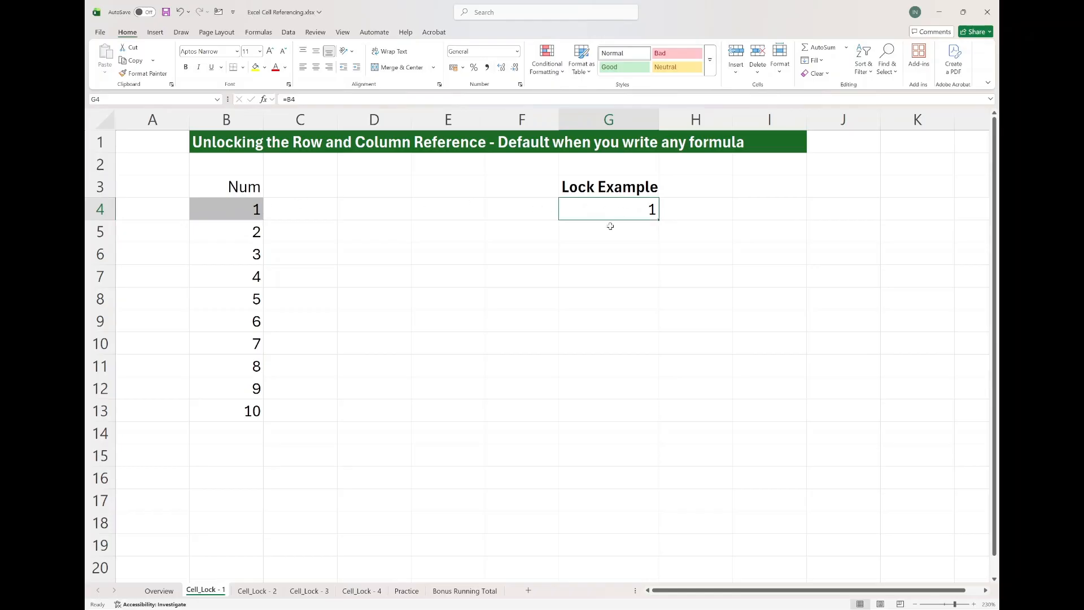
Fill G4's formula down into G5 and inspect the reference it now uses.
left_click_drag(658, 220, 657, 241)
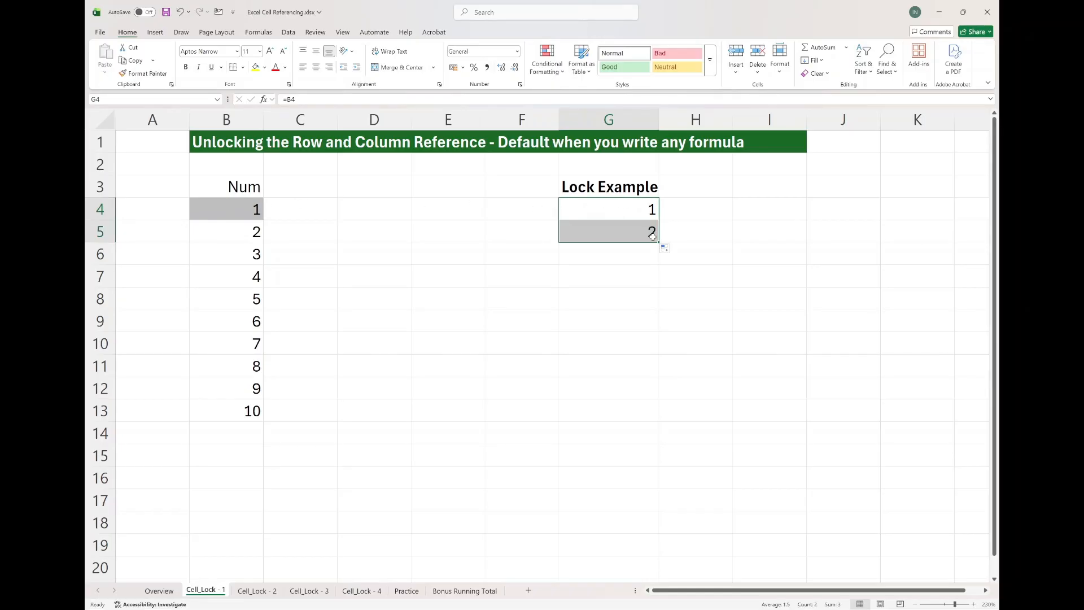
double_click(612, 235)
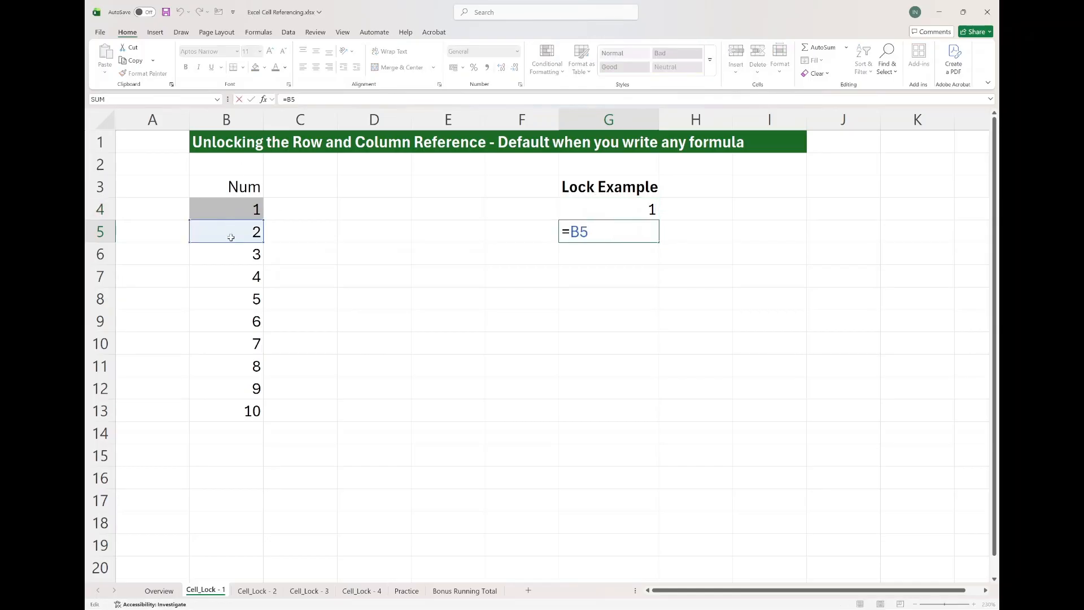
key("Escape")
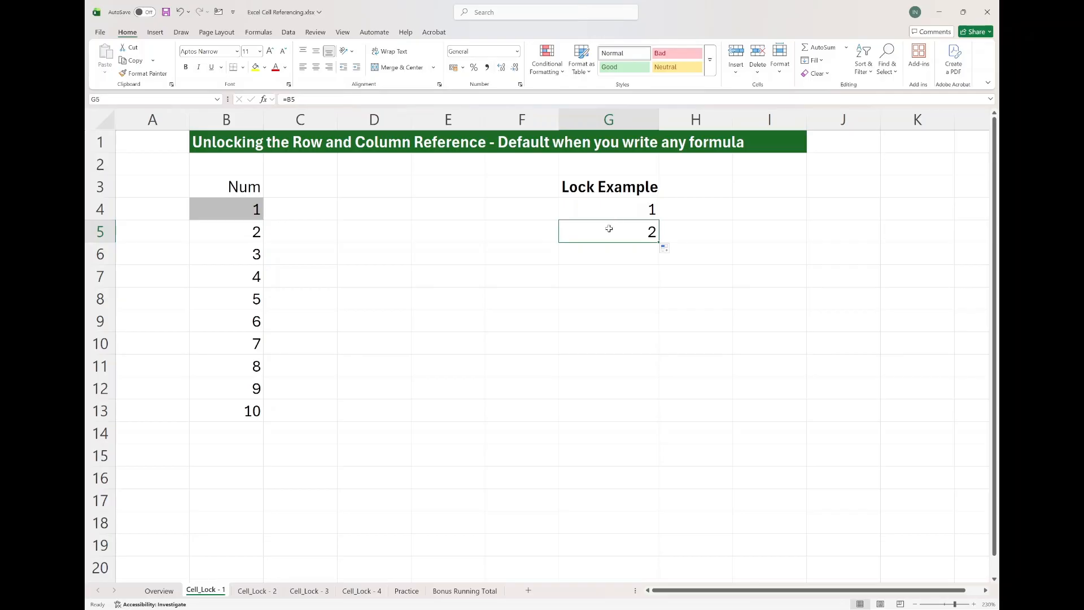
Fill G5's formula down into G6 and inspect its shifted reference.
left_click_drag(658, 242, 656, 265)
double_click(626, 256)
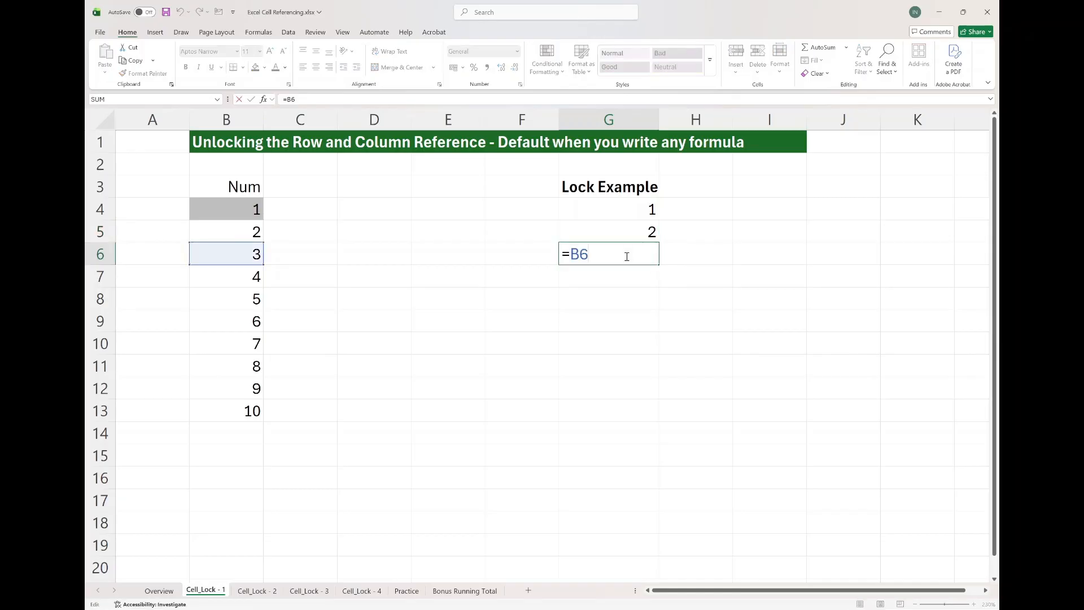
key("Escape")
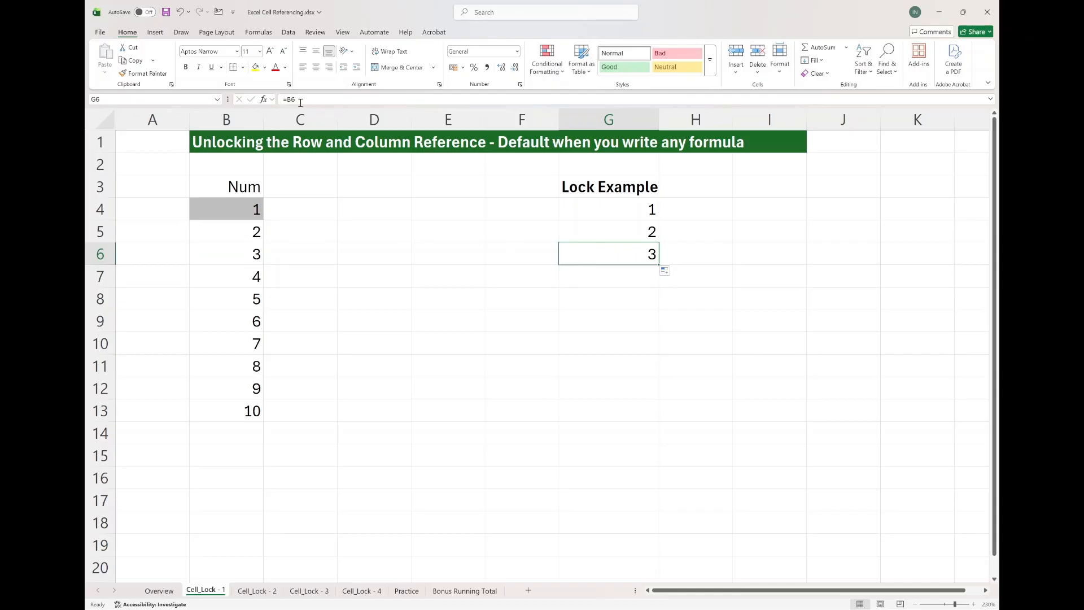
Copy G6's formula into G13 and compare the references in G6 and G13.
key("ctrl+c")
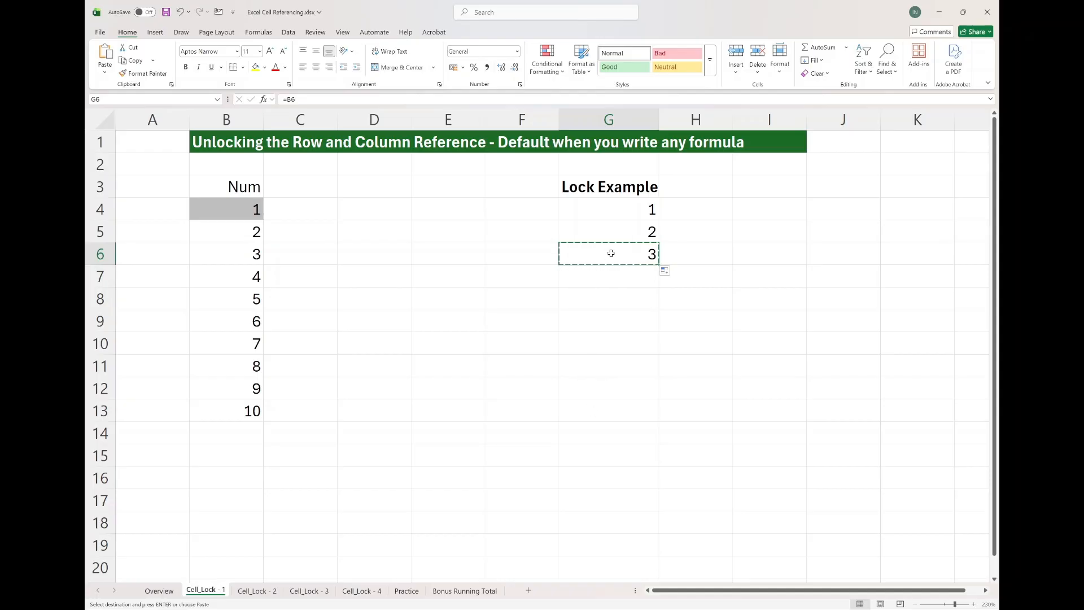
left_click(601, 406)
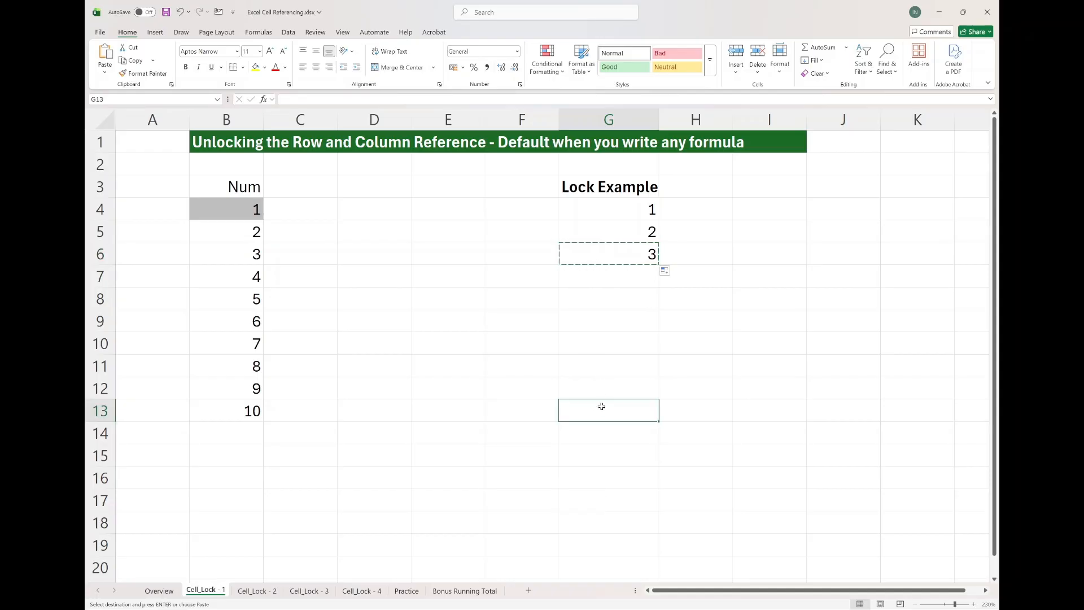
key("ctrl+v")
double_click(618, 257)
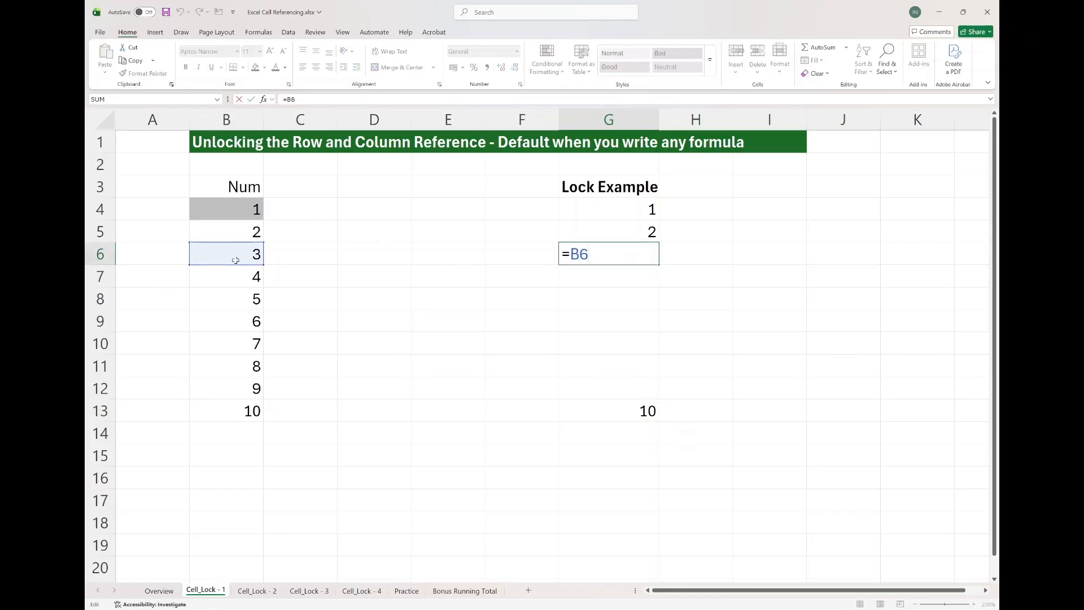
key("Escape")
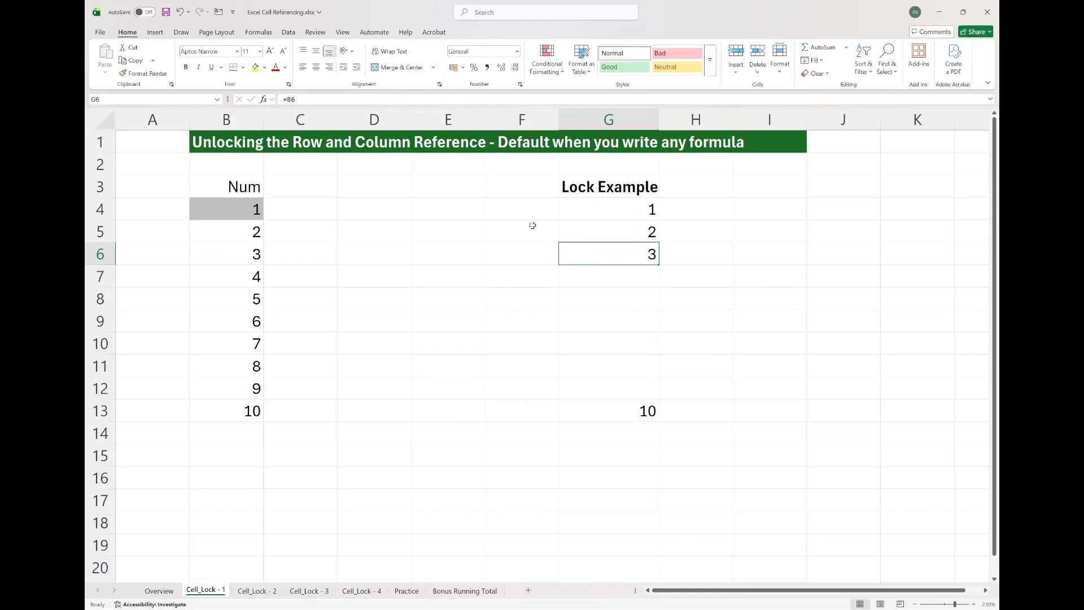
left_click(605, 412)
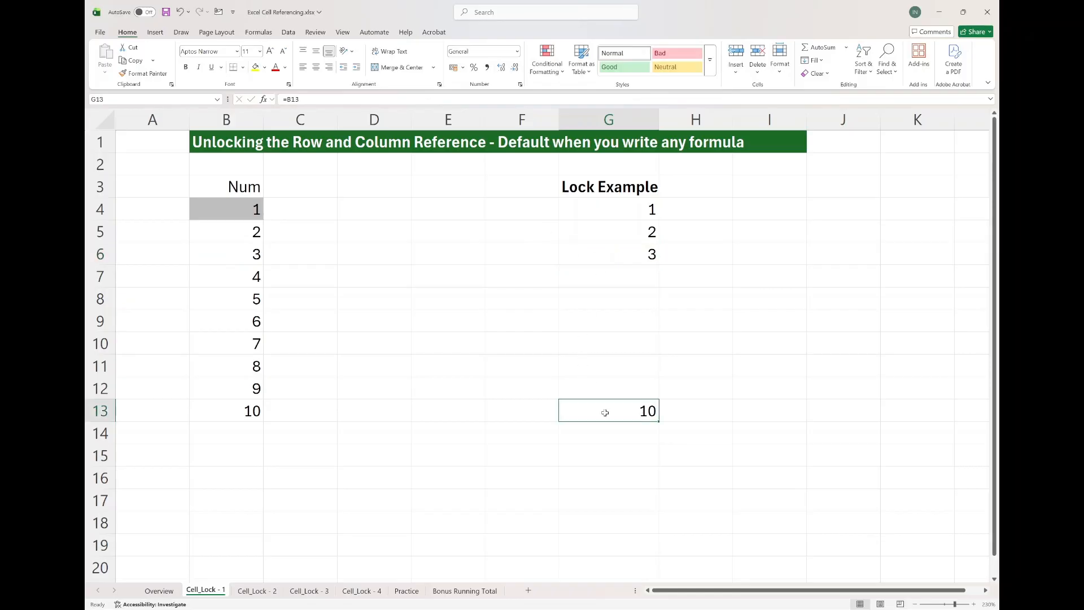
double_click(604, 413)
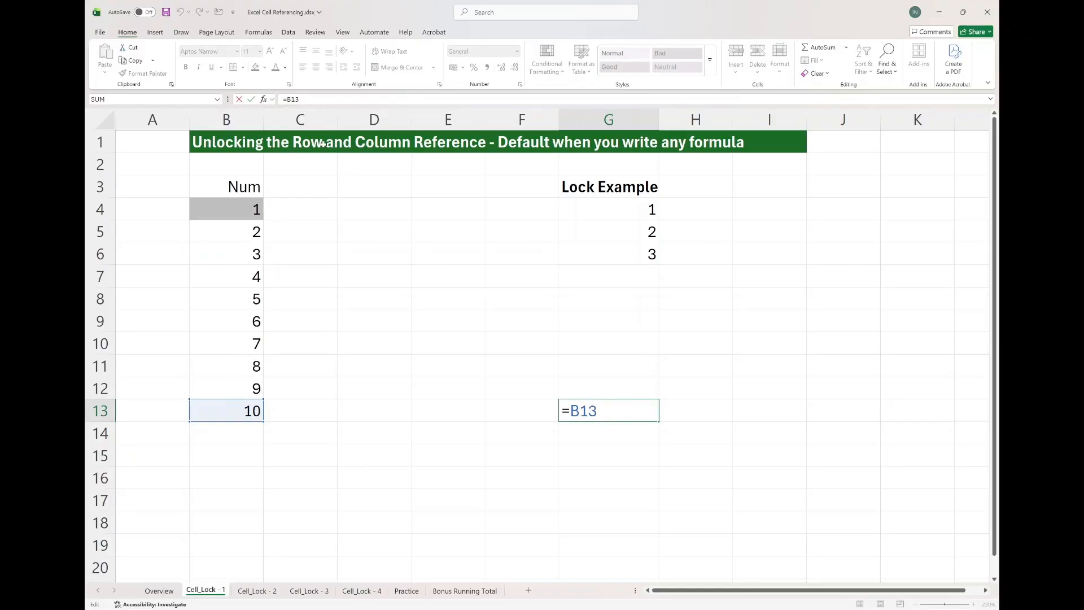
key("Escape")
Clear the formulas from G5 down to G13.
left_click_drag(621, 232, 622, 434)
key("Delete")
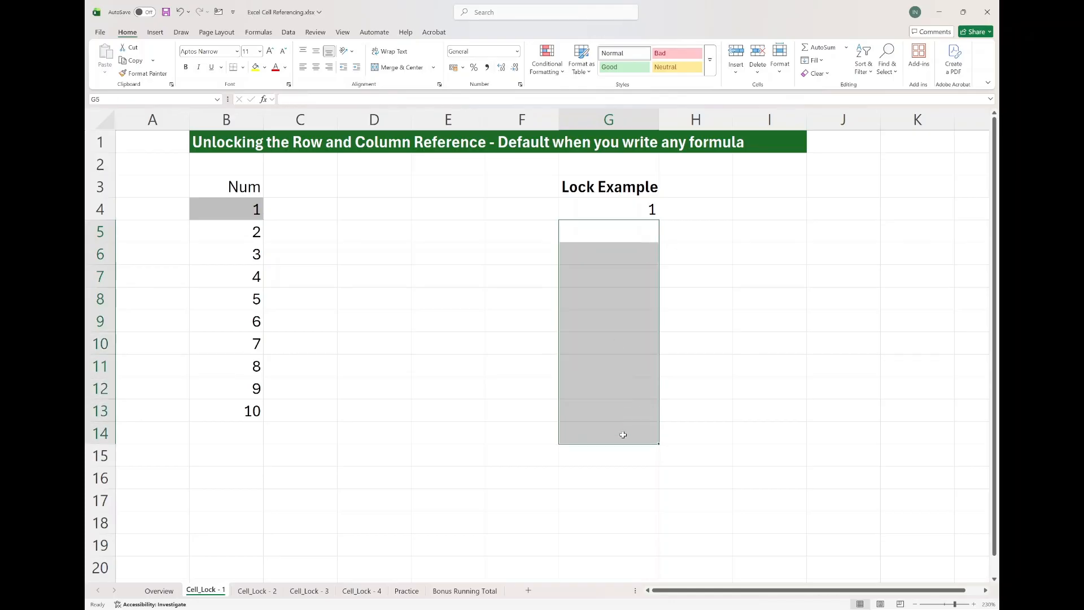
left_click(633, 209)
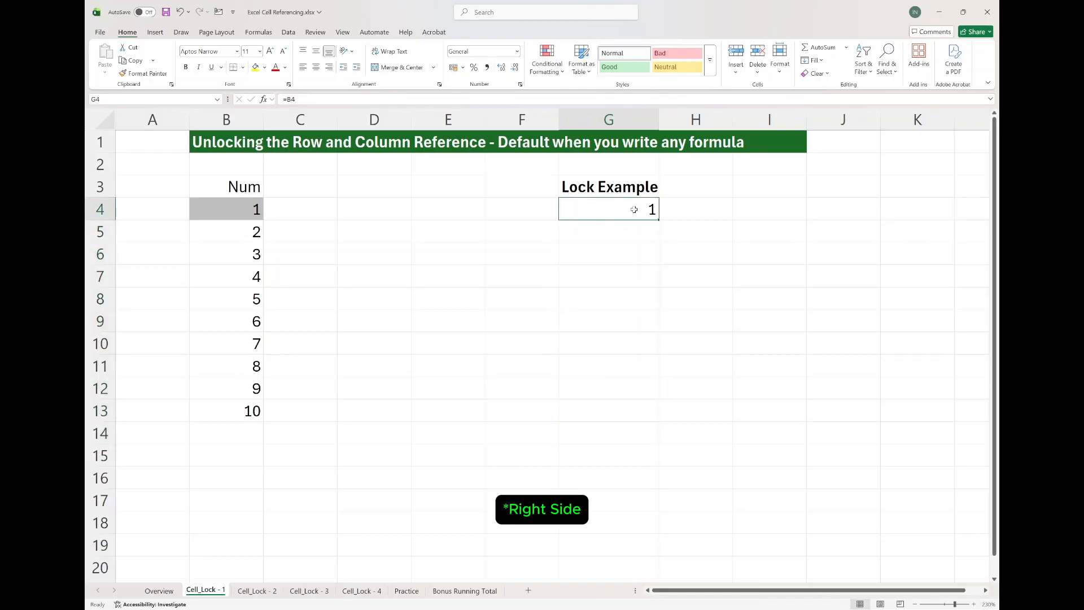
Fill G4's formula right into H4 and inspect its column reference.
left_click_drag(659, 215, 727, 214)
double_click(698, 211)
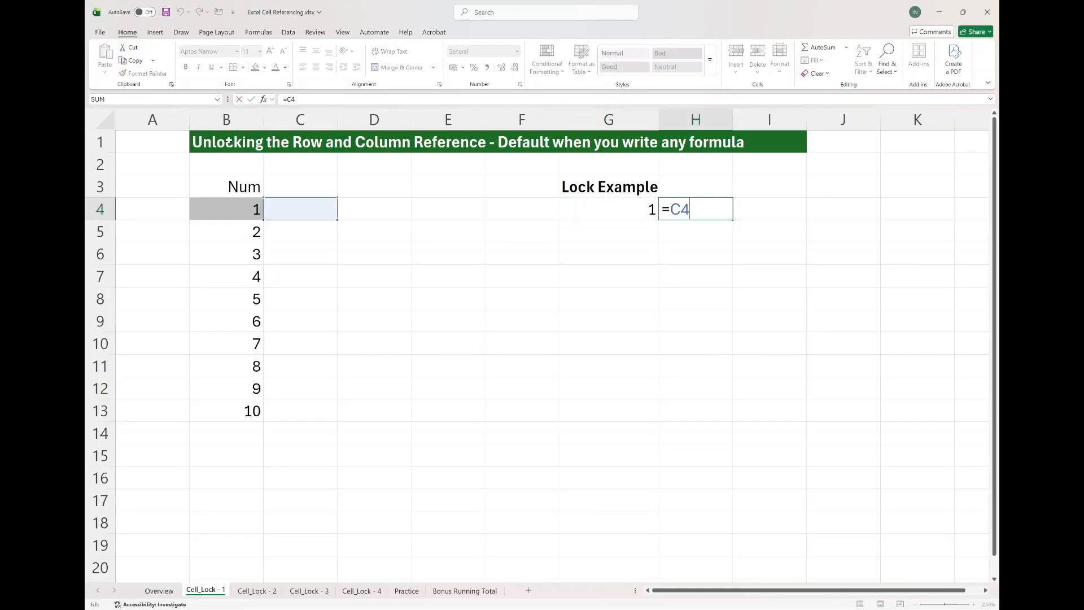
key("Escape")
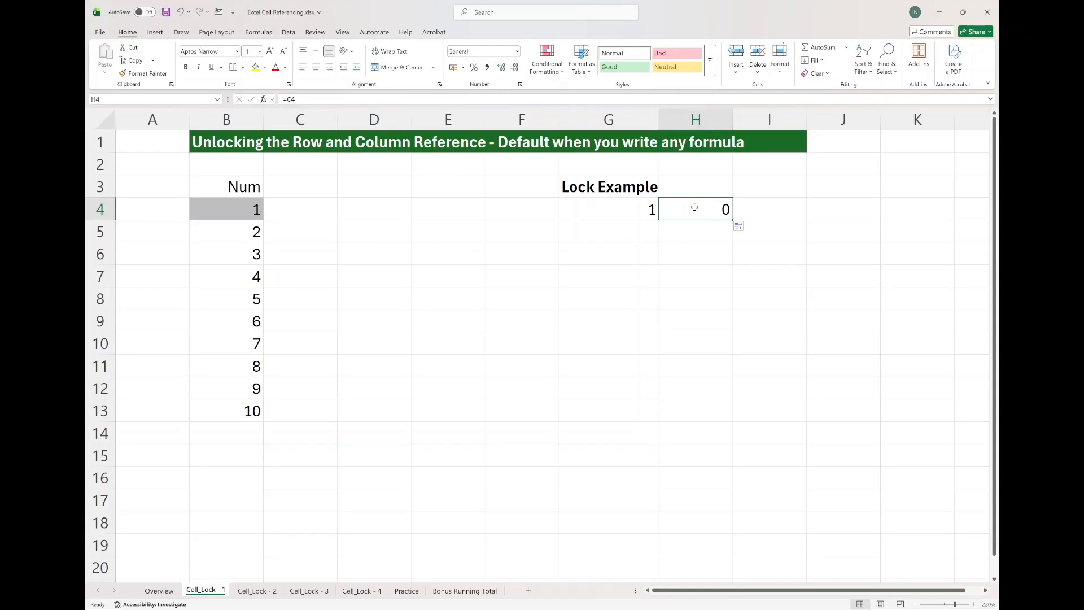
Fill H4's formula right into I4 and inspect the reference it uses.
left_click_drag(725, 214, 782, 213)
left_click(780, 212)
left_click(693, 212)
left_click(763, 212)
double_click(757, 215)
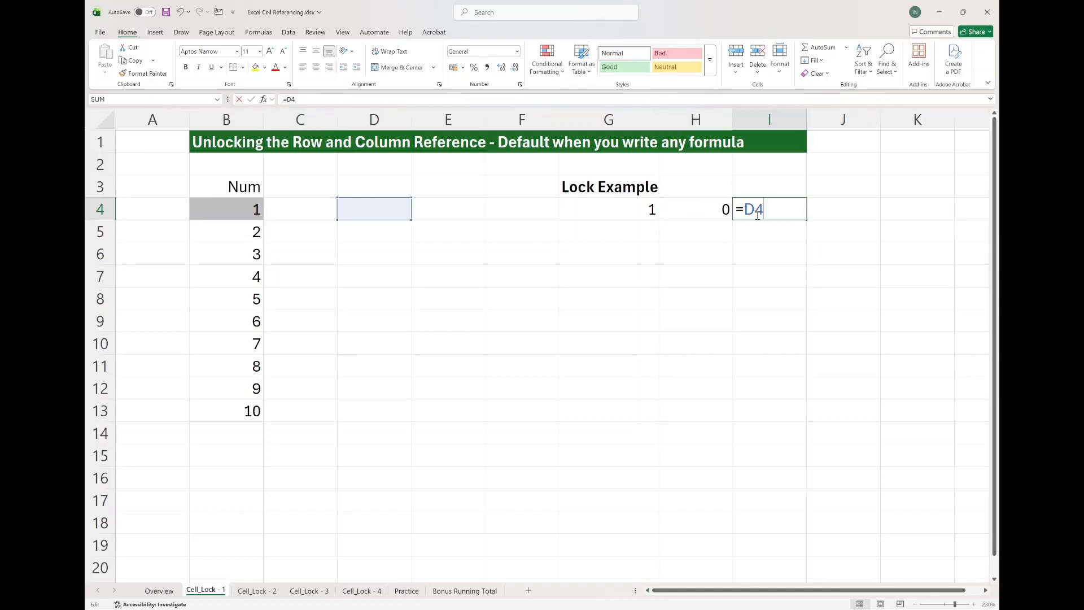
key("Escape")
Copy I4's formula into K4 and inspect the pasted reference.
key("ctrl+c")
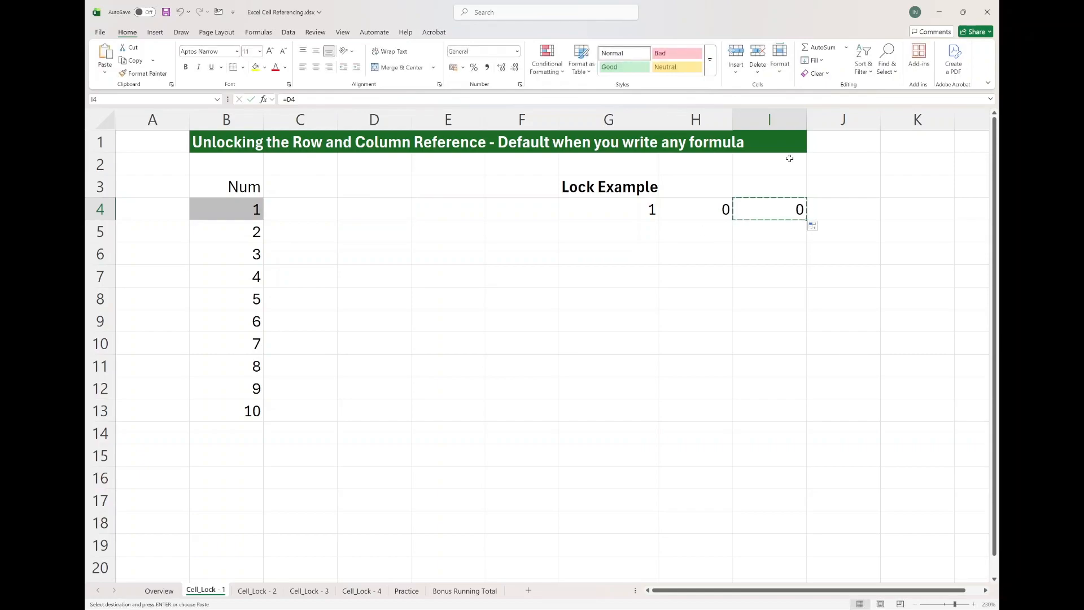
left_click(902, 211)
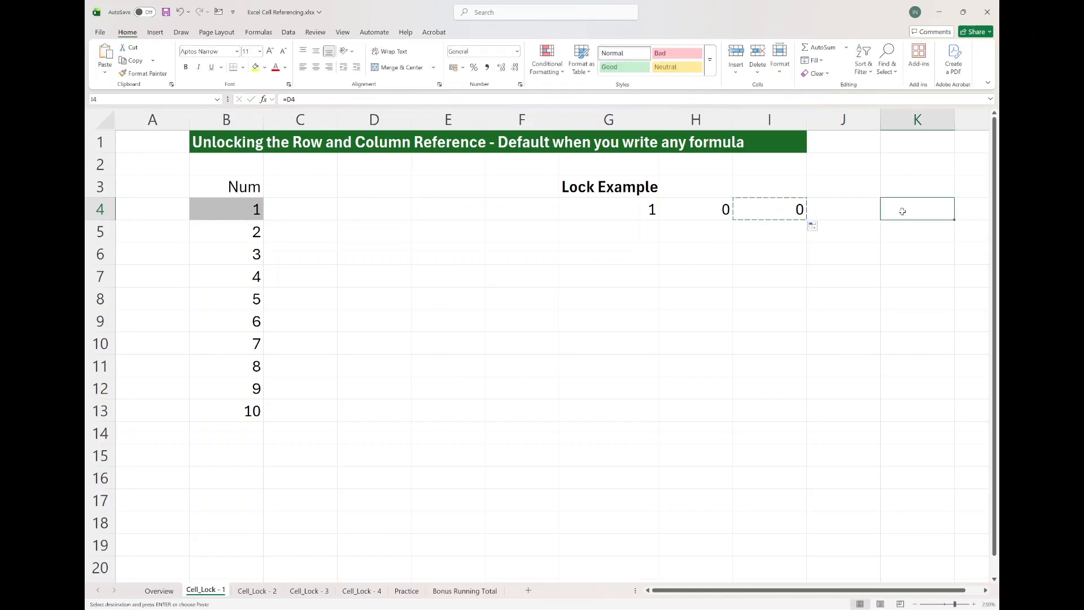
double_click(779, 208)
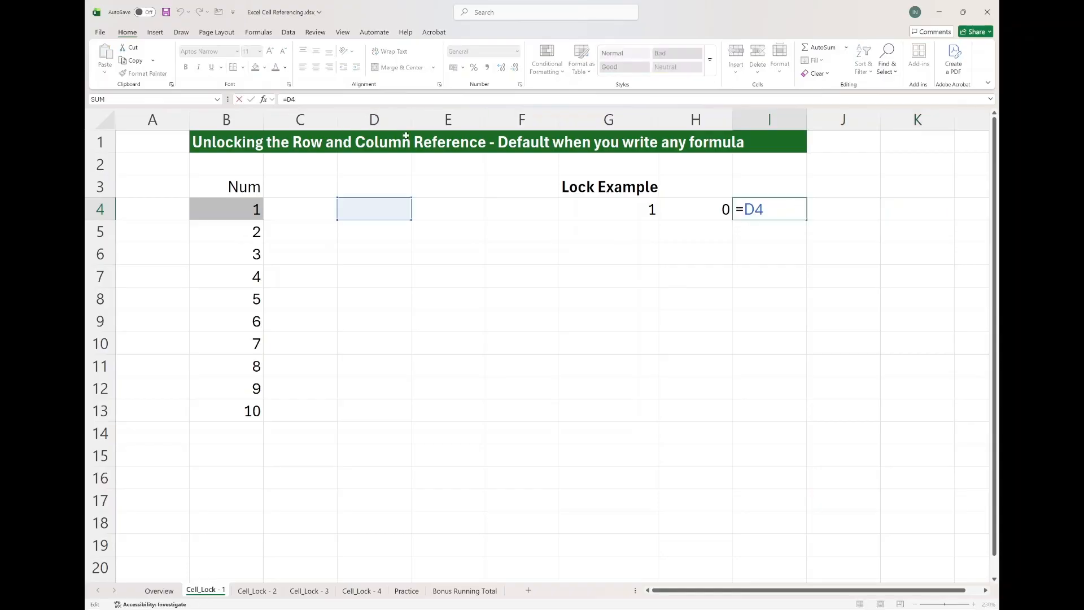
key("Escape")
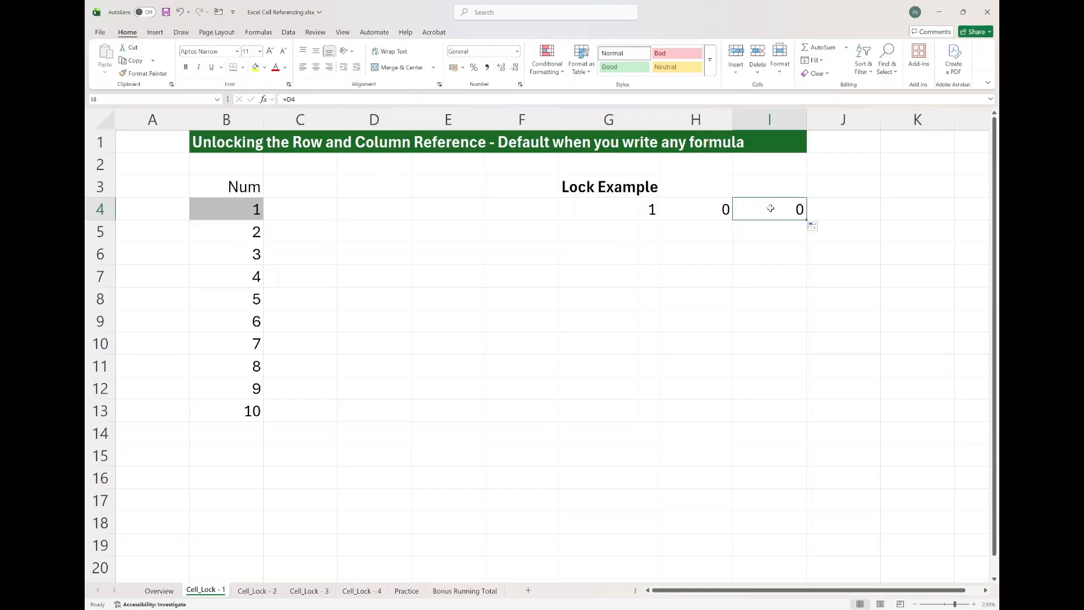
left_click(899, 209)
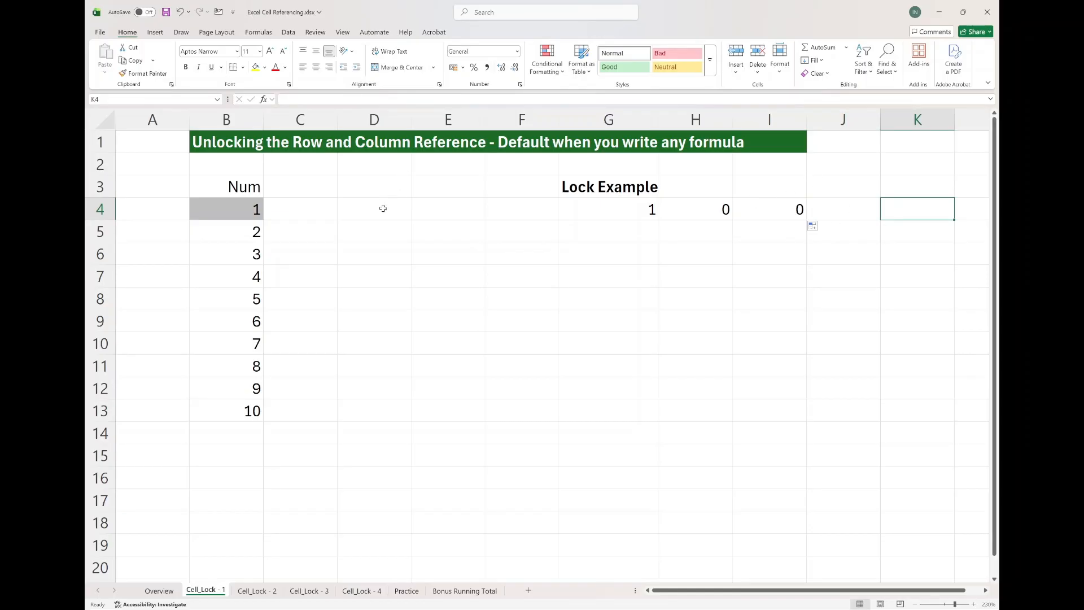
left_click(783, 215)
key("ctrl+c")
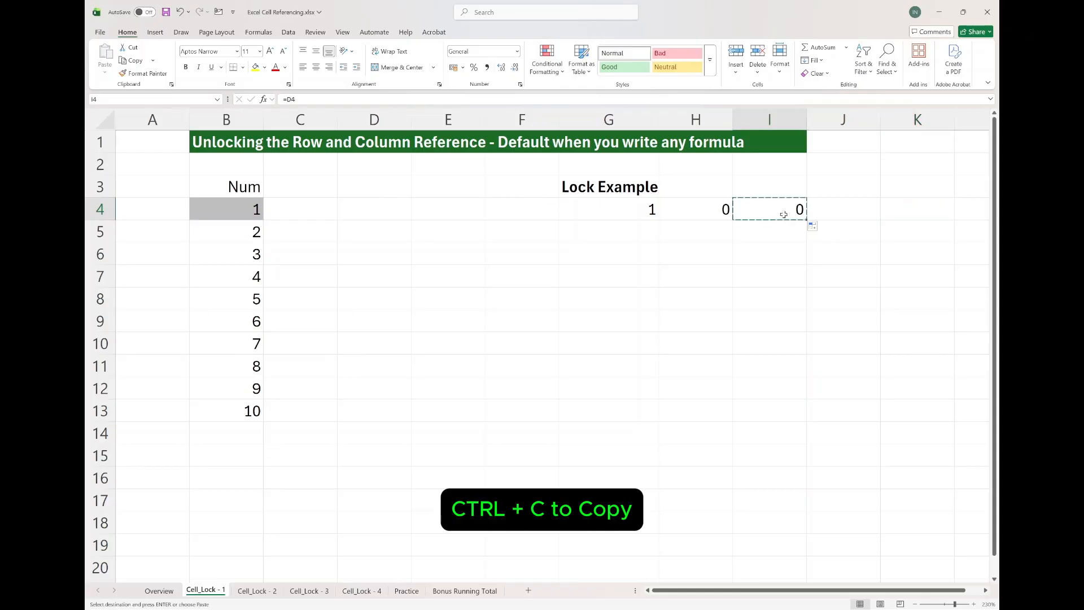
left_click(902, 218)
key("ctrl+v")
double_click(908, 214)
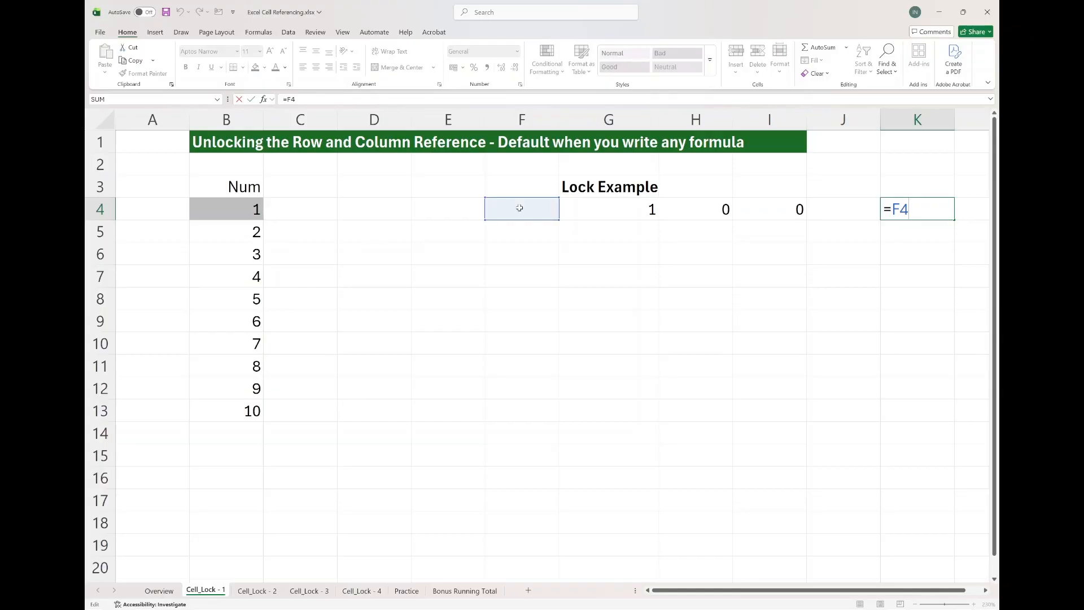
key("Escape")
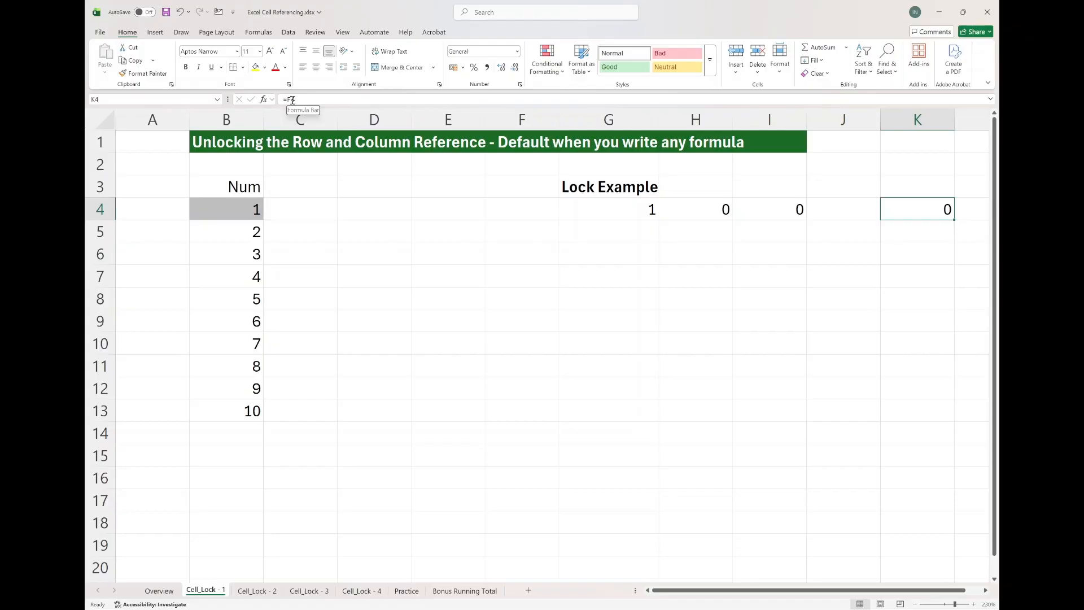
Clear the formulas from G4 through K4.
left_click_drag(689, 209, 900, 211)
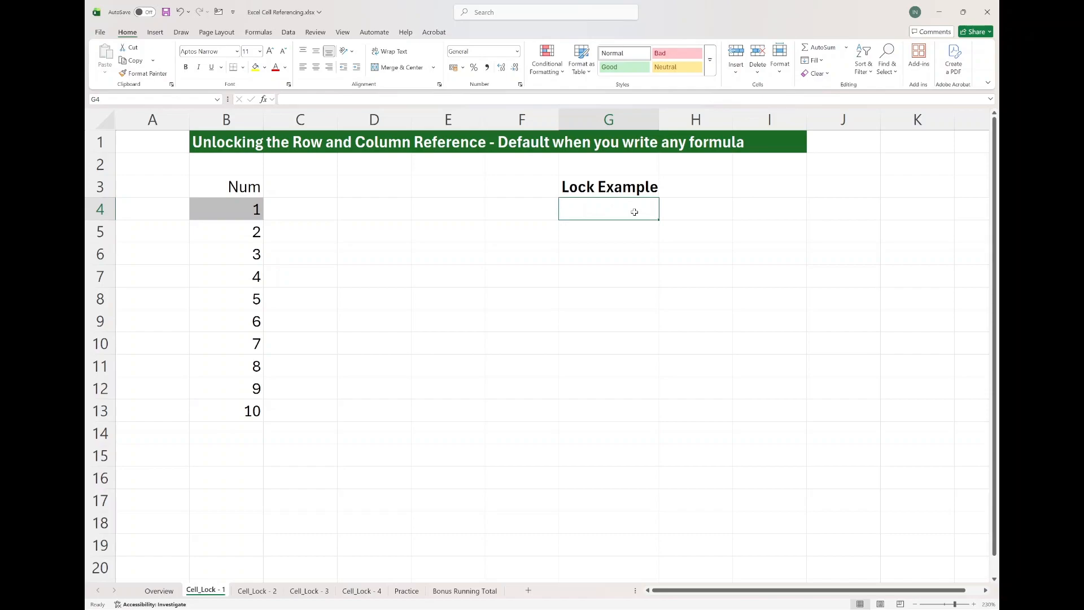
left_click_drag(248, 212, 271, 269)
Enter =SUM(B4:B6) in G4, keeping G4 selected after confirming.
type("=sum")
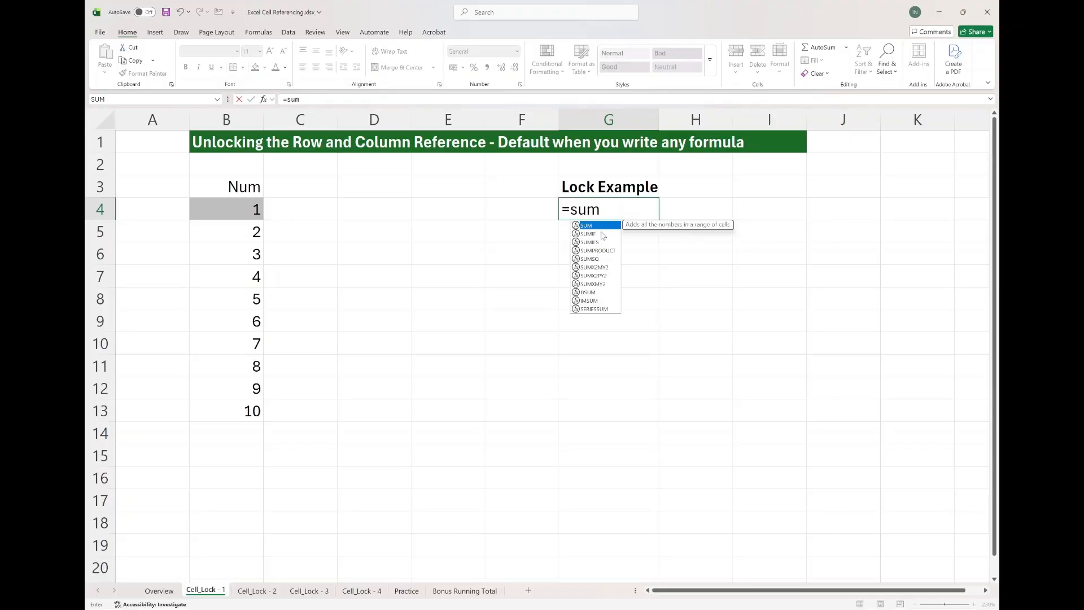
key("Tab")
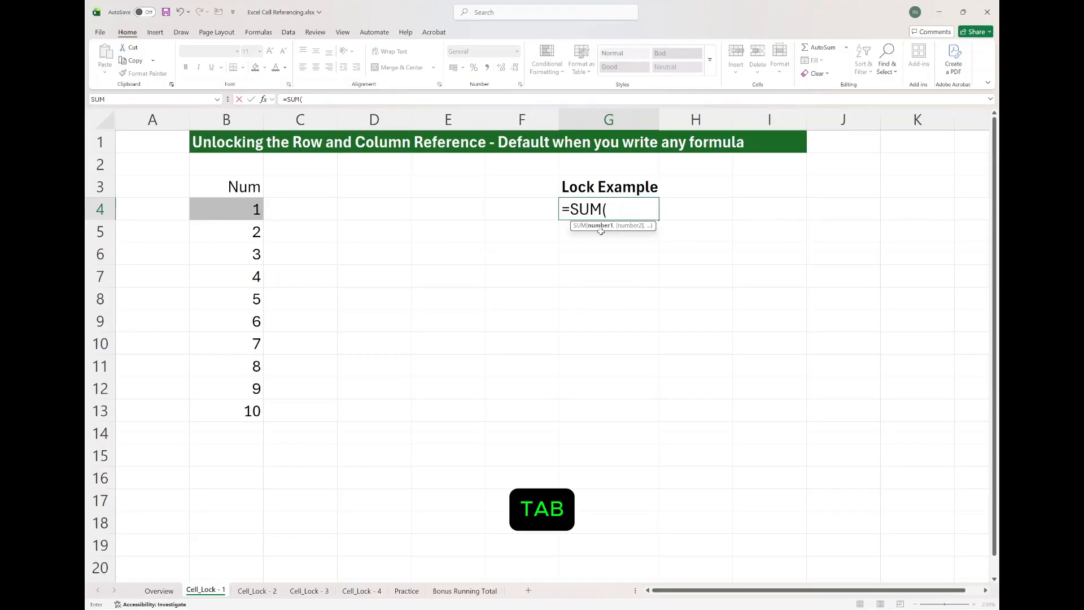
left_click(239, 210)
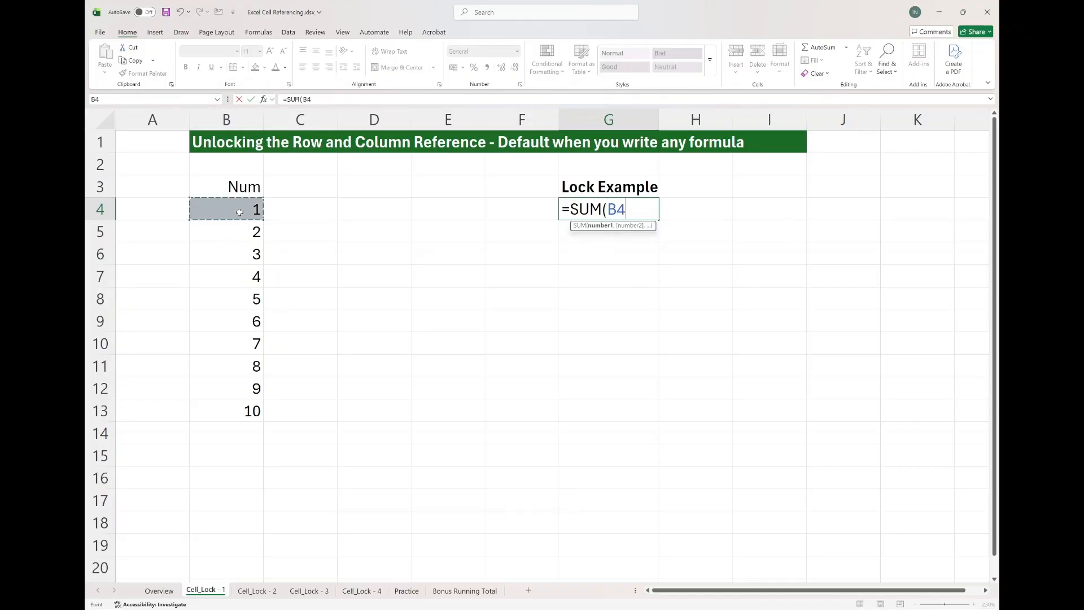
left_click_drag(230, 224, 230, 246)
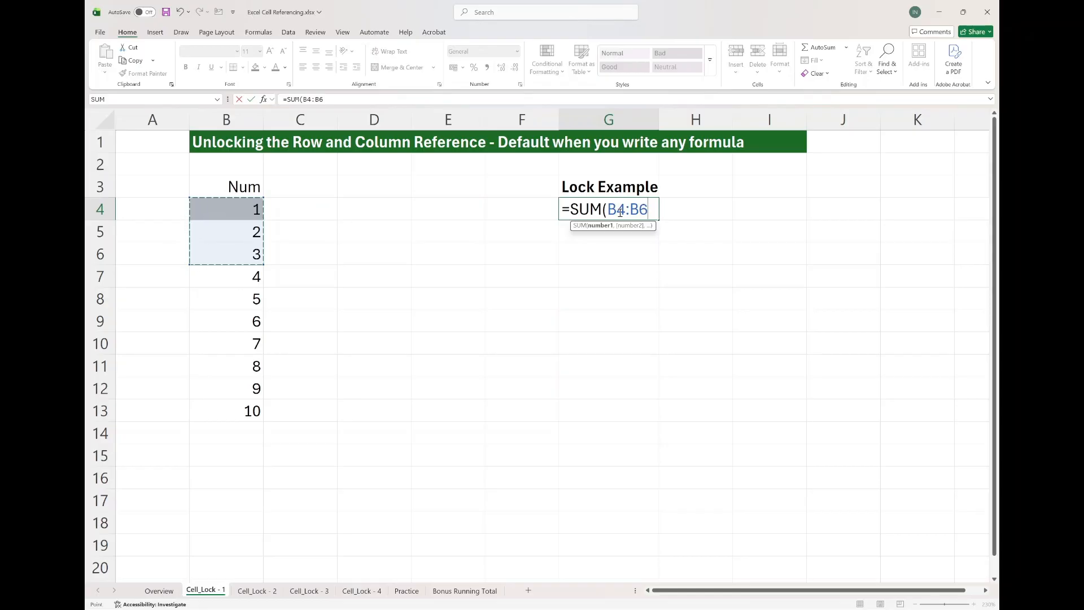
type(")")
key("ctrl+Return")
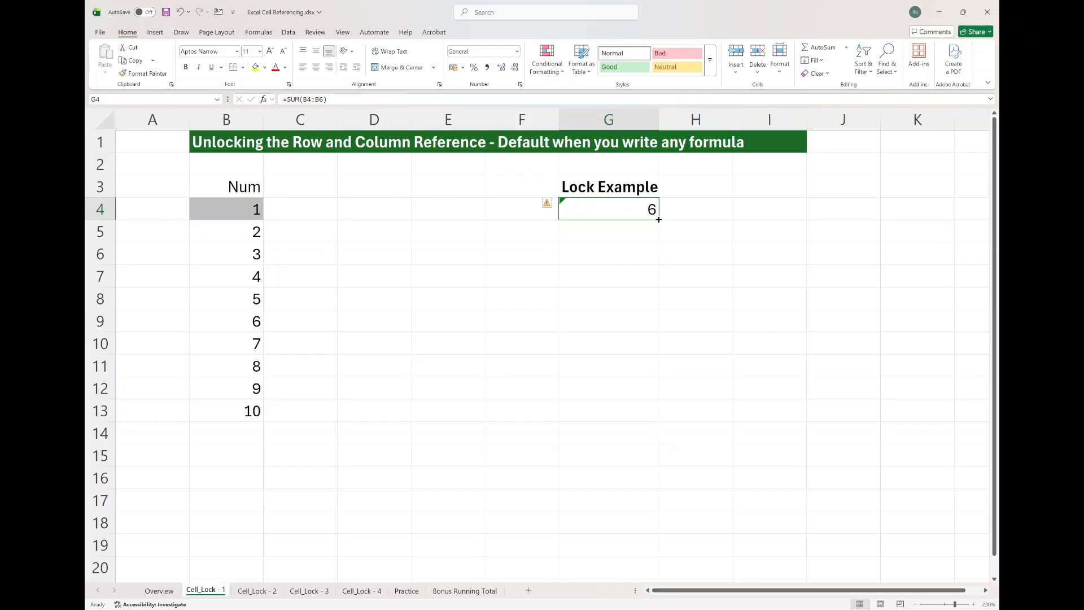
Fill G4's SUM formula down into G5 and open G5 to inspect its shifted reference.
left_click_drag(659, 219, 659, 244)
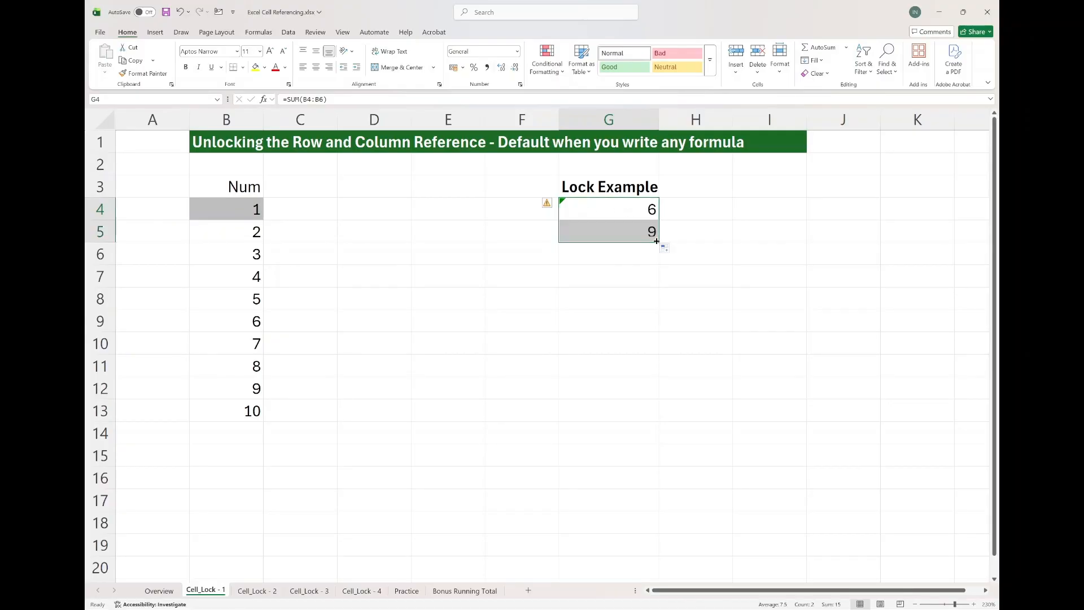
left_click(608, 235)
key("F2")
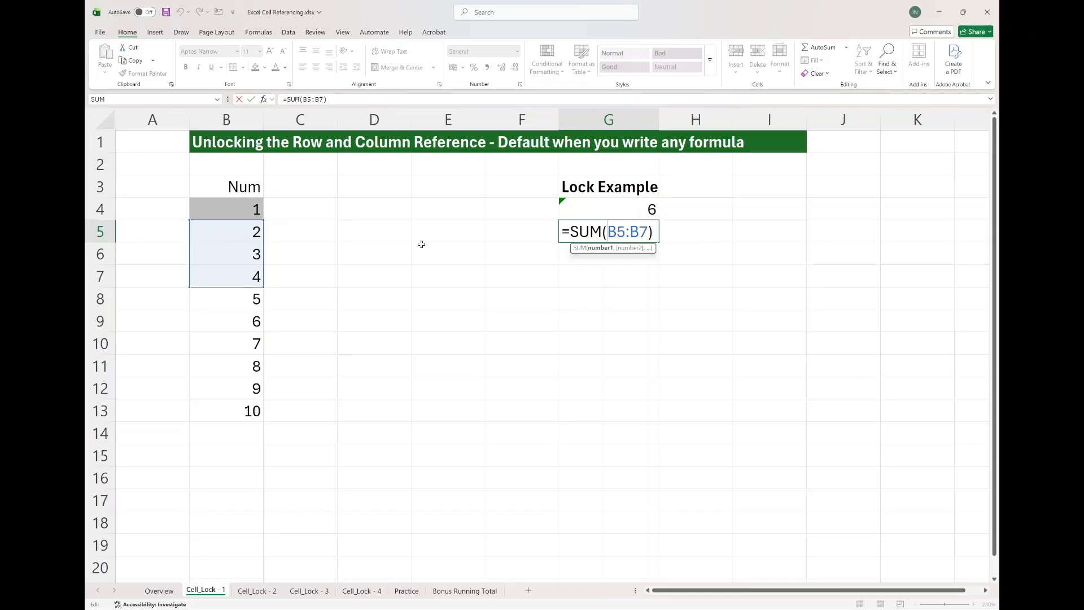
key("ctrl+Return")
Compare the formulas in G4 and G5 by opening each for viewing.
left_click(588, 209)
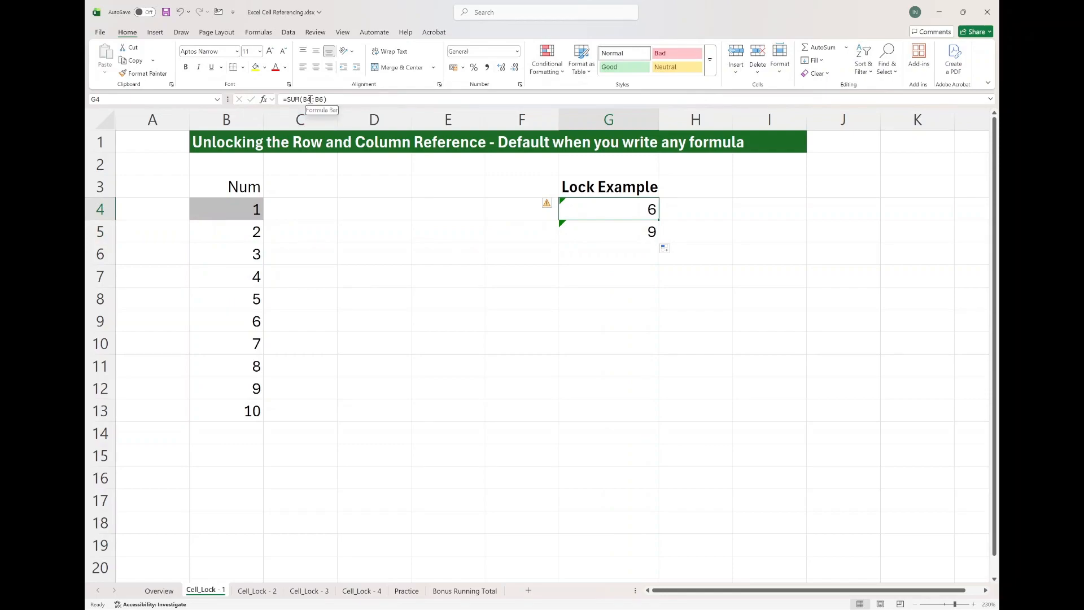
left_click(321, 100)
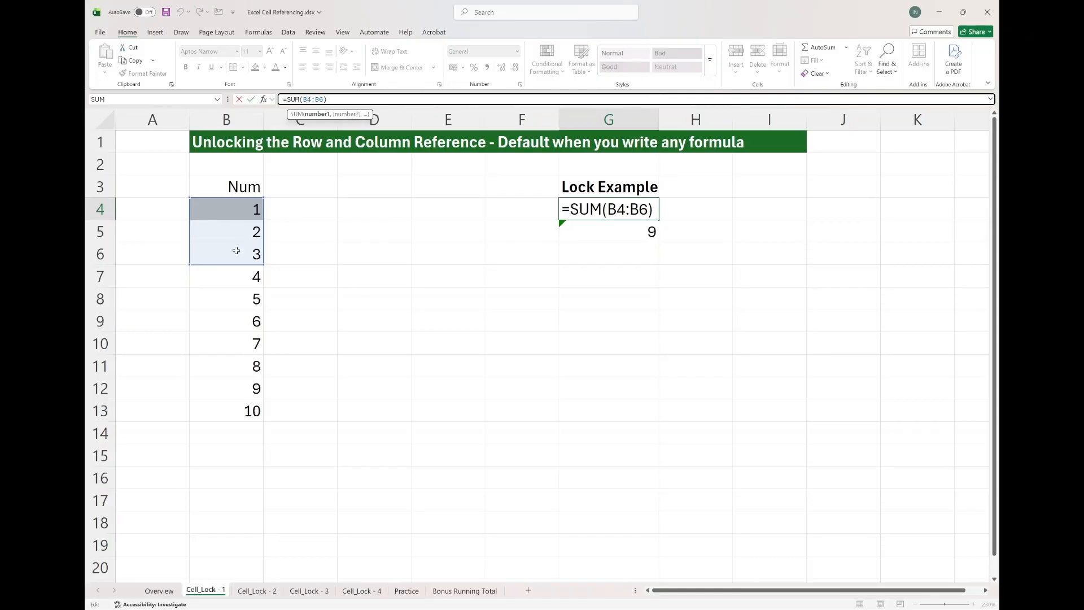
key("ctrl+Return")
left_click(587, 225)
key("F2")
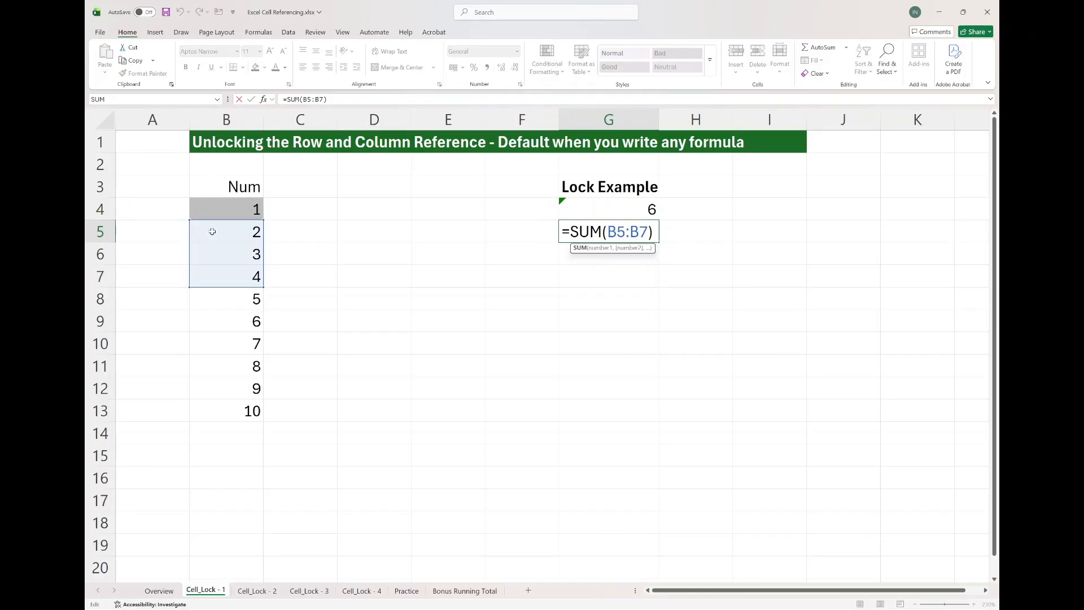
key("ctrl+Return")
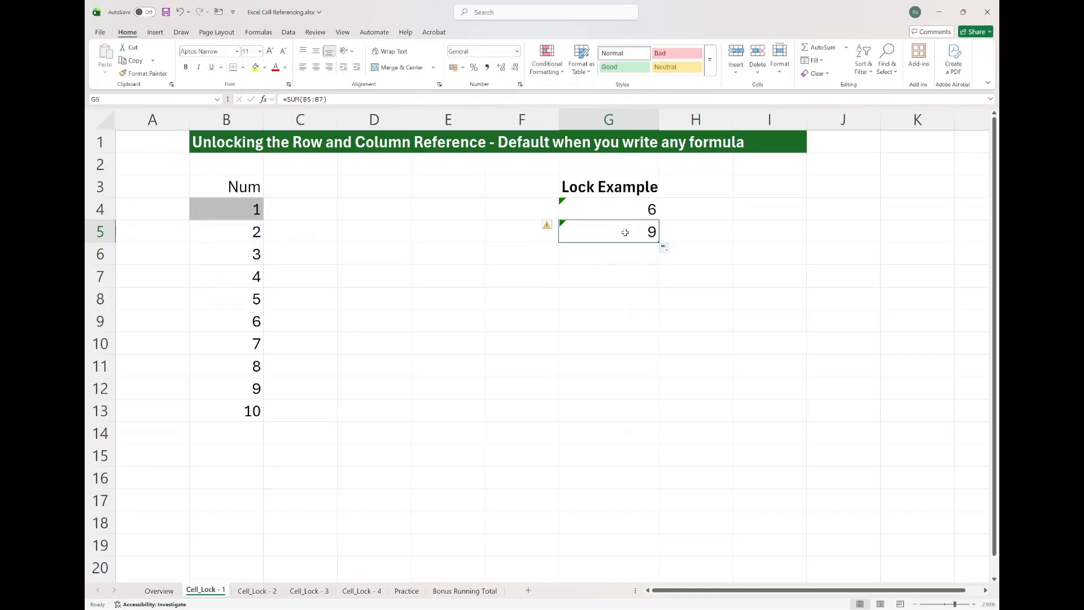
Fill G5's formula down to G13 and open G13 to inspect its reference.
left_click_drag(658, 243, 650, 426)
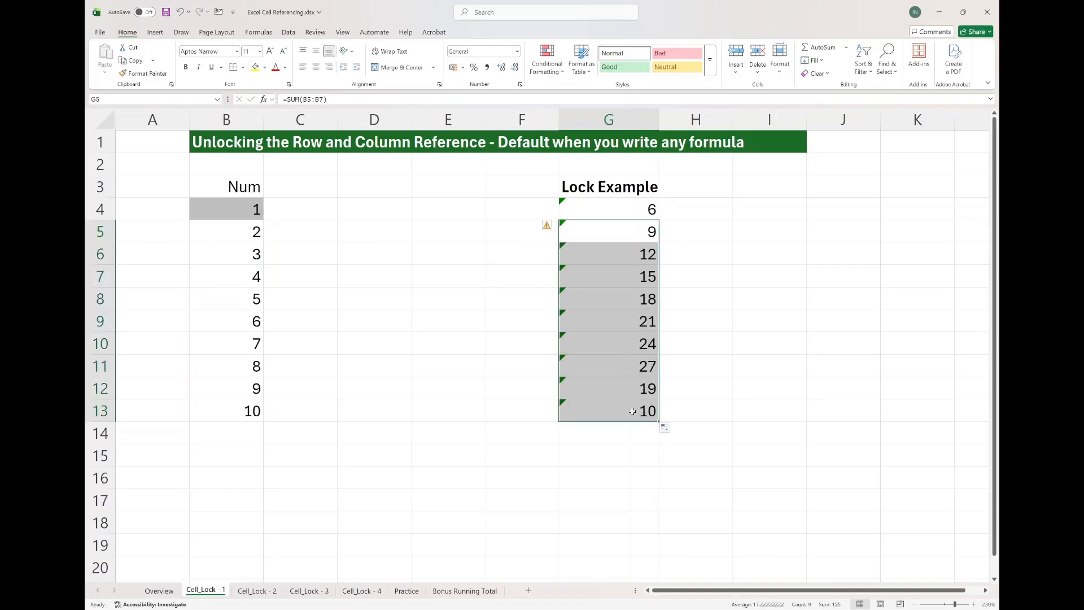
double_click(633, 411)
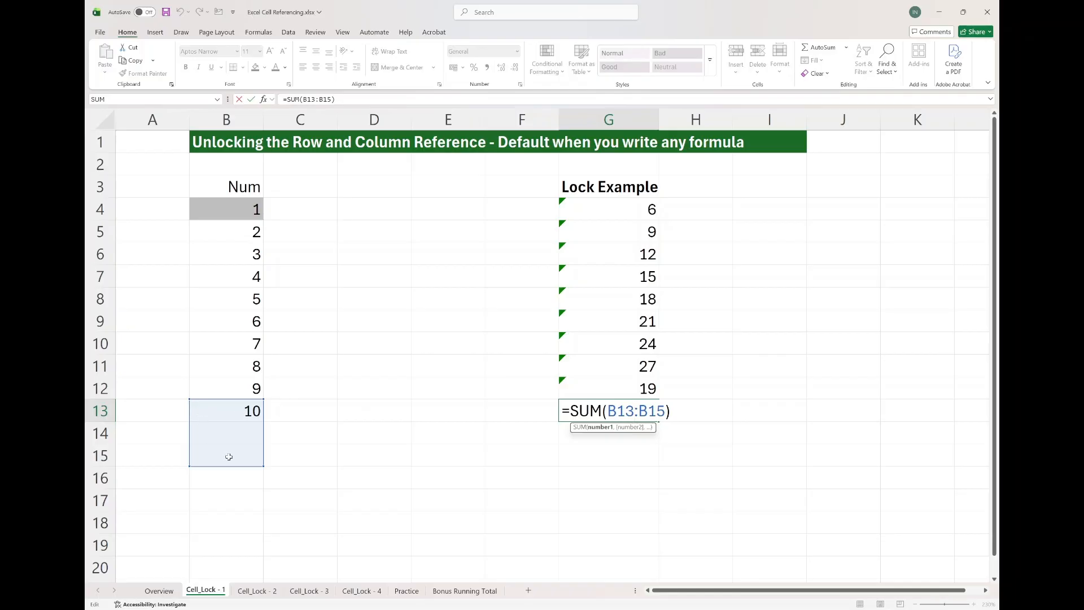
key("Escape")
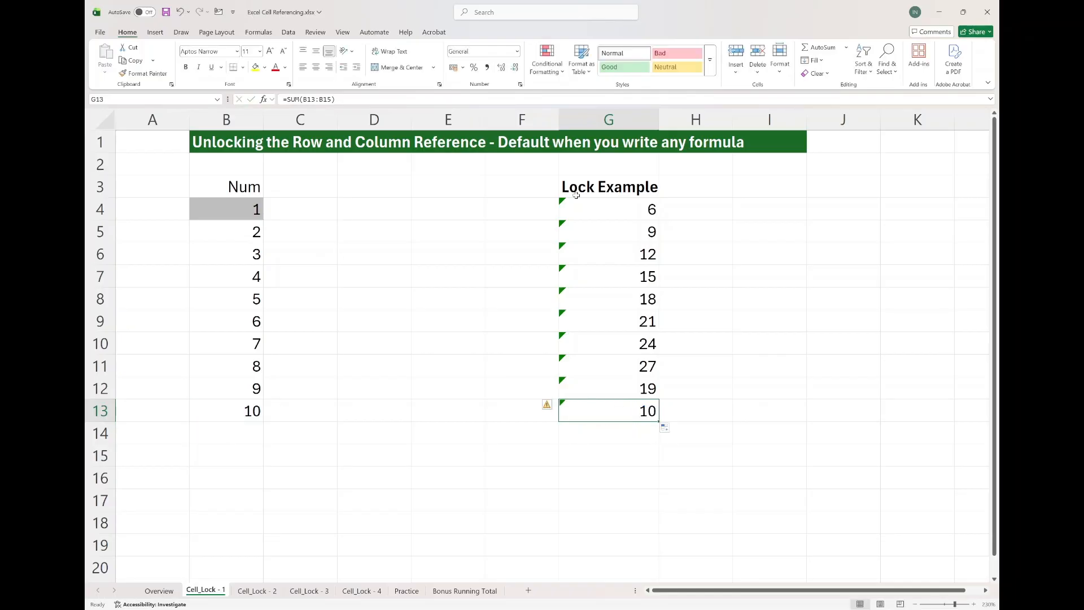
Fill G4's formula right into H4 and open H4 to inspect its shifted column reference.
left_click(600, 209)
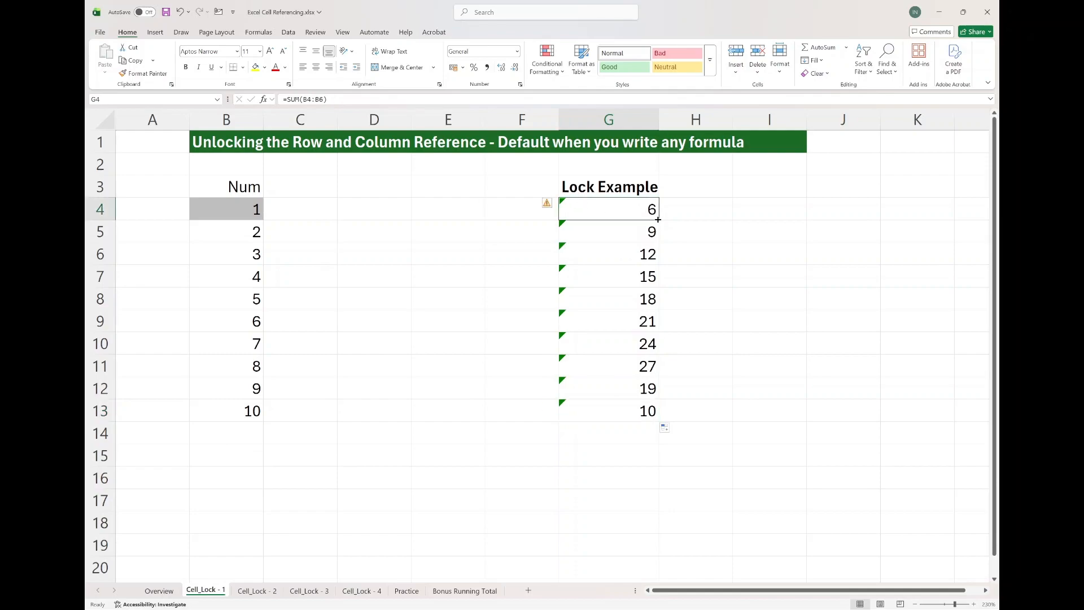
left_click_drag(658, 219, 728, 217)
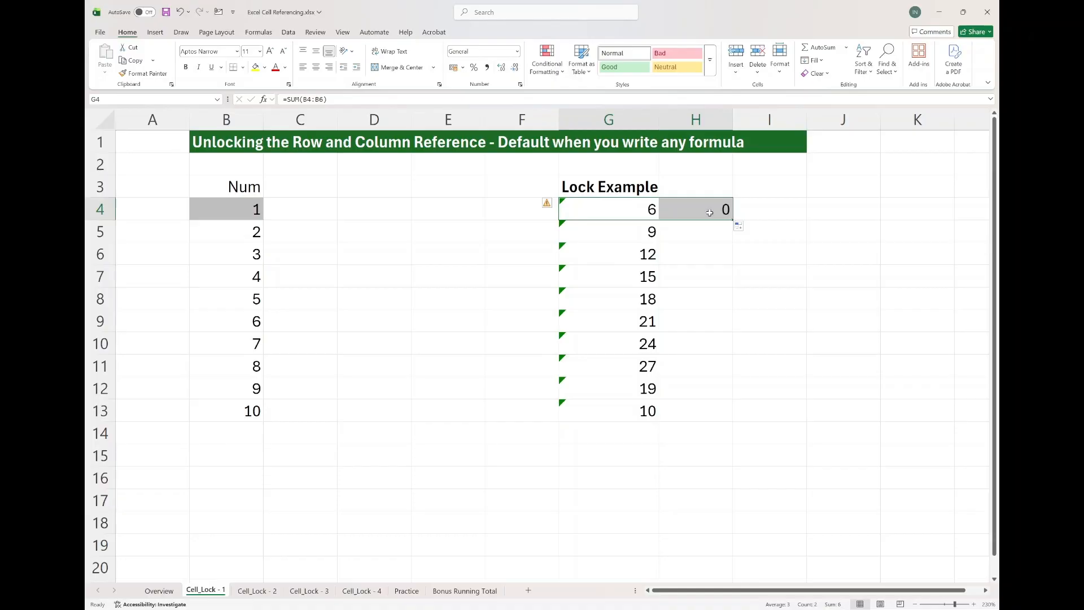
double_click(710, 213)
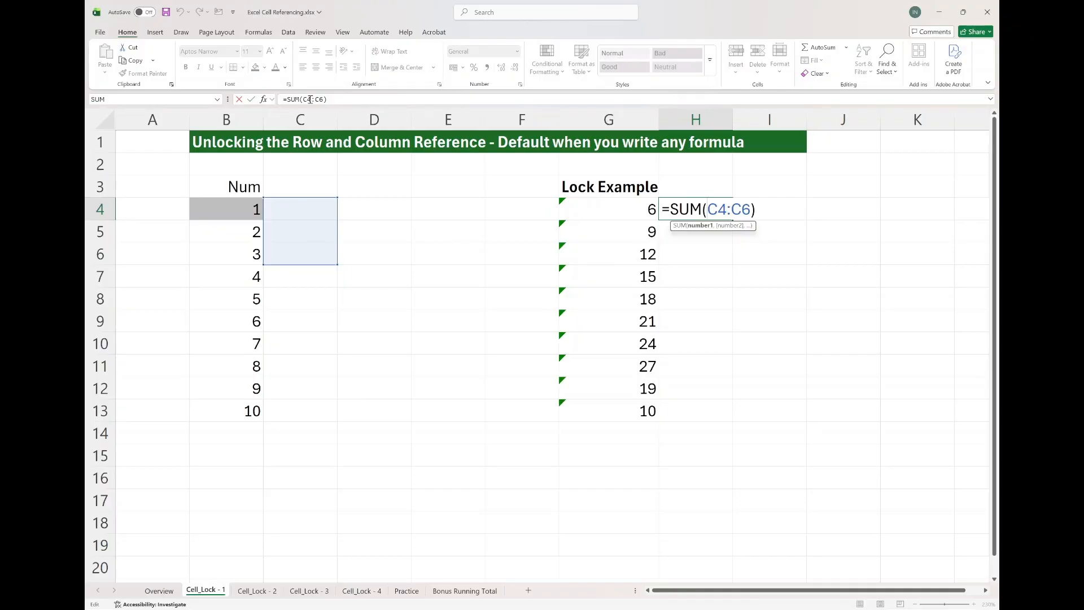
key("Escape")
key("Left")
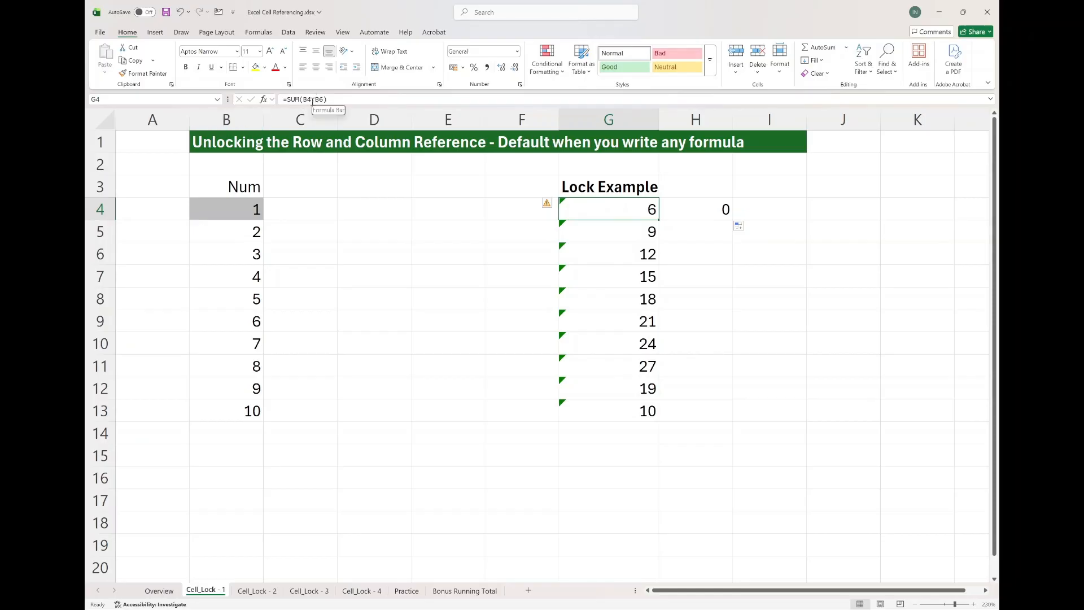
Compare the formulas in G4 and H4 by opening each for viewing.
left_click_drag(658, 219, 715, 214)
key("F2")
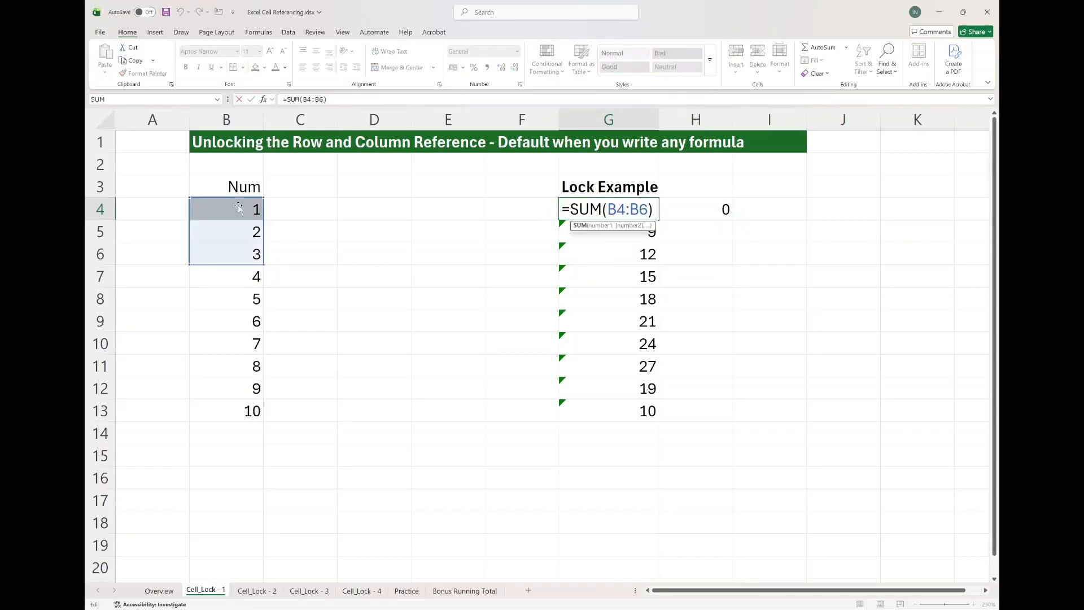
key("Escape")
key("Right")
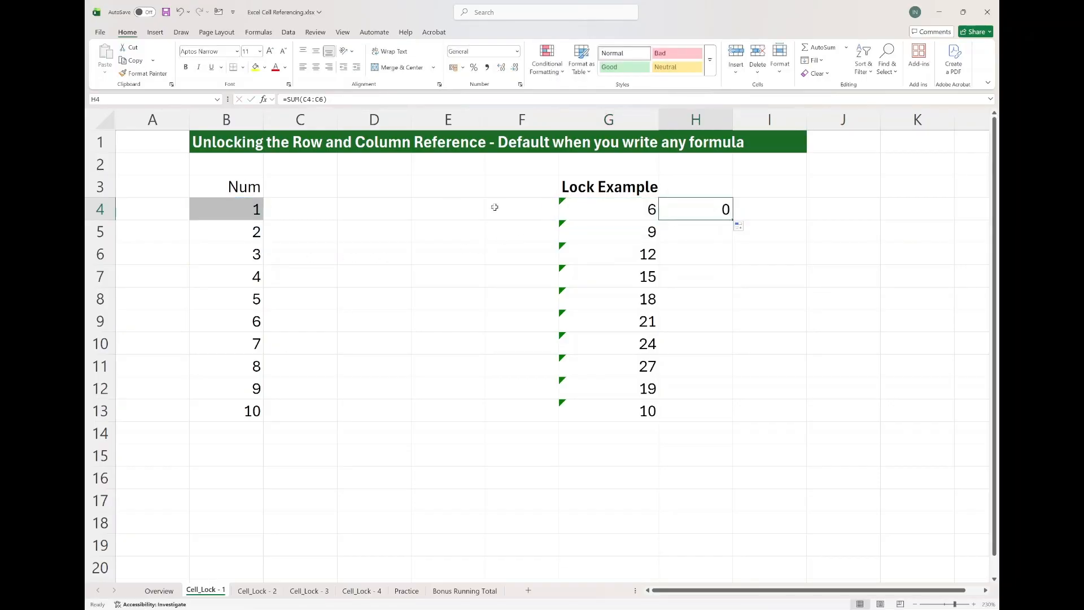
double_click(683, 210)
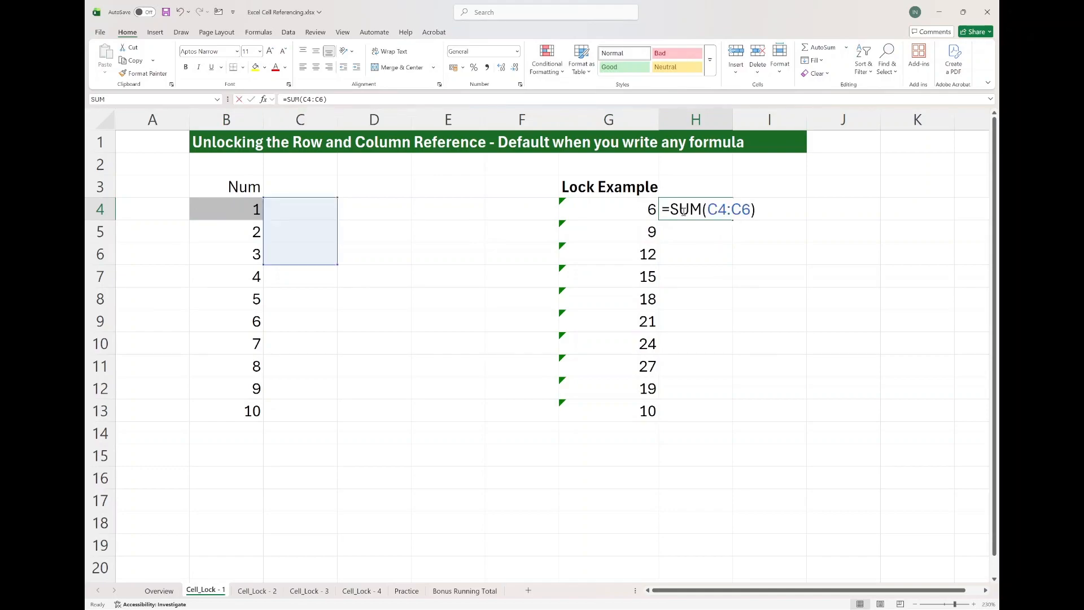
key("Escape")
Fill G4's formula left into F4 and open F4 to inspect its reference.
left_click(655, 217)
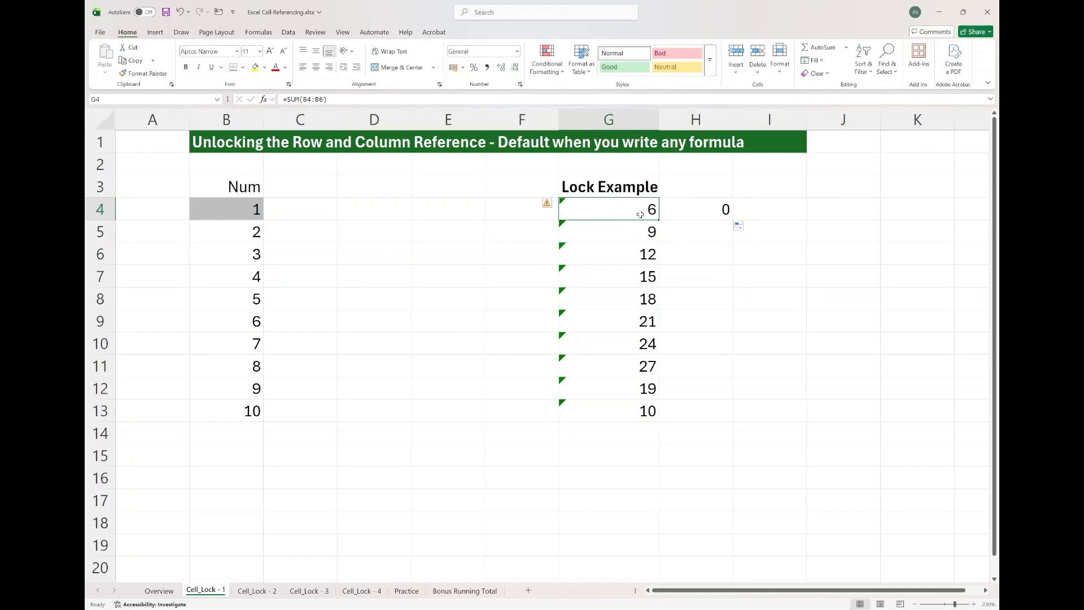
left_click_drag(658, 218, 497, 212)
double_click(515, 213)
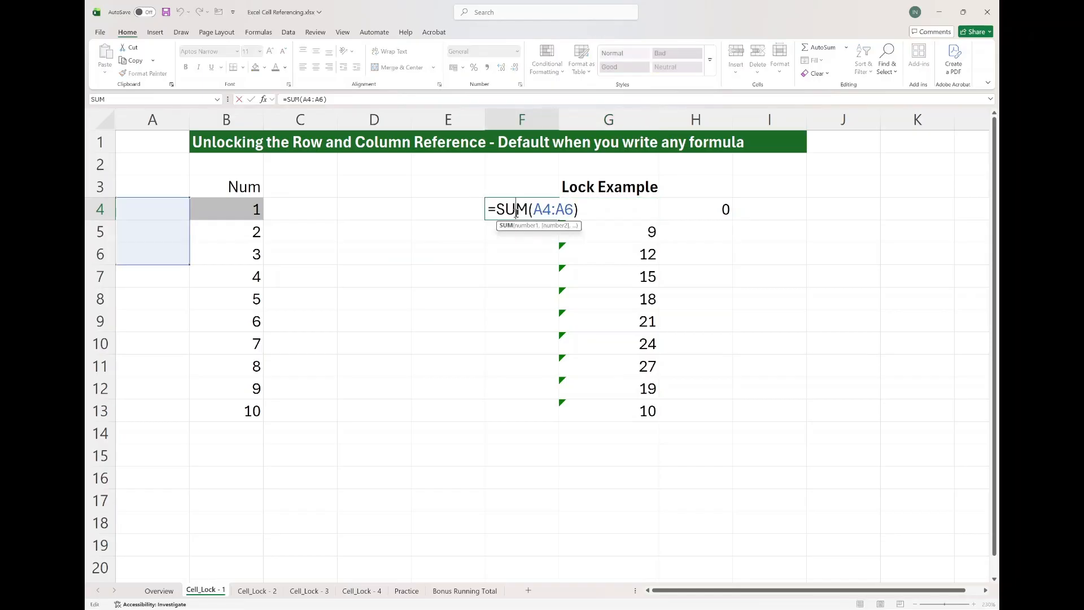
key("Escape")
Review the formulas in G5, G6, H4 and F4 to compare how the references shifted.
left_click(638, 210)
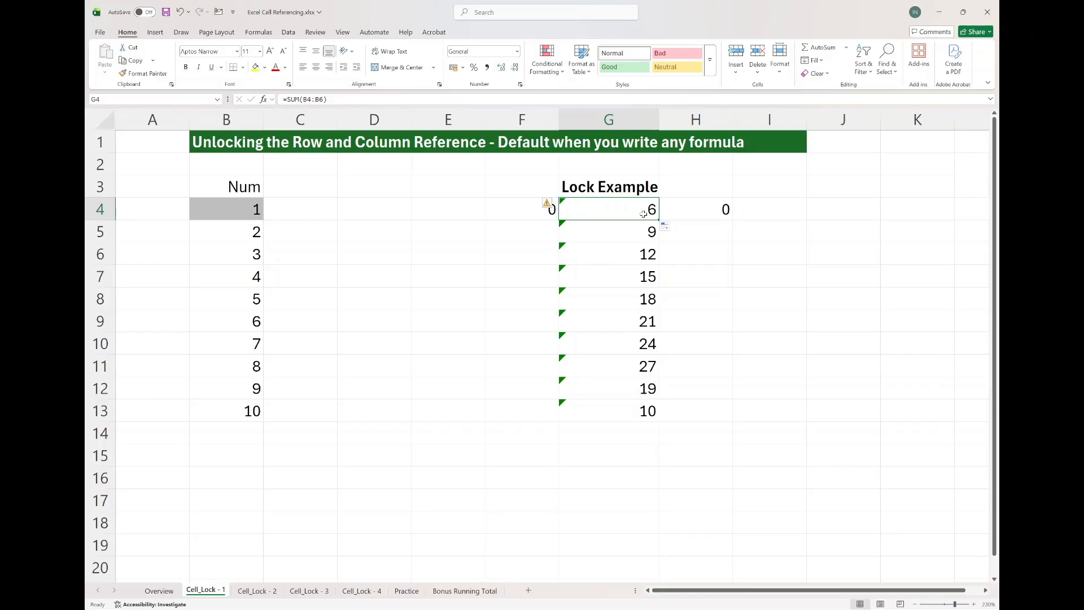
double_click(622, 232)
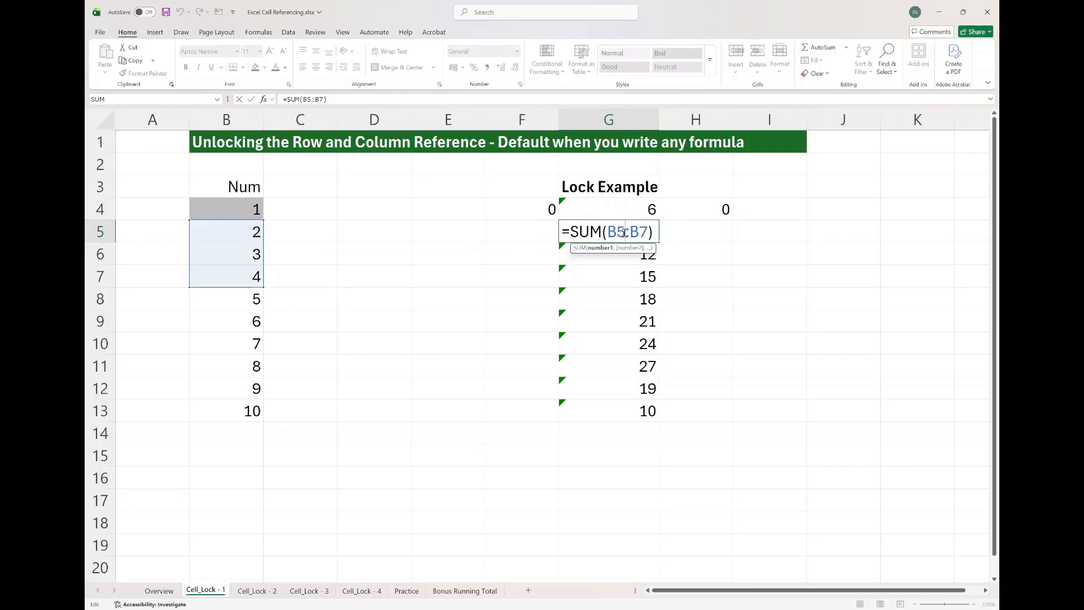
key("Escape")
double_click(623, 233)
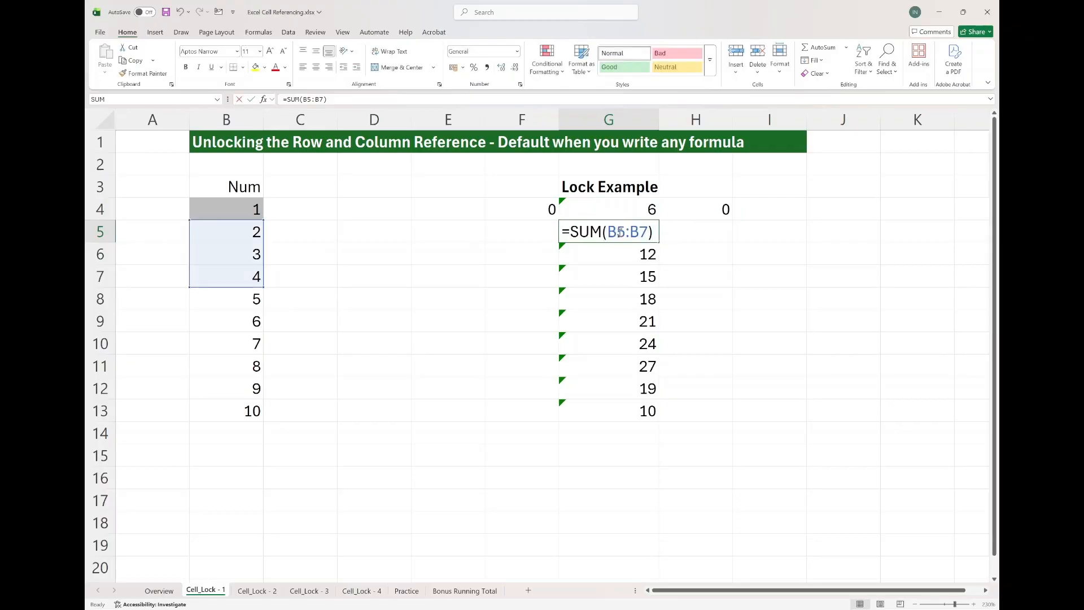
key("Escape")
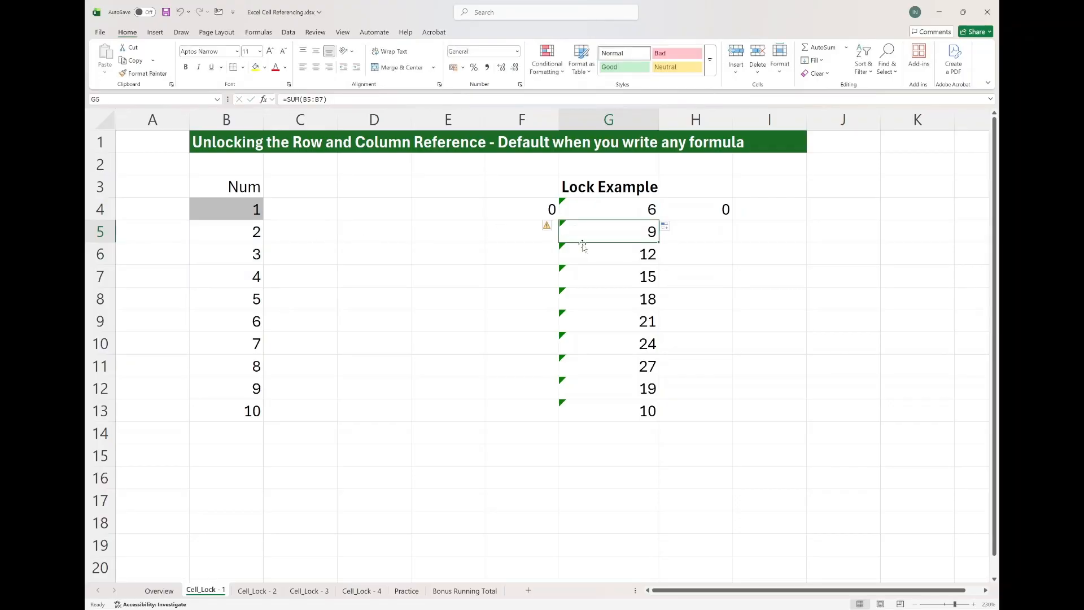
left_click(625, 253)
double_click(625, 253)
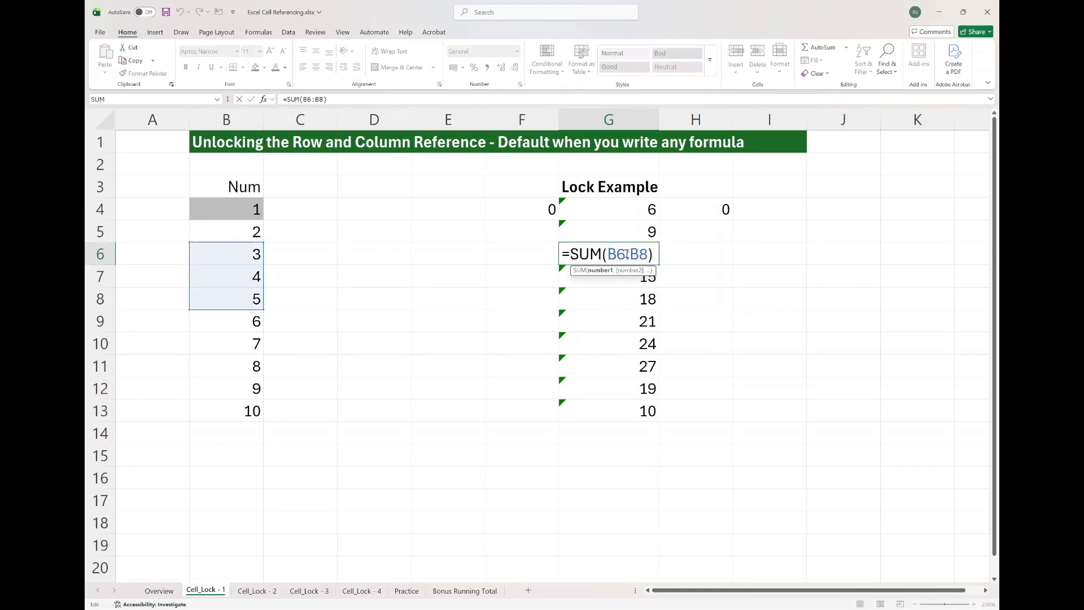
key("Escape")
left_click(696, 211)
double_click(696, 212)
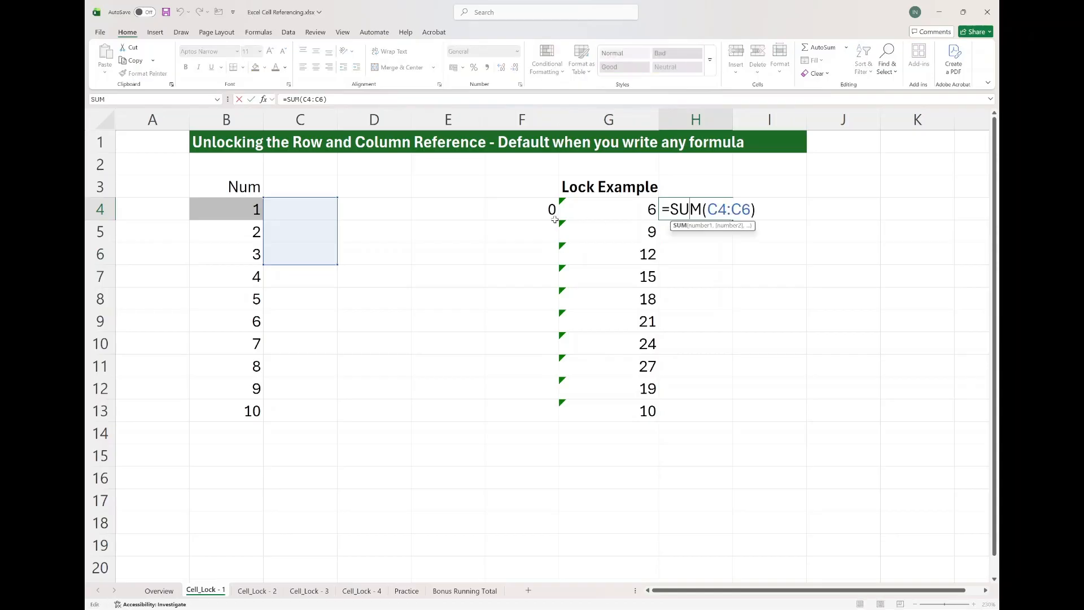
key("Escape")
left_click(520, 211)
double_click(525, 213)
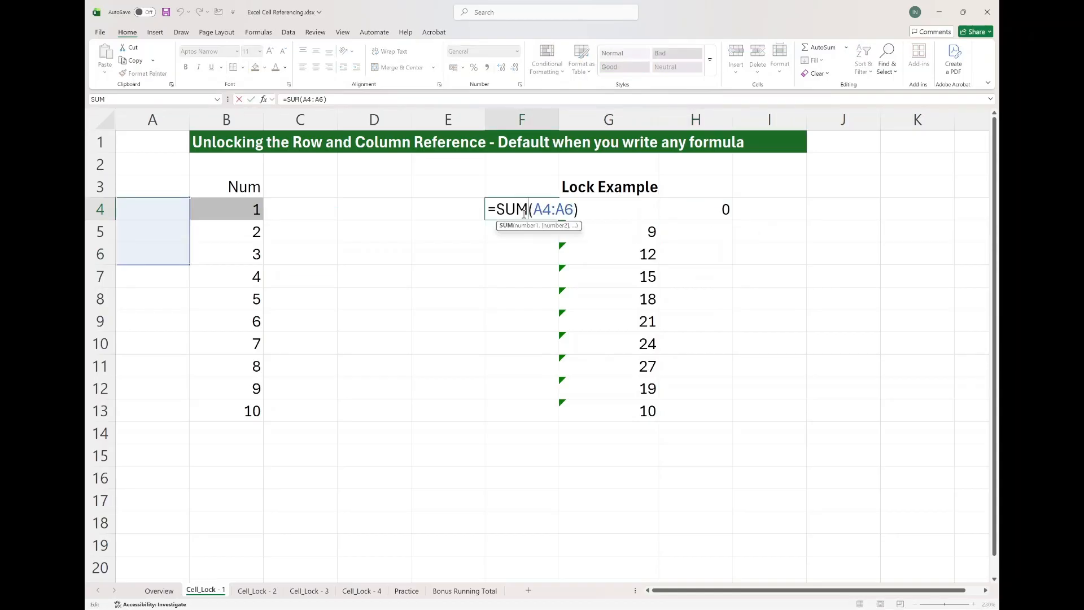
key("Escape")
left_click(603, 206)
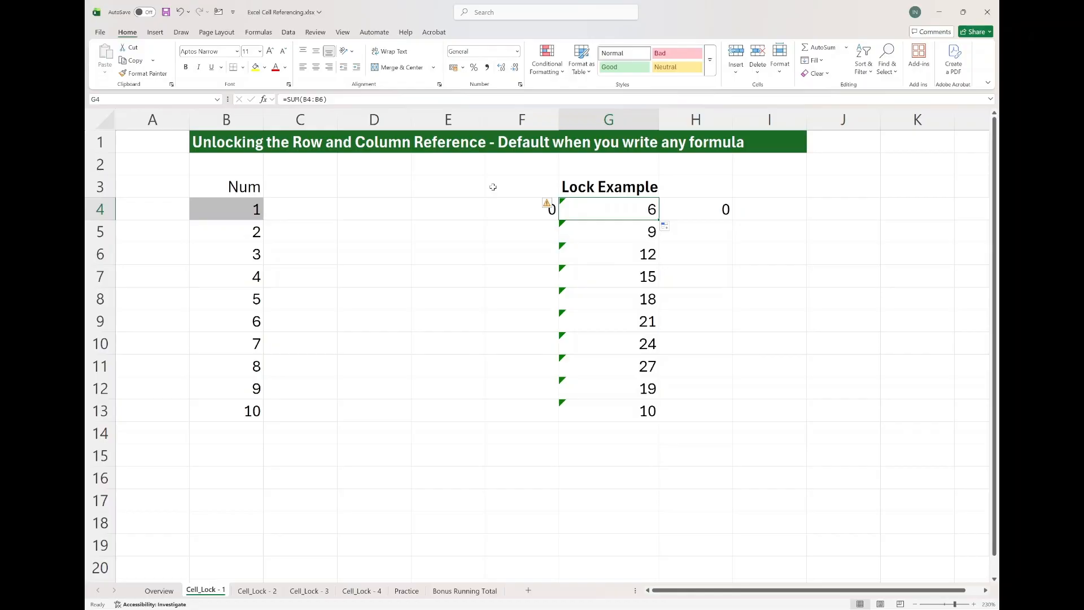
Switch to the Cell_Lock - 2 sheet and enter =B4 in G4.
key("ctrl+Page_Down")
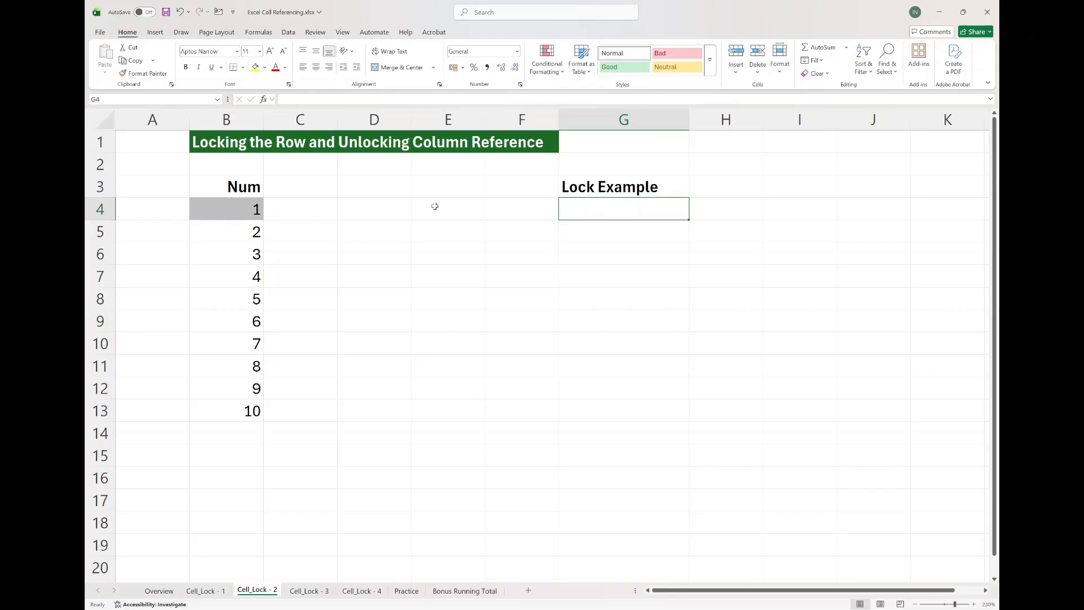
type("=")
left_click(232, 209)
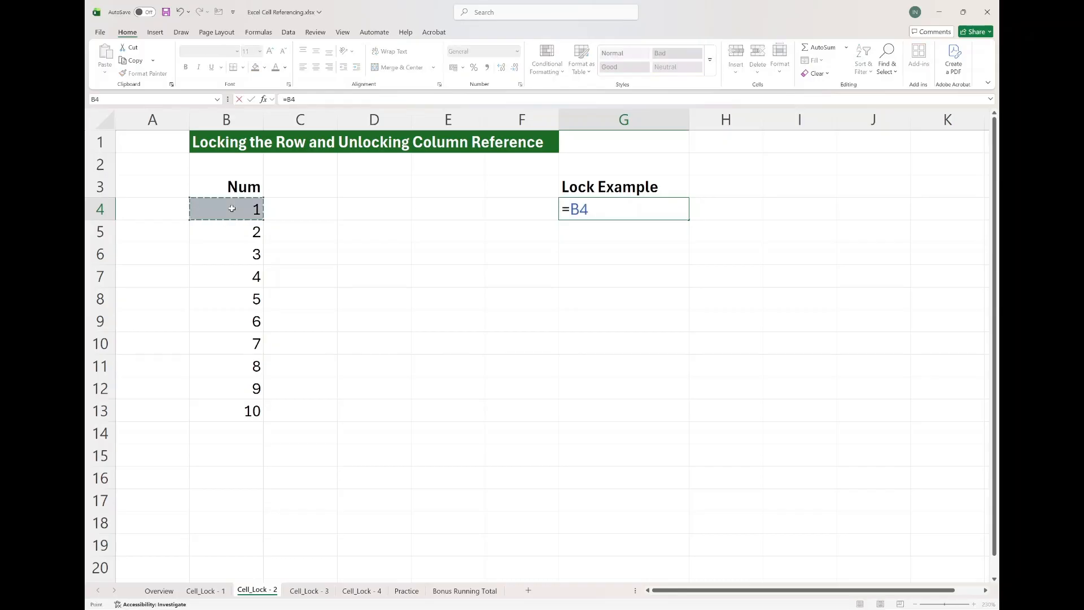
key("Return")
key("Up")
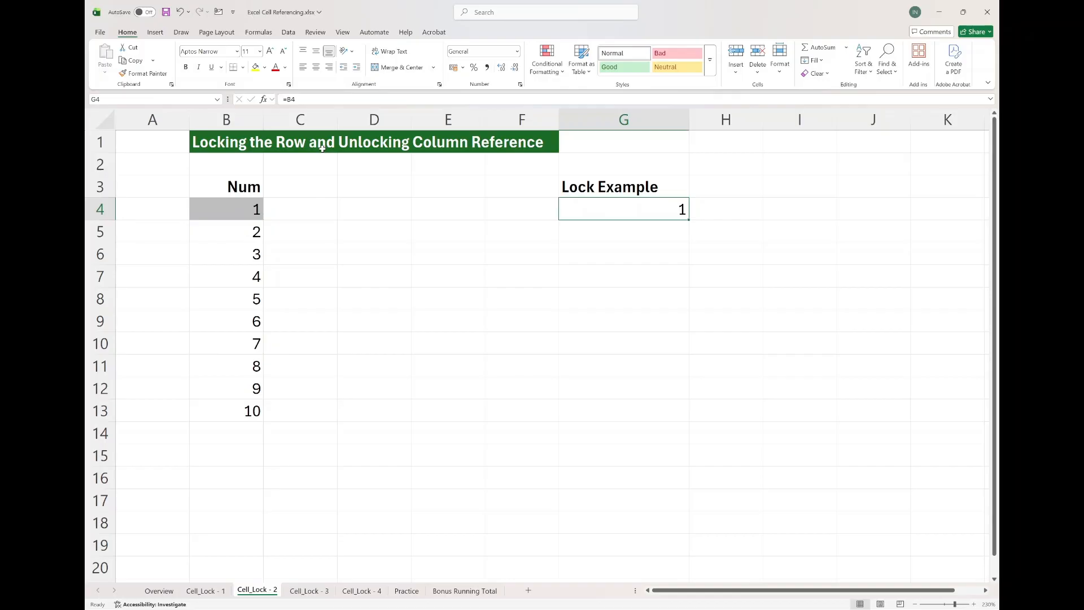
Lock the row in G4's reference, changing the formula to =B$4.
left_click(292, 100)
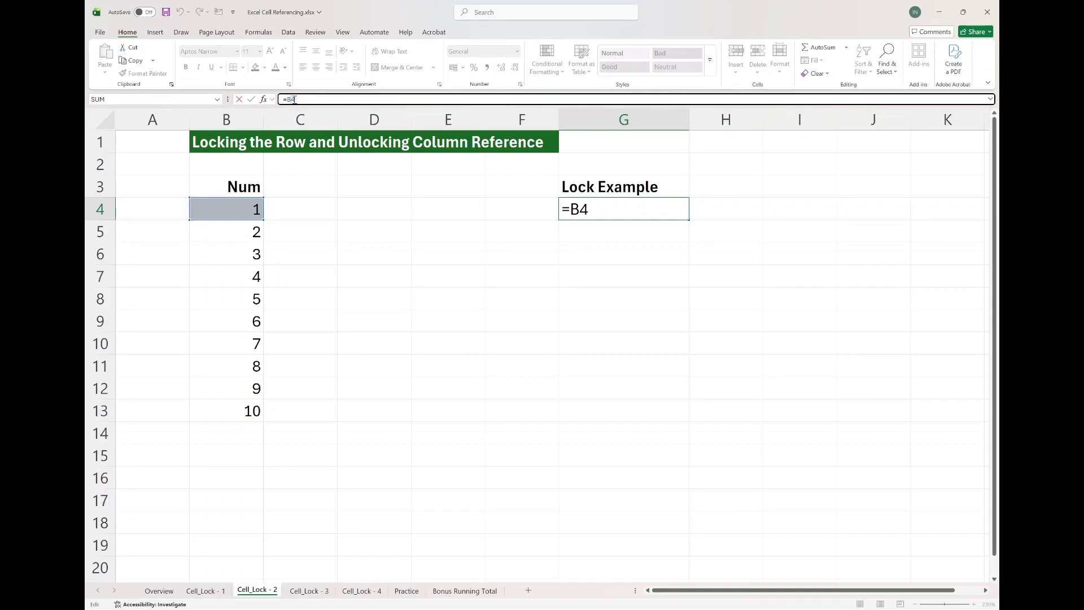
type("$")
key("Return")
left_click(582, 203)
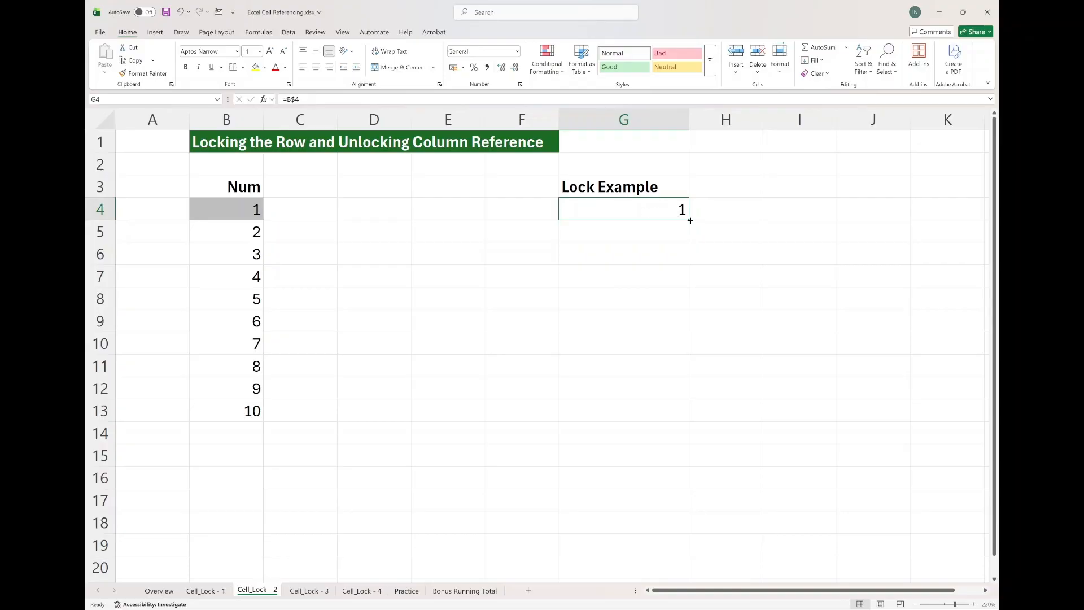
Fill G4's formula down to G6 and inspect the references in the filled cells.
left_click_drag(690, 220, 688, 258)
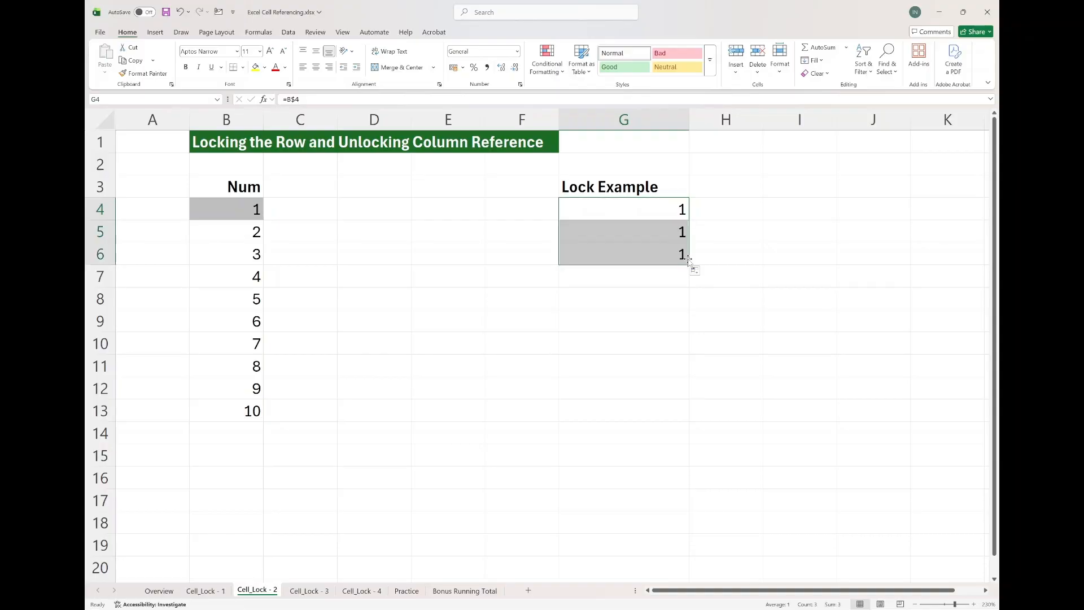
left_click(662, 237)
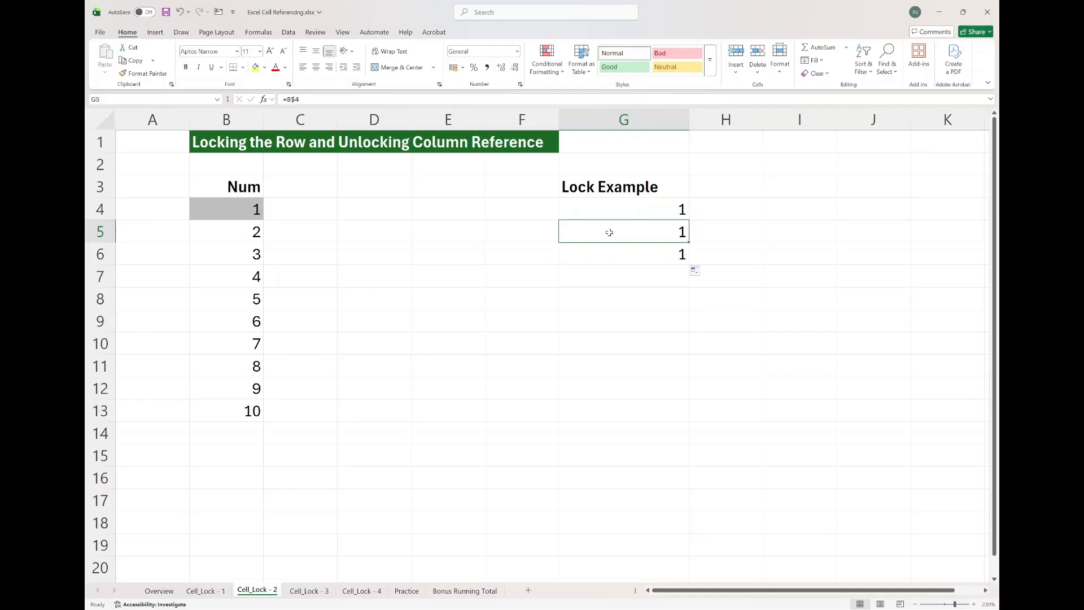
left_click(658, 250)
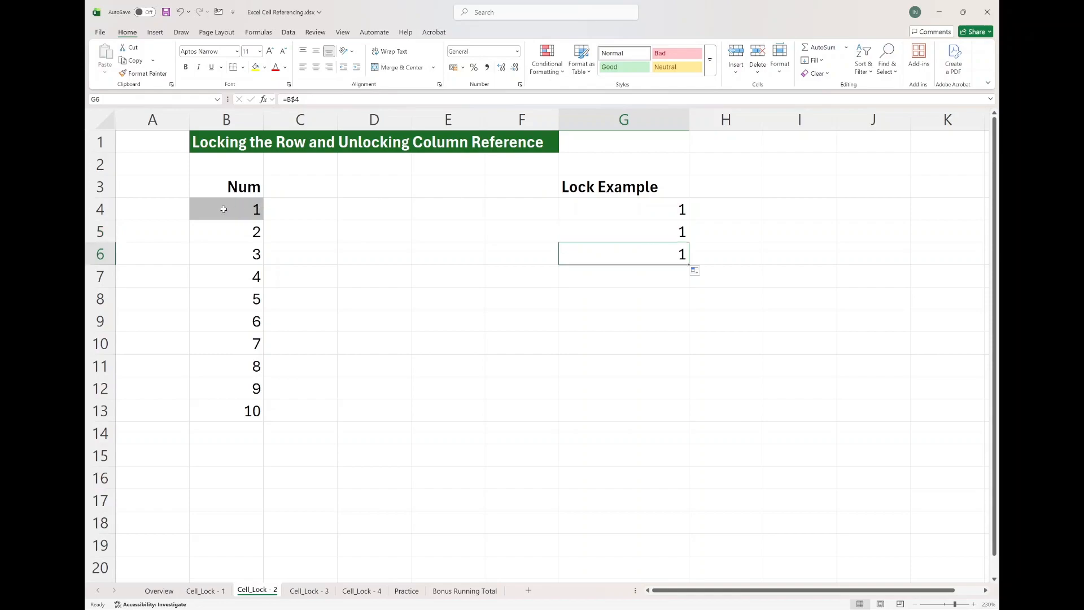
left_click(649, 214)
double_click(649, 214)
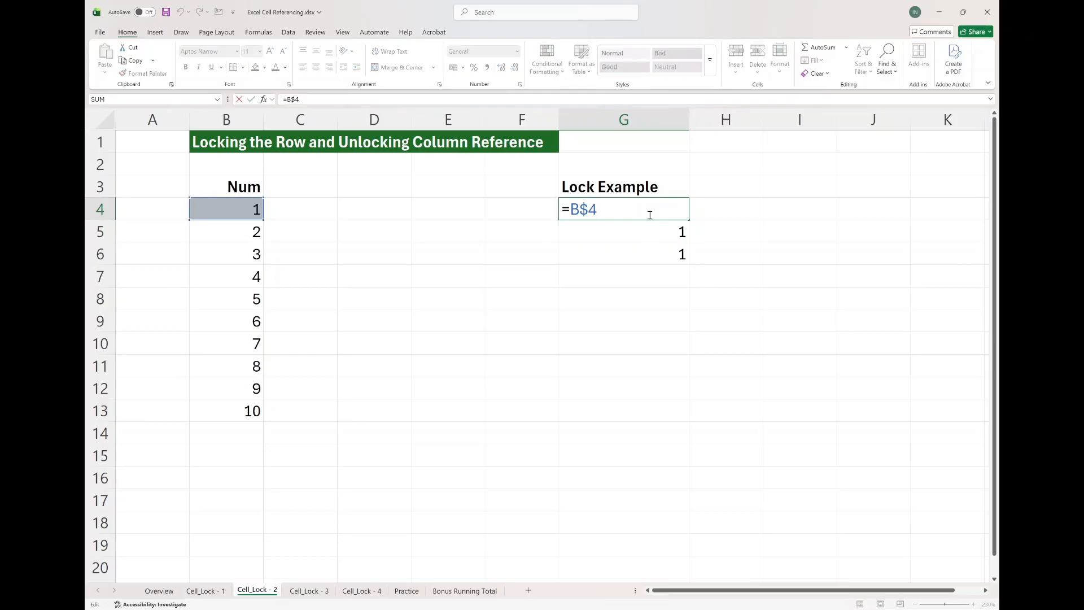
Fill G4's =B$4 formula down to G12 and inspect the formula in G12.
left_click(314, 101)
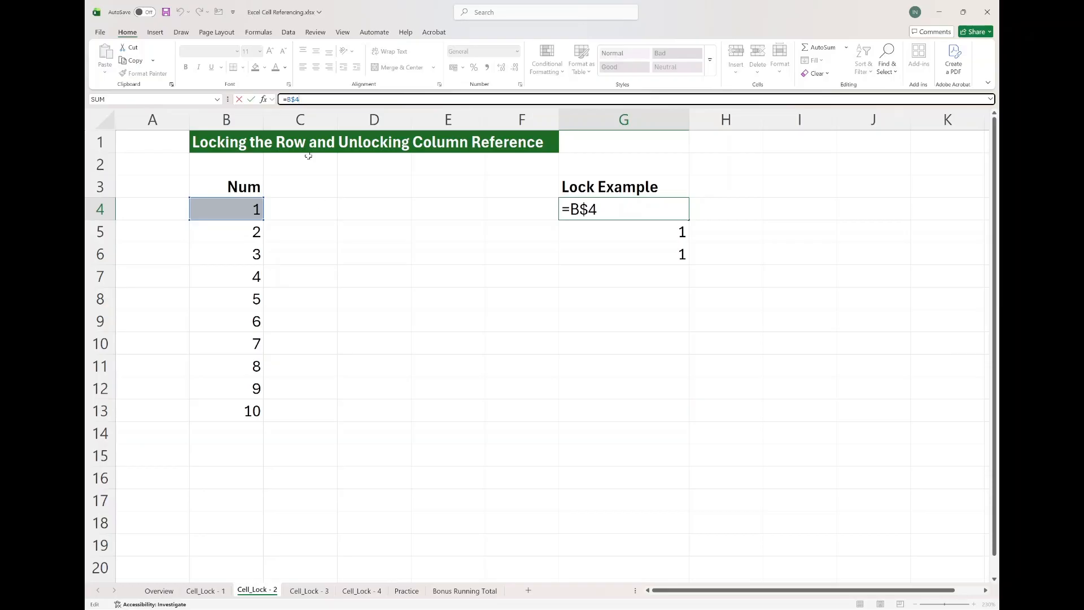
key("Escape")
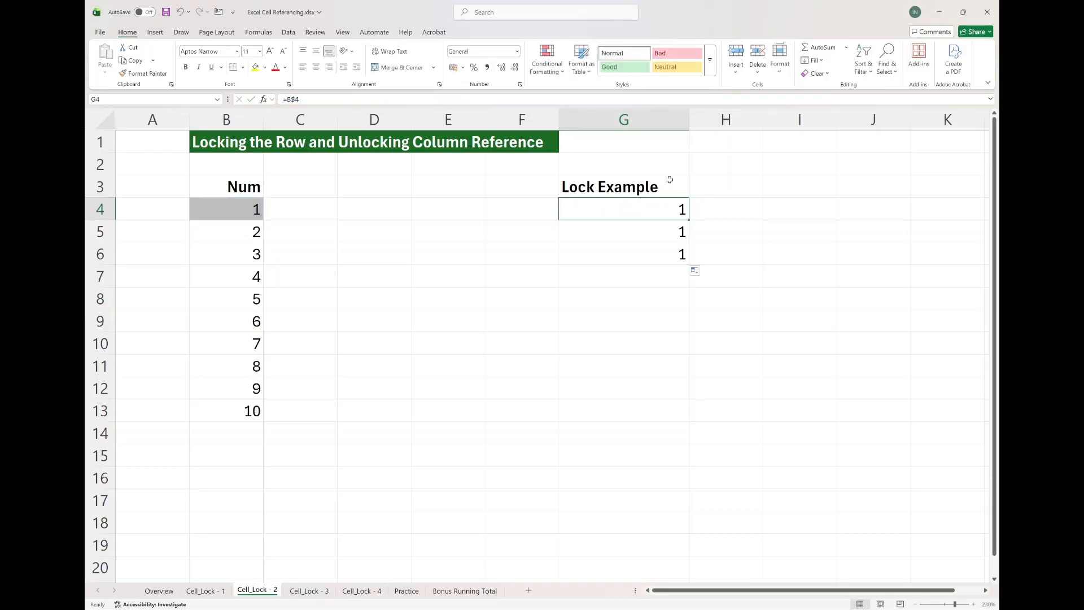
left_click_drag(688, 219, 688, 396)
double_click(664, 389)
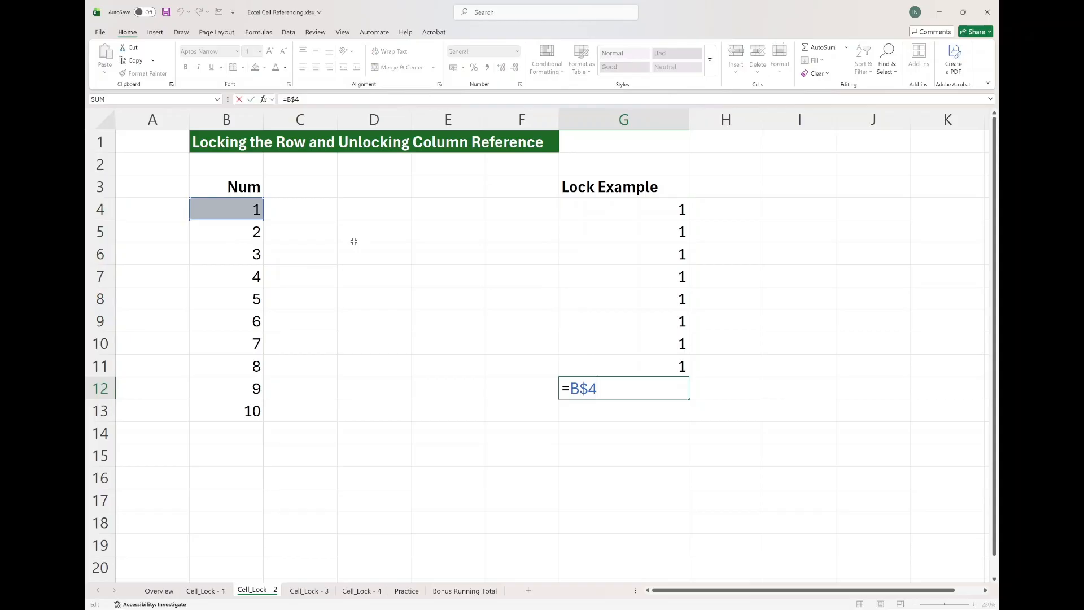
key("ctrl+Return")
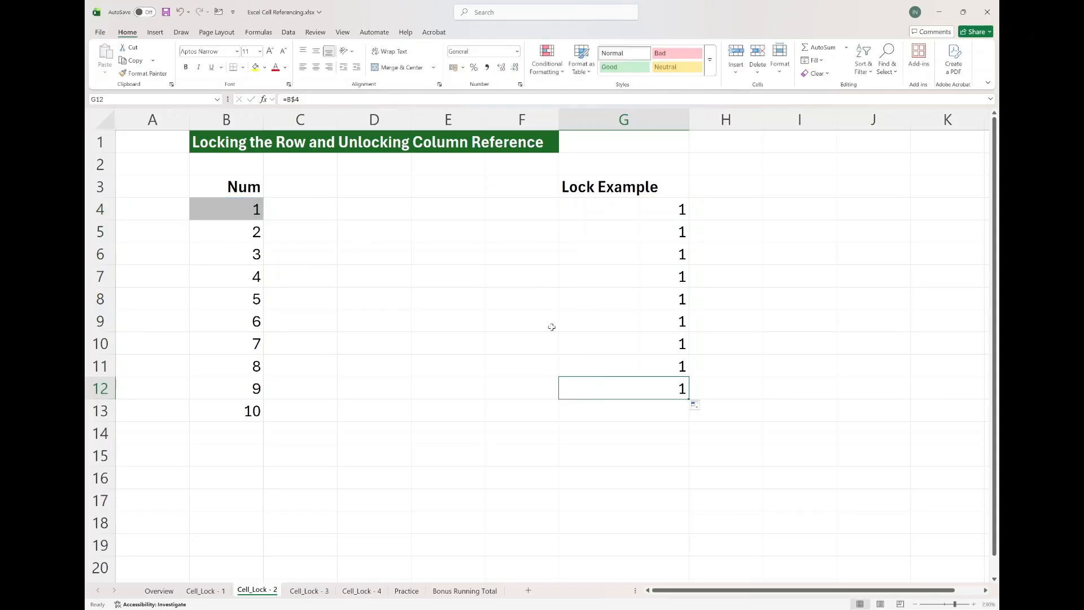
double_click(677, 389)
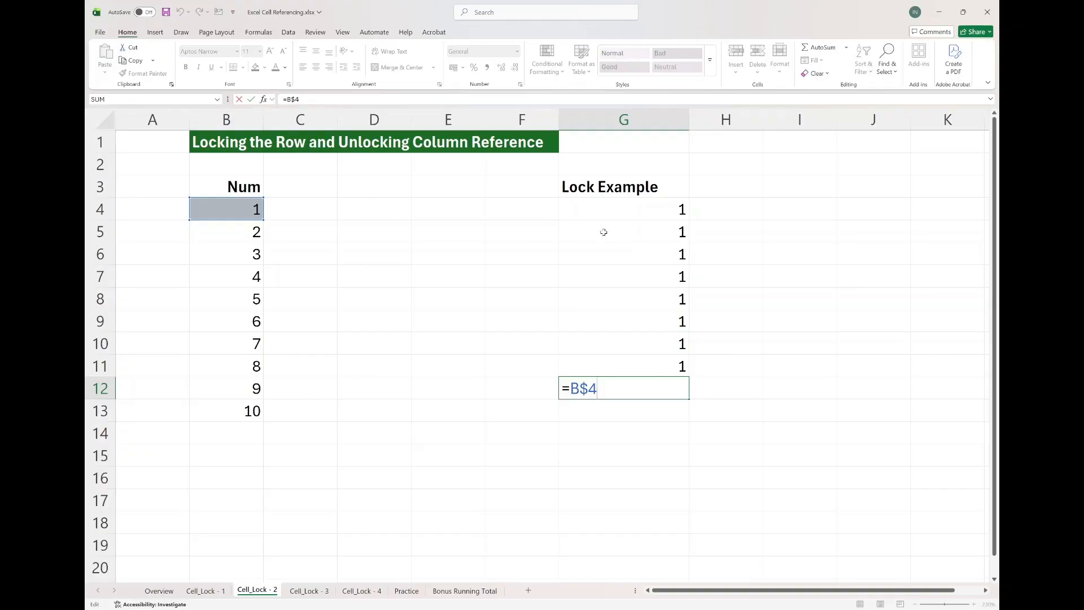
key("ctrl+Return")
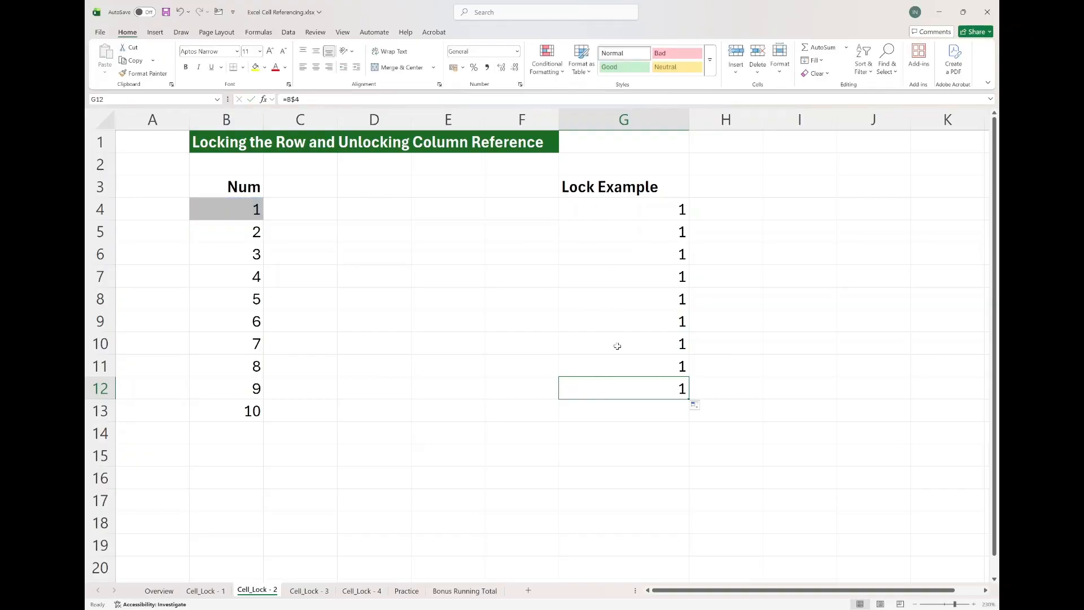
Fill G4's formula right into H4 and inspect H4's shifted reference.
left_click(228, 211)
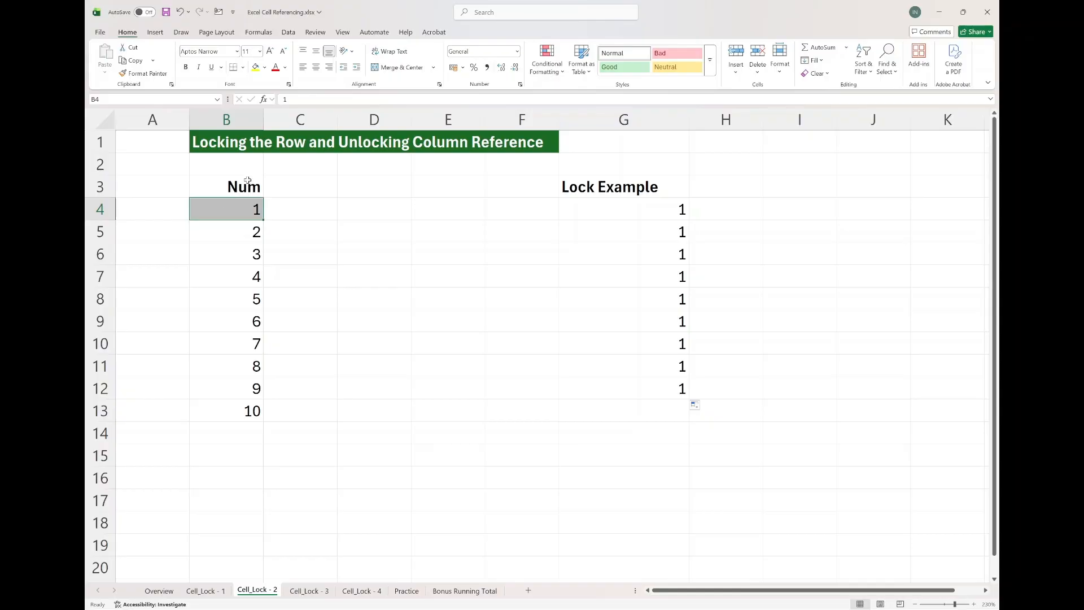
left_click(605, 219)
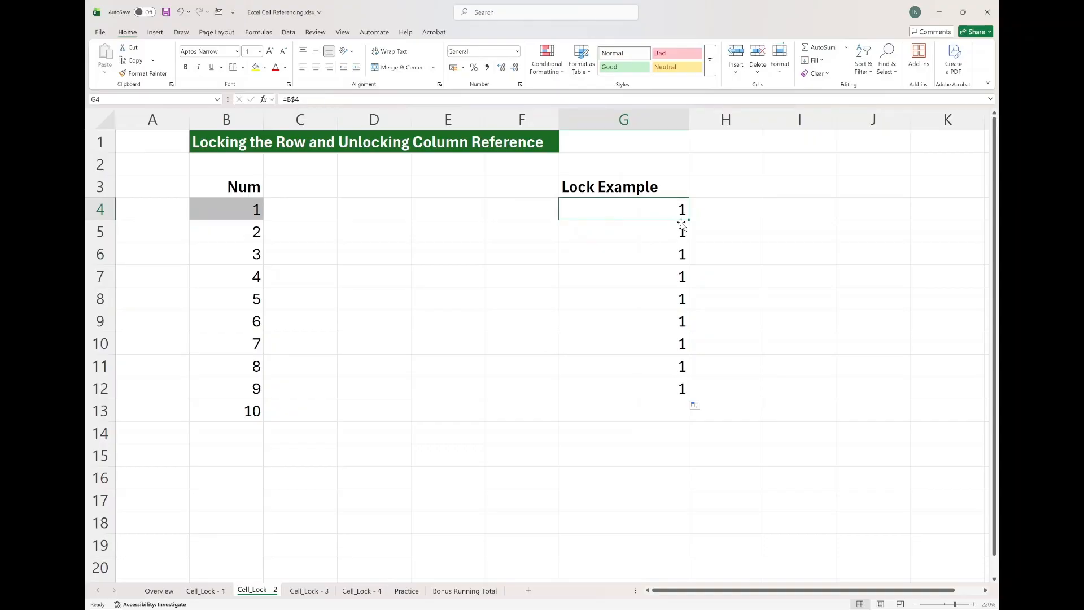
left_click_drag(689, 219, 724, 212)
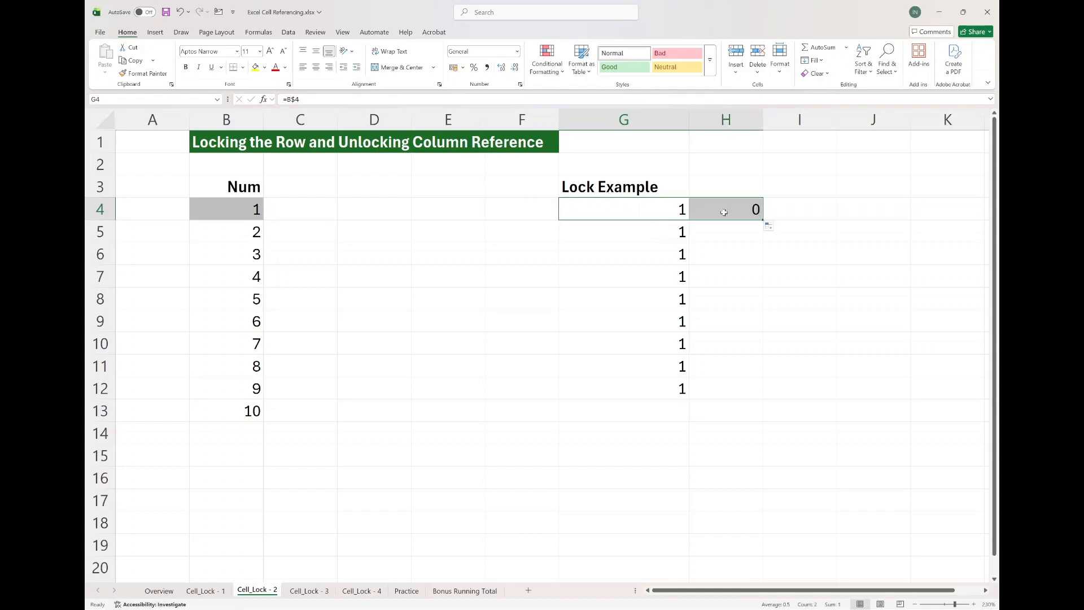
left_click(722, 214)
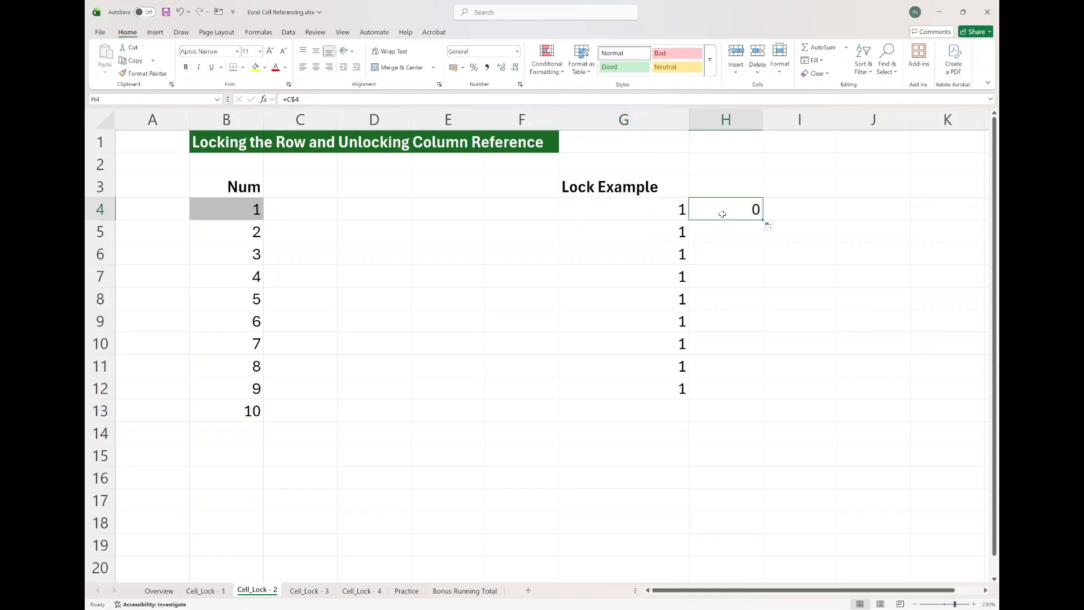
double_click(722, 214)
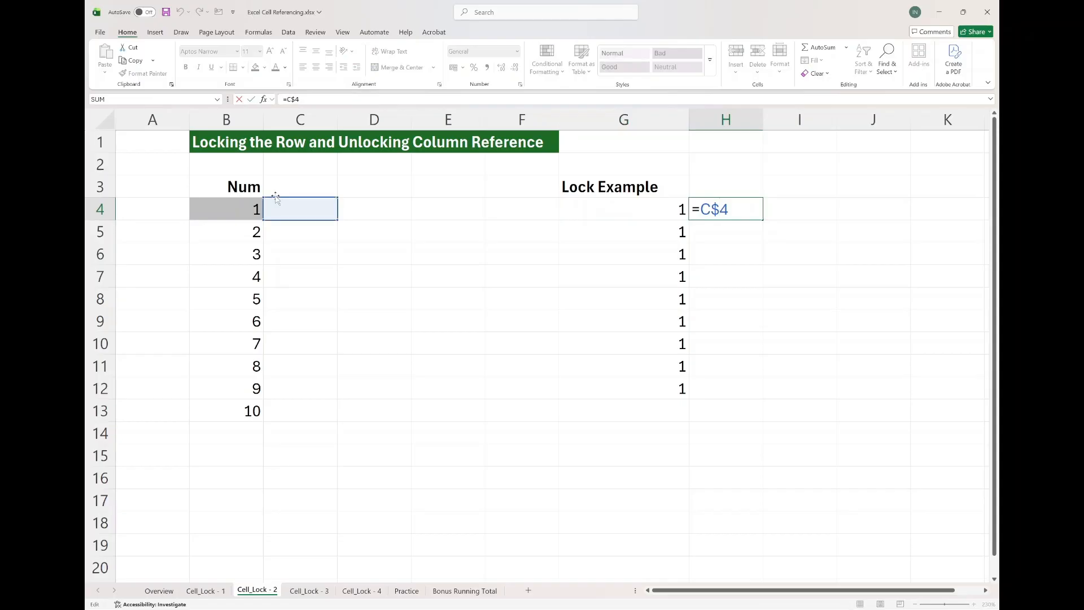
left_click(591, 208)
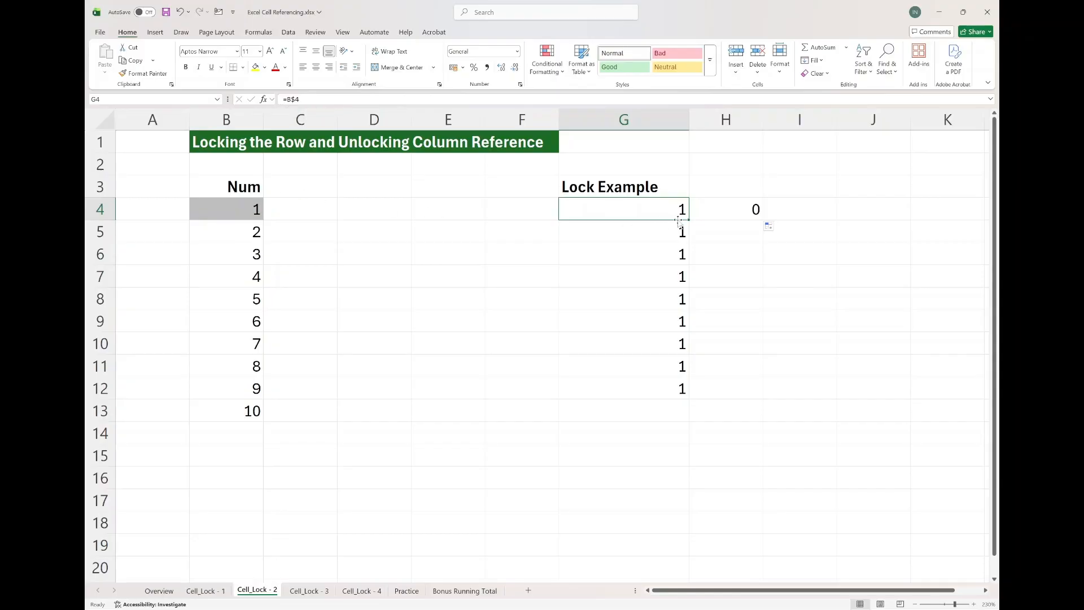
left_click_drag(688, 221, 739, 214)
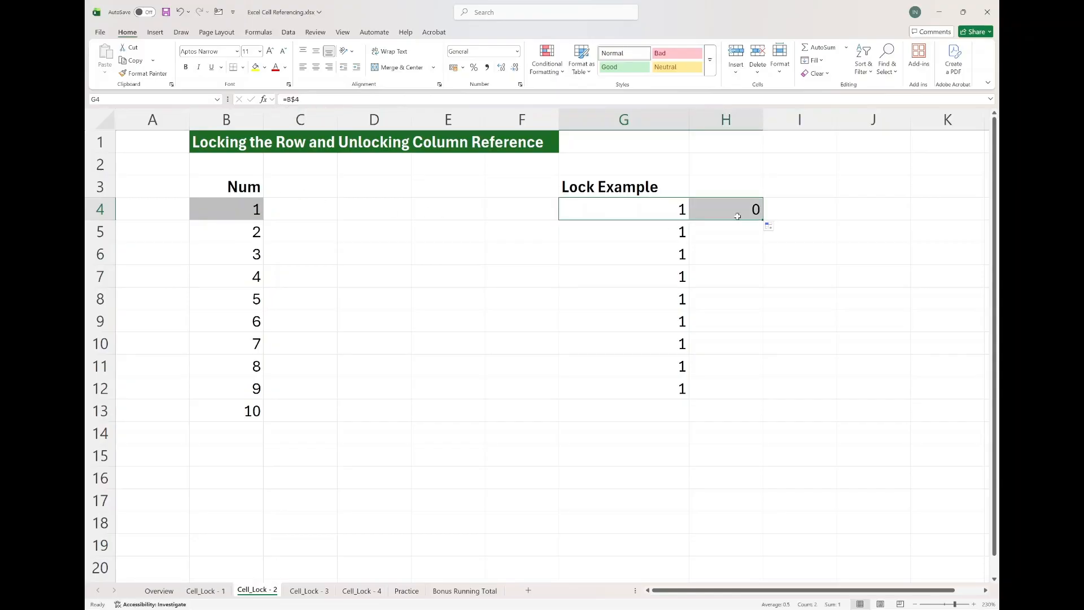
double_click(741, 212)
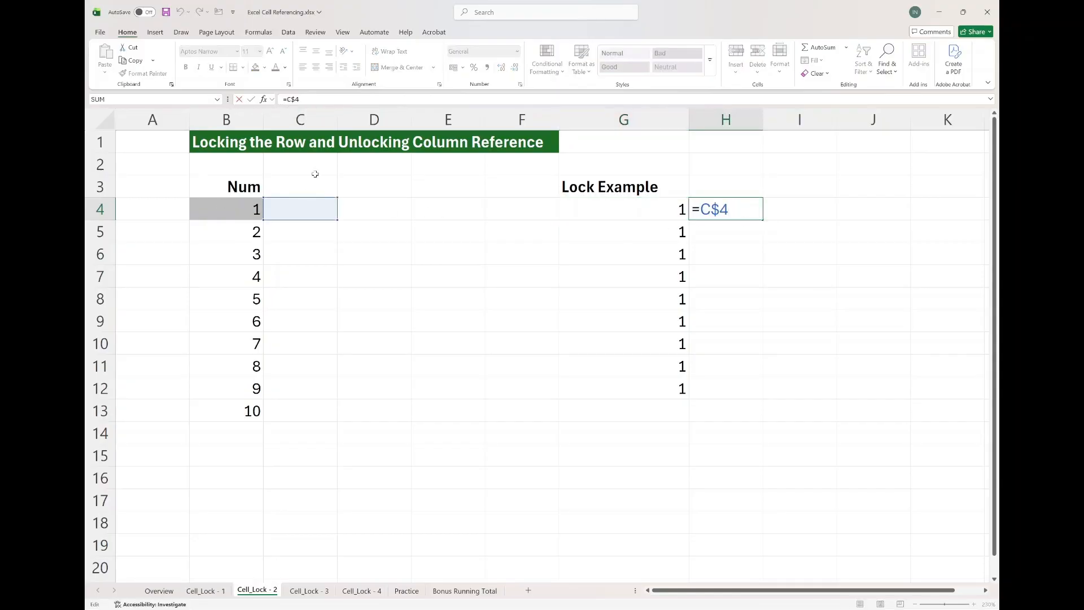
key("Escape")
Fill G4's formula left into F4 and inspect F4's reference.
left_click(575, 213)
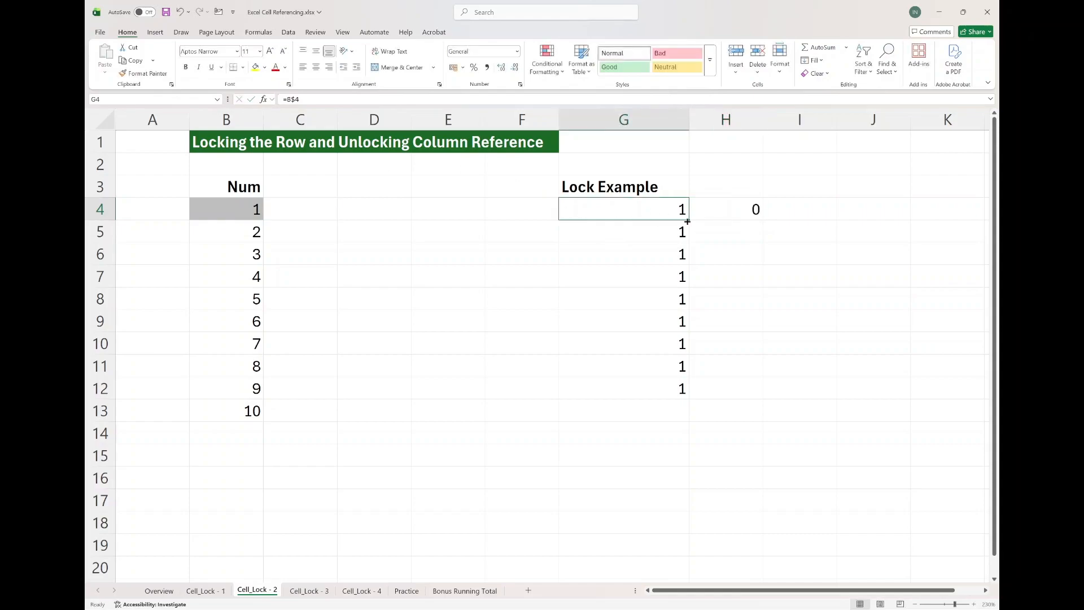
left_click_drag(578, 218, 511, 220)
left_click(514, 214)
double_click(515, 214)
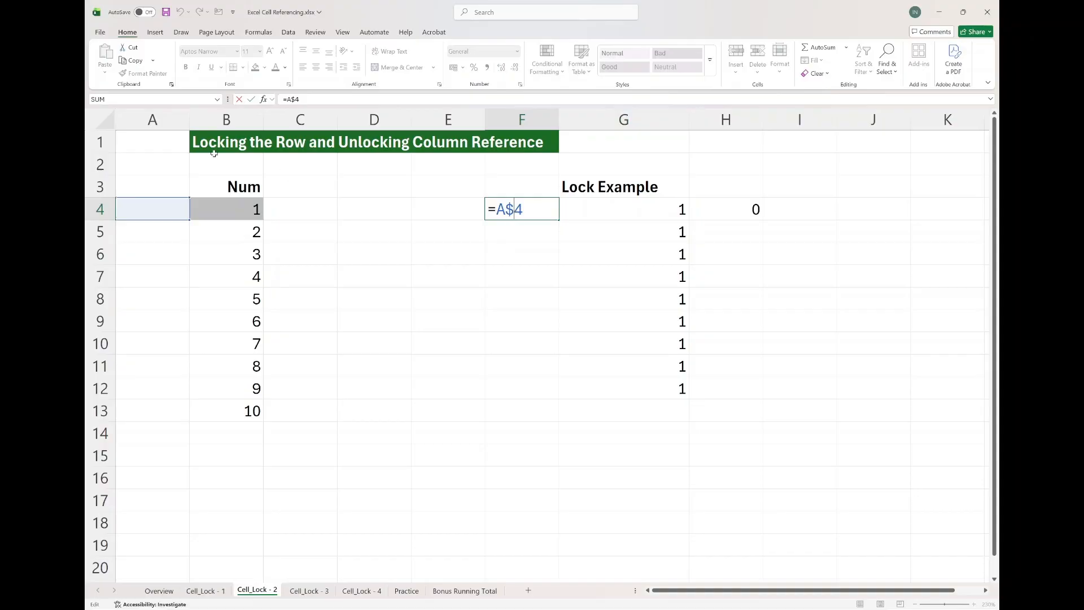
key("Escape")
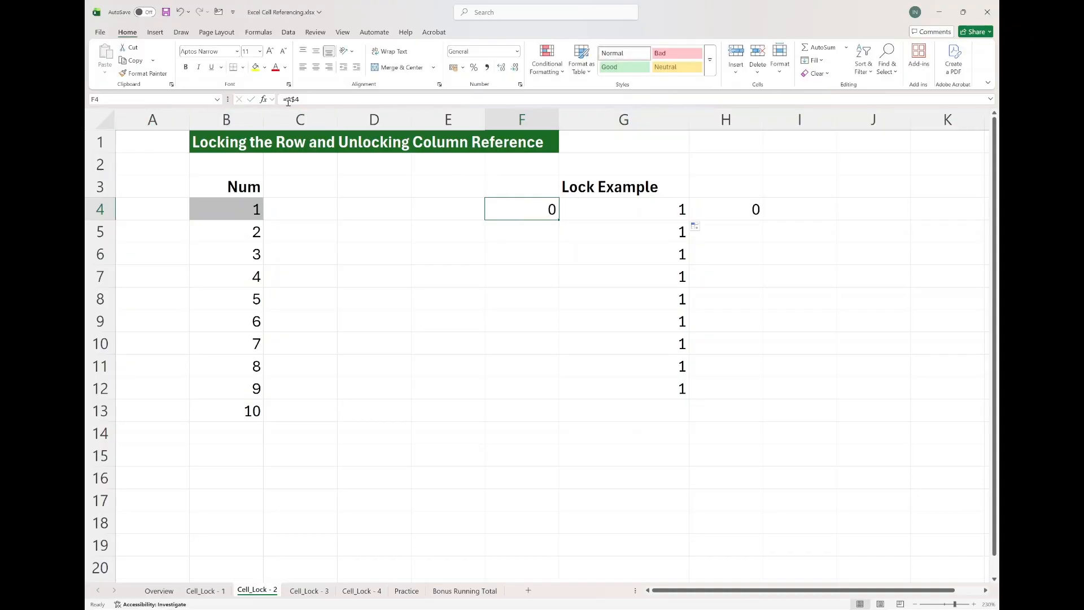
left_click(600, 208)
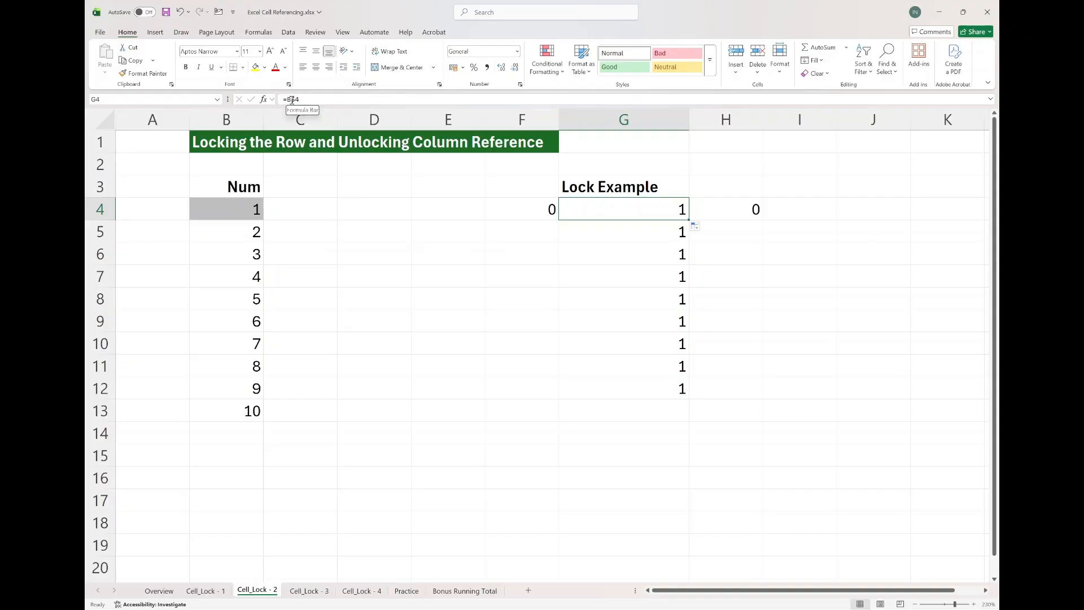
Switch to the Cell_Lock - 3 sheet and enter =B4 in G4.
key("ctrl+Page_Down")
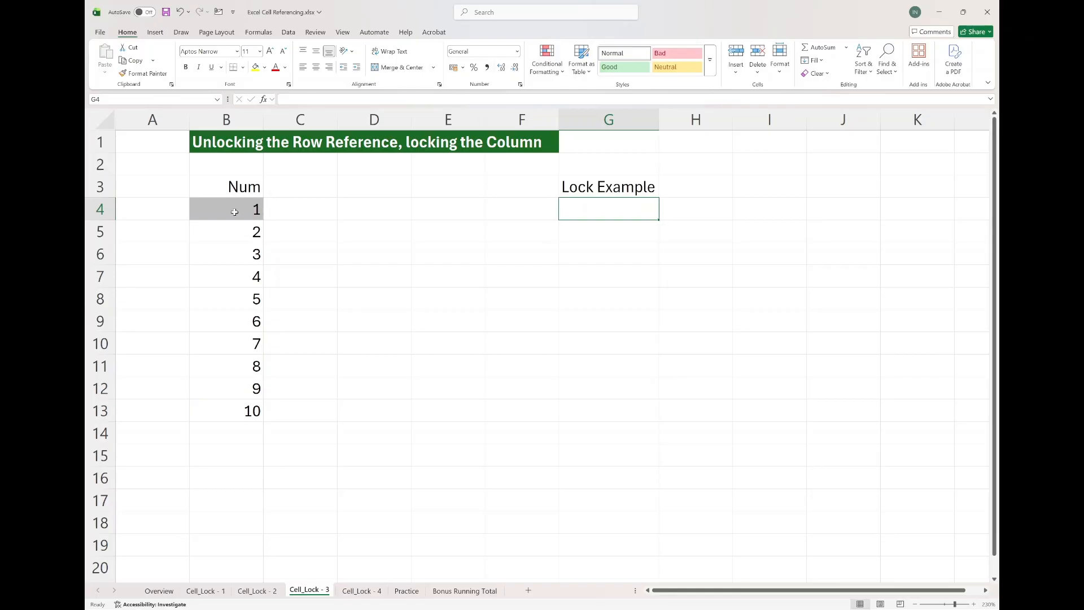
type("=")
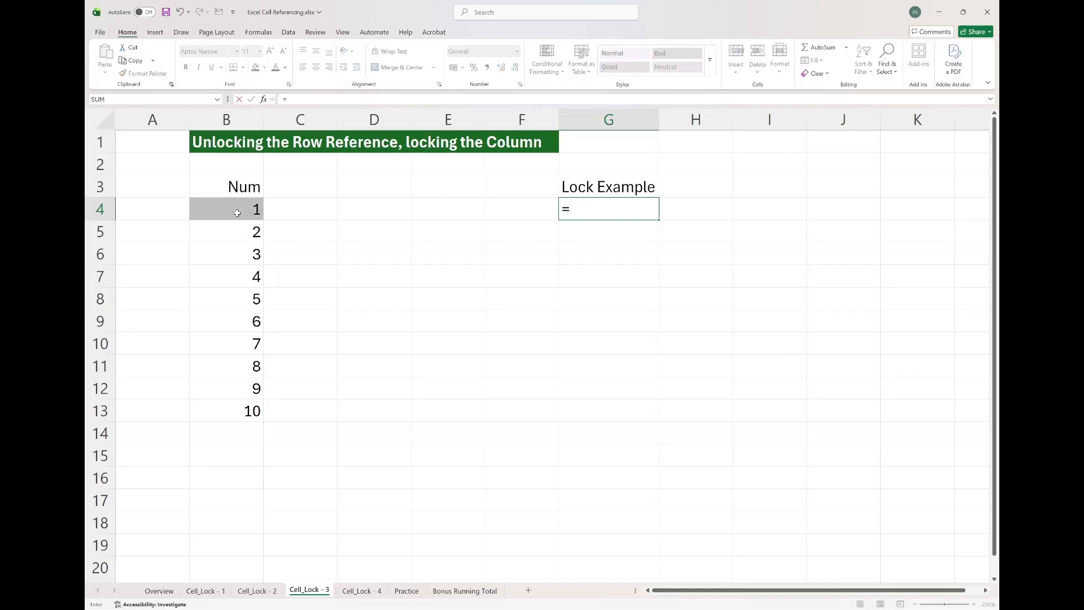
left_click(231, 211)
key("Return")
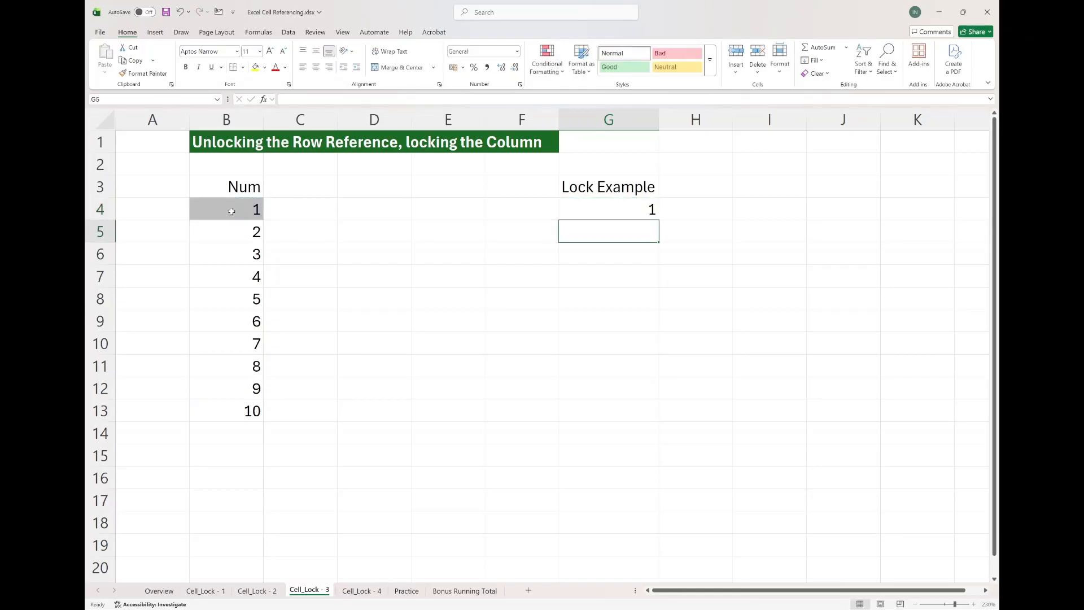
key("Up")
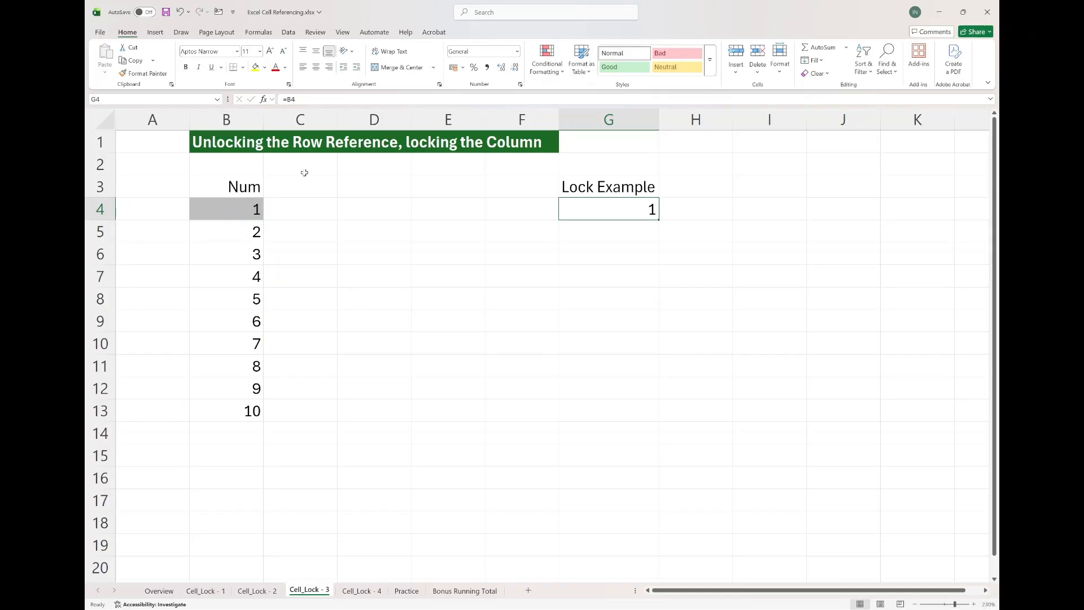
Lock the column in G4's reference, changing the formula to =$B4.
left_click(288, 99)
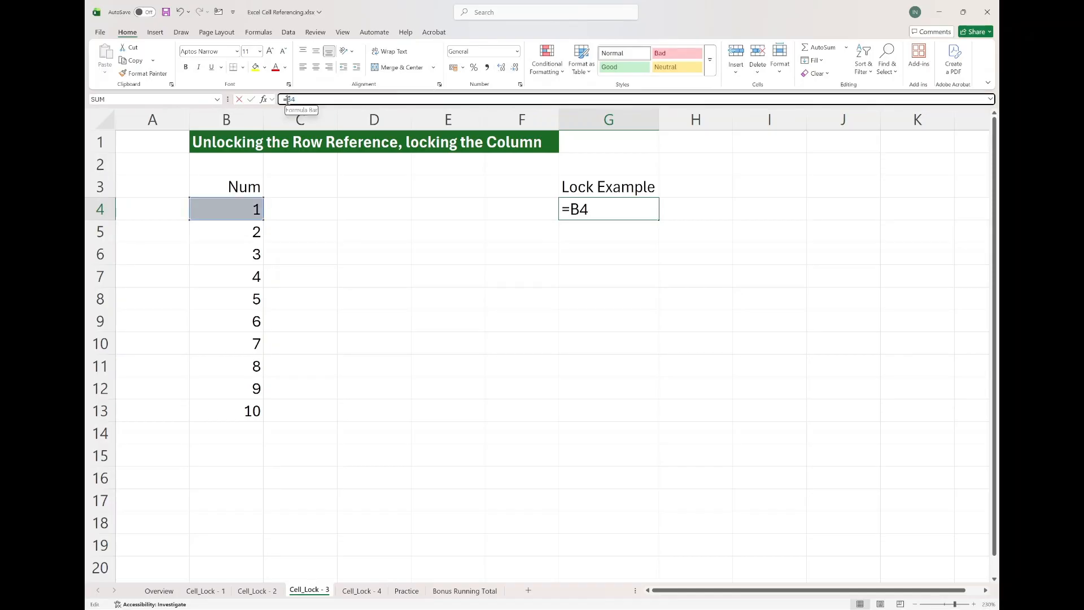
type("$")
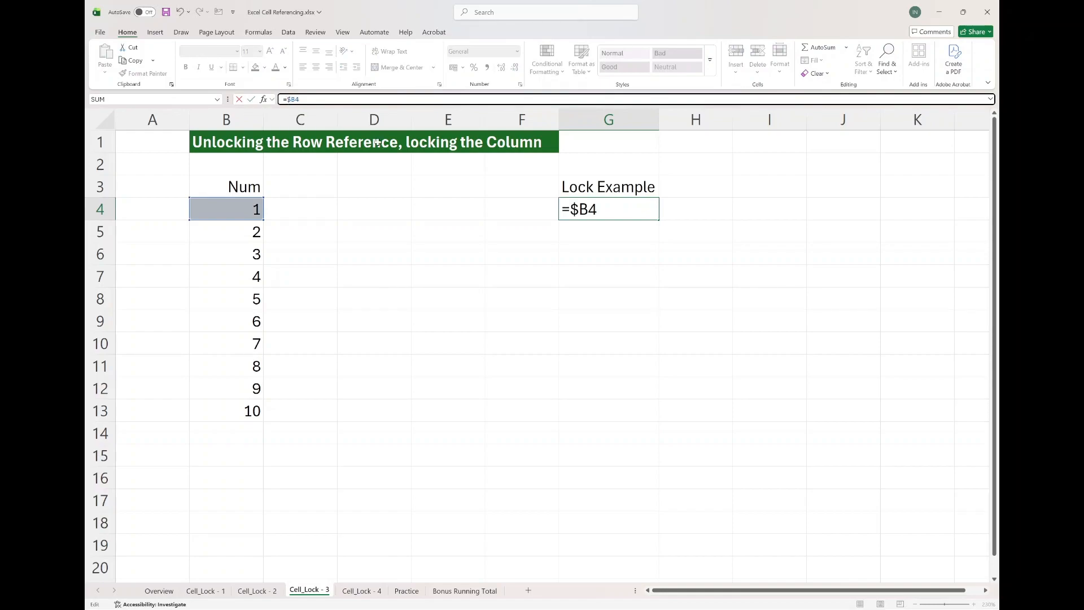
key("Return")
key("Return")
left_click(600, 207)
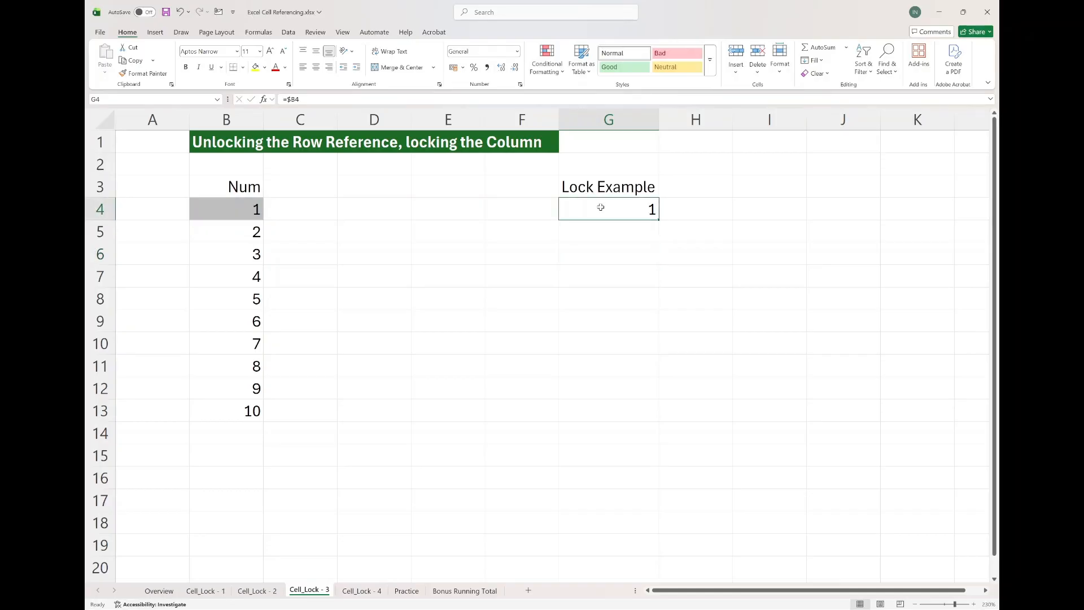
Fill G4's formula down to G5 and inspect G5's reference.
left_click_drag(658, 219, 658, 243)
double_click(625, 234)
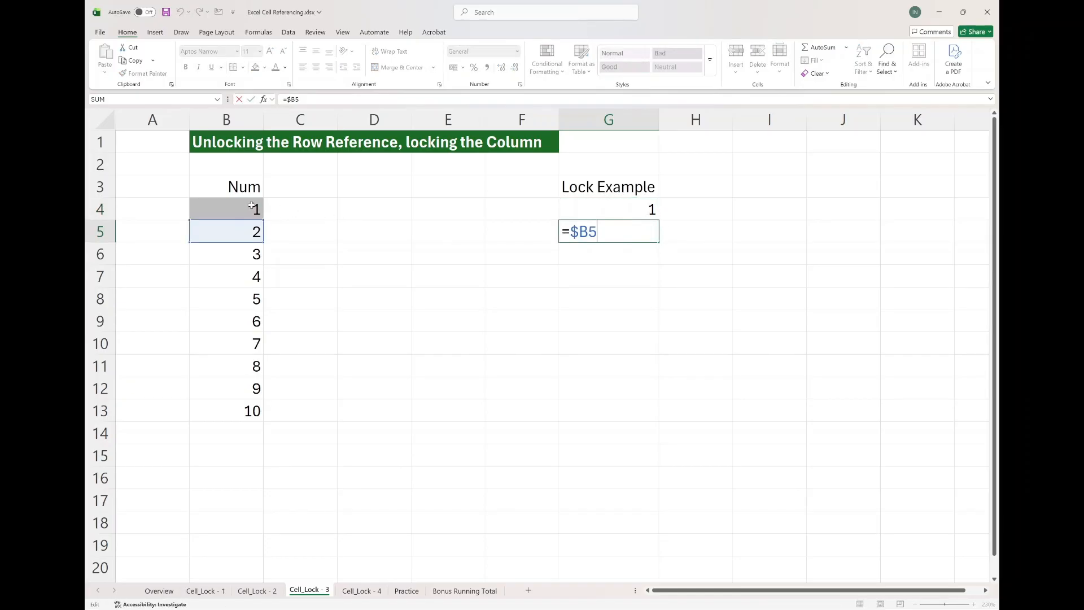
key("Escape")
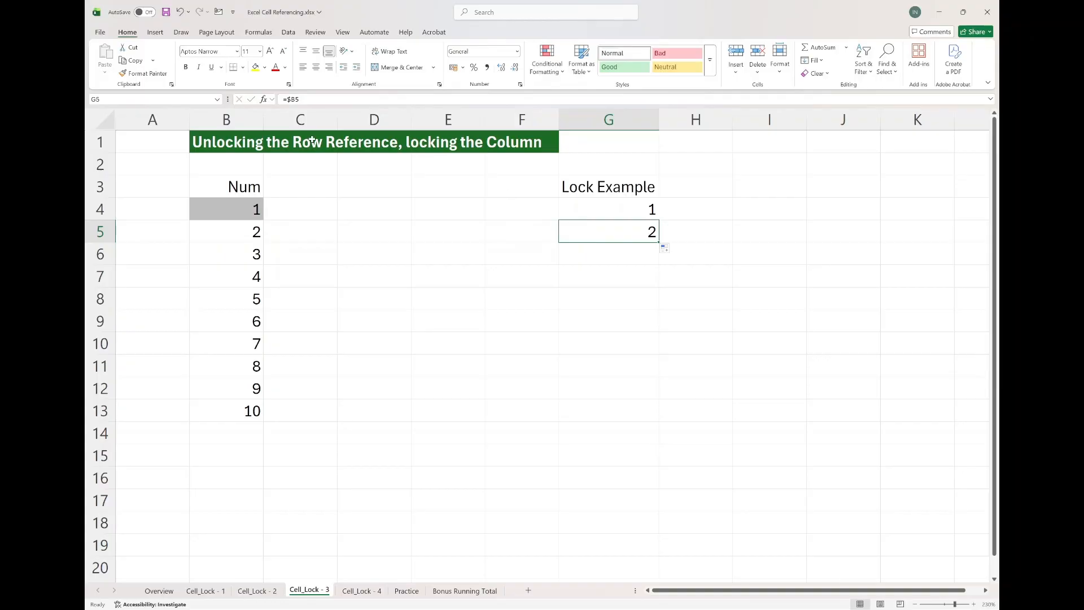
left_click(307, 99)
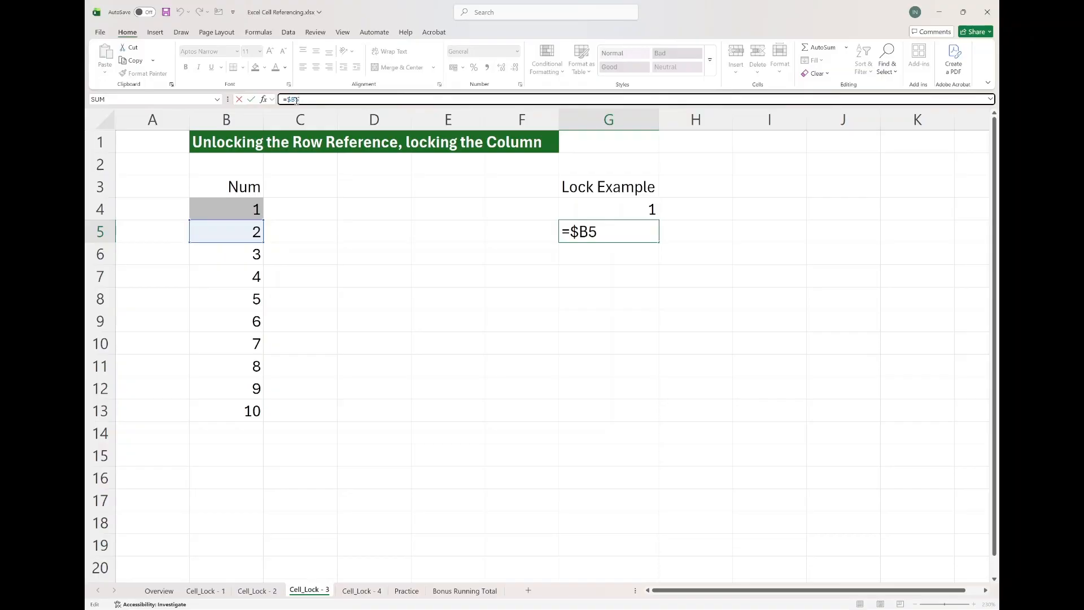
key("ctrl+Return")
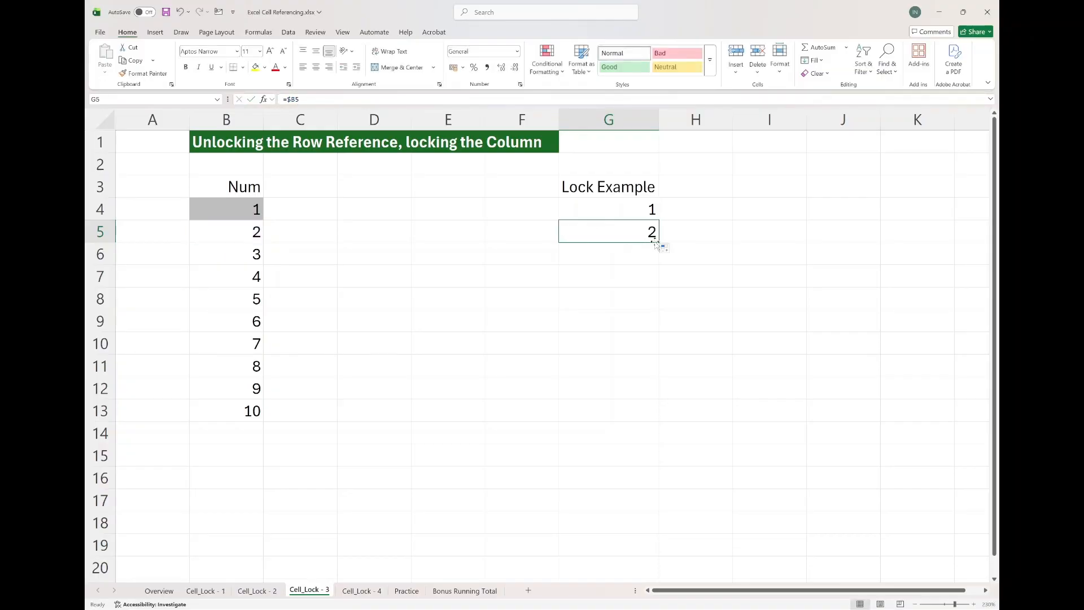
Extend the fill down to G6 and inspect G6's reference.
left_click_drag(659, 242, 659, 263)
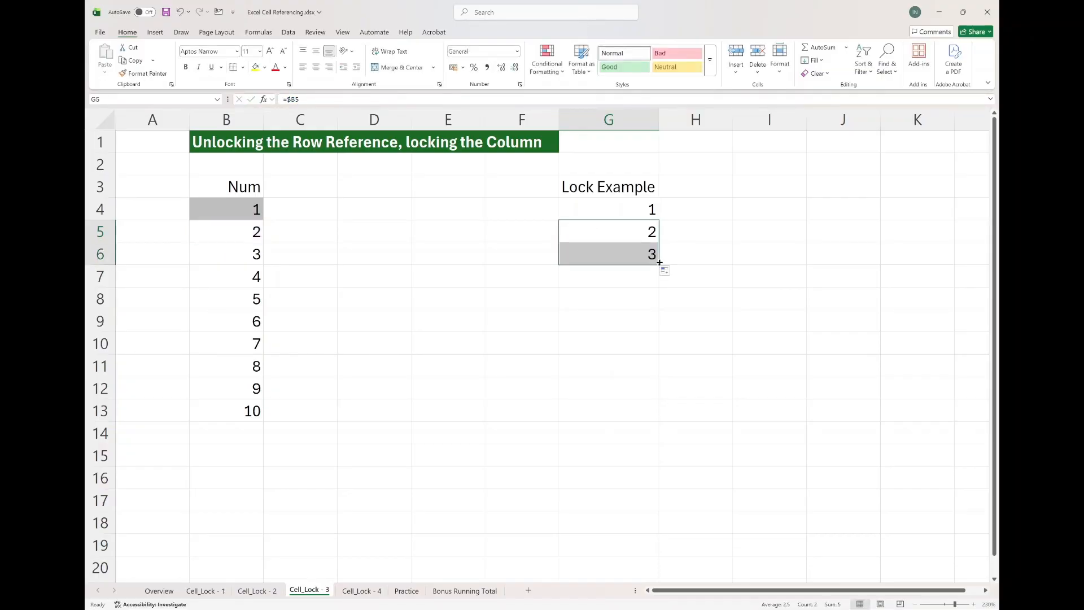
double_click(631, 257)
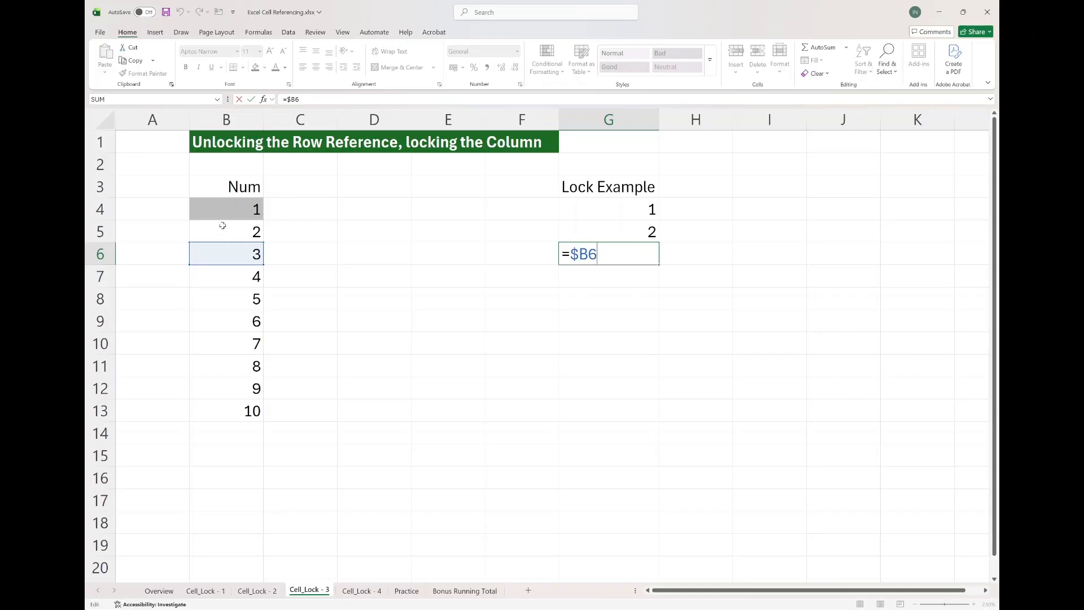
key("Escape")
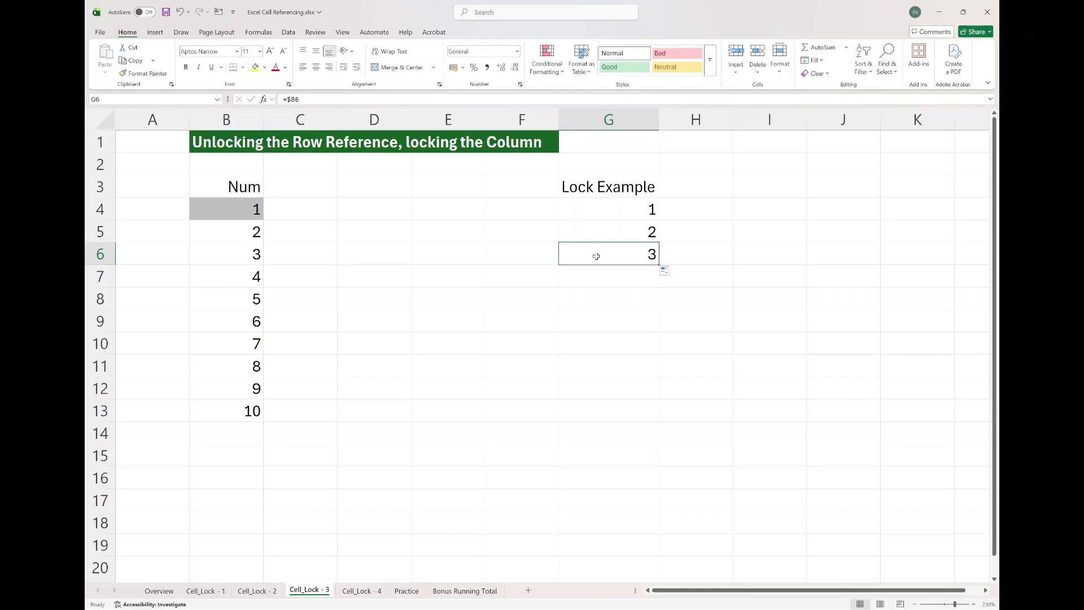
Fill G4's formula right into H4 and inspect H4's reference.
left_click(618, 211)
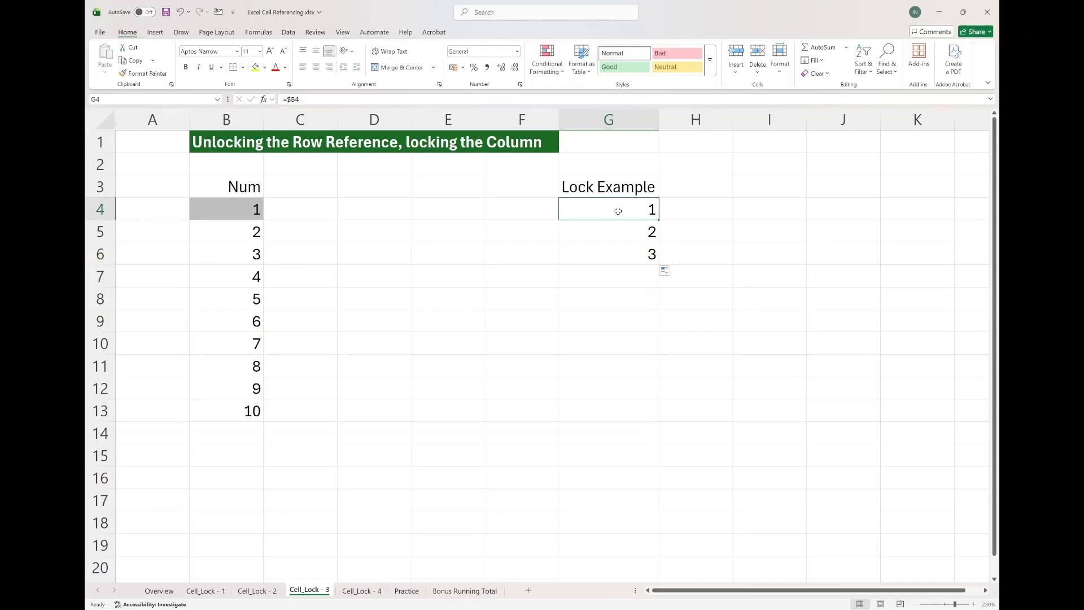
left_click_drag(658, 221, 729, 220)
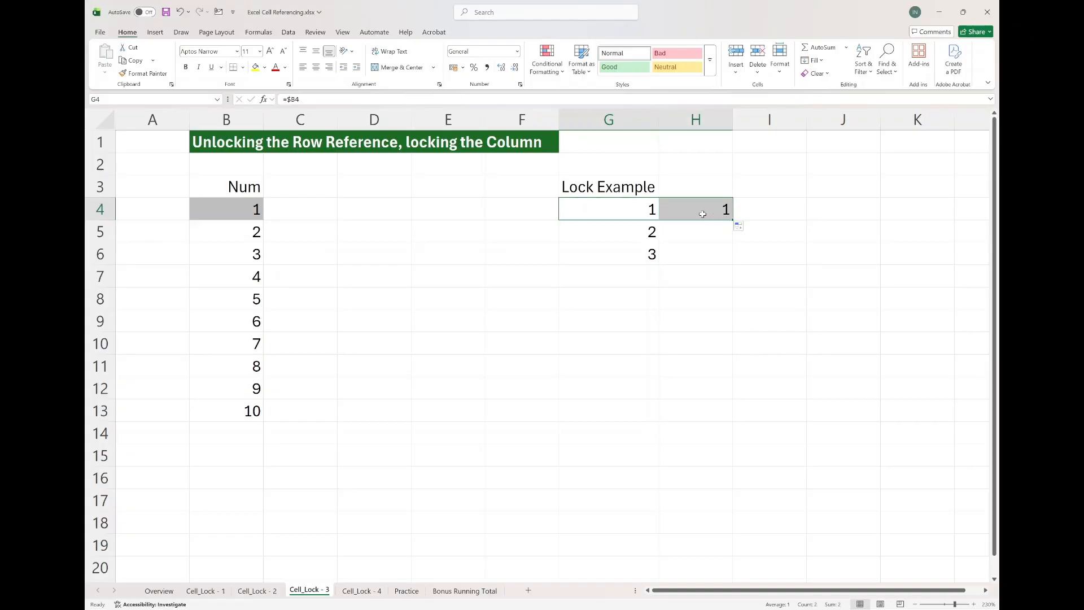
double_click(702, 214)
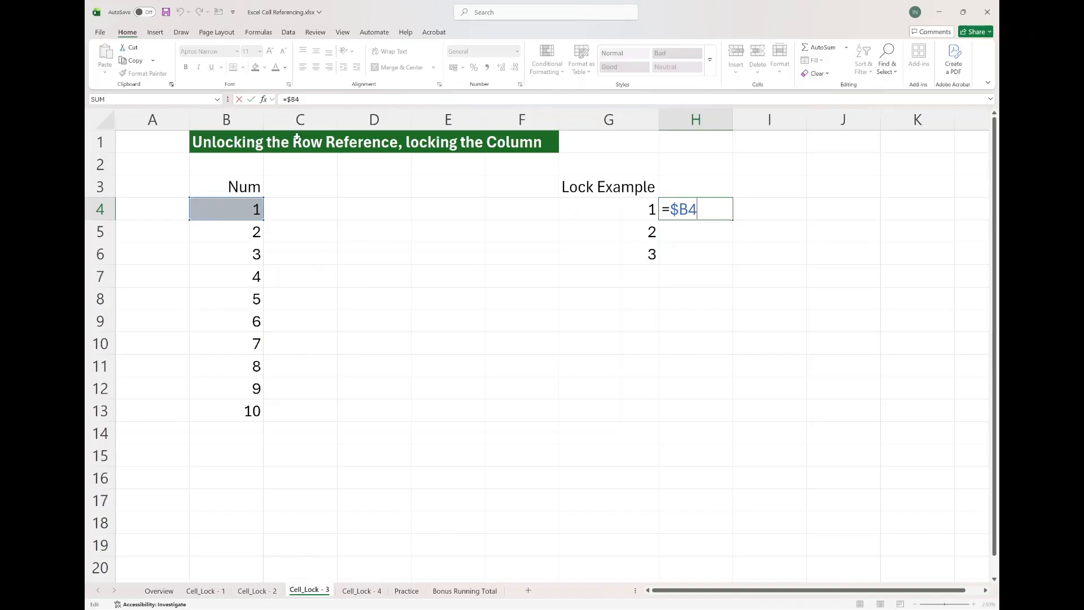
Fill H4's formula right through K4 and inspect K4's reference.
left_click(290, 100)
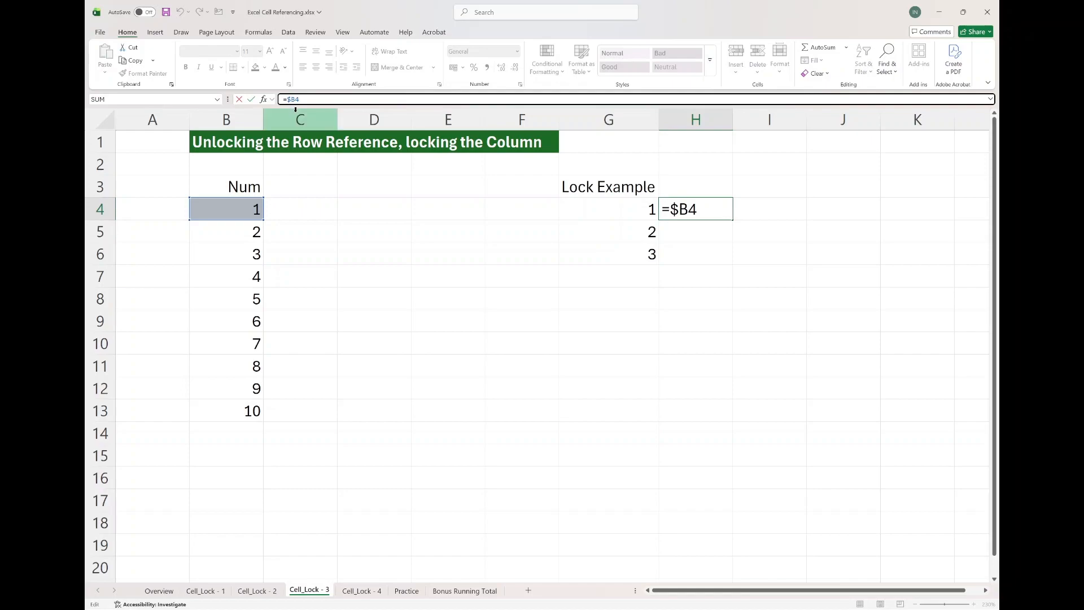
key("ctrl+Return")
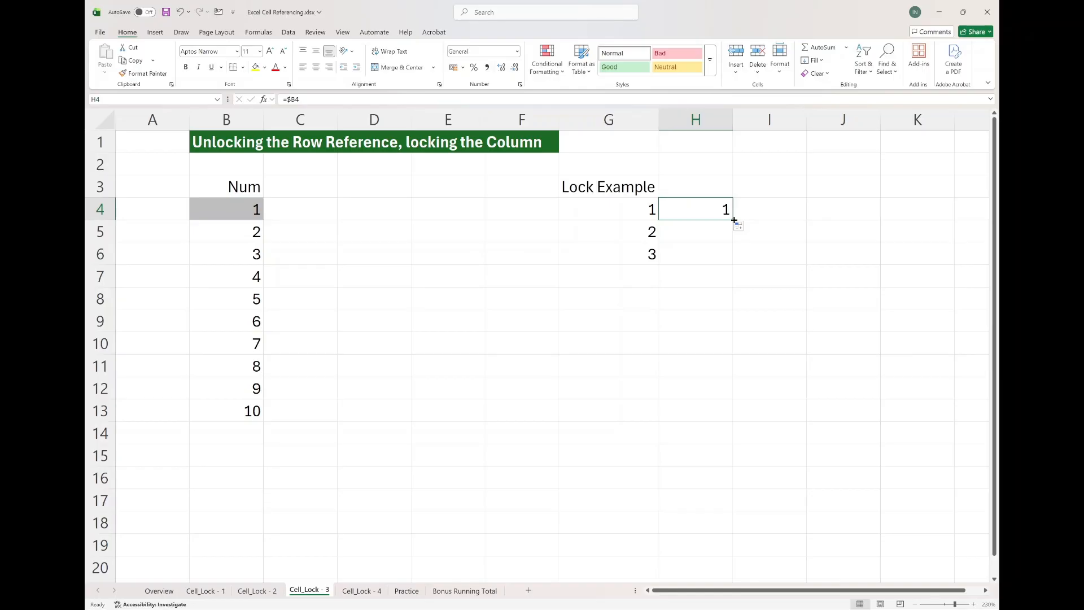
left_click_drag(734, 220, 928, 208)
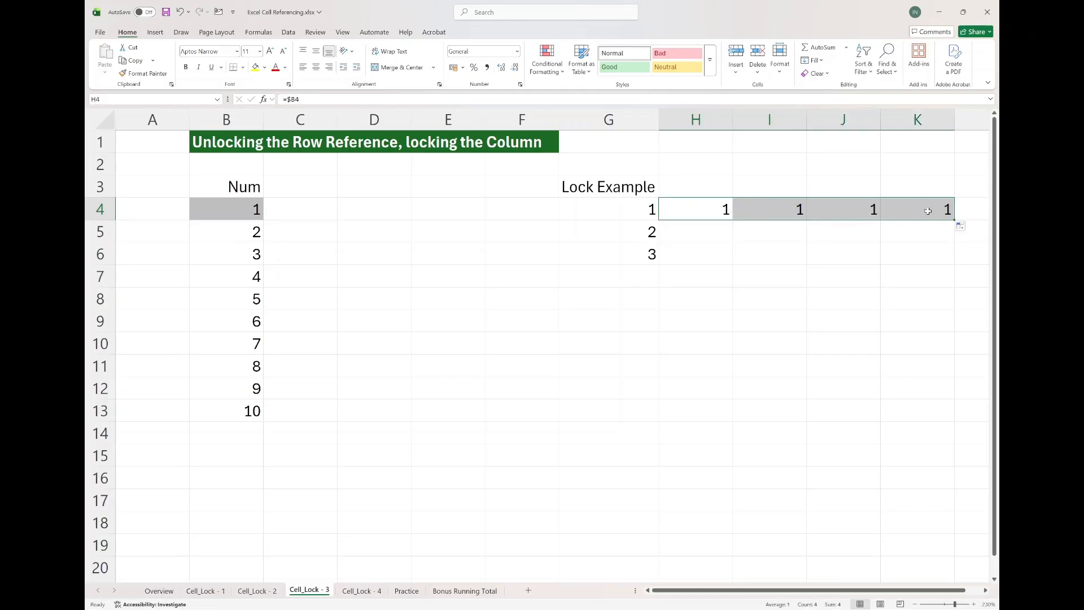
left_click(928, 210)
double_click(927, 211)
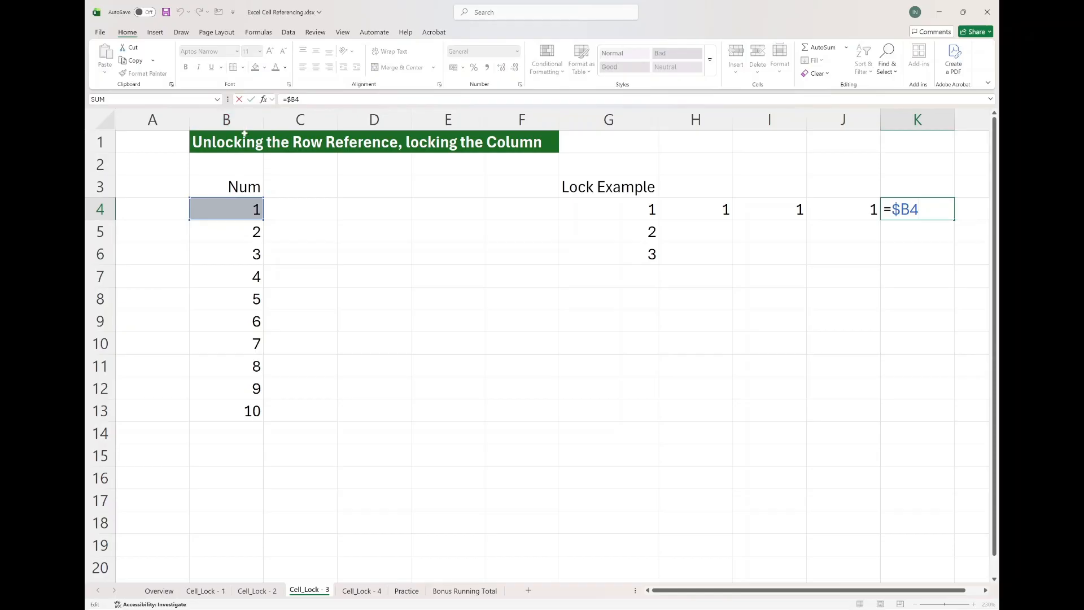
key("ctrl+Return")
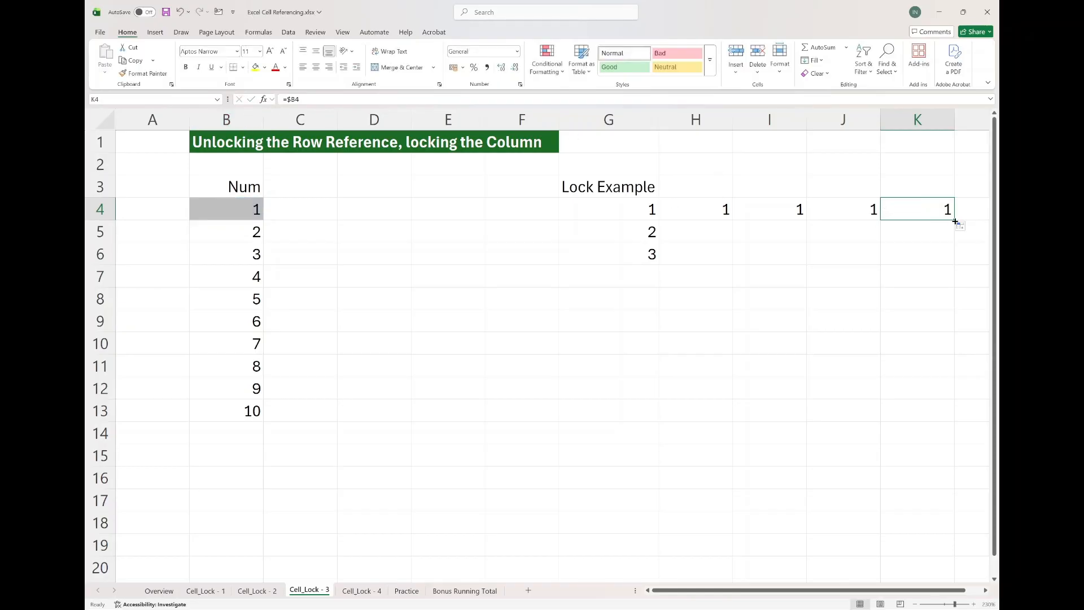
Fill K4's formula down to K6 and inspect the references in K5 and K6.
left_click_drag(954, 222, 957, 262)
left_click(935, 205)
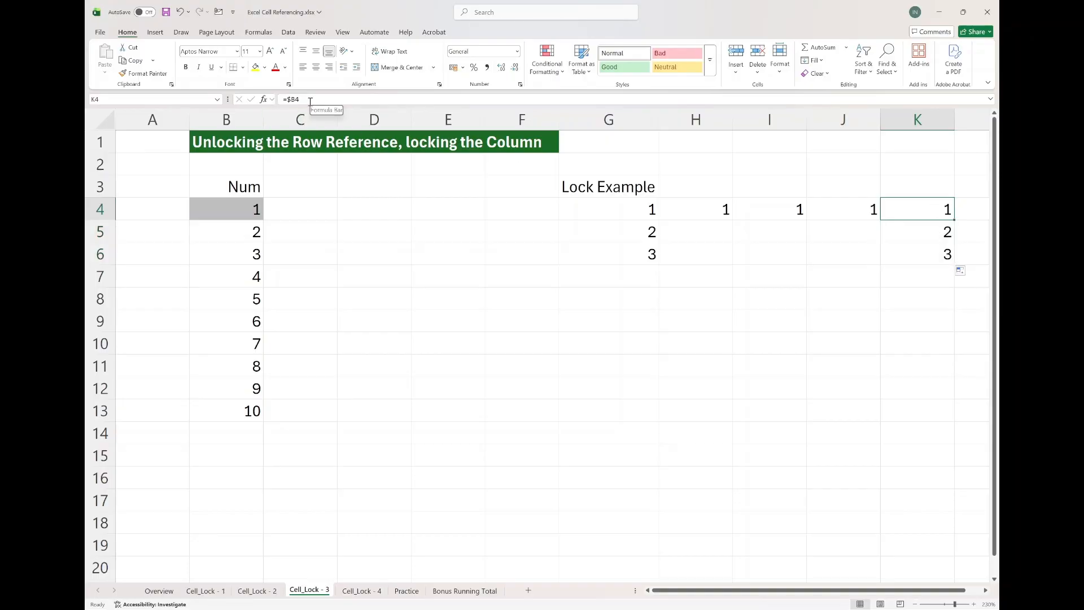
double_click(935, 231)
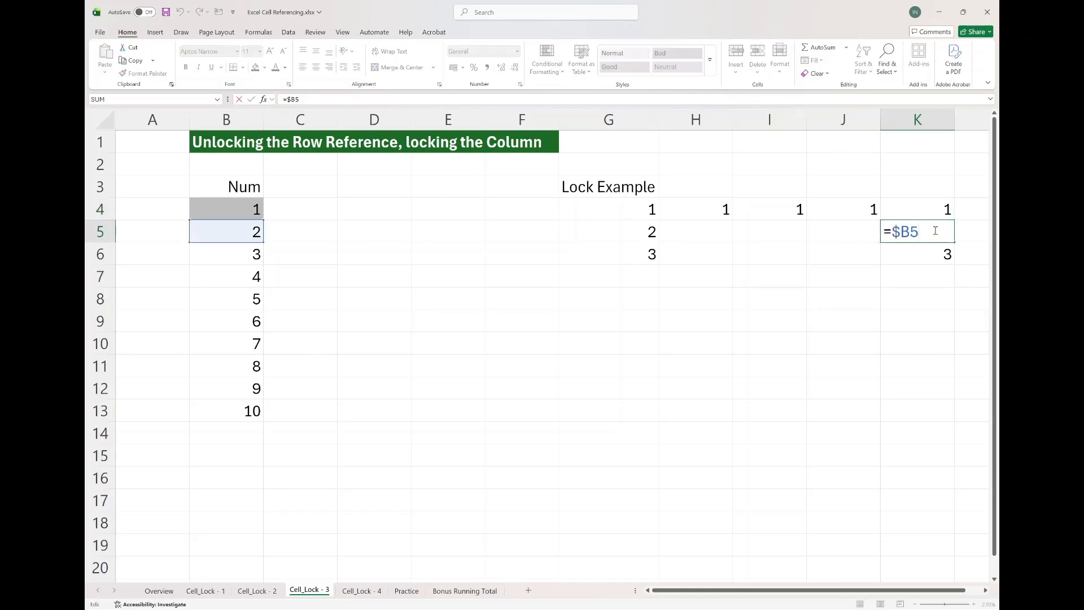
key("Return")
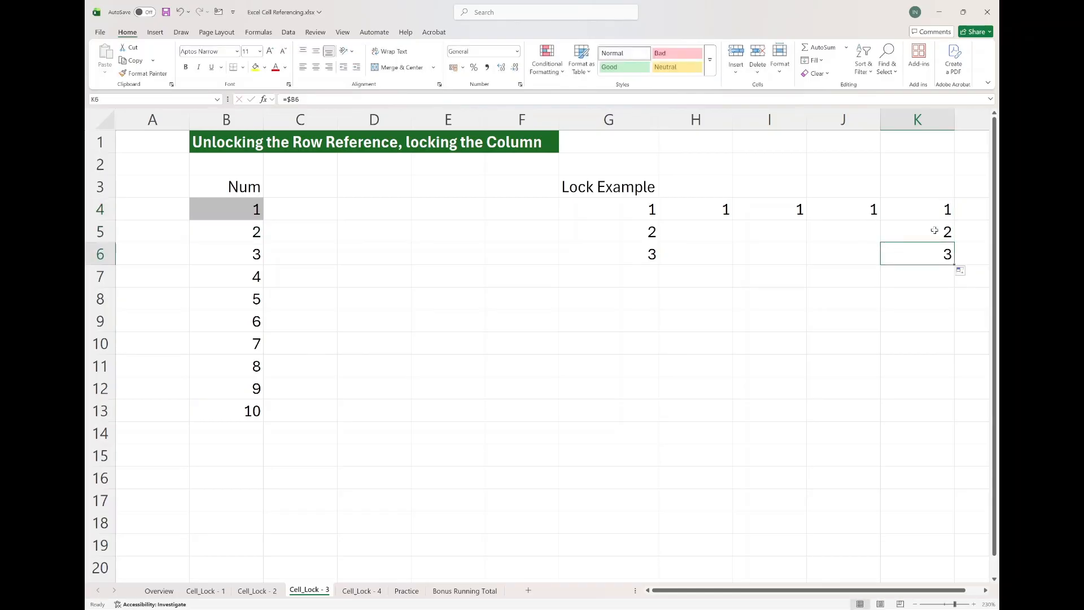
key("F2")
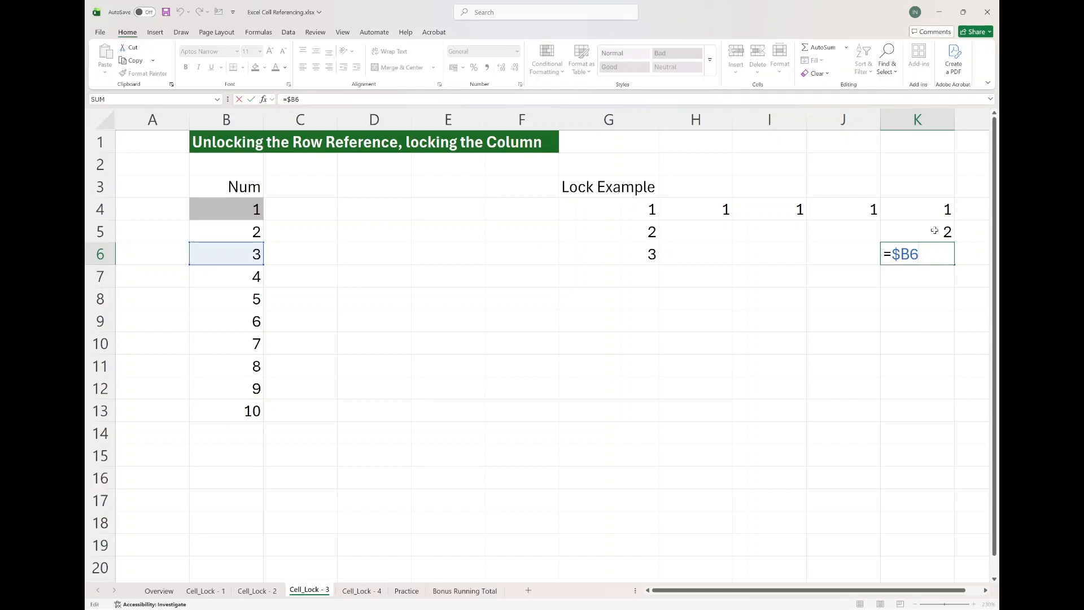
key("Escape")
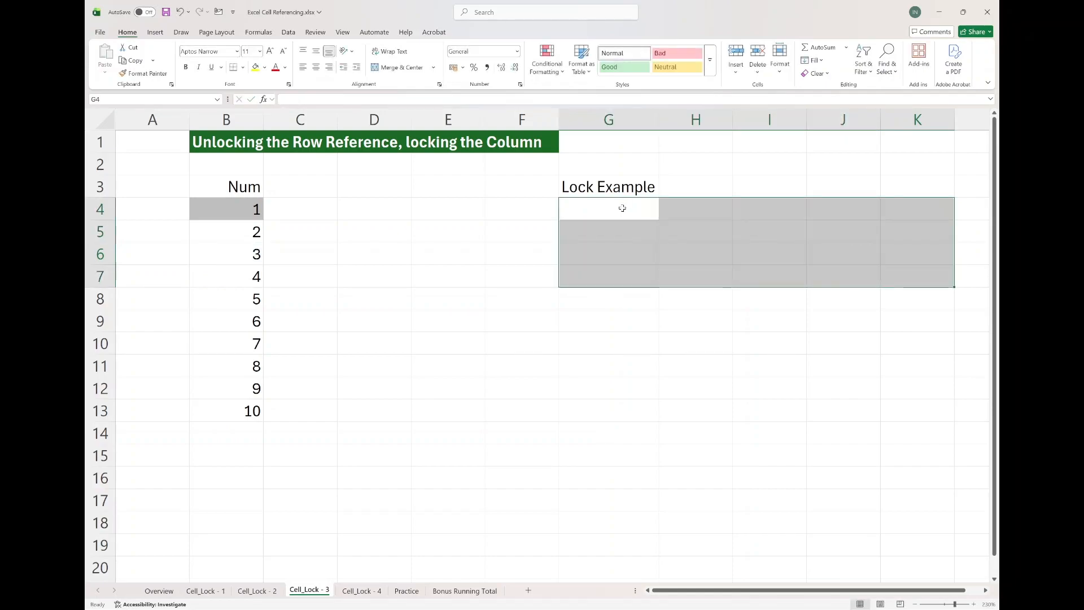
Enter a SUM formula in G4 totalling the Num values in B4 through B6.
left_click(622, 209)
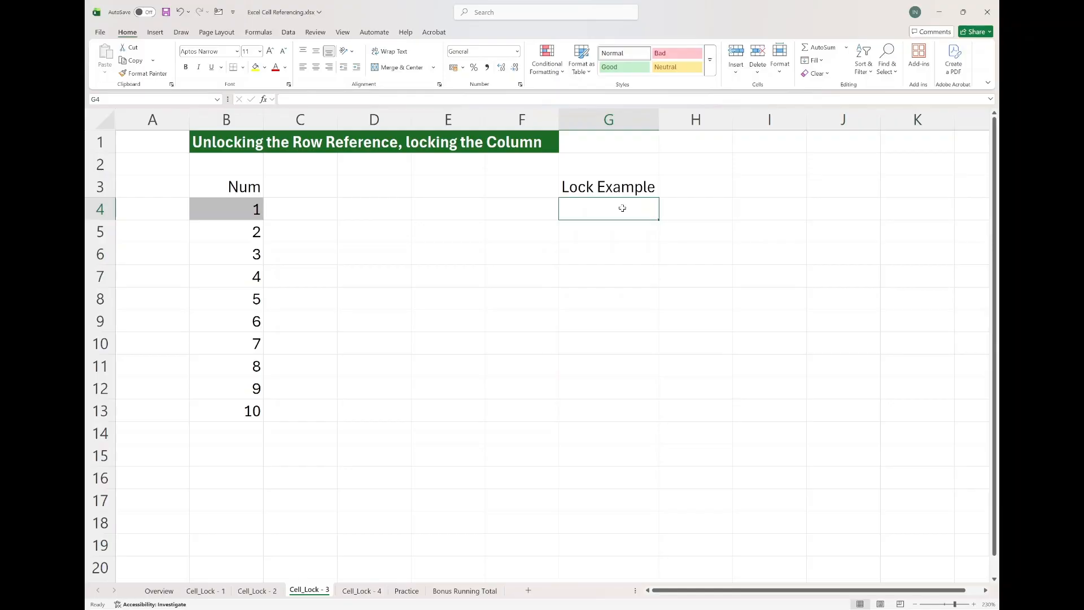
type("=sum")
key("Tab")
left_click(224, 210)
left_click_drag(224, 210, 223, 251)
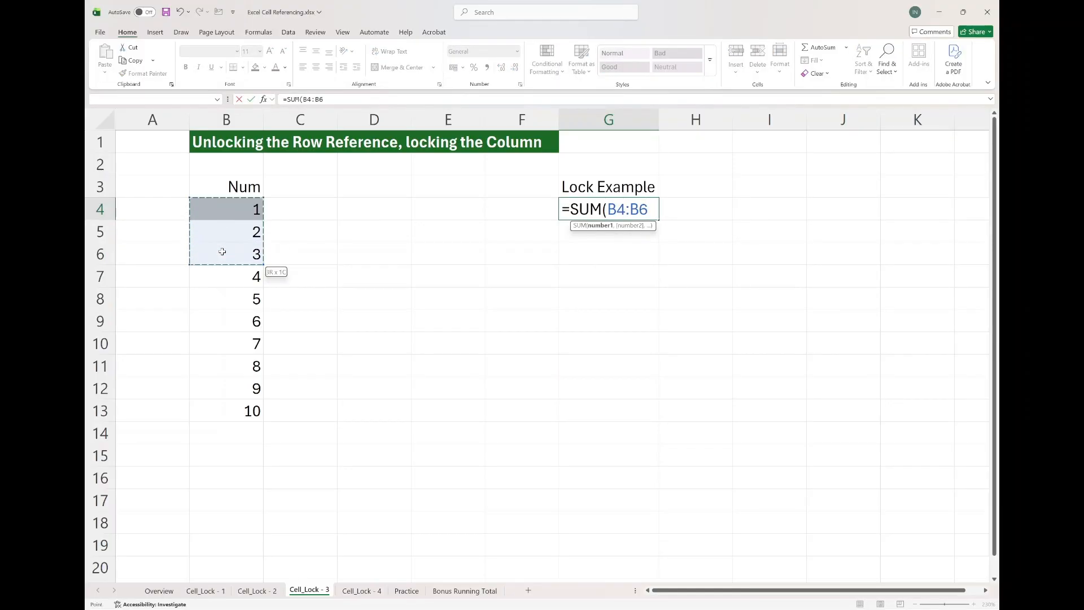
type(")")
key("Return")
Lock the columns in G4's range, changing the formula to =SUM($B4:$B6).
left_click(585, 212)
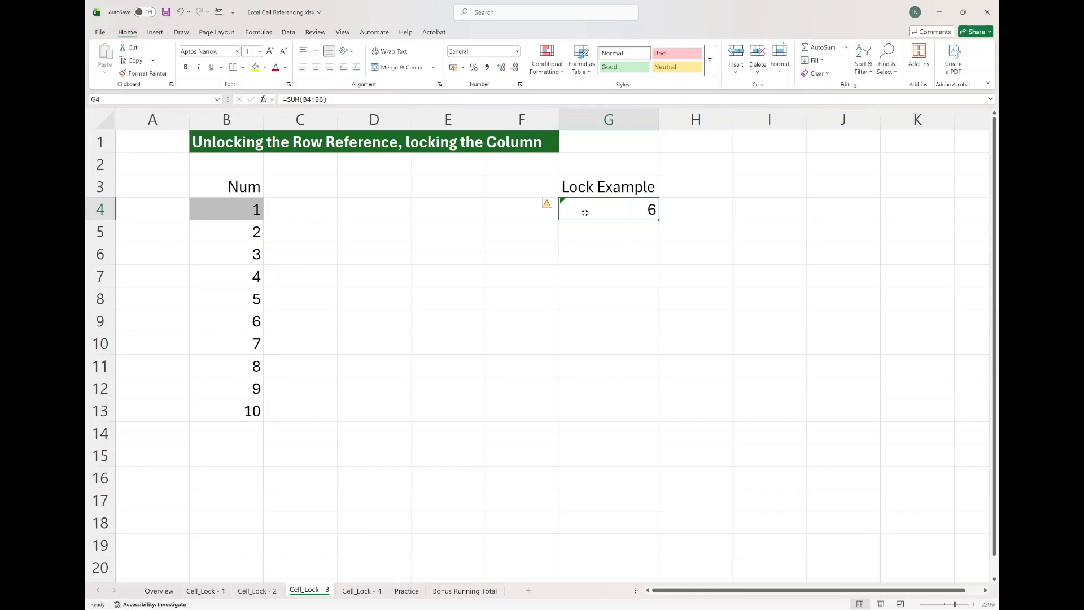
left_click(305, 101)
type("$")
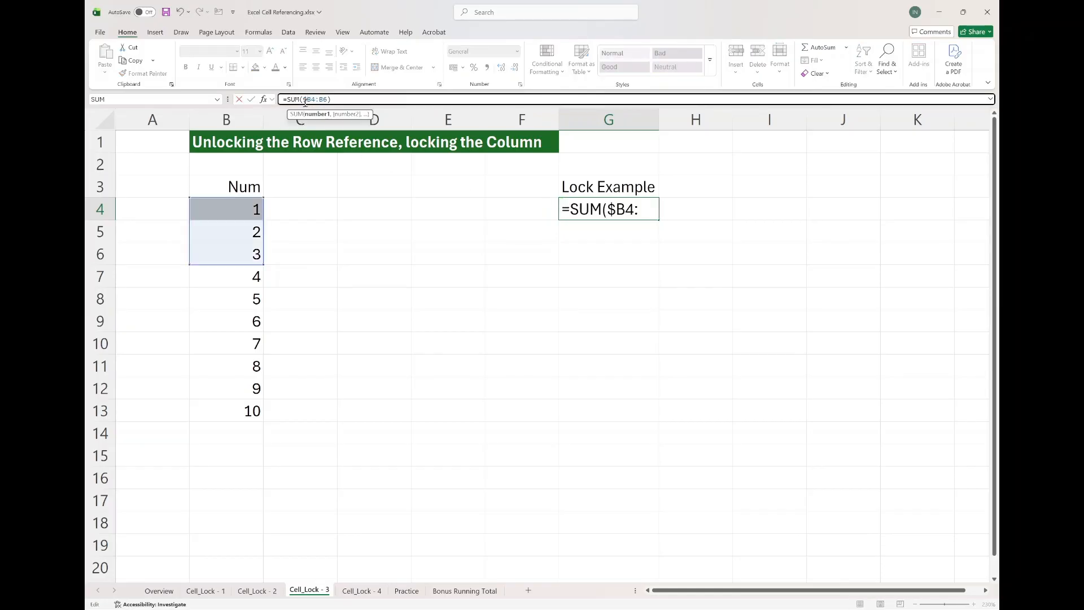
left_click(319, 100)
type("$")
key("Return")
Fill G4's SUM formula down to G5 and inspect G5's reference range.
left_click(583, 208)
left_click_drag(658, 219, 658, 241)
double_click(618, 234)
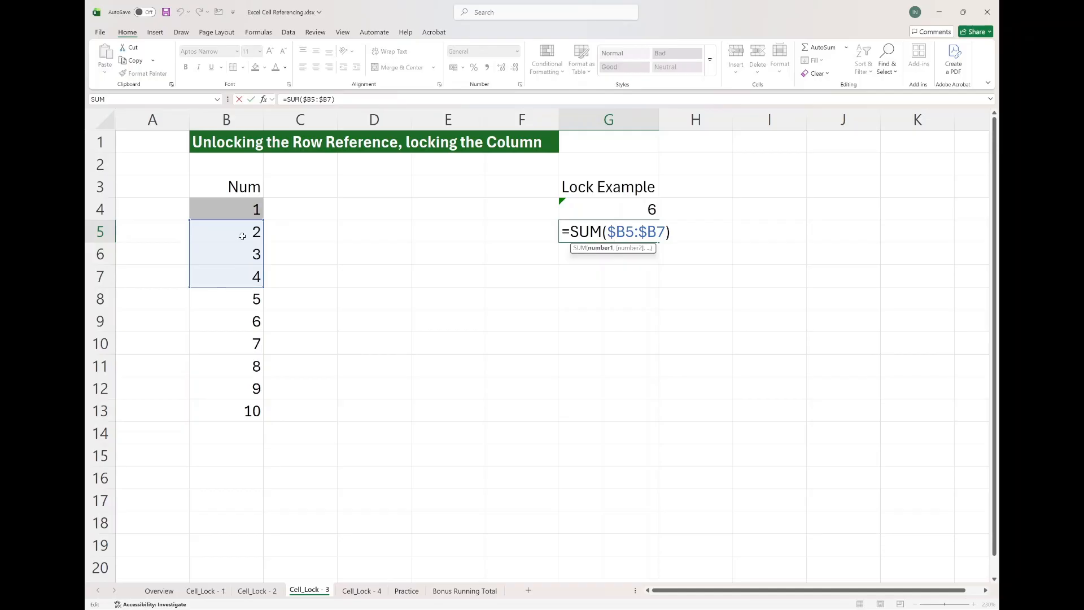
key("ctrl+Return")
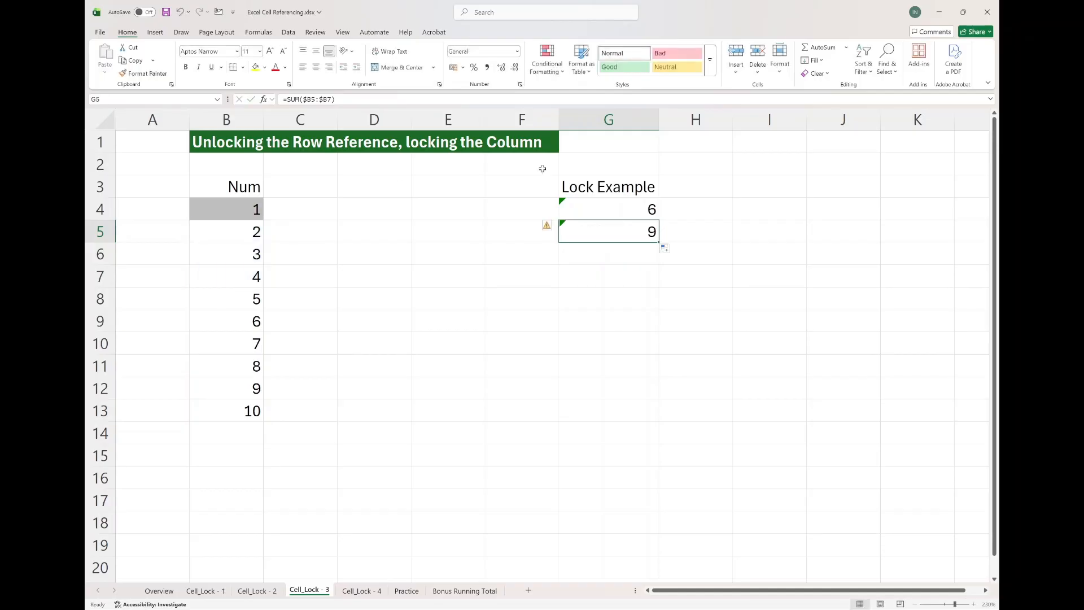
Fill G4's SUM formula right into H4 and inspect H4's reference range.
left_click(630, 206)
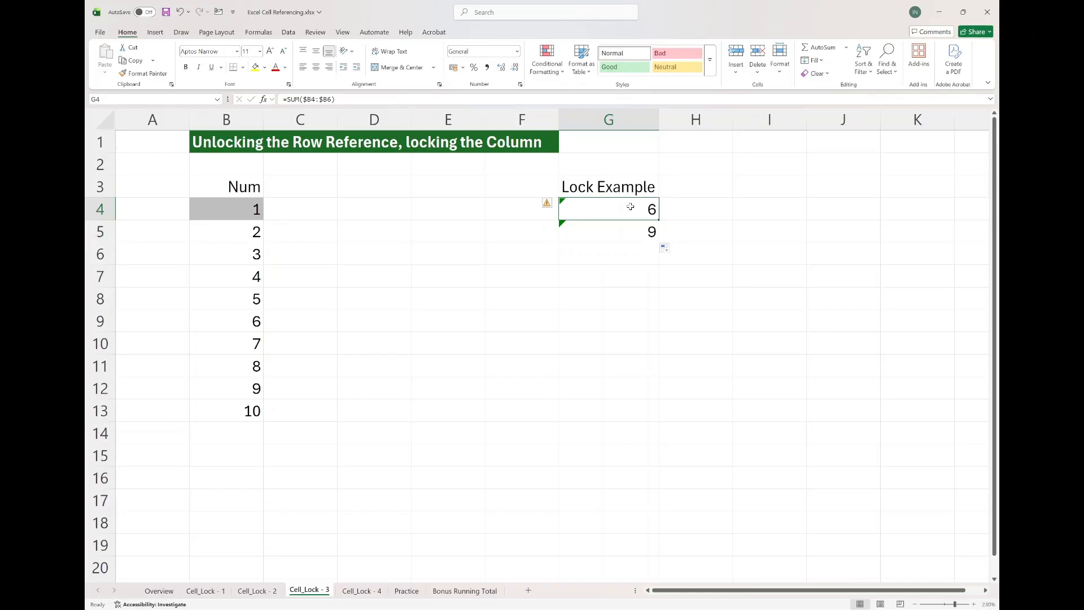
left_click_drag(659, 220, 730, 222)
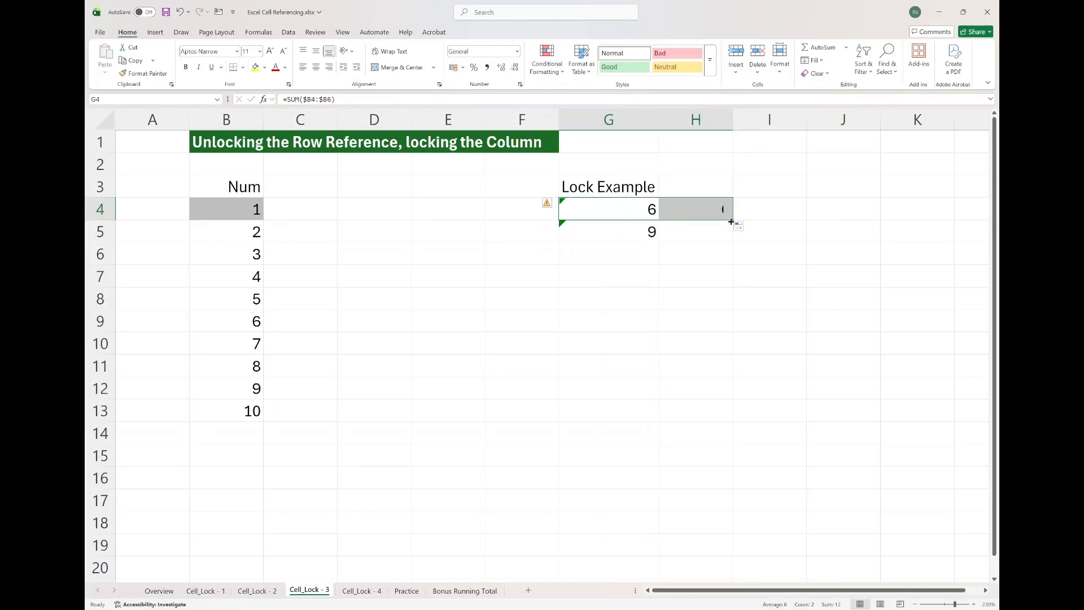
left_click(709, 210)
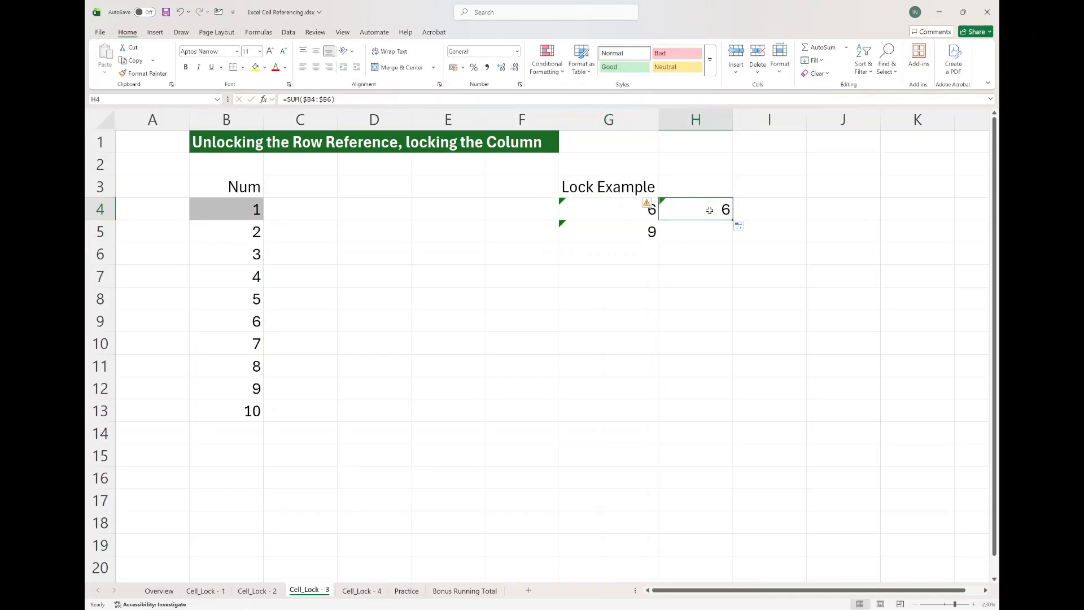
double_click(710, 210)
key("Escape")
Fill H4's formula right through J4 and inspect J4's reference range.
left_click(581, 207)
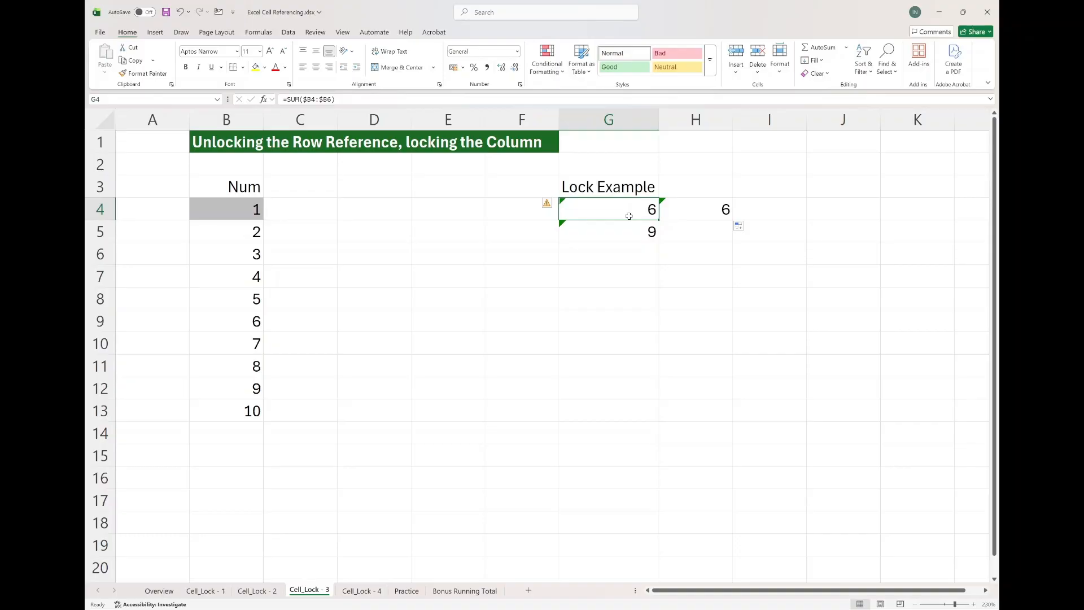
left_click(677, 211)
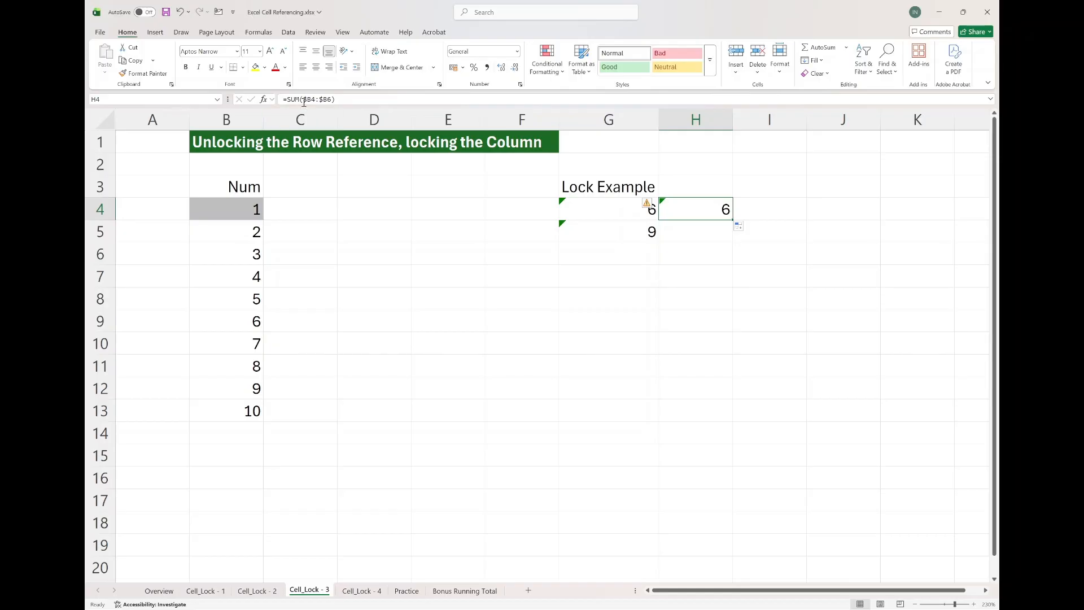
left_click(623, 219)
left_click(695, 215)
left_click_drag(733, 220, 907, 211)
double_click(854, 210)
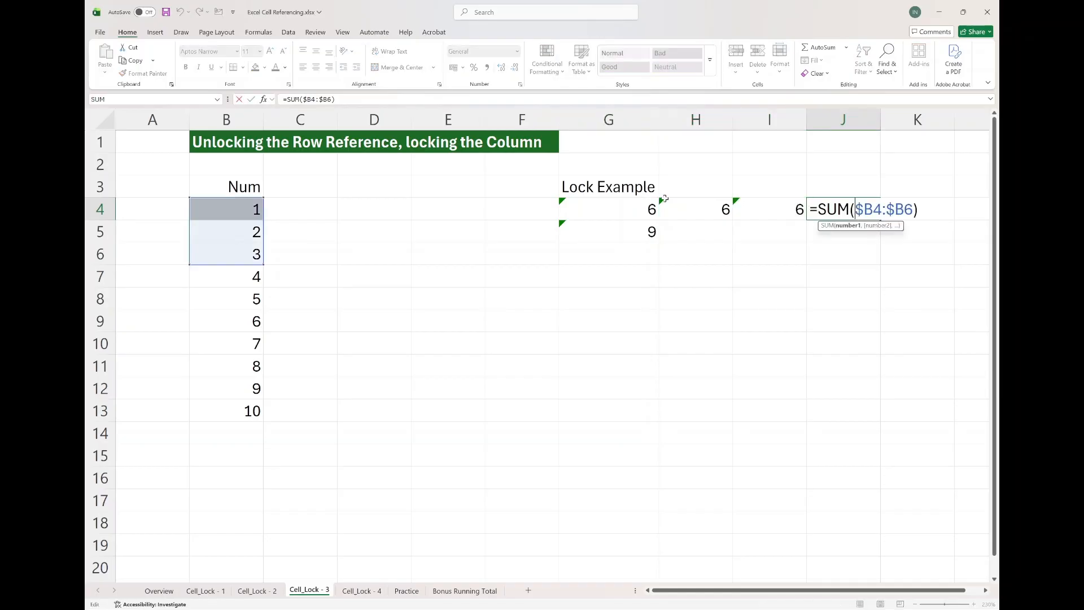
key("Escape")
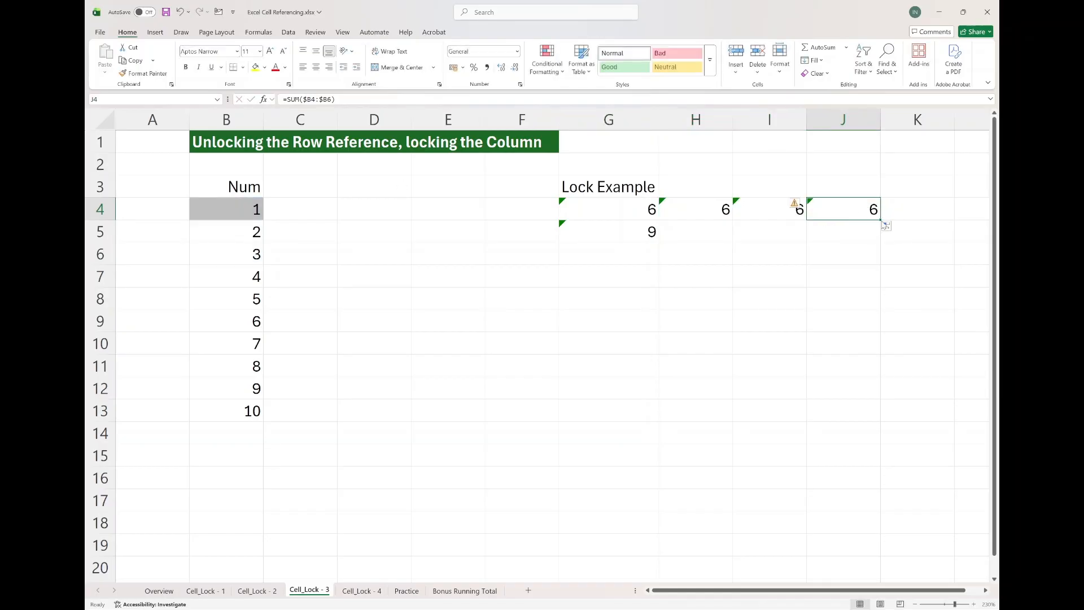
Fill J4's formula down to J5 and inspect J5's reference range.
left_click_drag(880, 220, 843, 232)
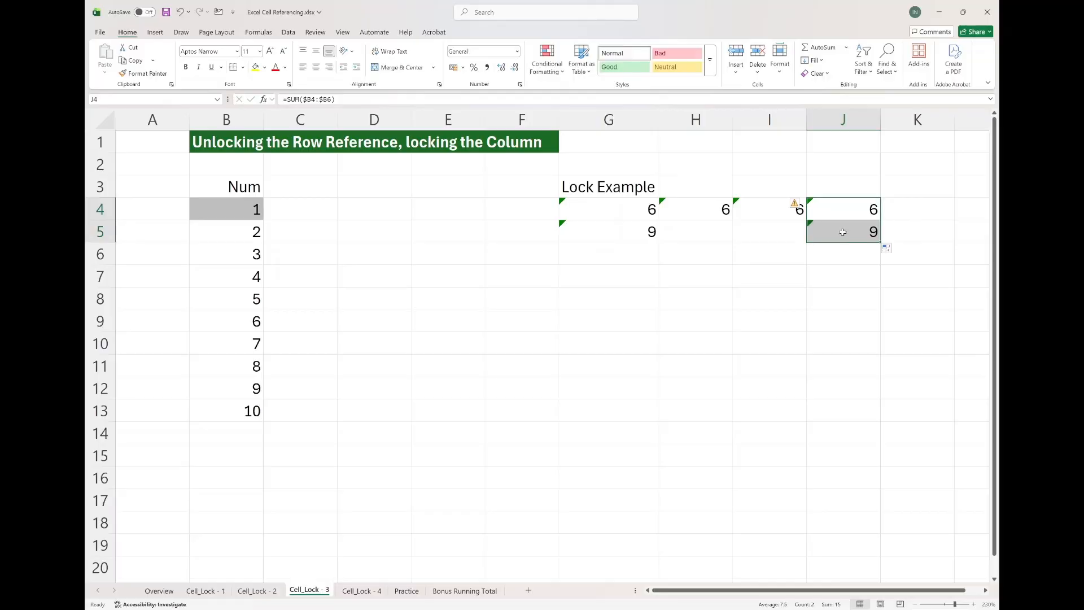
double_click(842, 232)
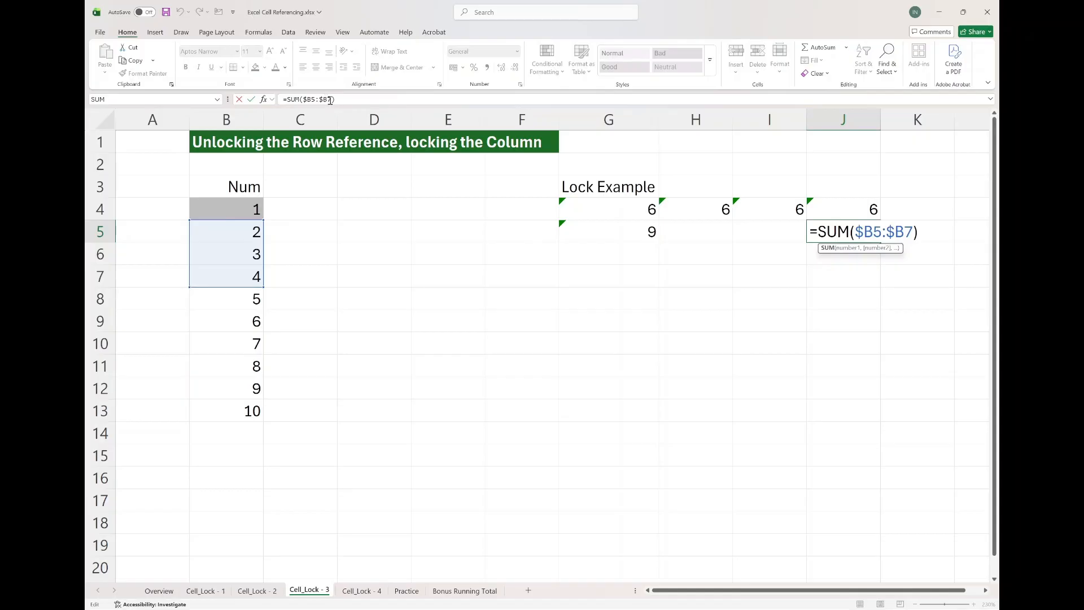
key("ctrl+Return")
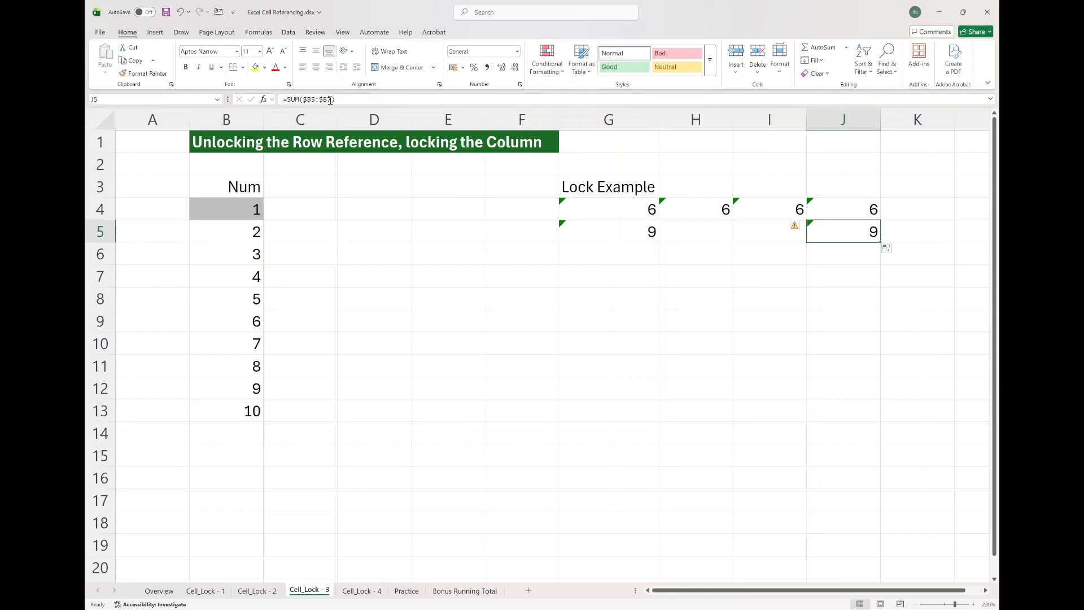
Switch to the Cell_Lock - 4 sheet and enter a formula in G4 referencing B4.
key("ctrl+Page_Down")
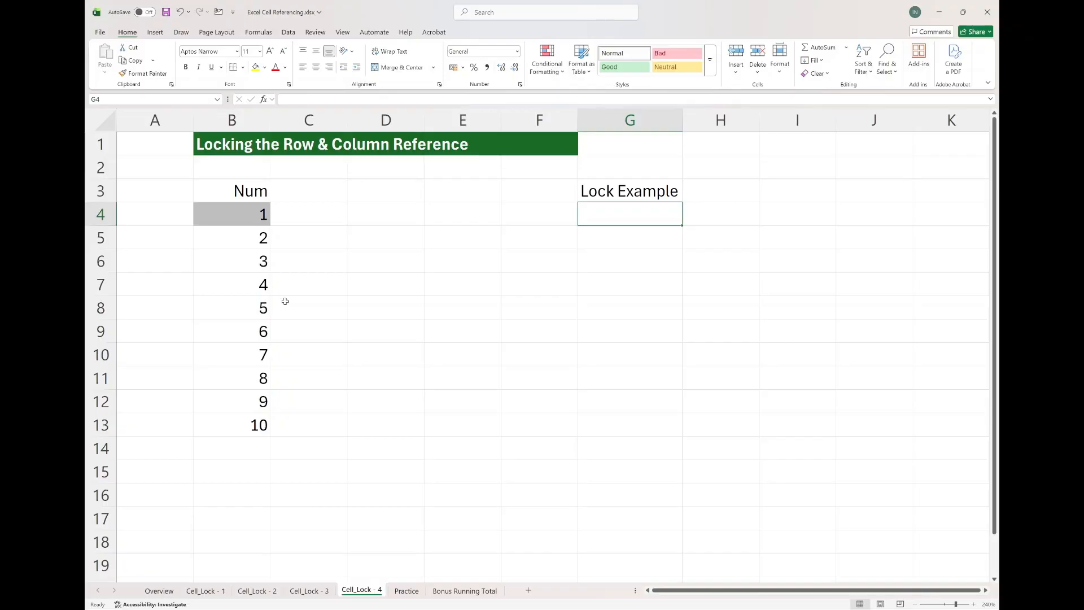
type("=")
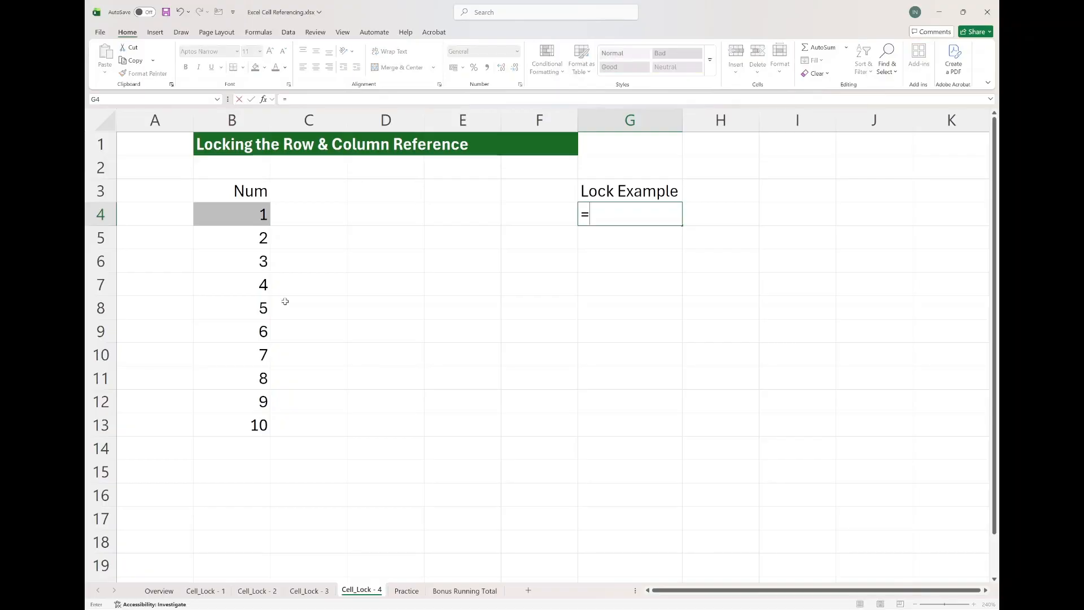
left_click(239, 216)
key("Return")
key("Up")
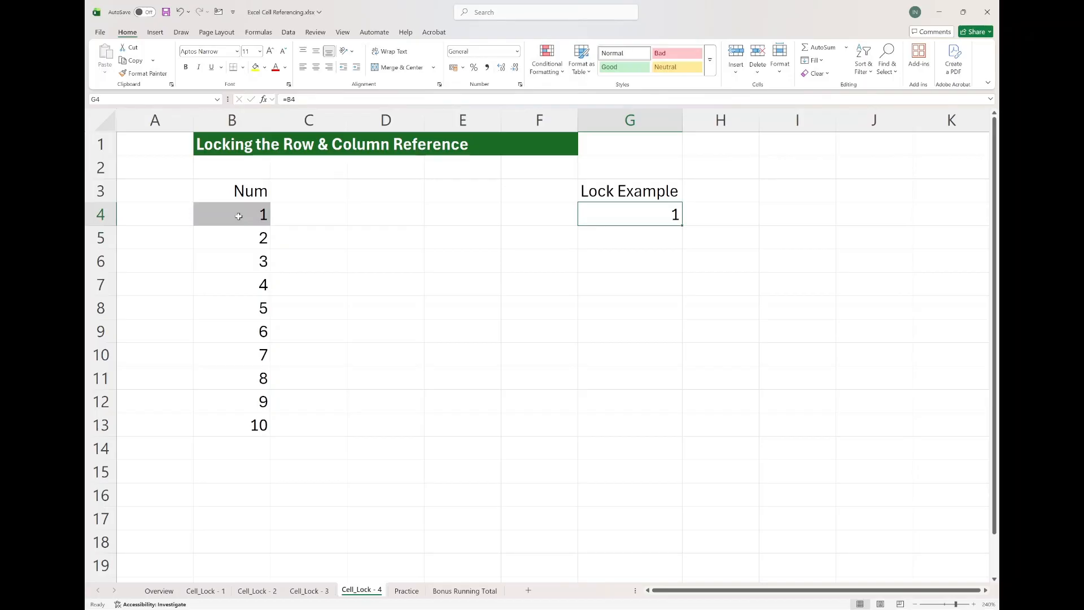
Lock both the column and row in G4's reference, making it =$B$4.
left_click(286, 100)
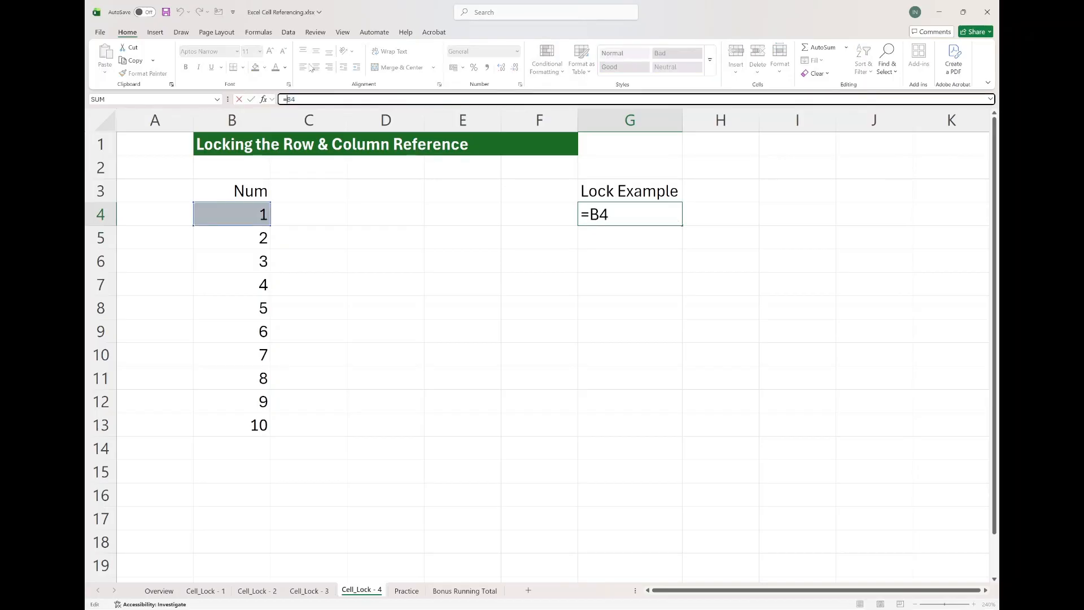
type("$")
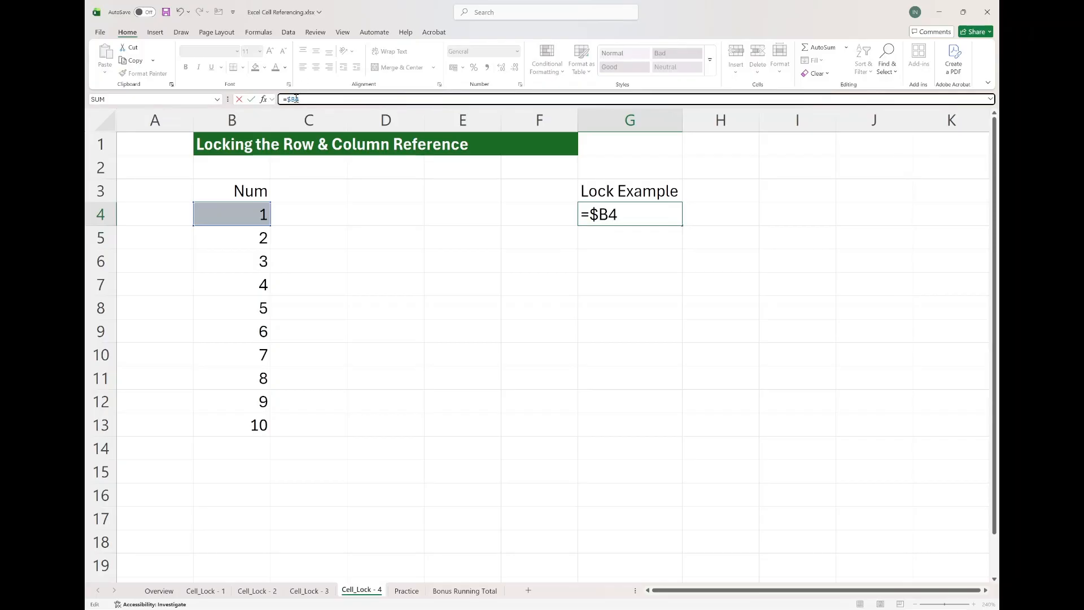
type("$")
key("Return")
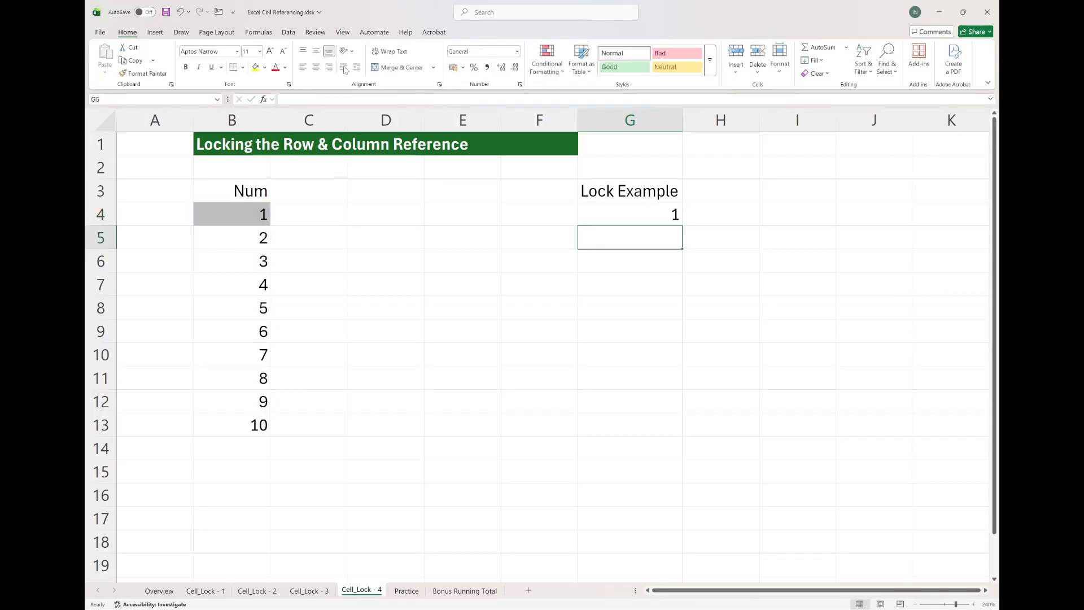
Fill G4's formula down to G12 and inspect the references in G5 and G12.
left_click(619, 214)
left_click_drag(682, 225, 676, 408)
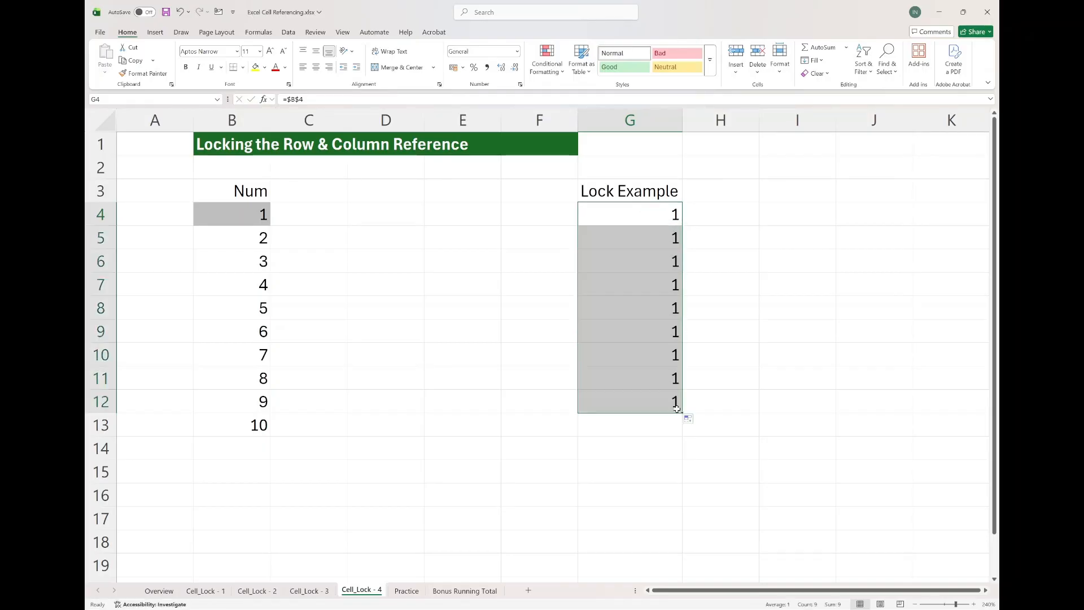
left_click(655, 243)
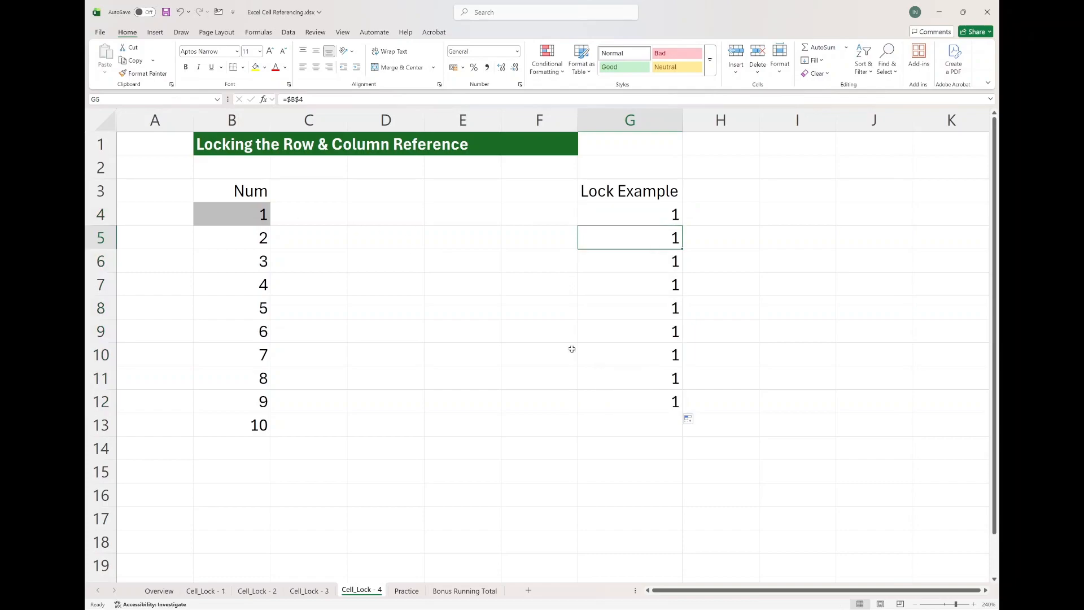
double_click(621, 401)
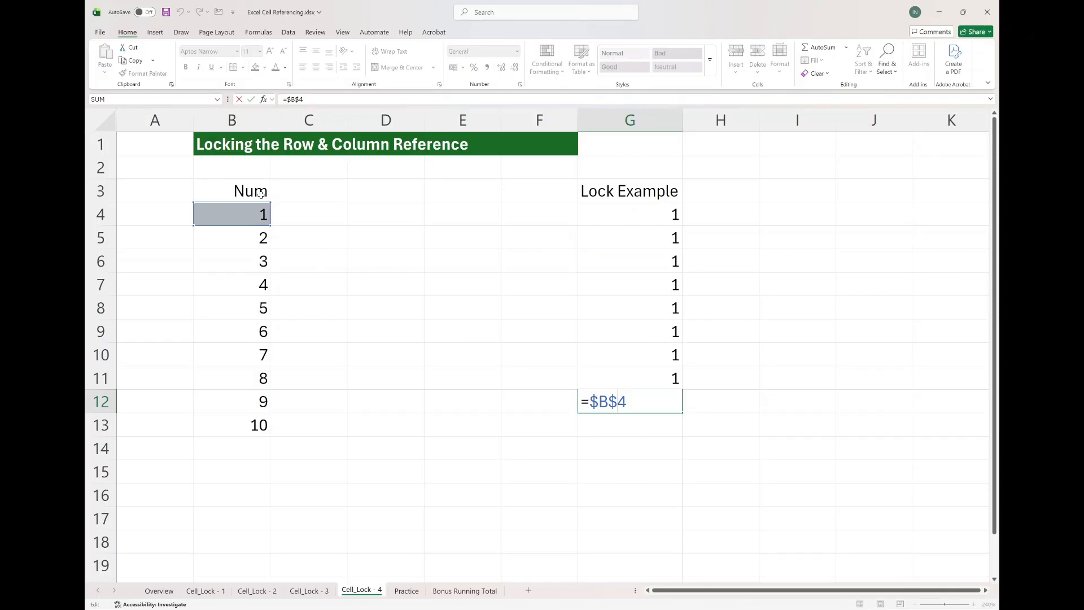
left_click(588, 211)
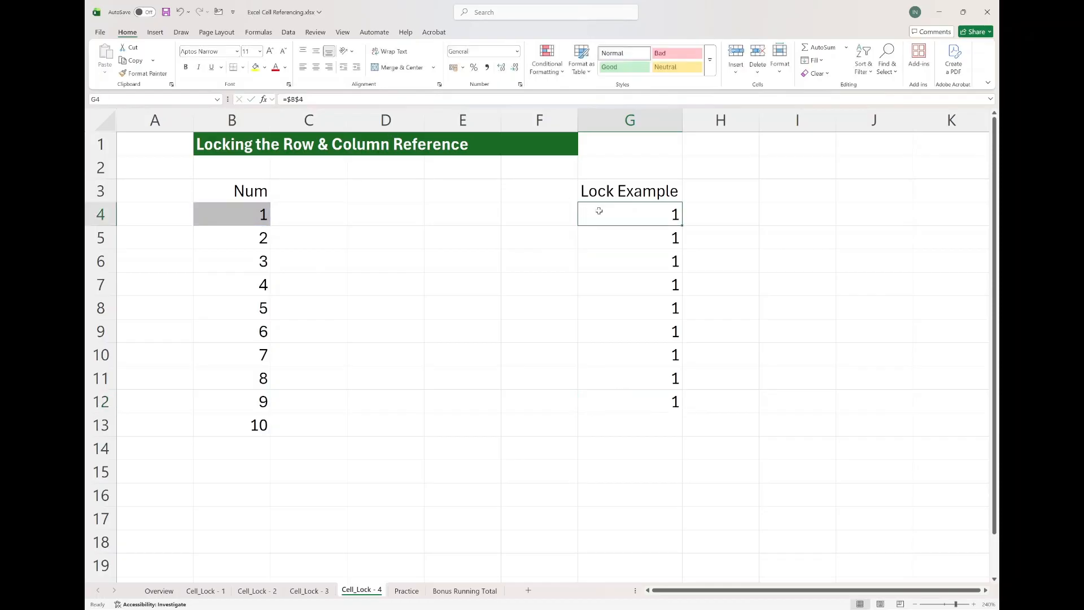
Re-examine the locked =$B$4 reference in G4's formula and in the filled cells G5 and G12.
left_click(315, 100)
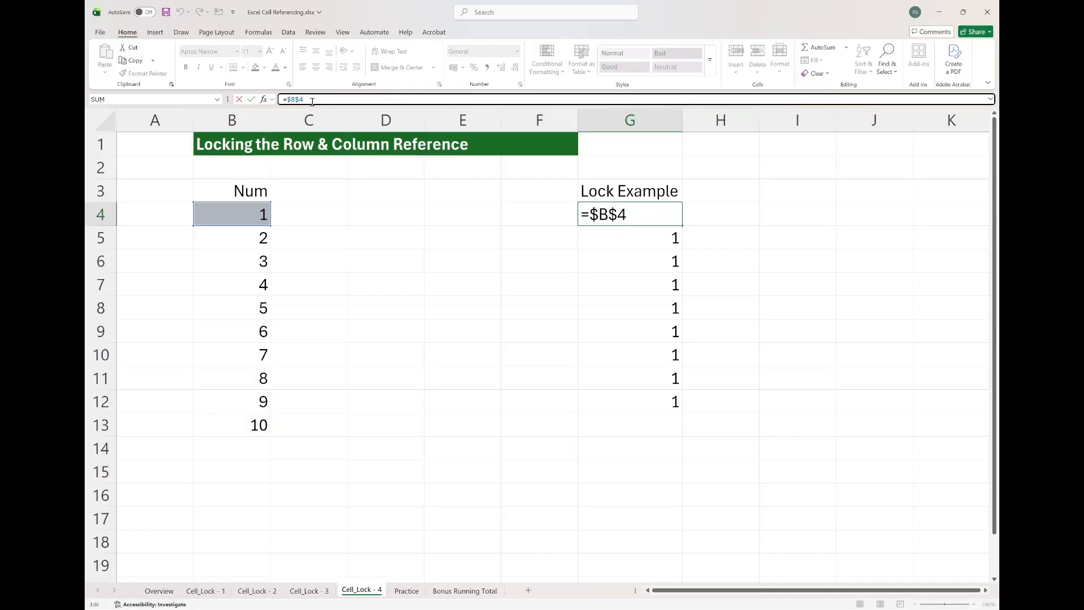
key("ctrl+Return")
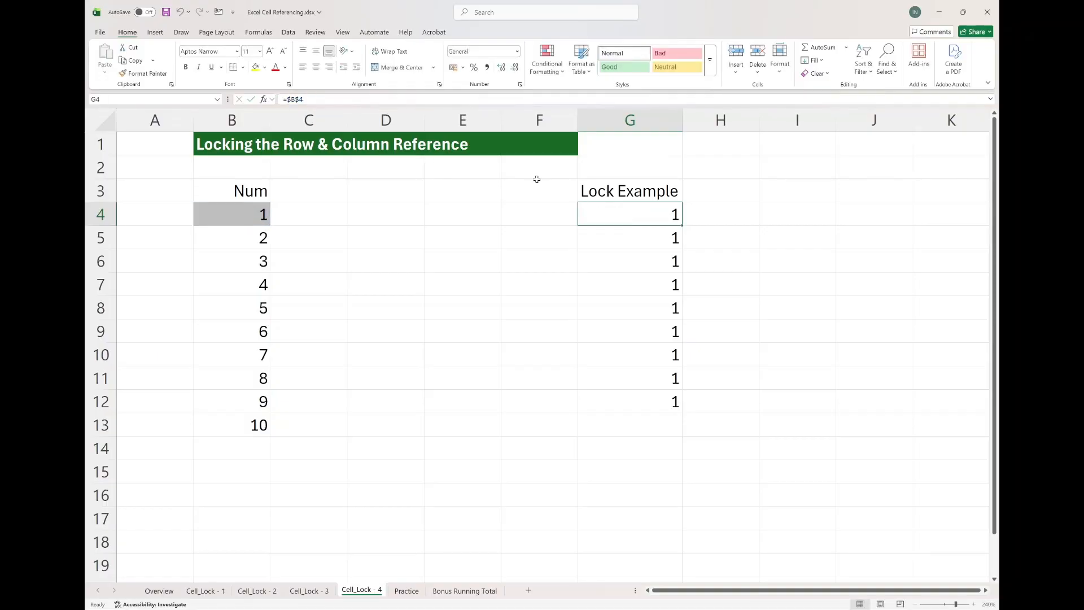
left_click_drag(674, 218, 682, 244)
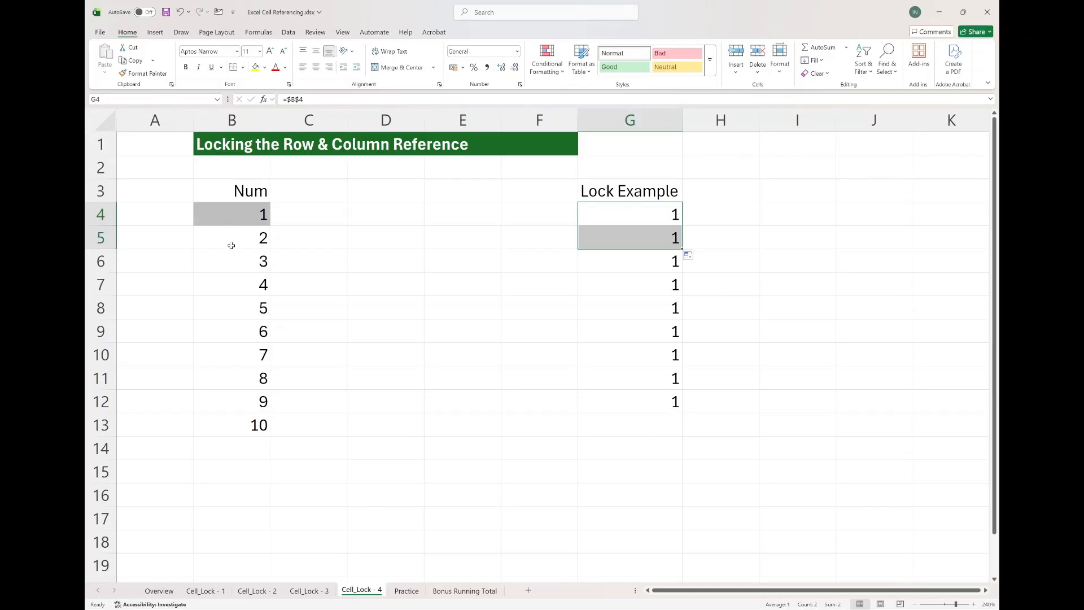
double_click(605, 217)
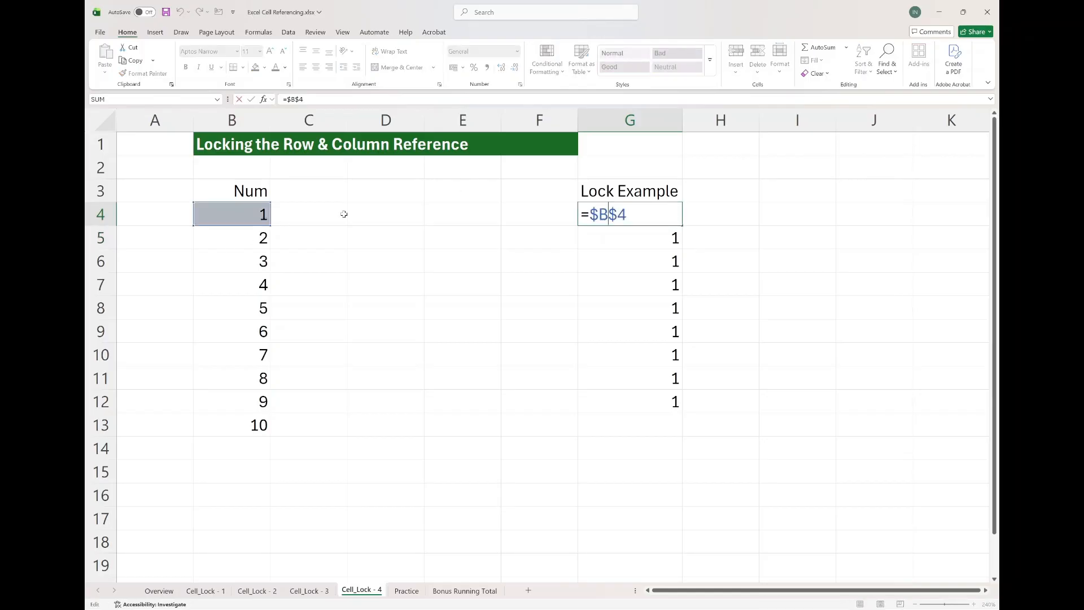
key("Escape")
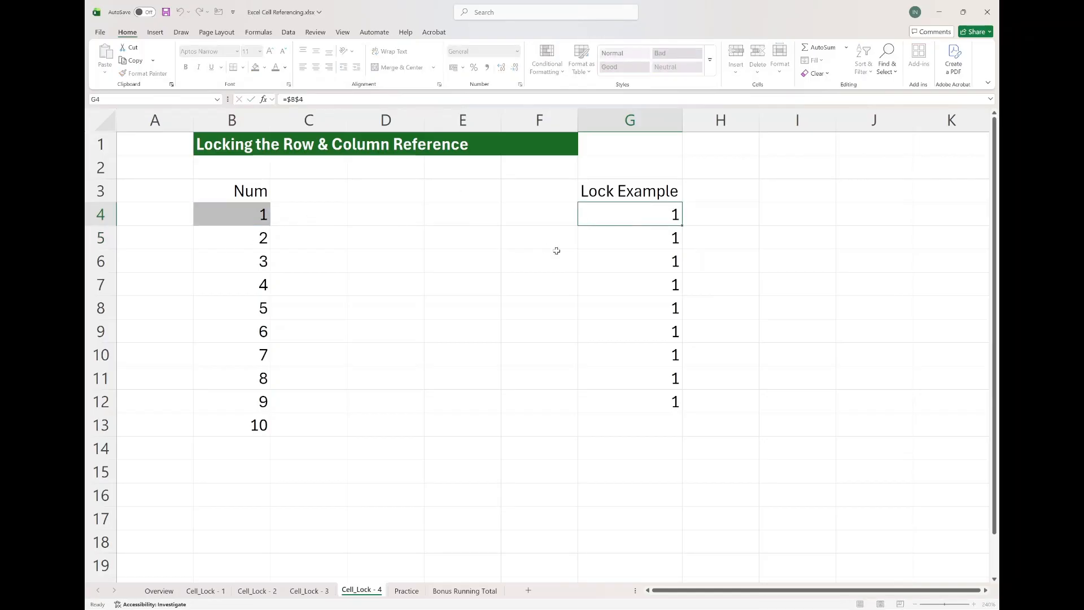
left_click(642, 408)
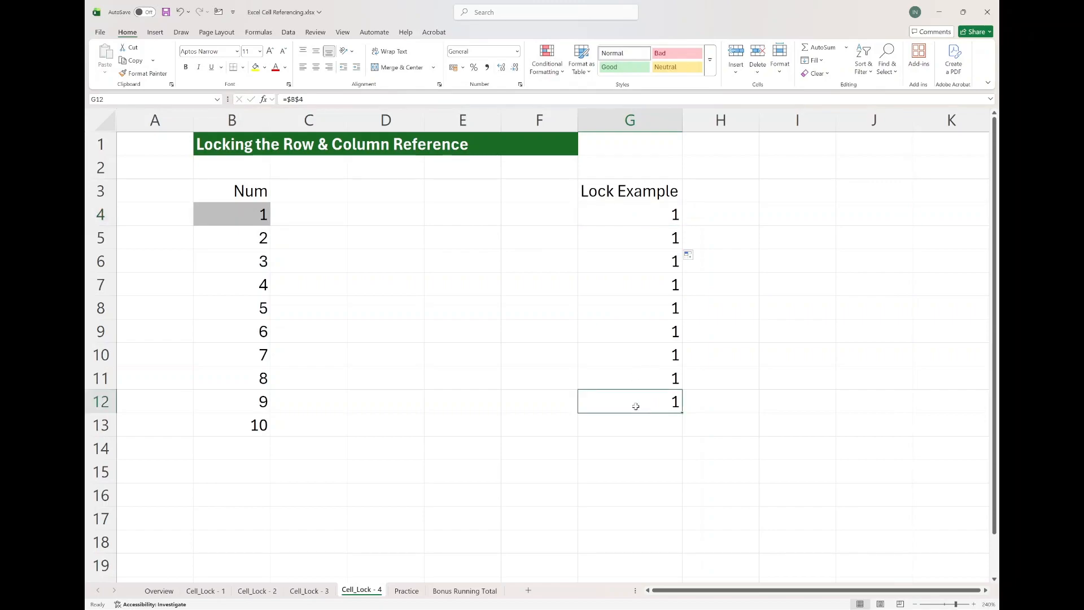
double_click(635, 408)
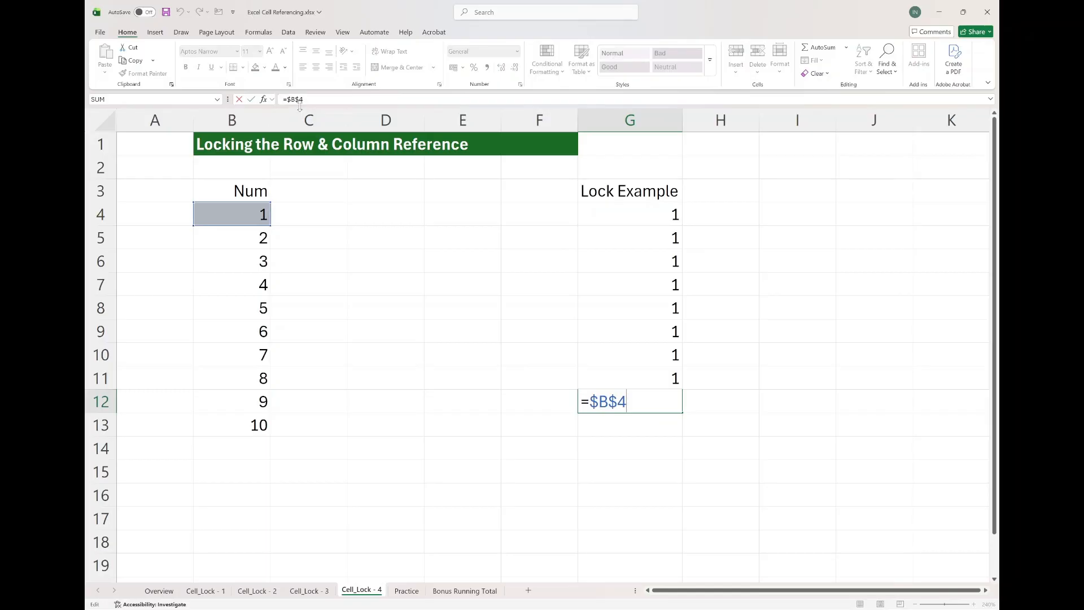
key("ctrl+Return")
left_click(623, 221)
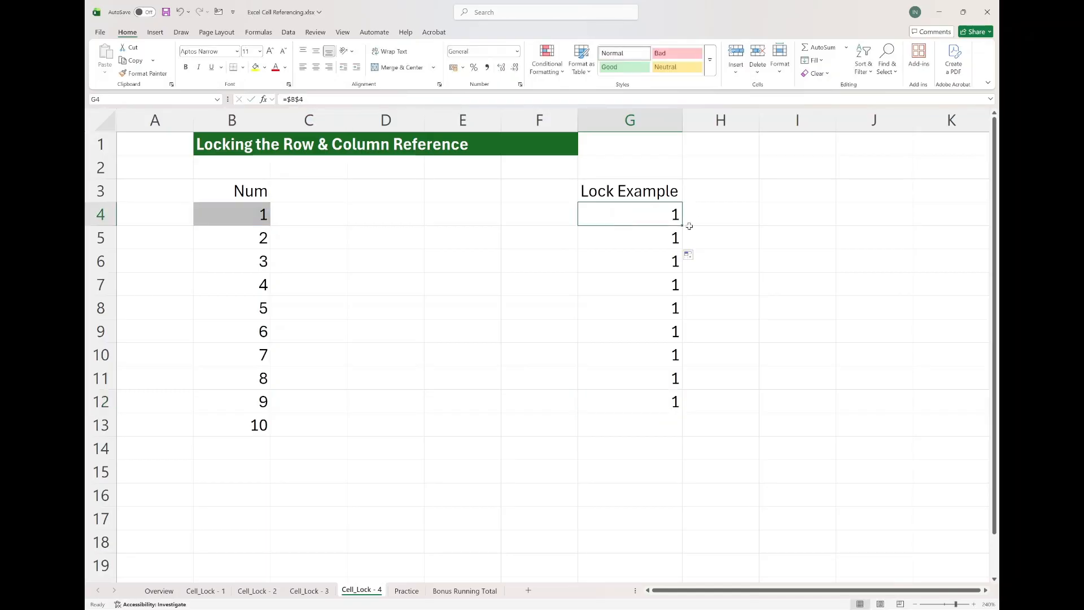
Fill G4's formula across to I4 and inspect the reference in I4.
left_click_drag(681, 226, 805, 215)
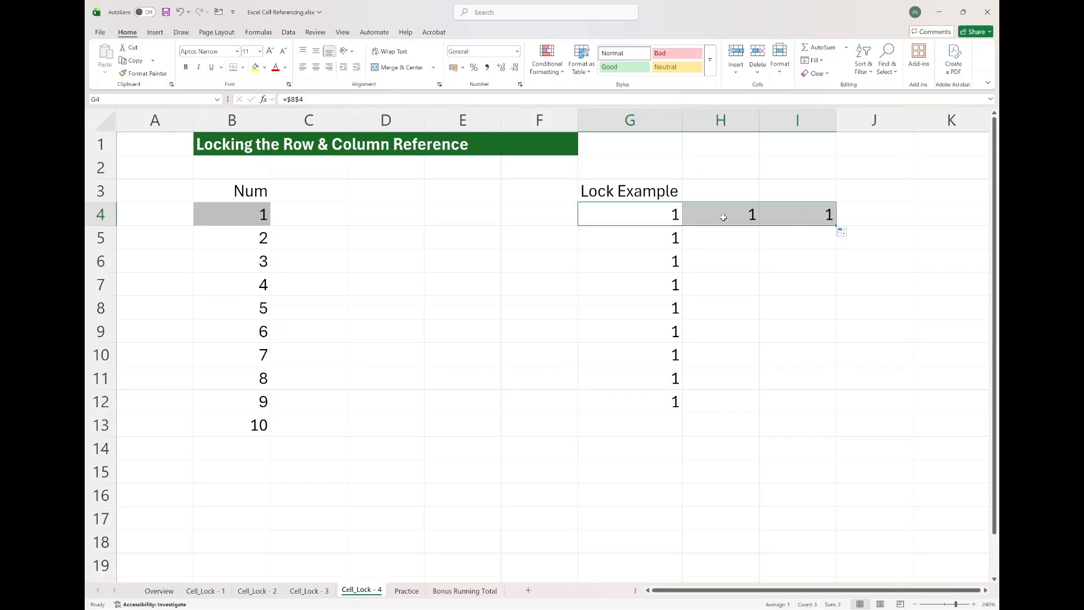
left_click(296, 103)
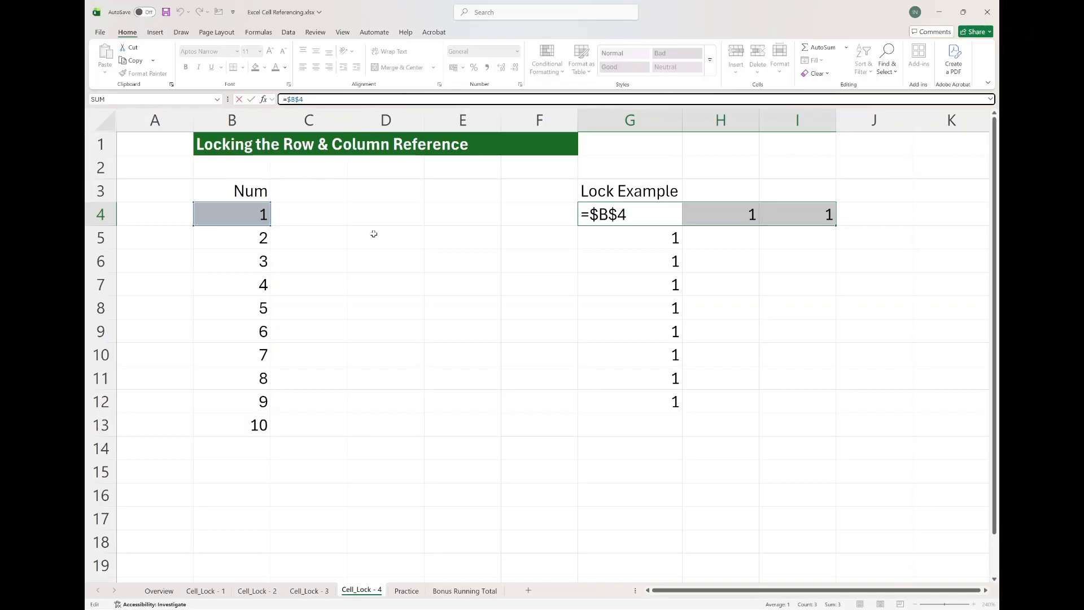
key("ctrl+Return")
left_click(669, 222)
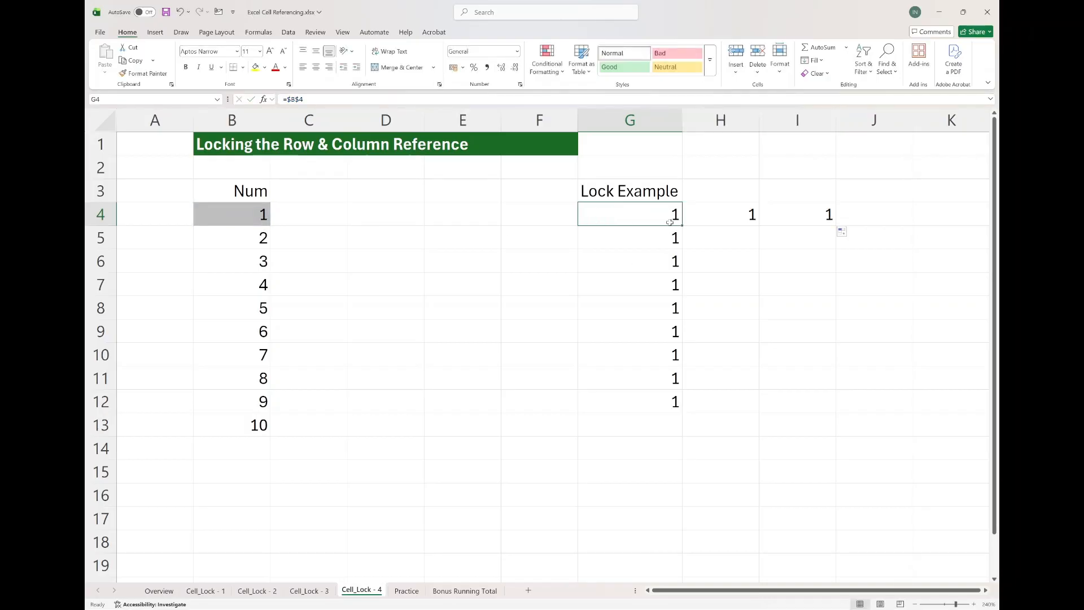
left_click_drag(682, 225, 808, 214)
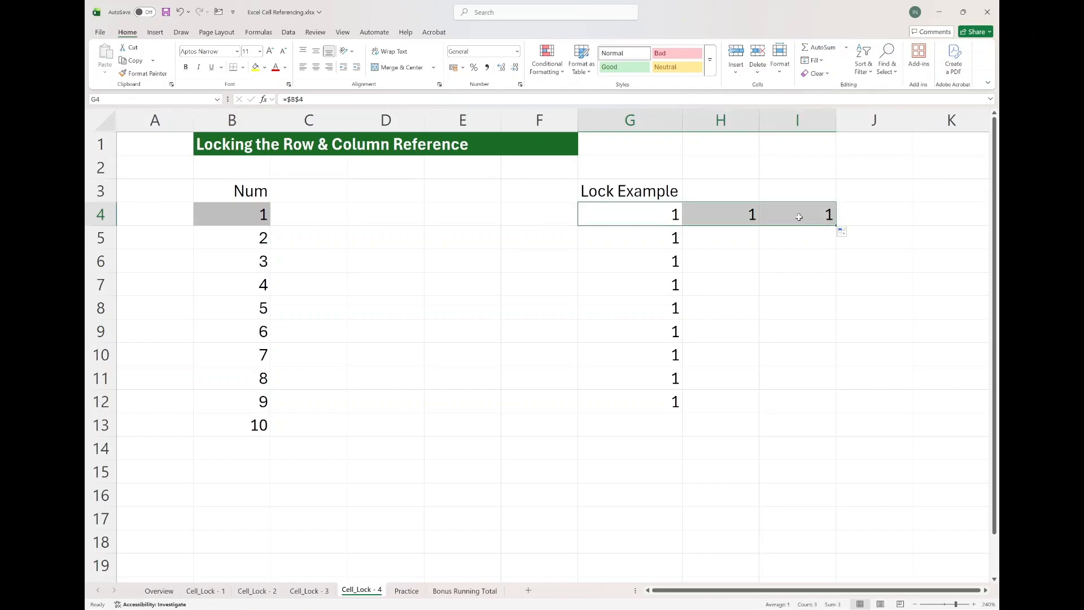
left_click(799, 216)
key("F2")
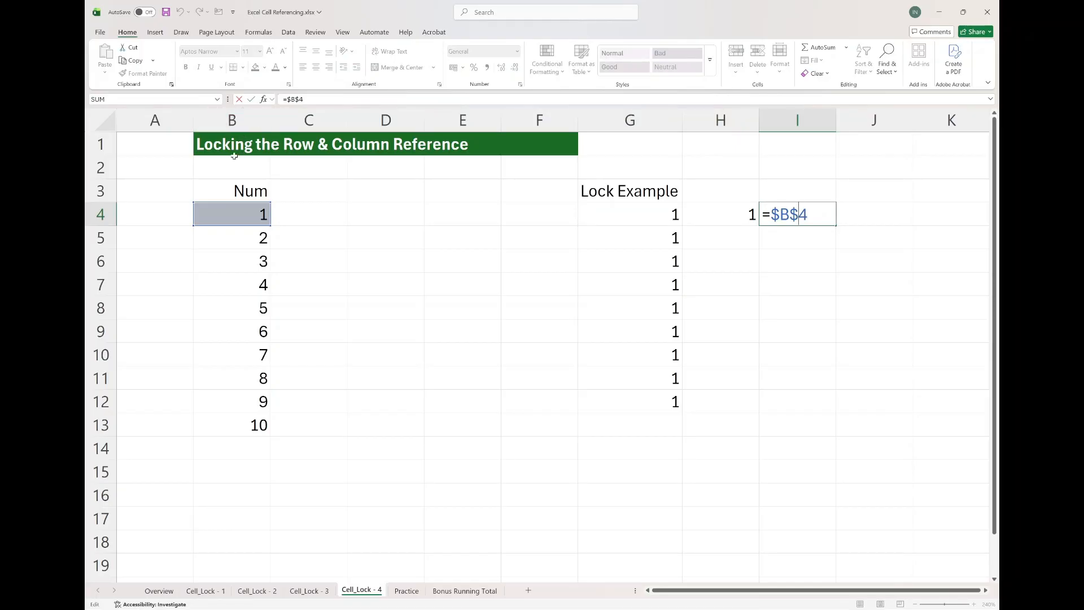
key("Escape")
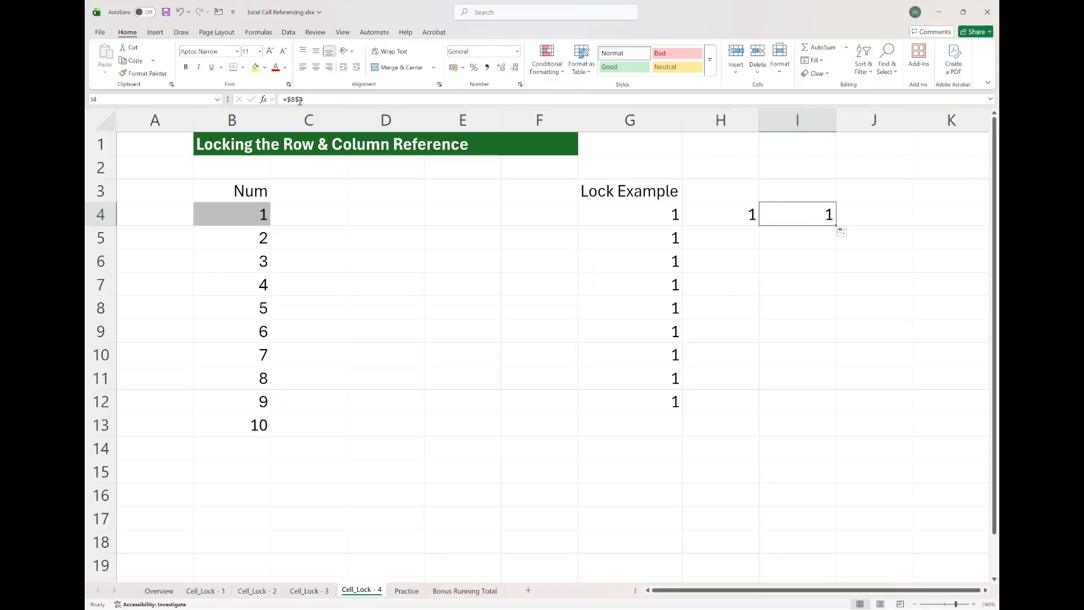
Fill G4's formula down to G6 and inspect the references in G6 and G8.
left_click(648, 213)
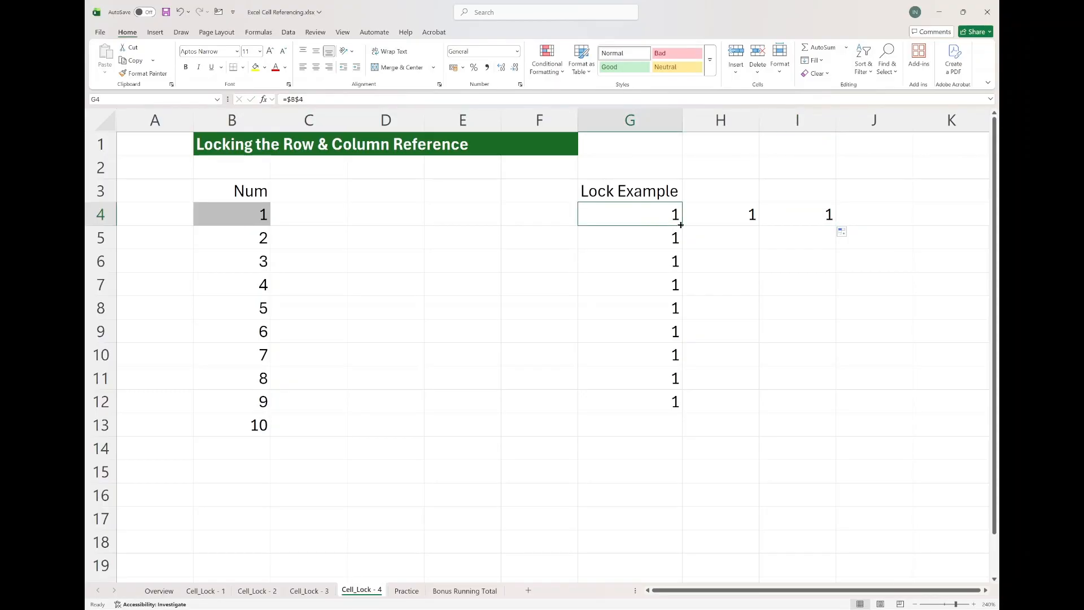
left_click_drag(680, 224, 677, 261)
double_click(649, 262)
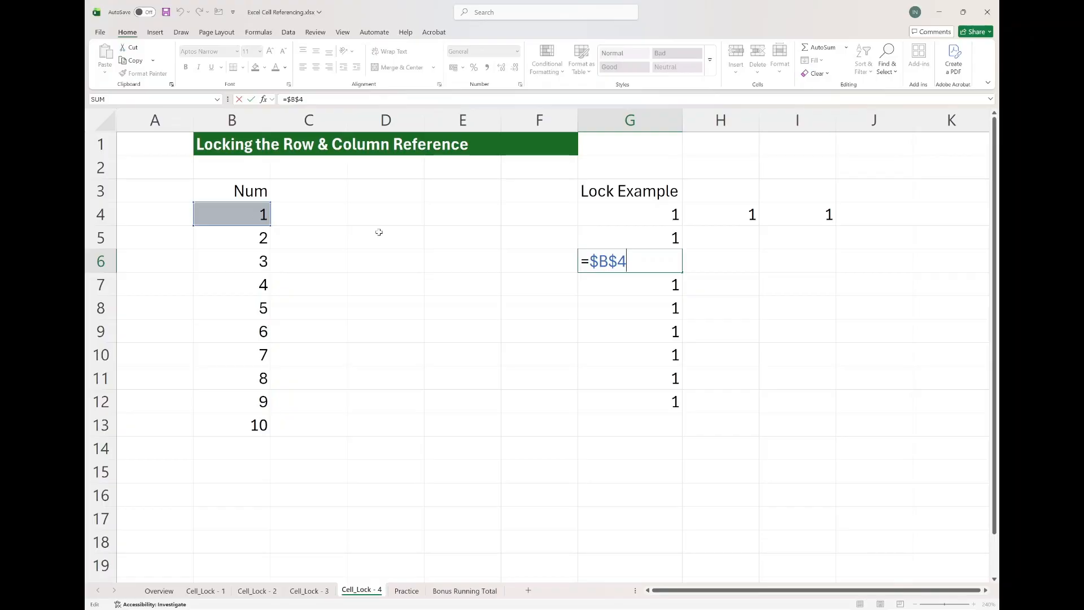
key("Escape")
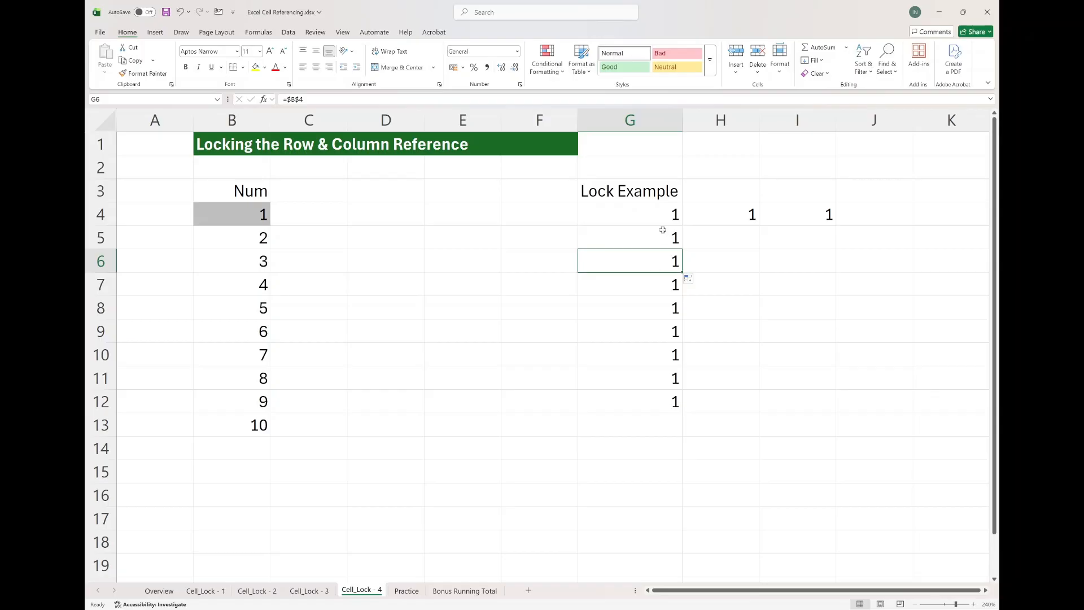
double_click(641, 310)
key("Escape")
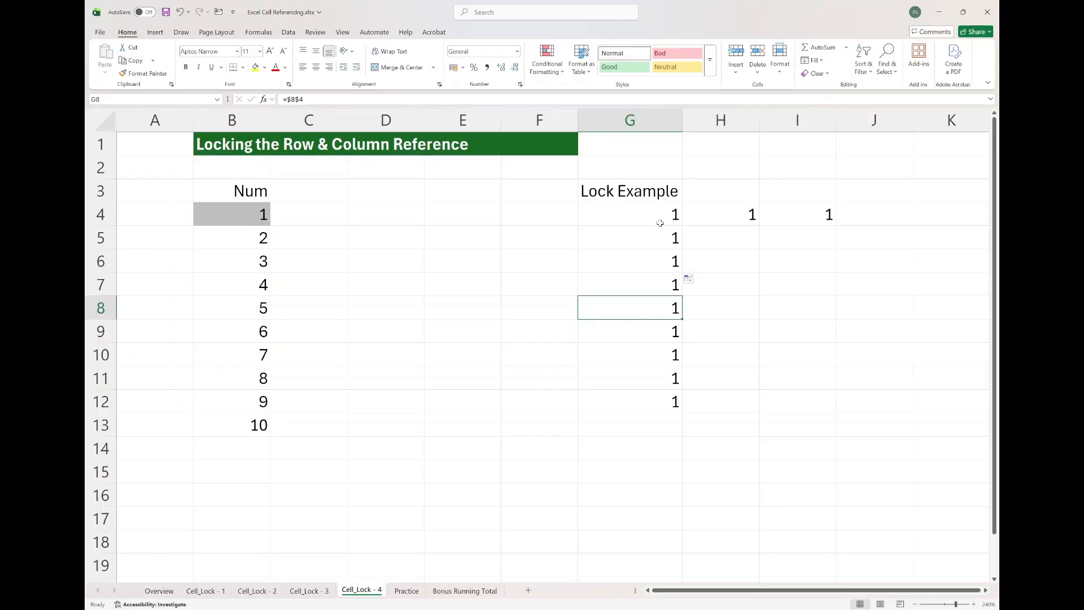
Clear G4:I14 and enter a SUM formula in G4 totalling B4:B6.
left_click_drag(660, 223, 787, 437)
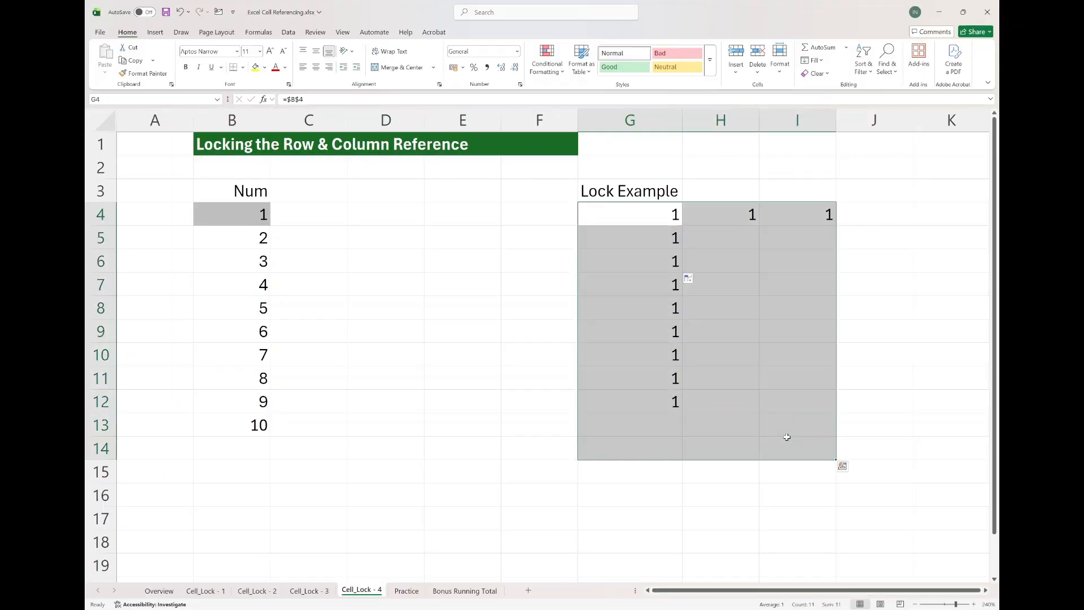
key("Delete")
left_click(647, 216)
type("=sum")
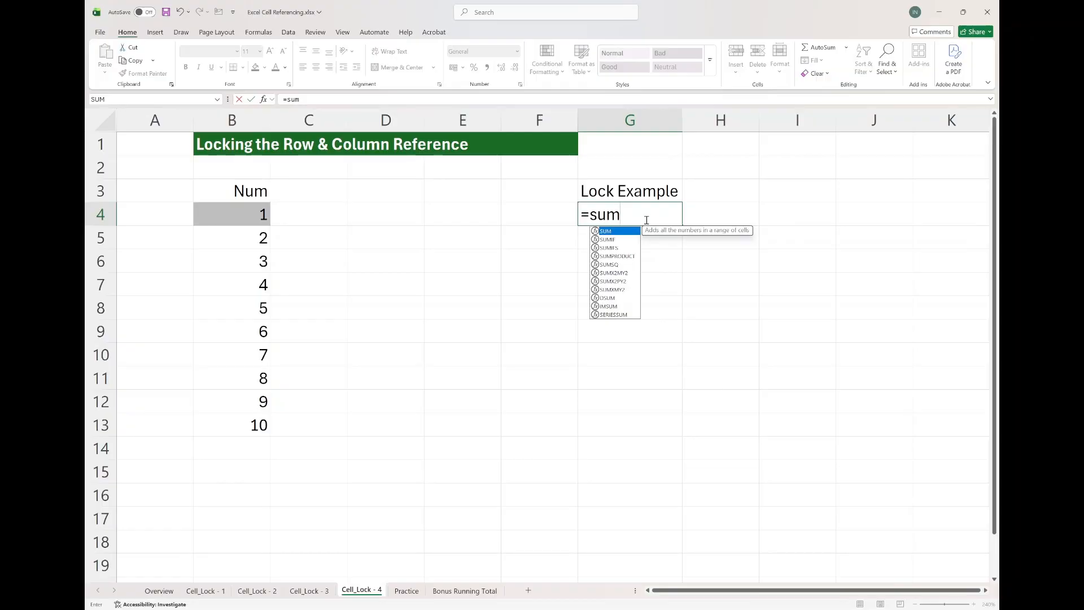
key("Tab")
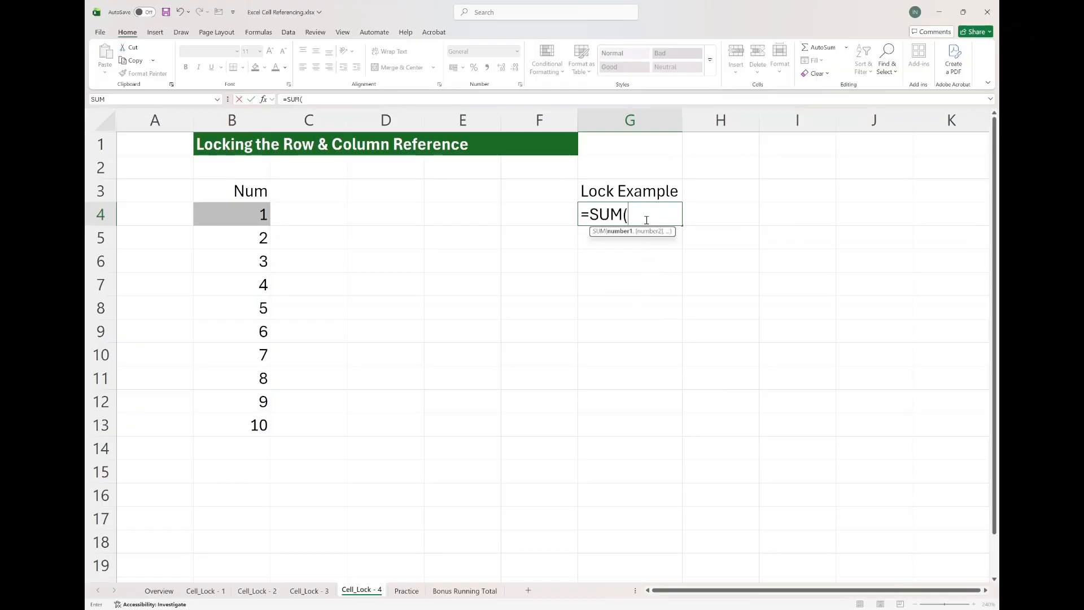
left_click_drag(248, 215, 248, 258)
type(")")
key("Return")
key("Up")
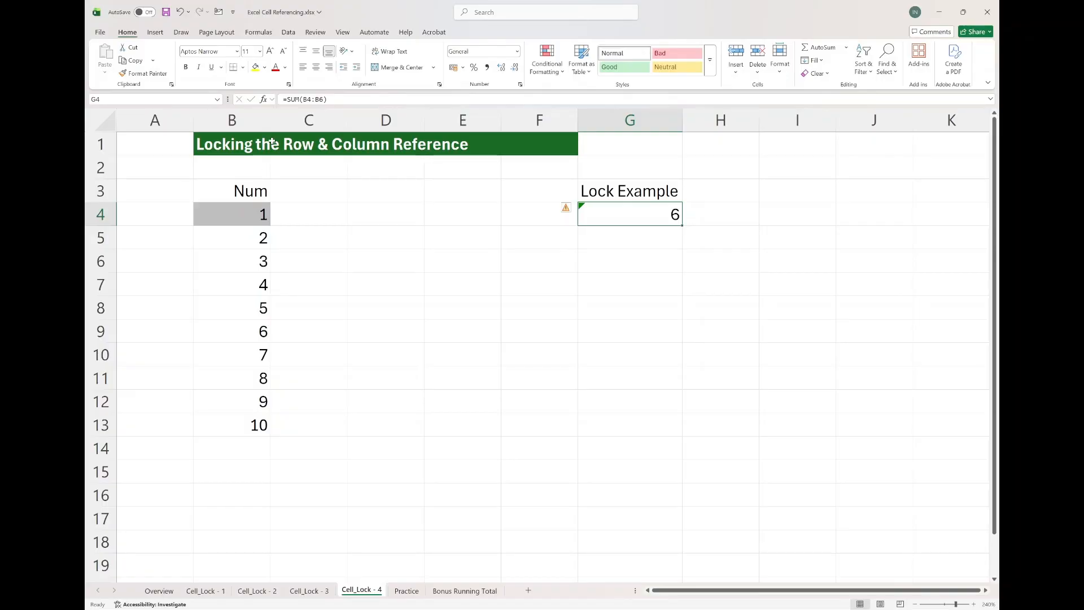
Lock both columns and rows in G4's range, making it =SUM($B$4:$B$6).
left_click(334, 102)
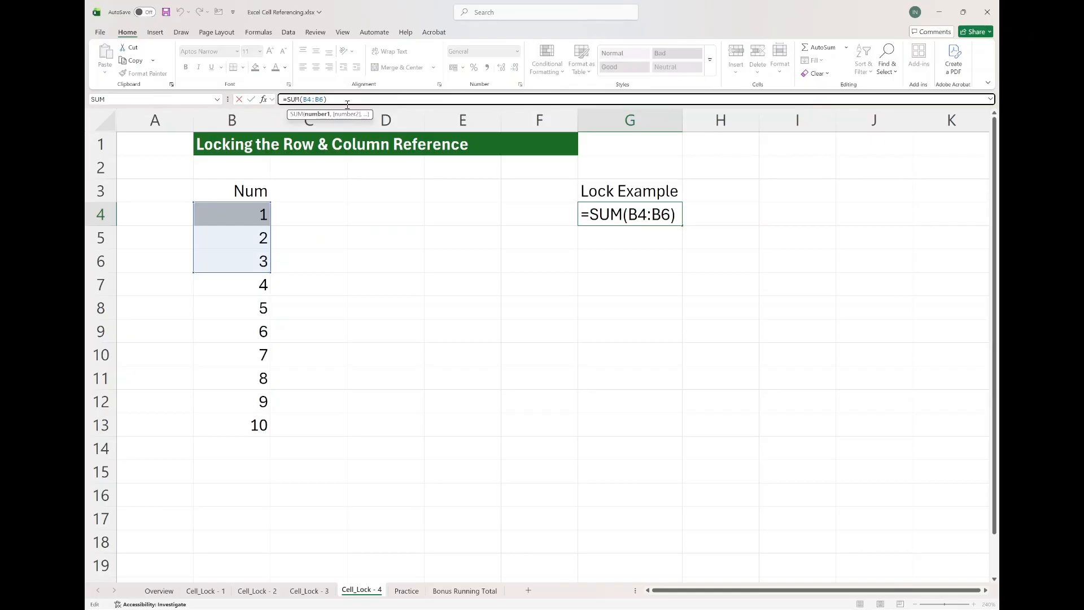
type("$")
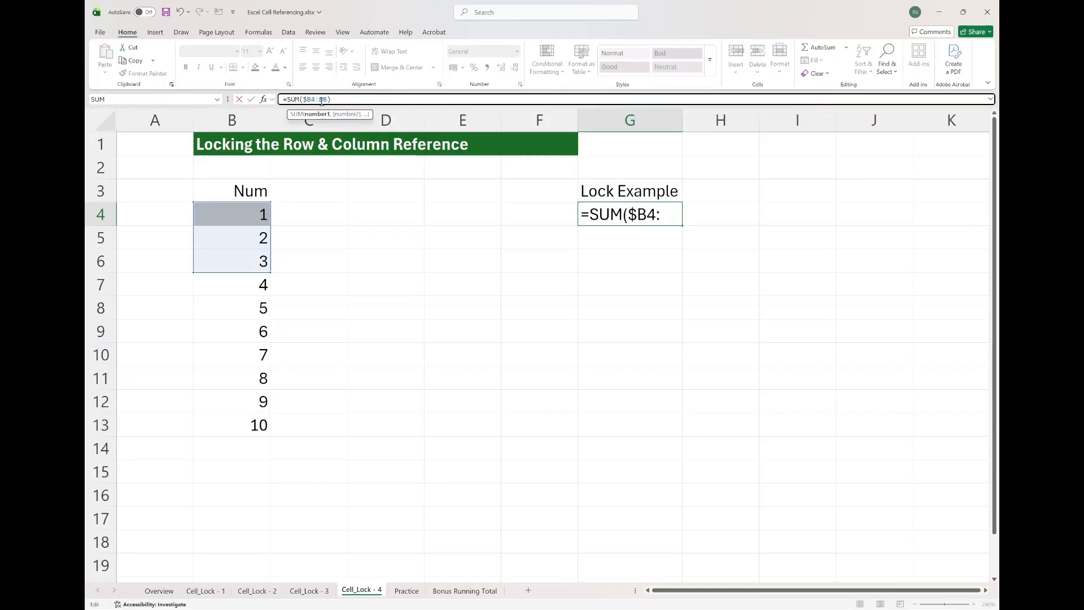
left_click(322, 101)
type("$")
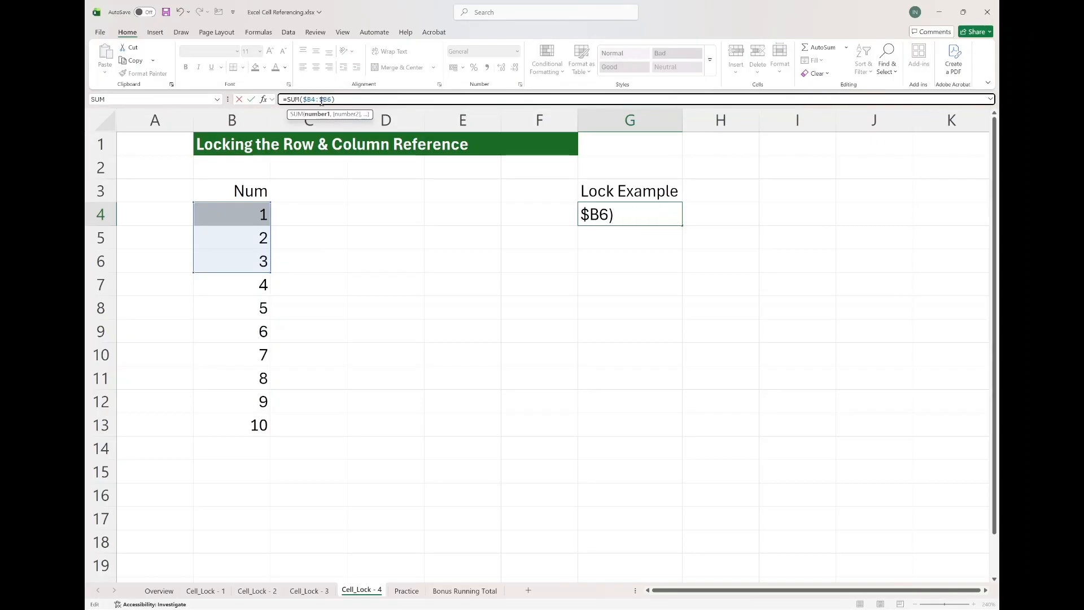
left_click(312, 101)
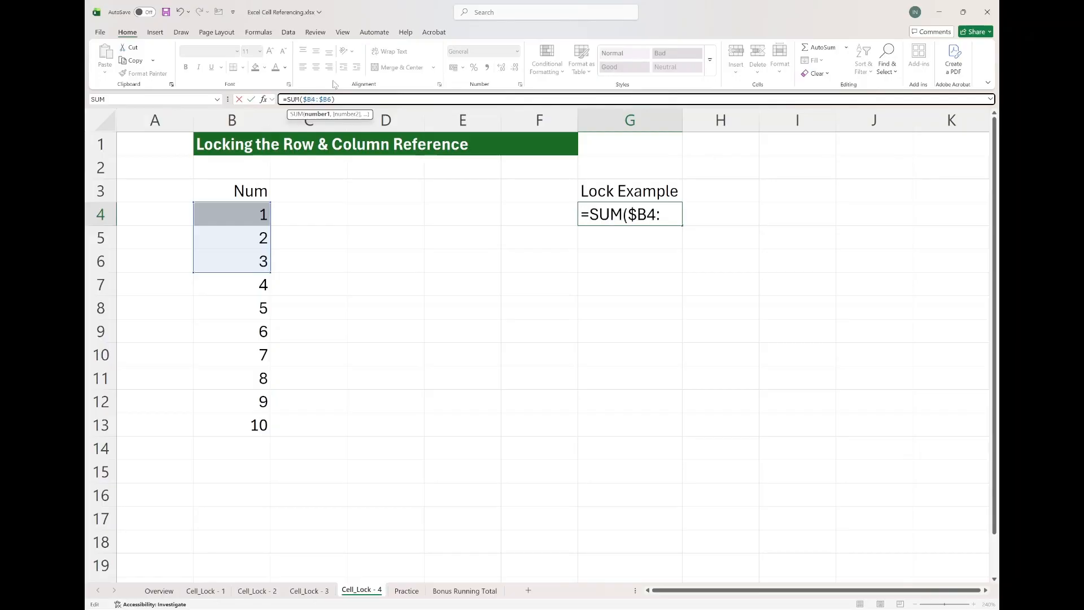
type("$")
left_click(332, 99)
type("$")
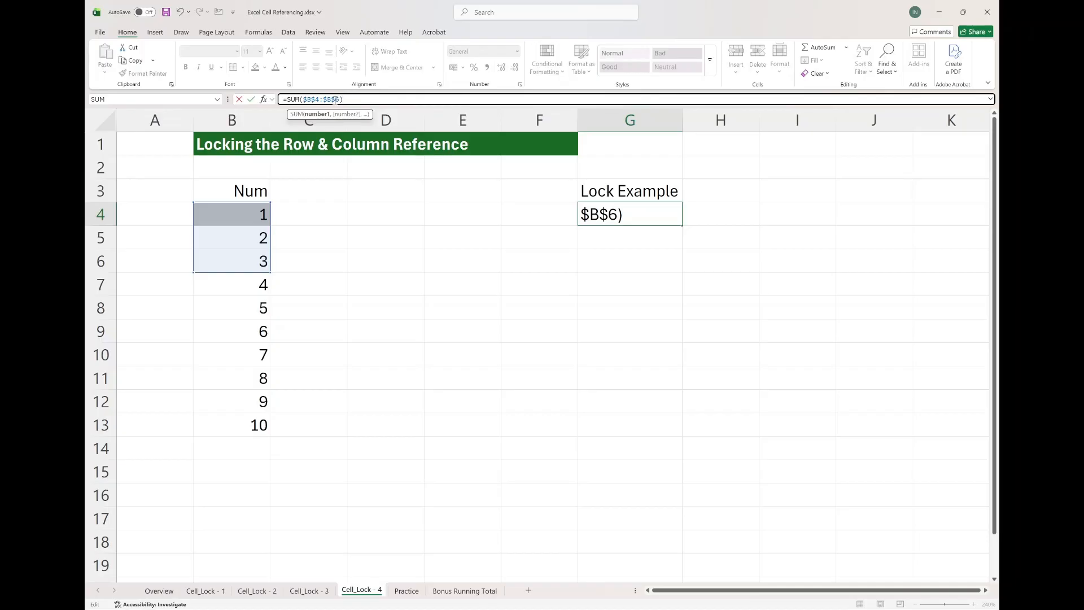
key("Return")
Fill G4's SUM formula down to G13 and inspect the ranges in G8 and G13.
left_click(643, 213)
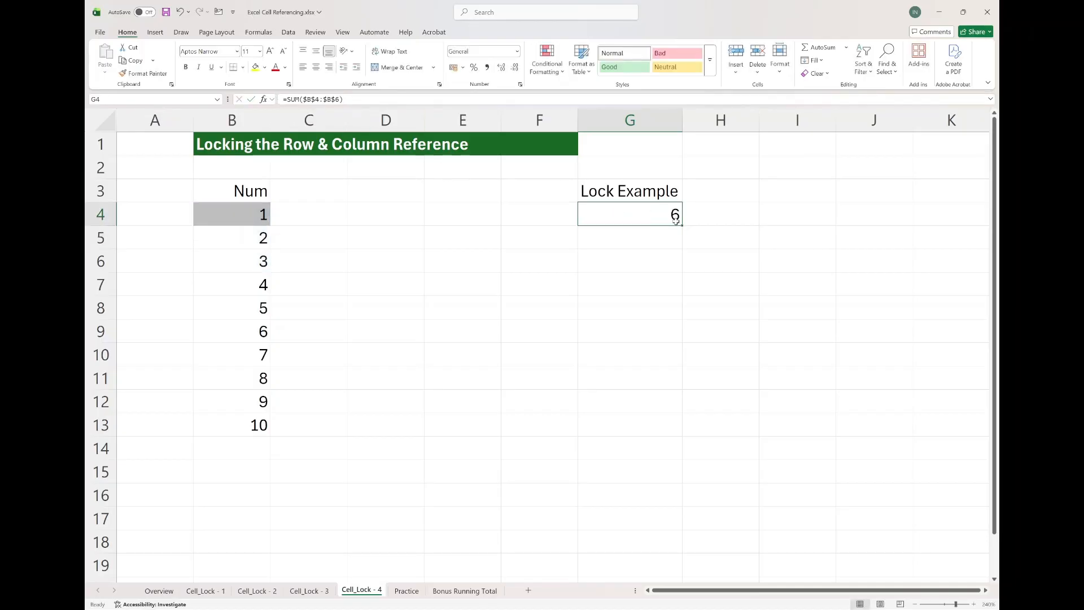
left_click_drag(682, 225, 683, 317)
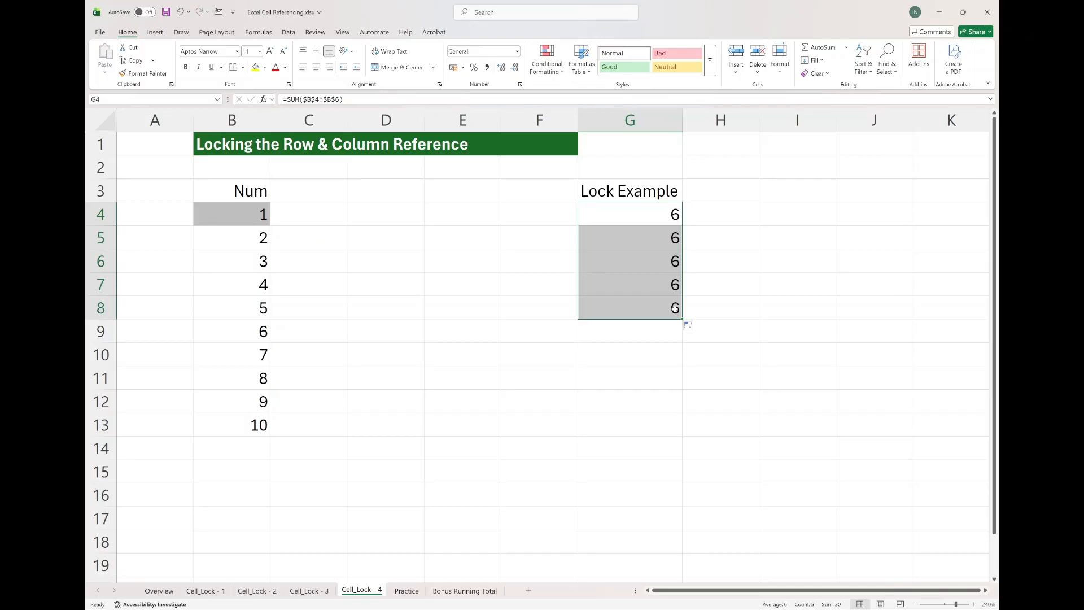
double_click(636, 311)
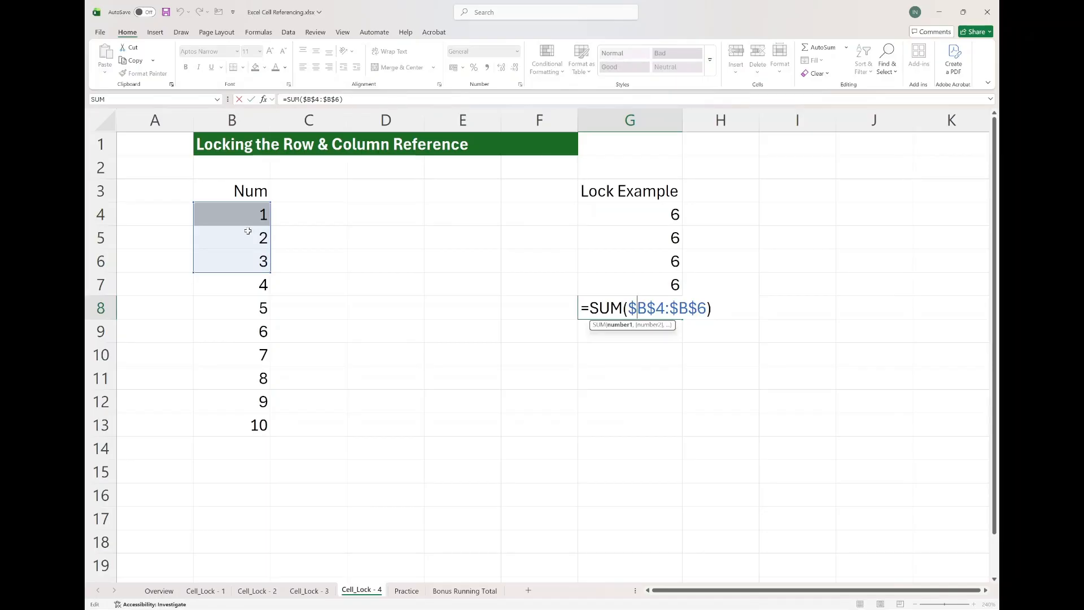
left_click(322, 100)
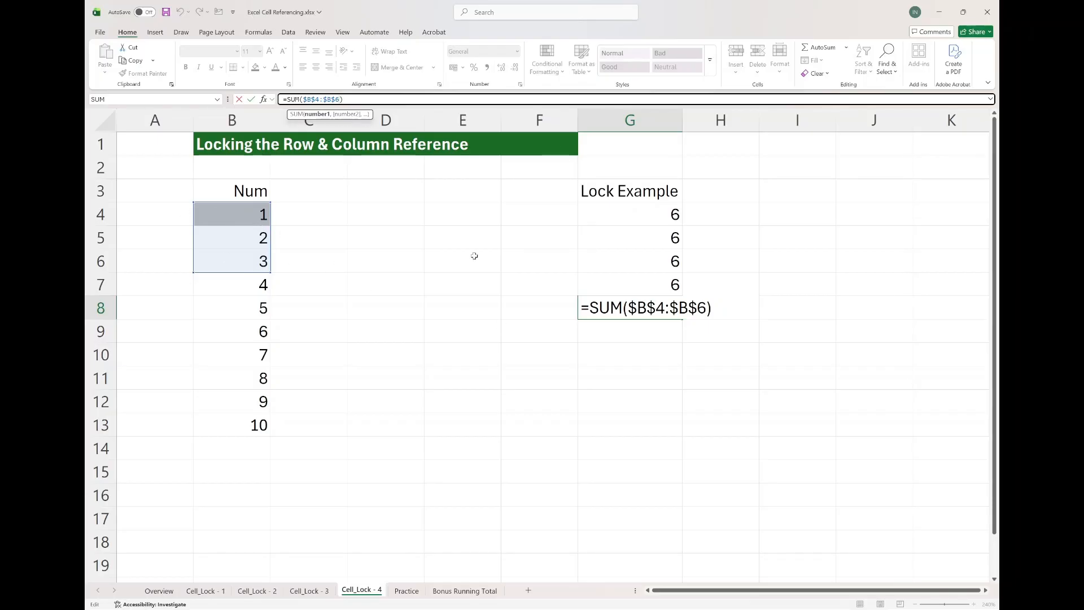
key("ctrl+Return")
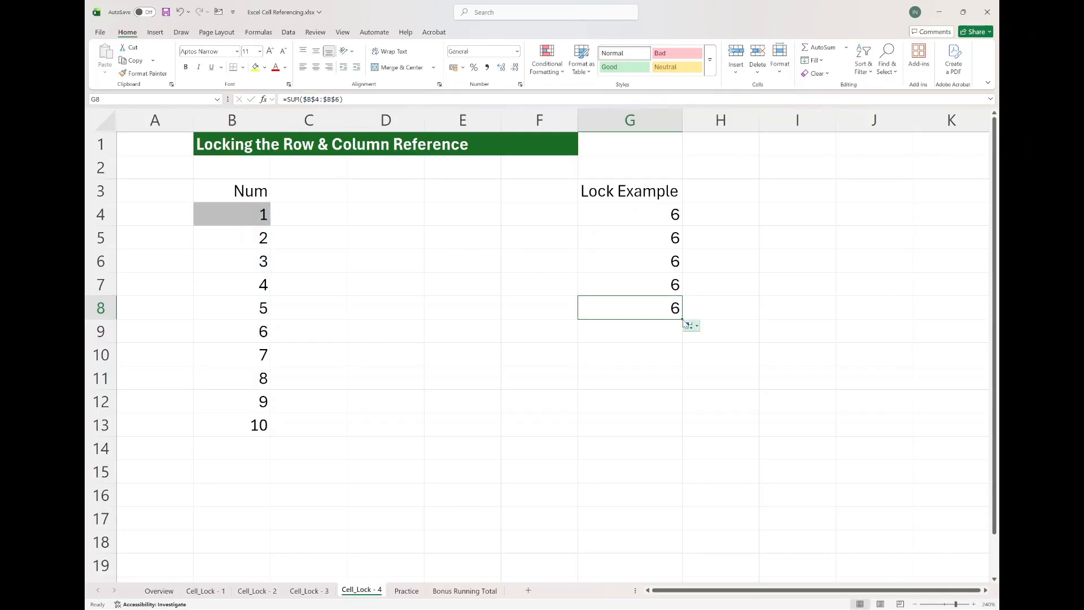
left_click_drag(682, 320, 679, 426)
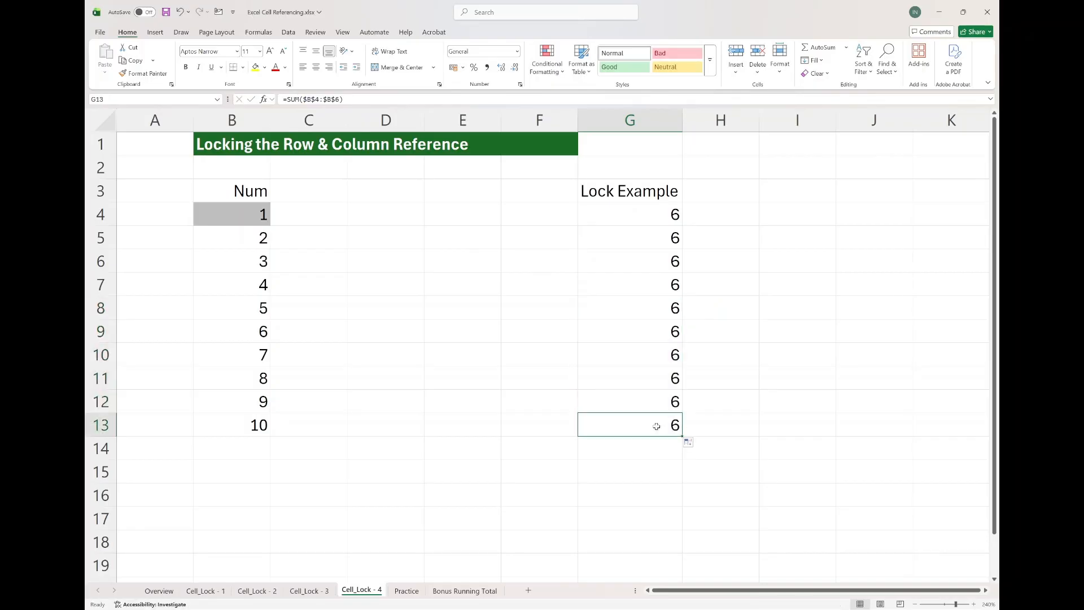
double_click(675, 426)
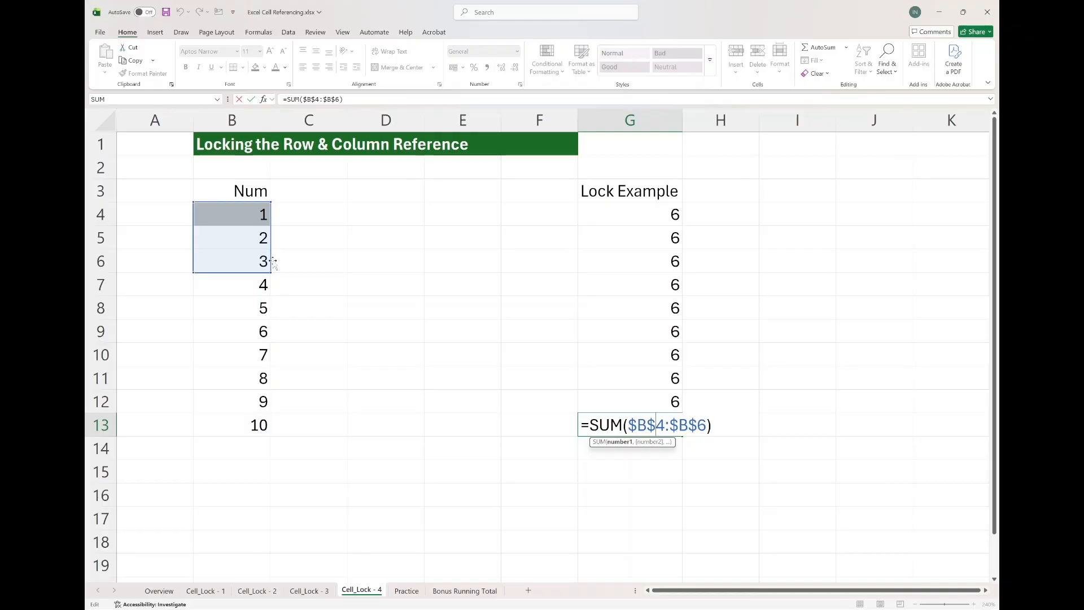
key("Escape")
left_click(622, 223)
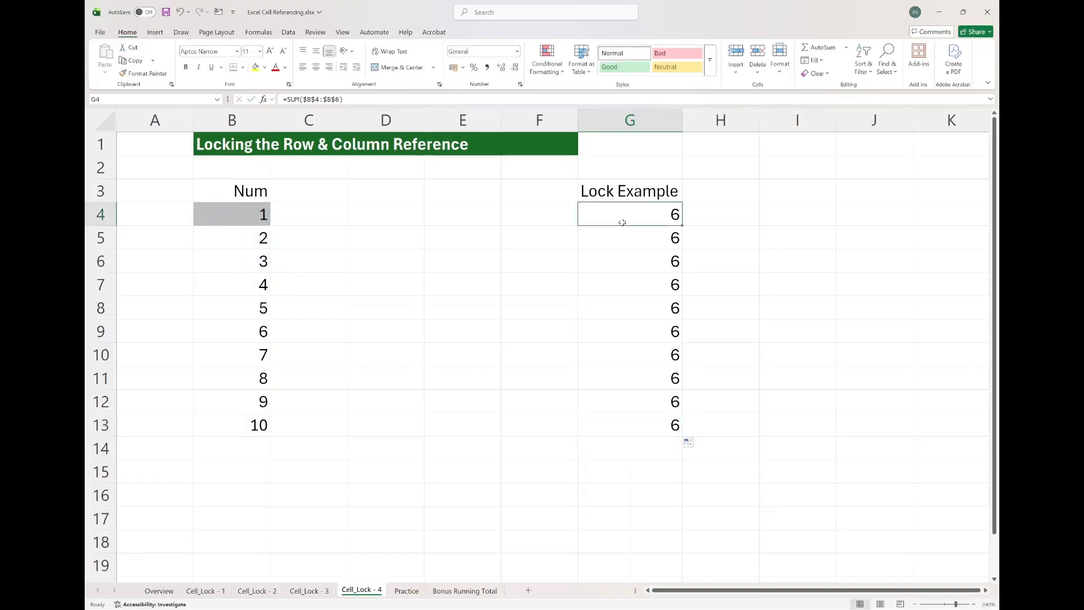
Fill G4's locked SUM formula across to J4 and inspect the formulas in H4 and J4.
left_click_drag(683, 225, 761, 225)
double_click(728, 213)
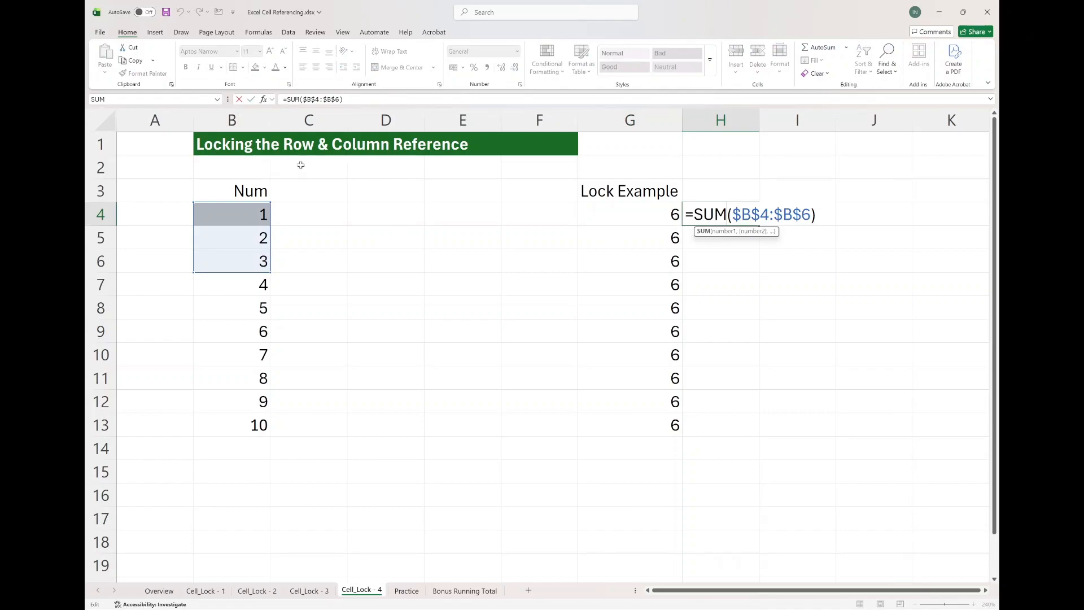
left_click(312, 102)
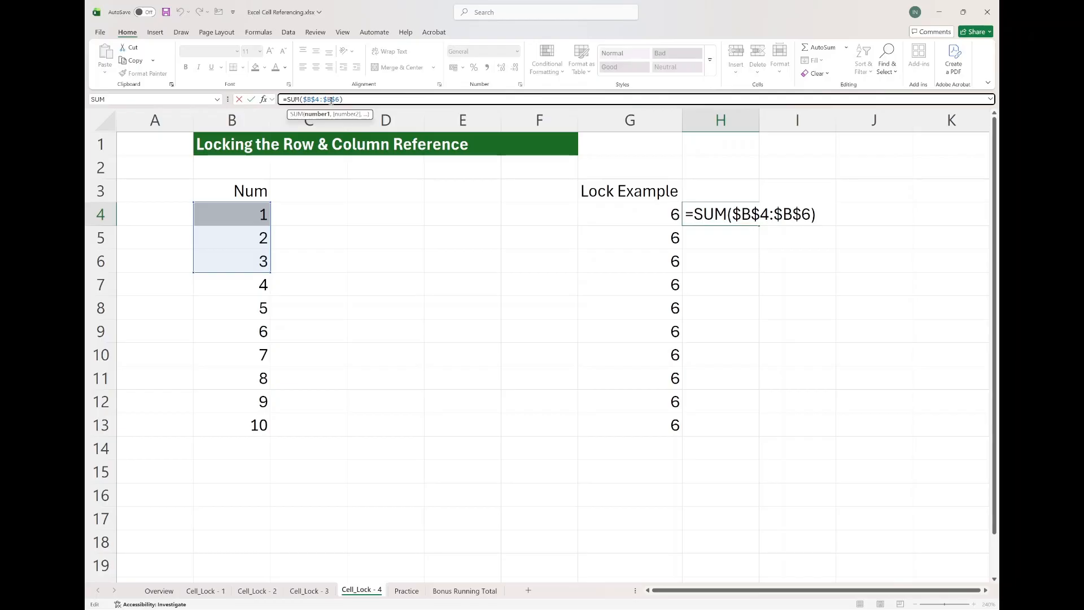
key("ctrl+Return")
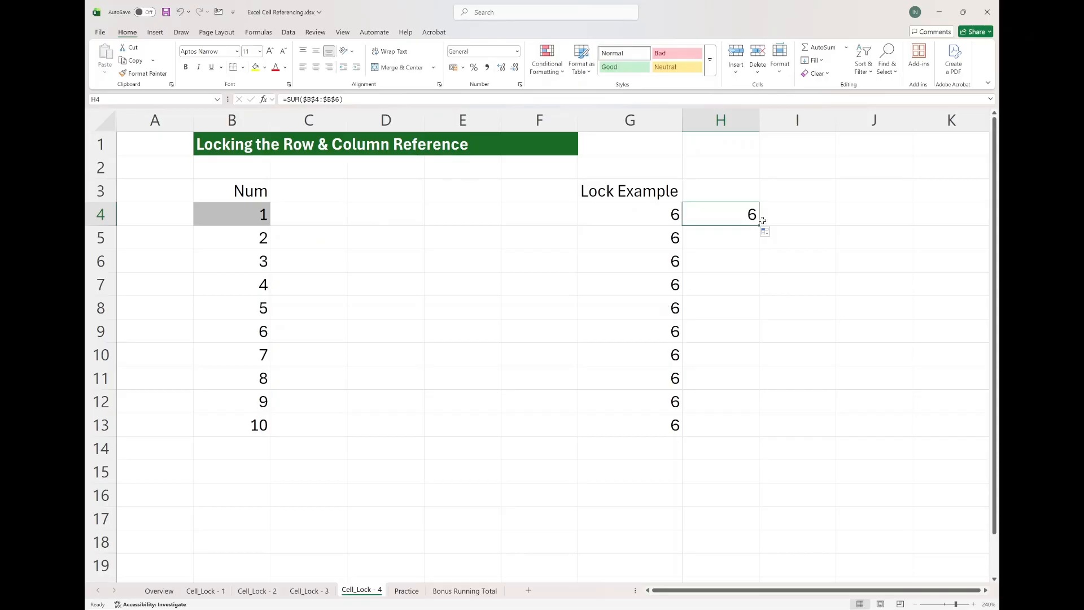
left_click_drag(757, 222, 877, 216)
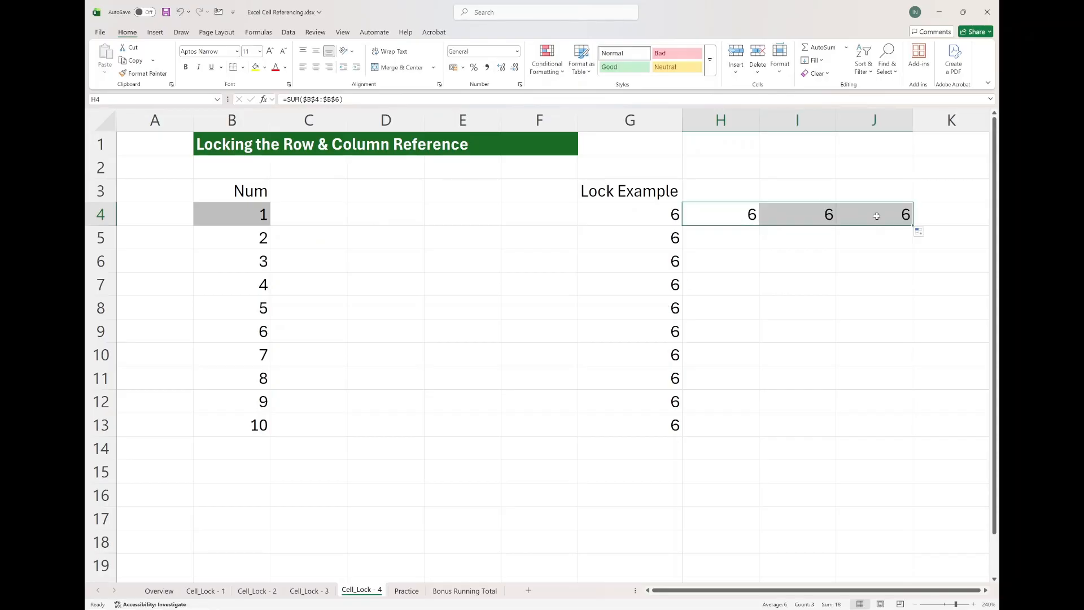
double_click(877, 216)
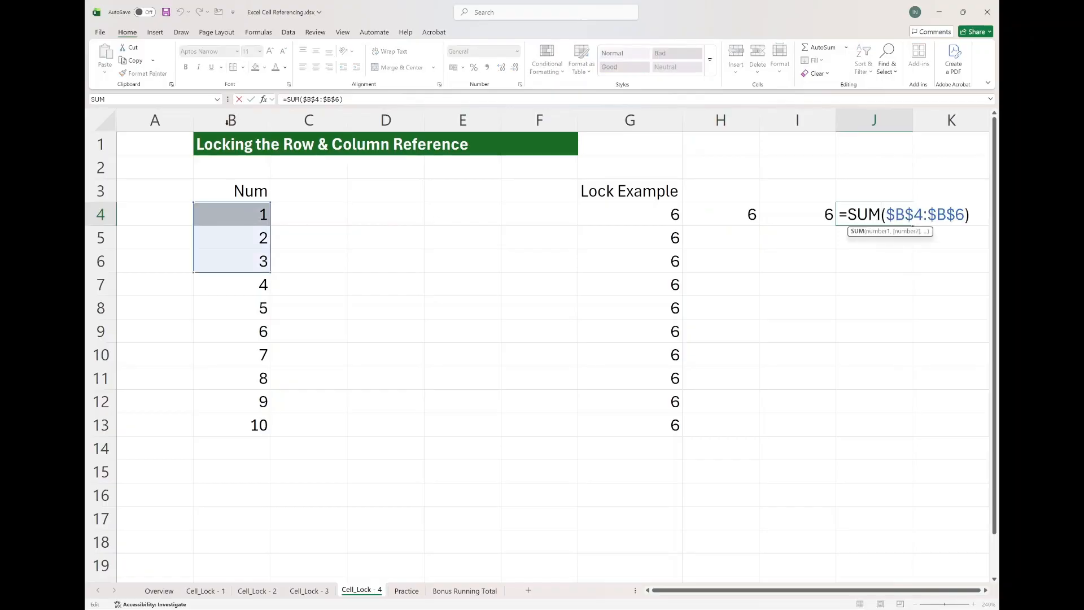
key("Escape")
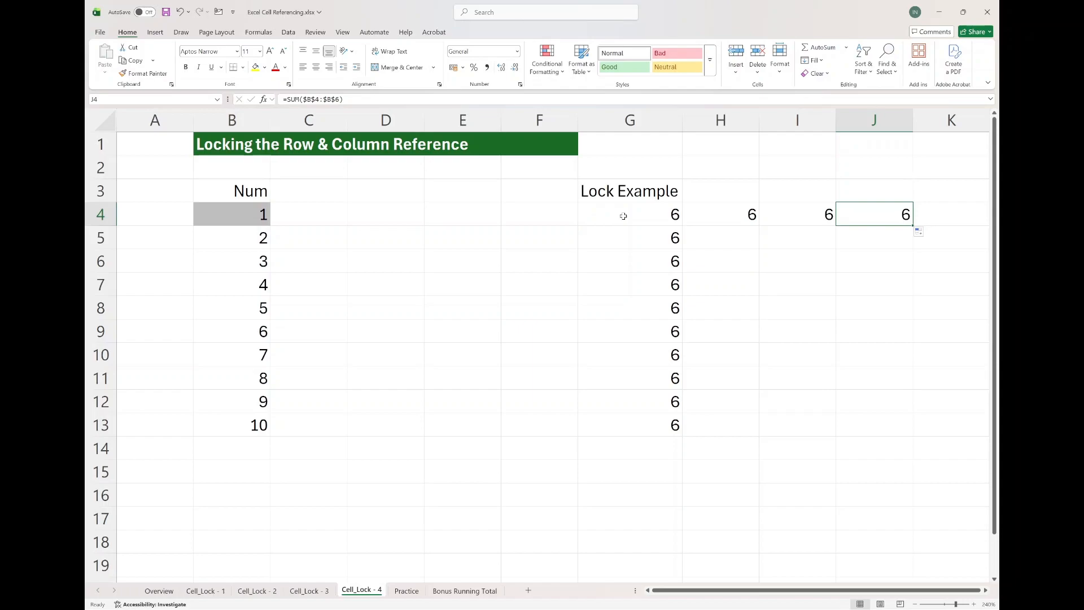
On the Practice sheet, enter =C3*B7 in C7 to calculate the January discount amount.
key("ctrl+Page_Down")
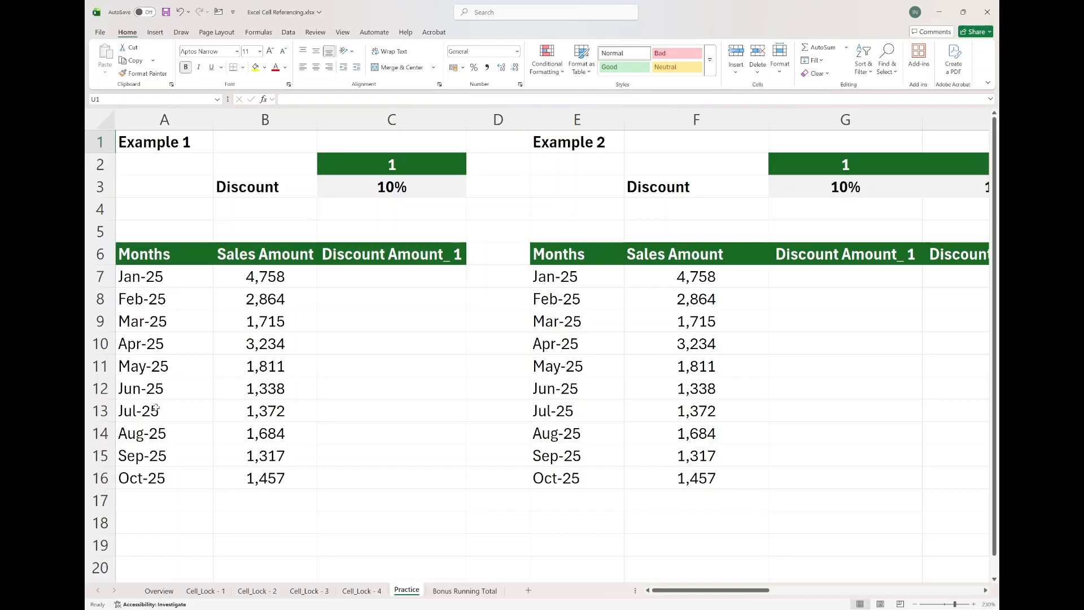
left_click(372, 279)
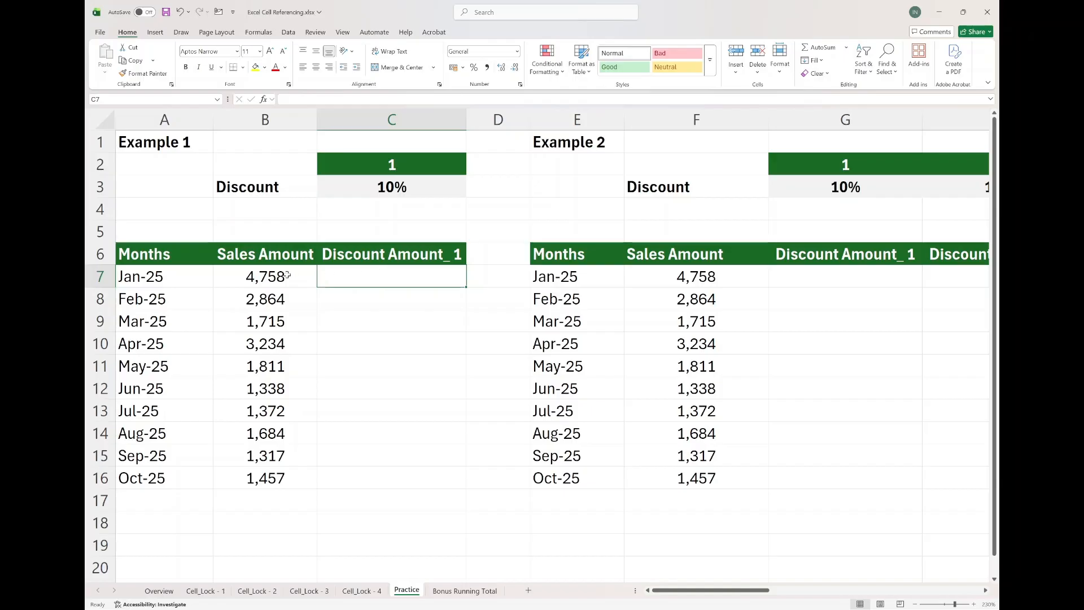
type("=")
left_click(354, 191)
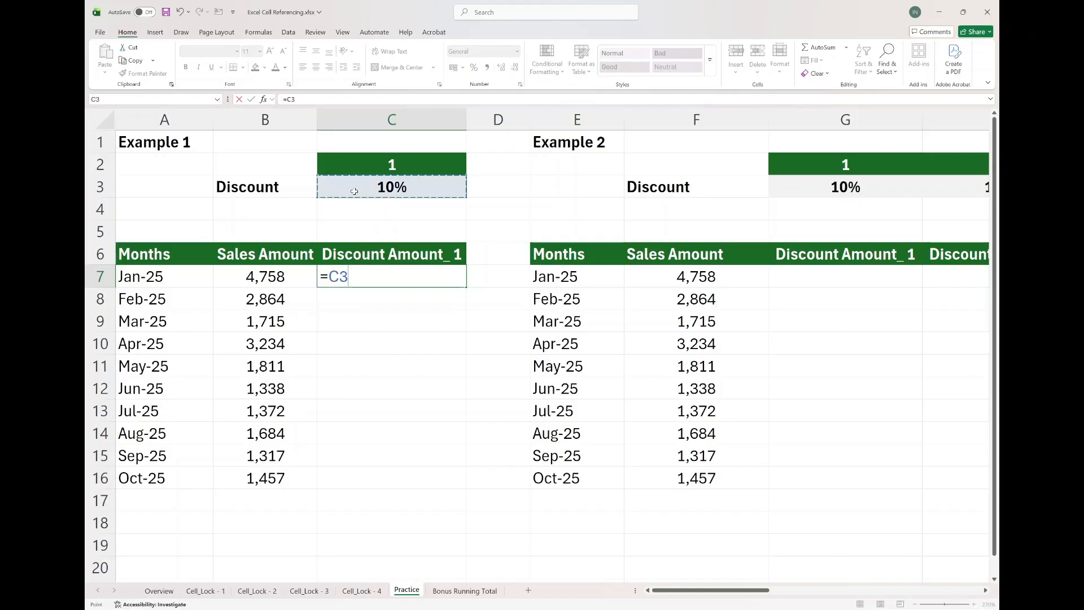
type("*")
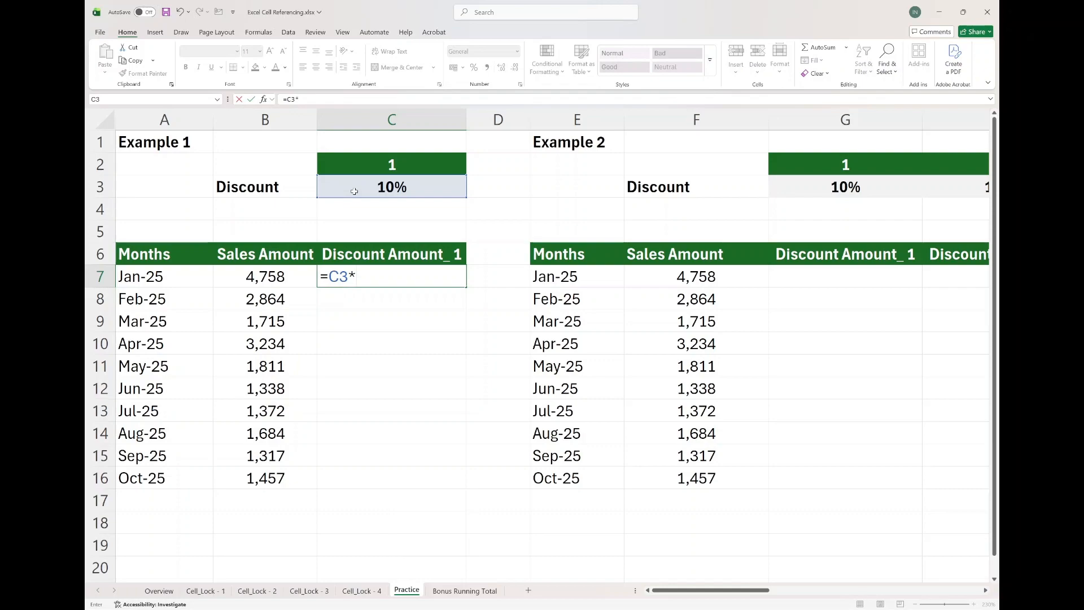
left_click(270, 275)
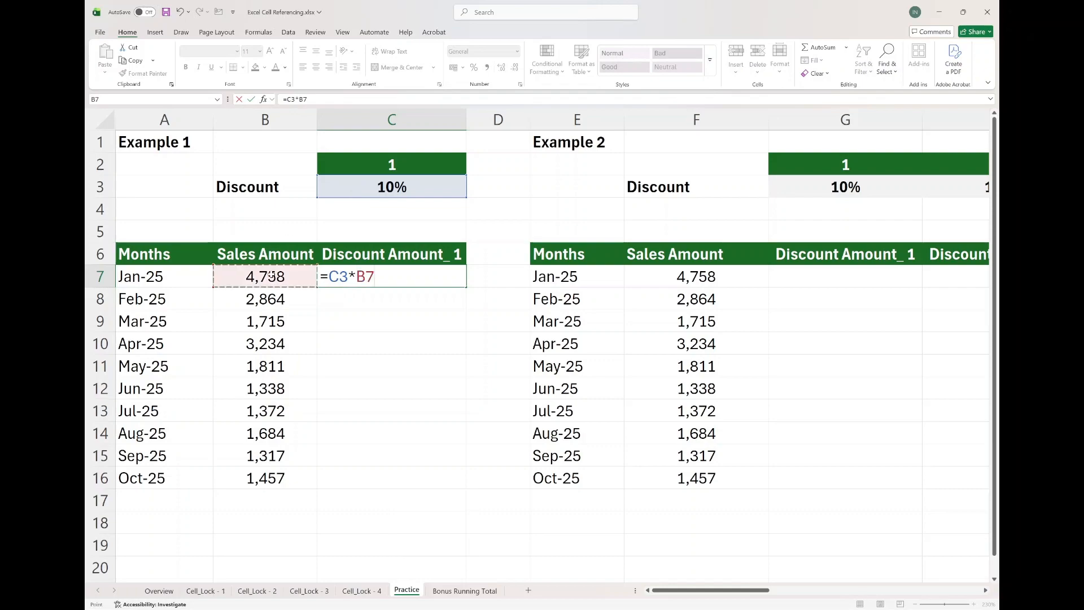
key("Return")
key("Up")
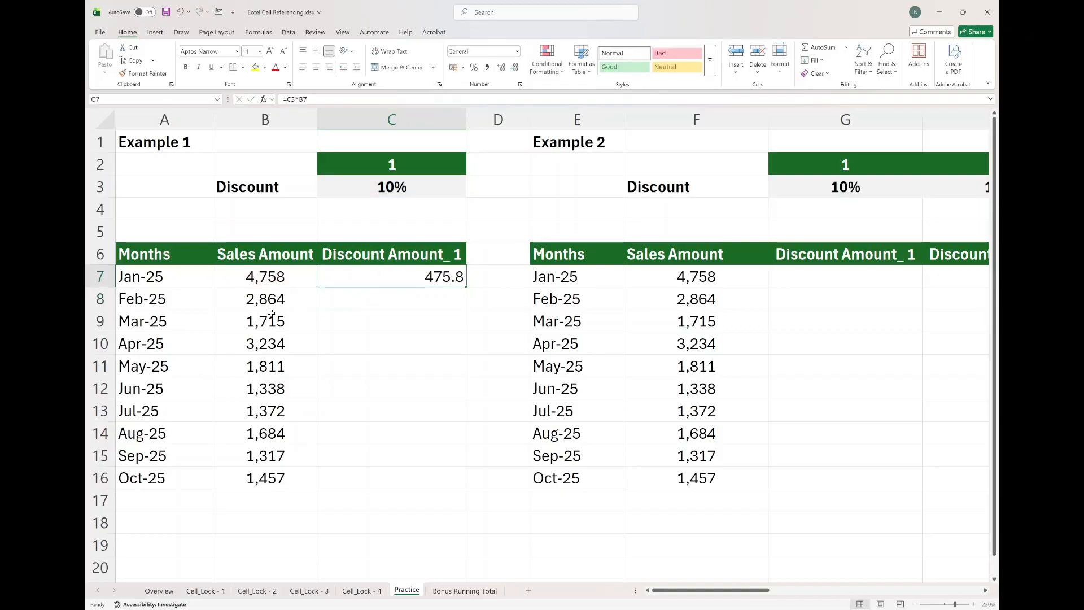
Fill C7's formula down to C16 and inspect the shifted references in C8, C10 and C11.
left_click_drag(466, 287, 455, 492)
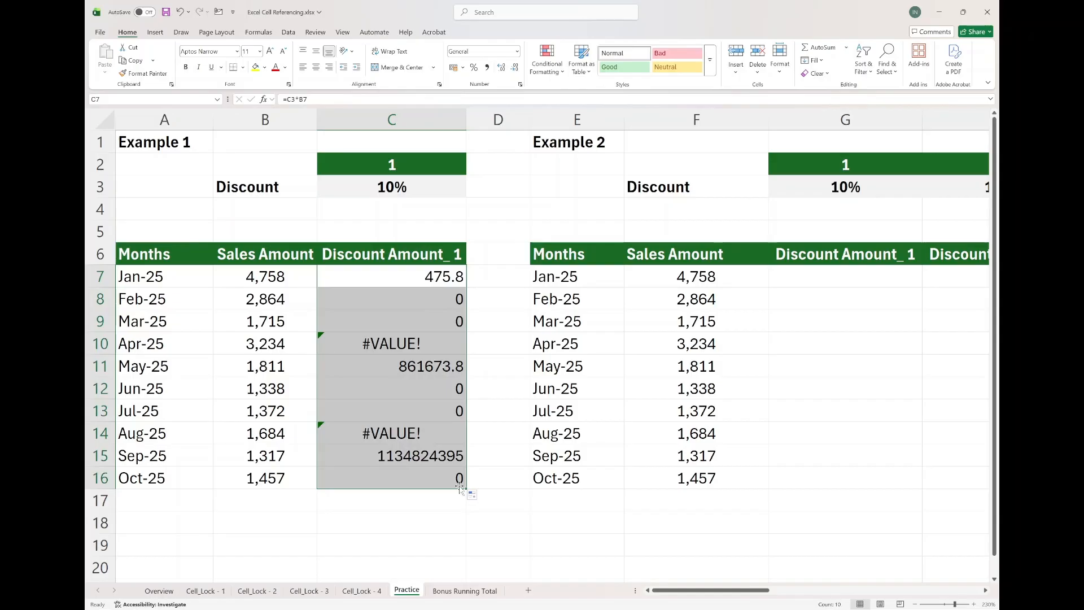
double_click(410, 304)
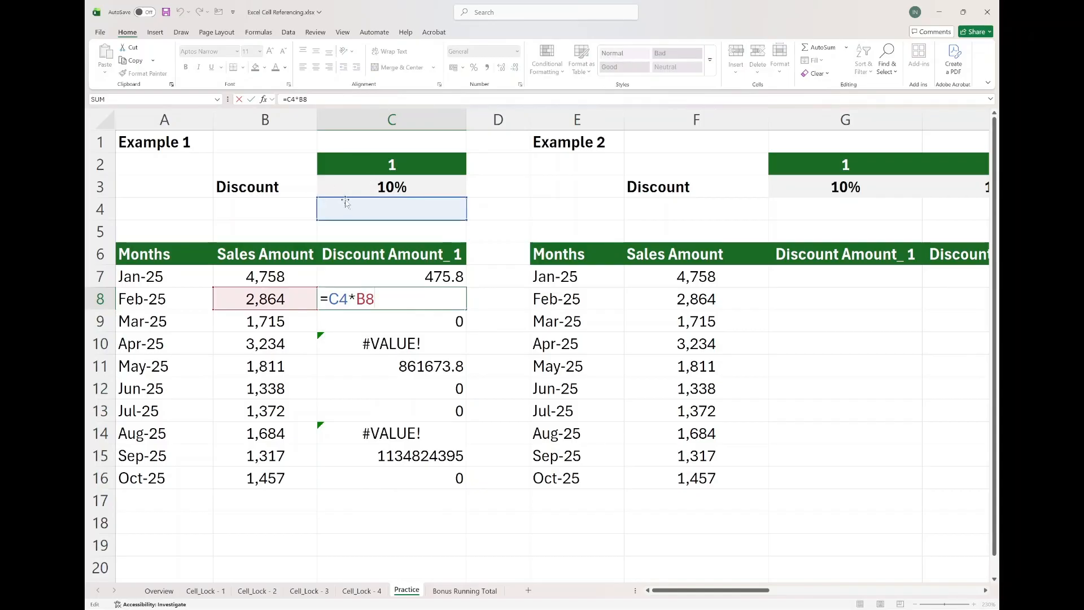
key("Escape")
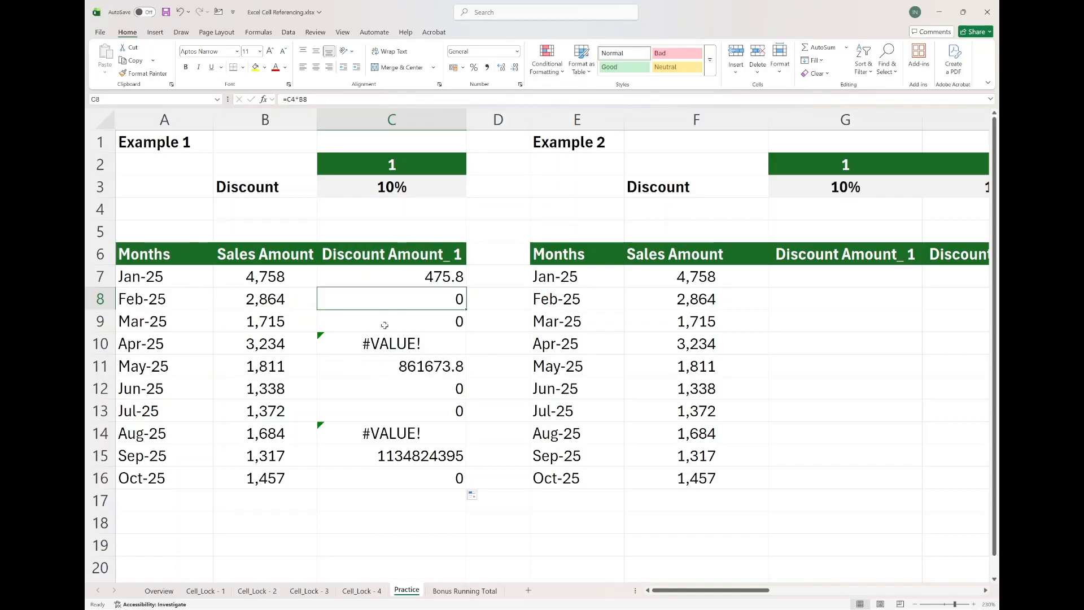
double_click(390, 341)
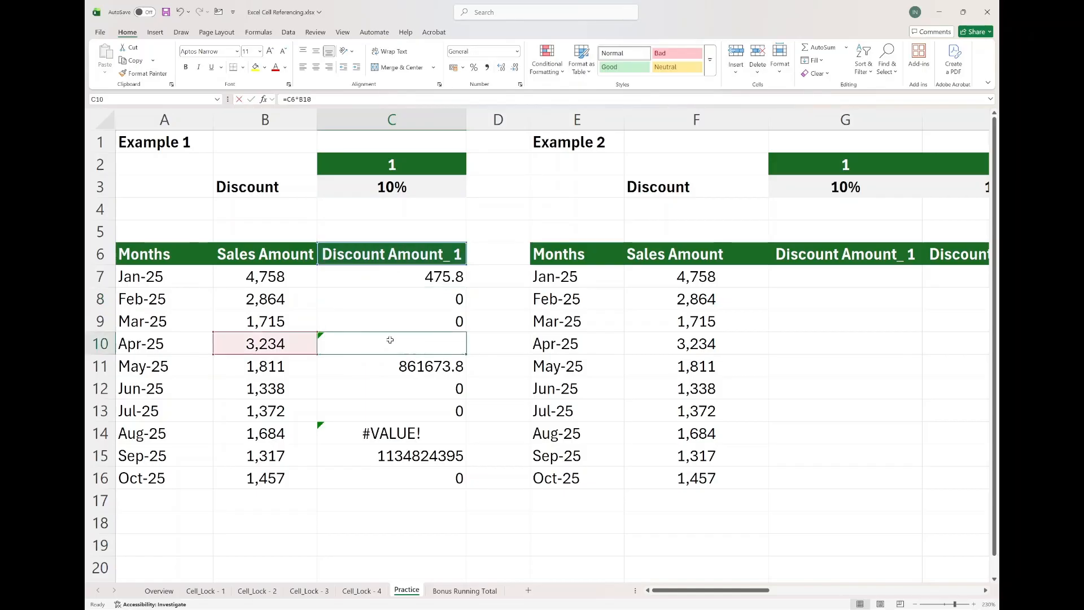
key("Escape")
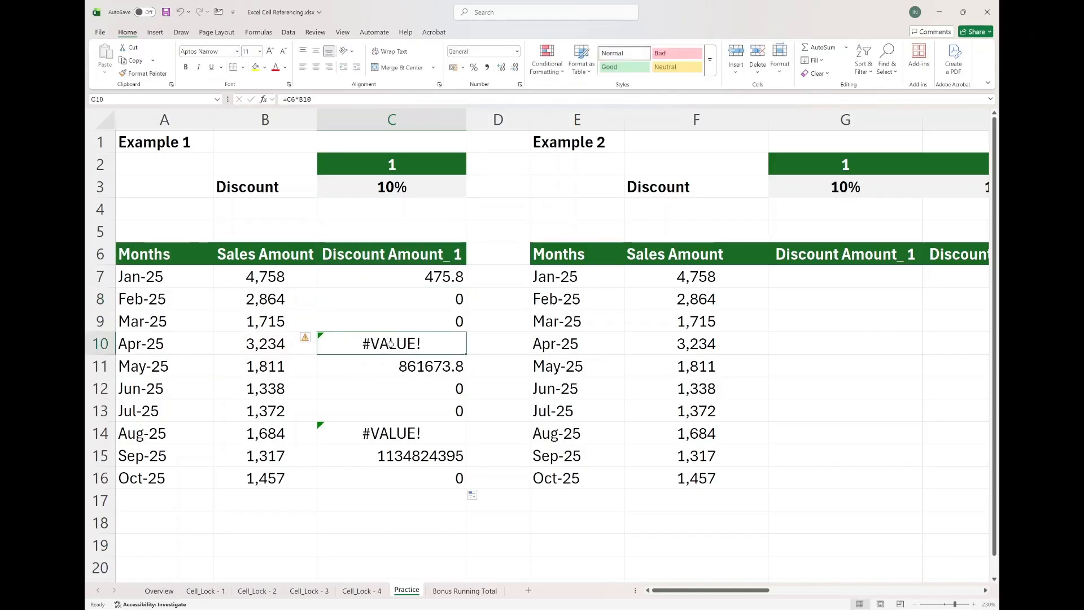
double_click(400, 364)
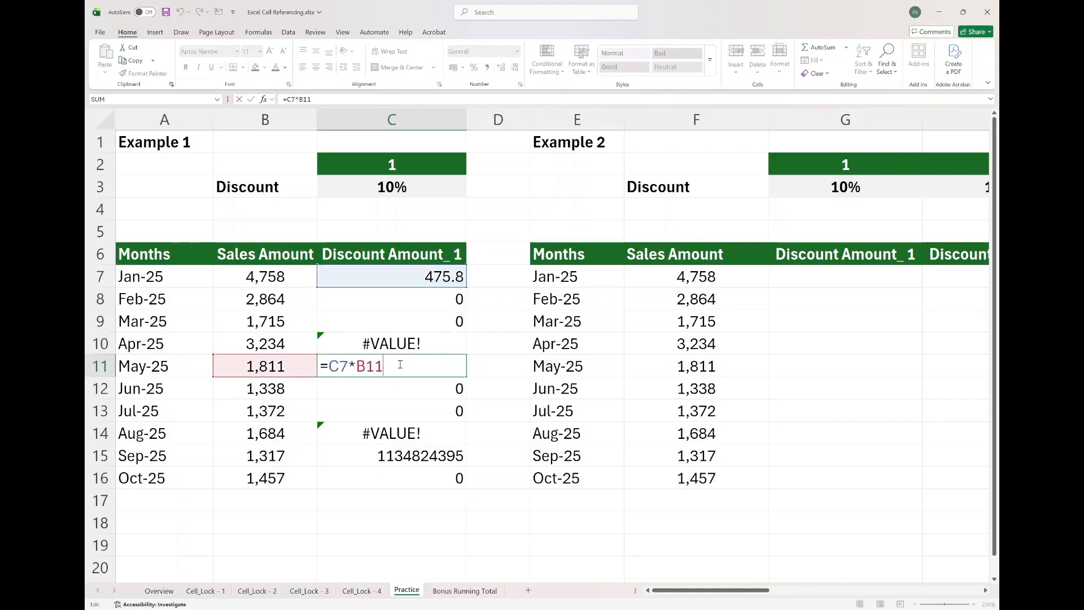
key("ctrl+Return")
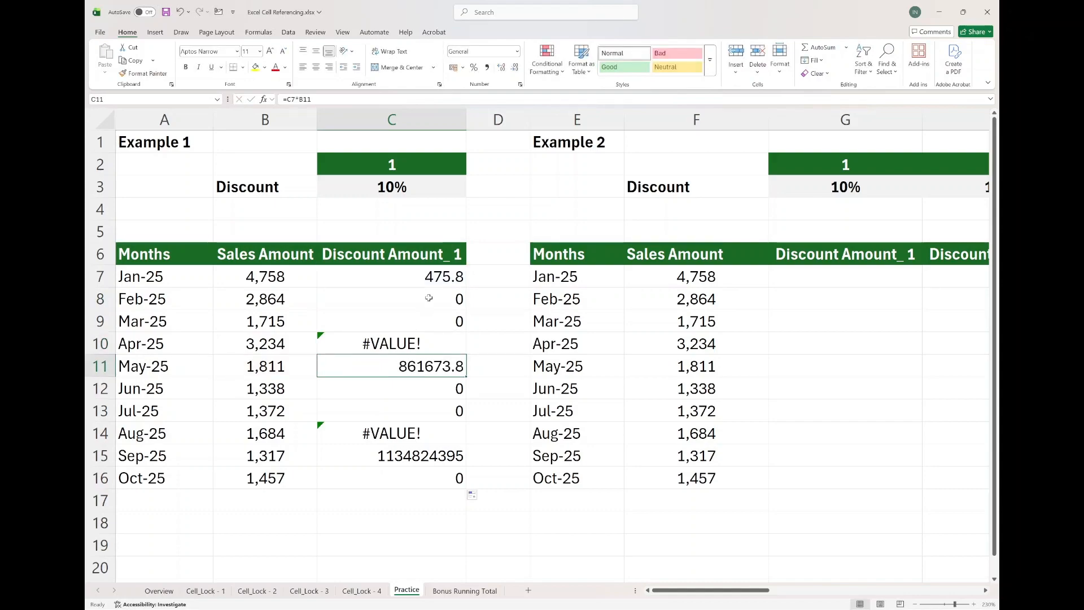
Clear the filled discount cells below C7.
left_click_drag(418, 295, 416, 501)
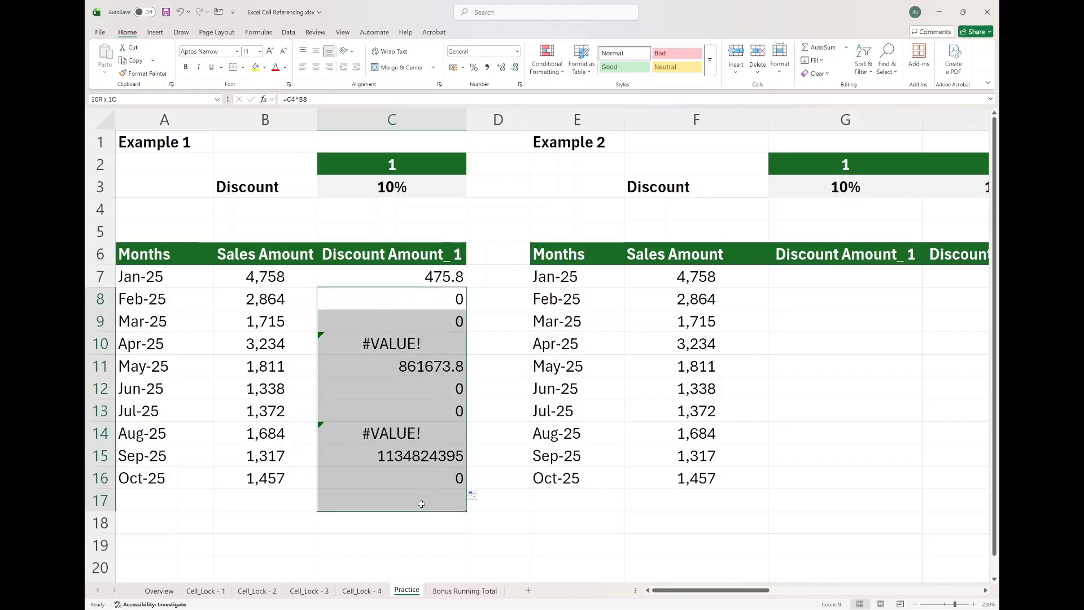
key("Delete")
Lock the row of the discount reference in C7, making the formula =C$3*B7.
left_click(406, 281)
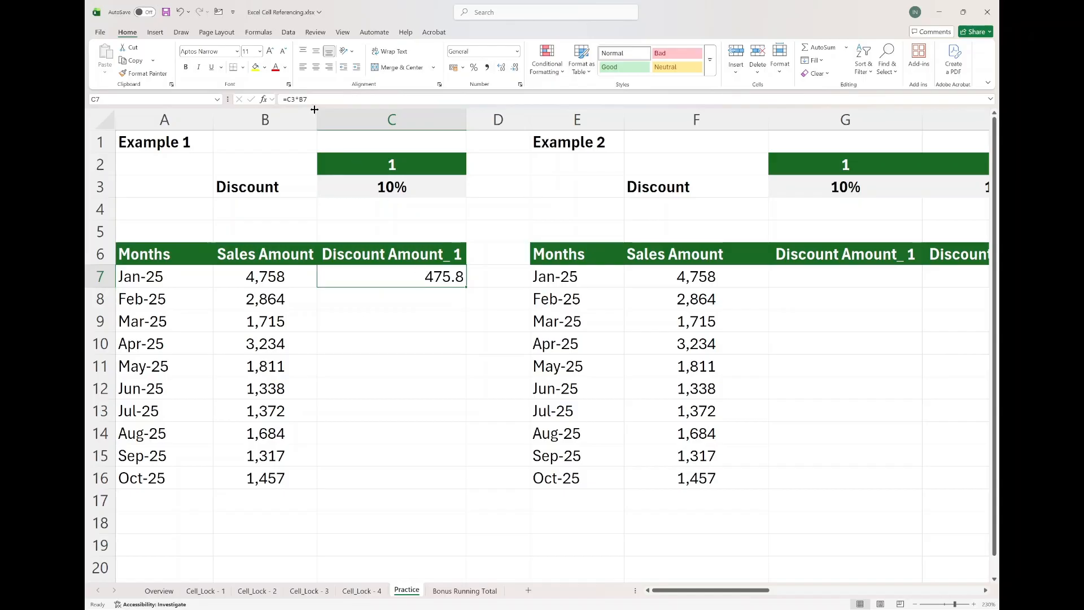
left_click(350, 100)
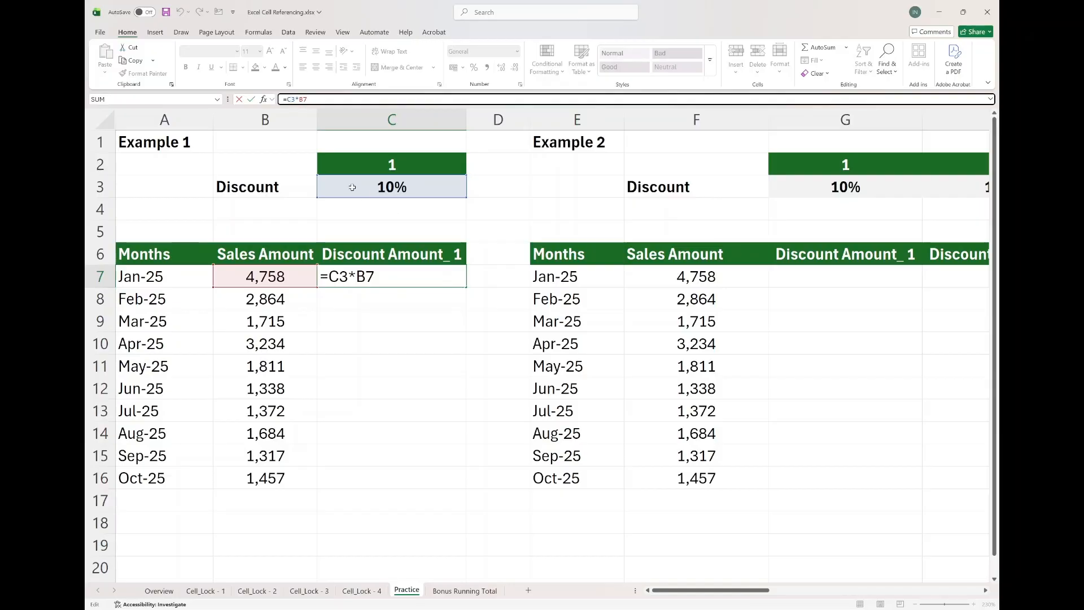
left_click(292, 100)
type("$")
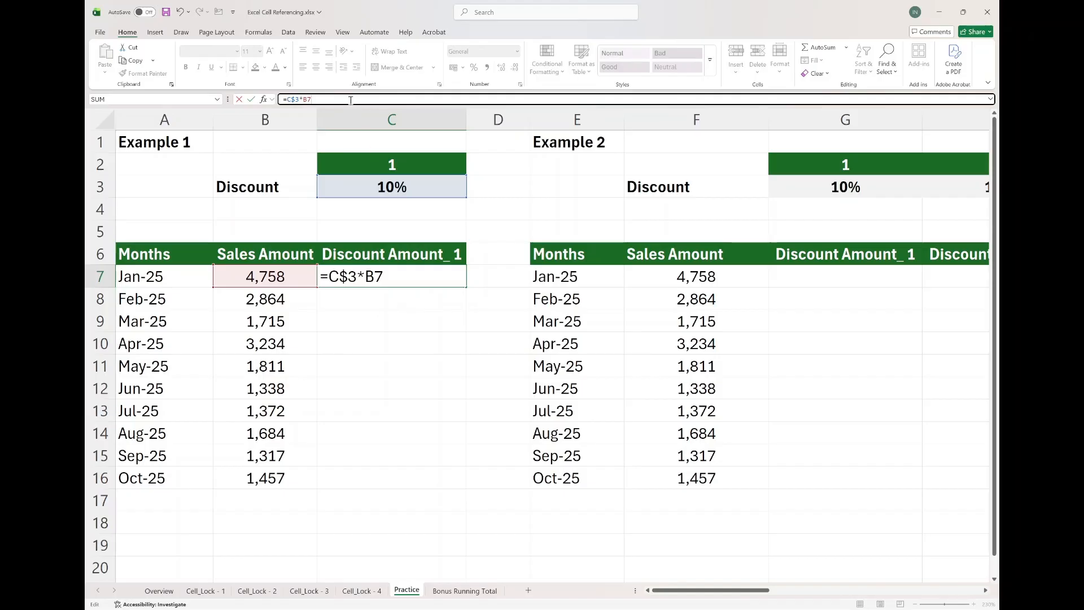
key("Return")
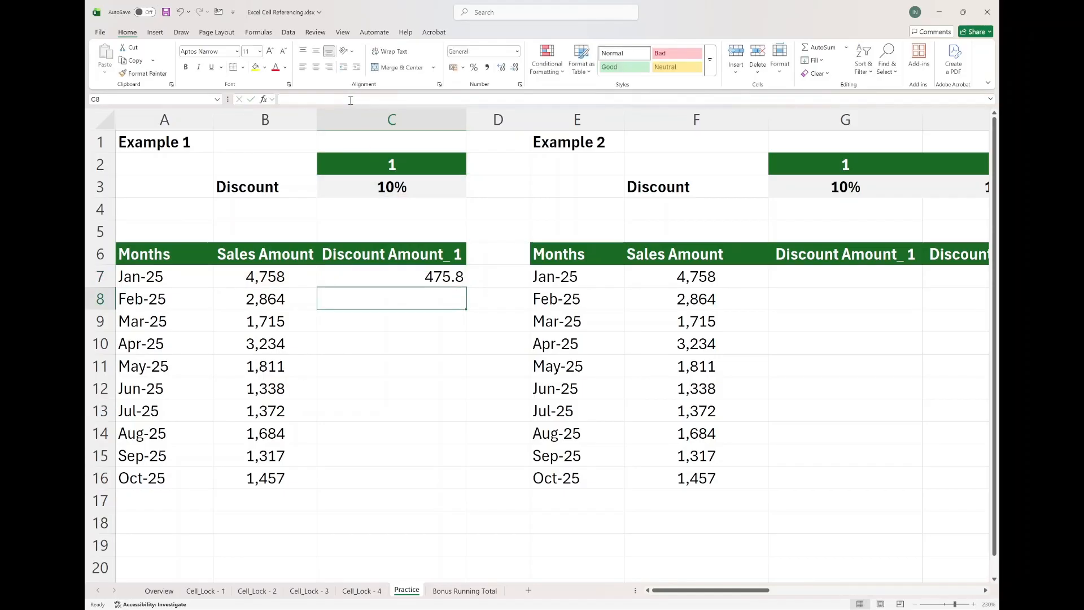
Fill C7's formula down to C16 and inspect the references in C9 and C16.
left_click(445, 273)
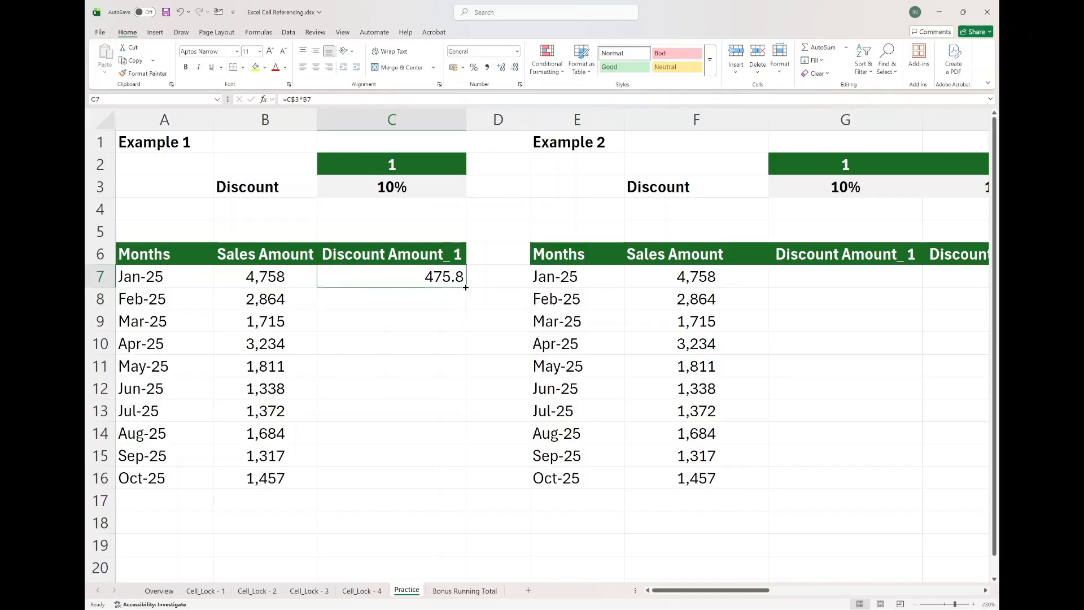
left_click_drag(465, 285, 451, 485)
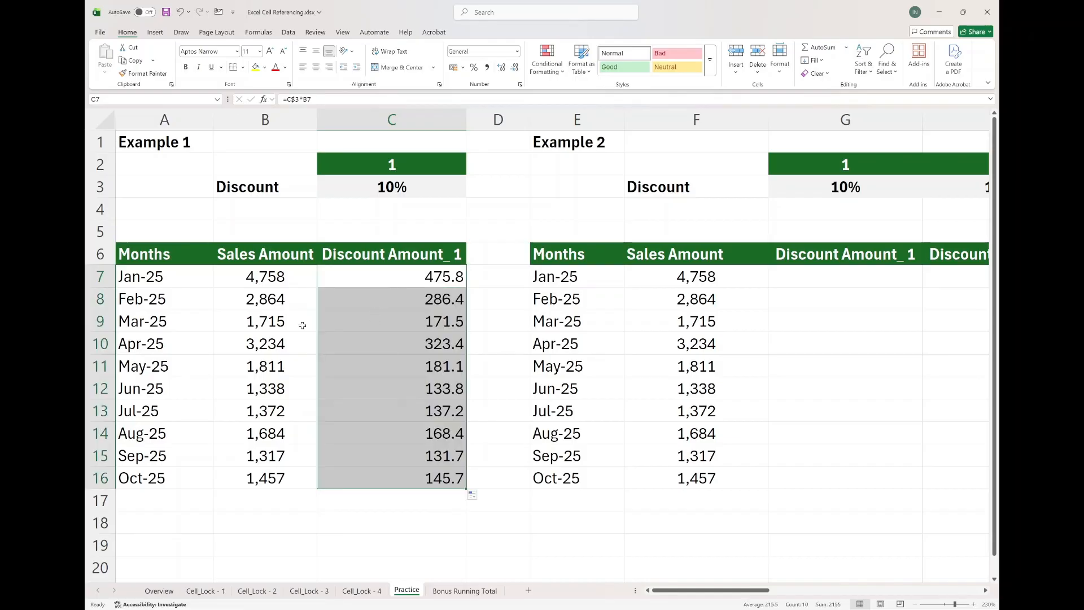
left_click(401, 322)
key("F2")
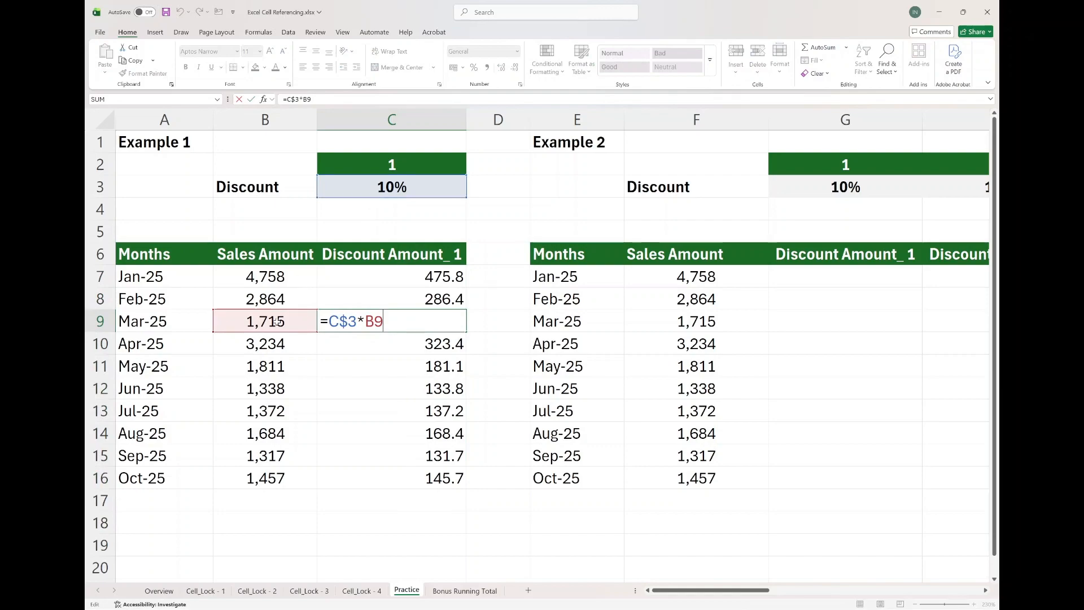
key("ctrl+Return")
double_click(387, 478)
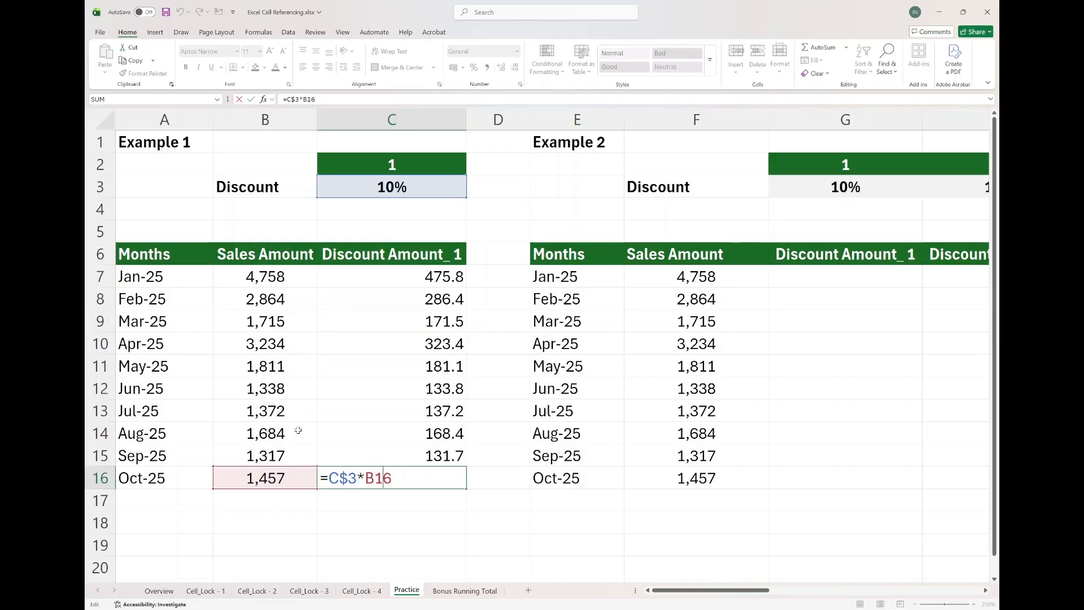
key("ctrl+Return")
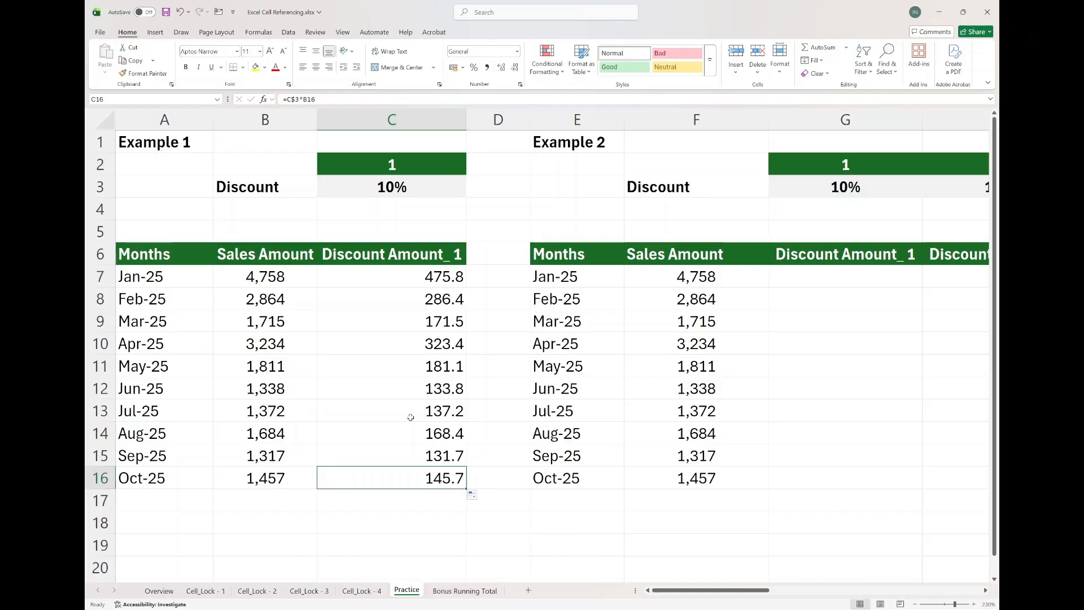
In Example 2, enter =F7*G3 in G7 for the first discount amount.
scroll(410, 416, "right", 3)
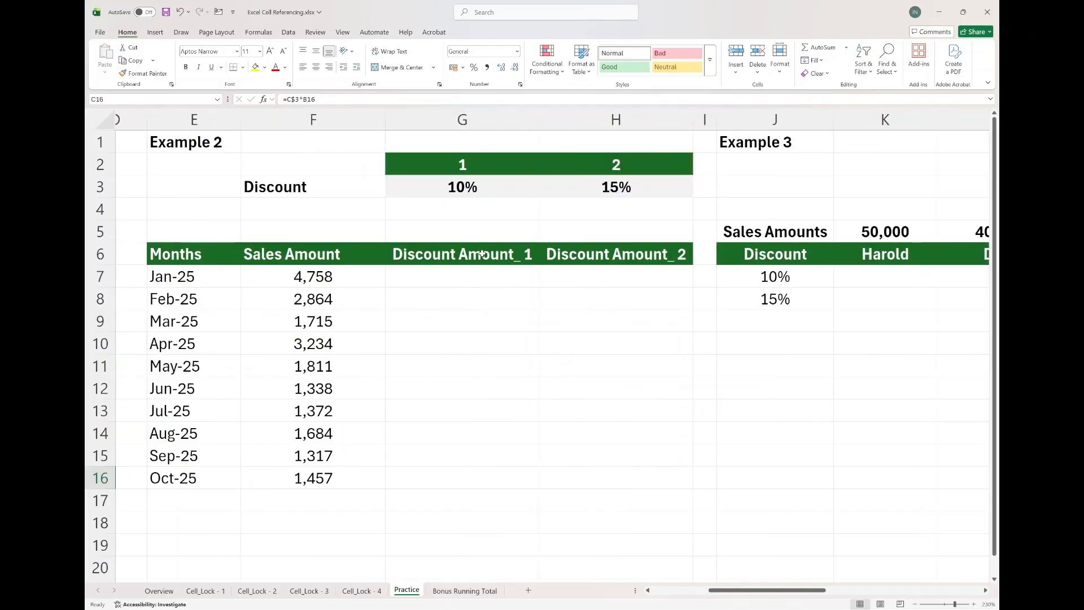
left_click(426, 280)
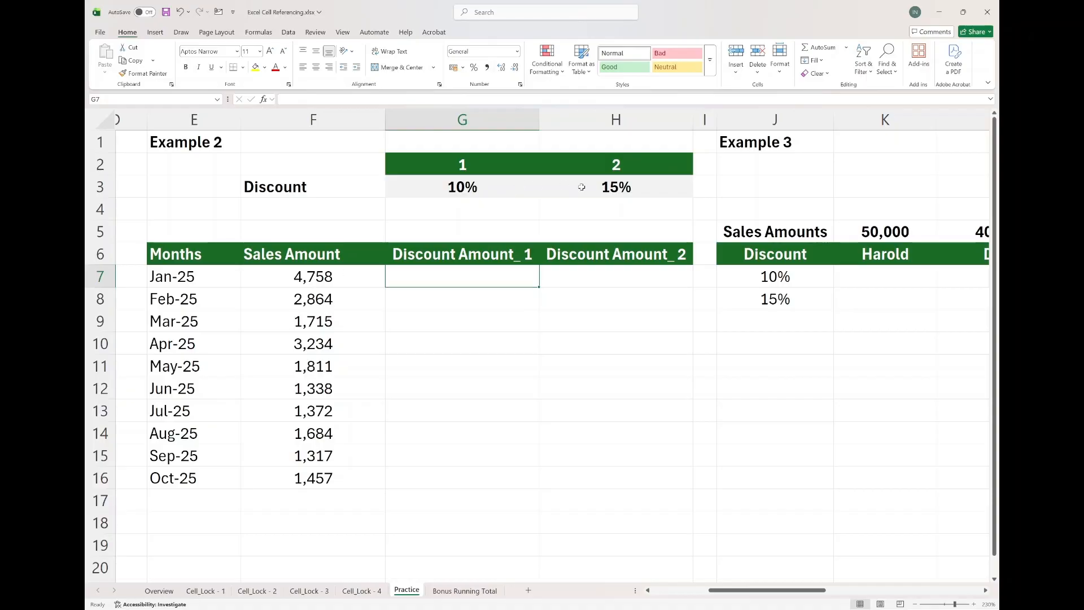
double_click(492, 275)
type("=")
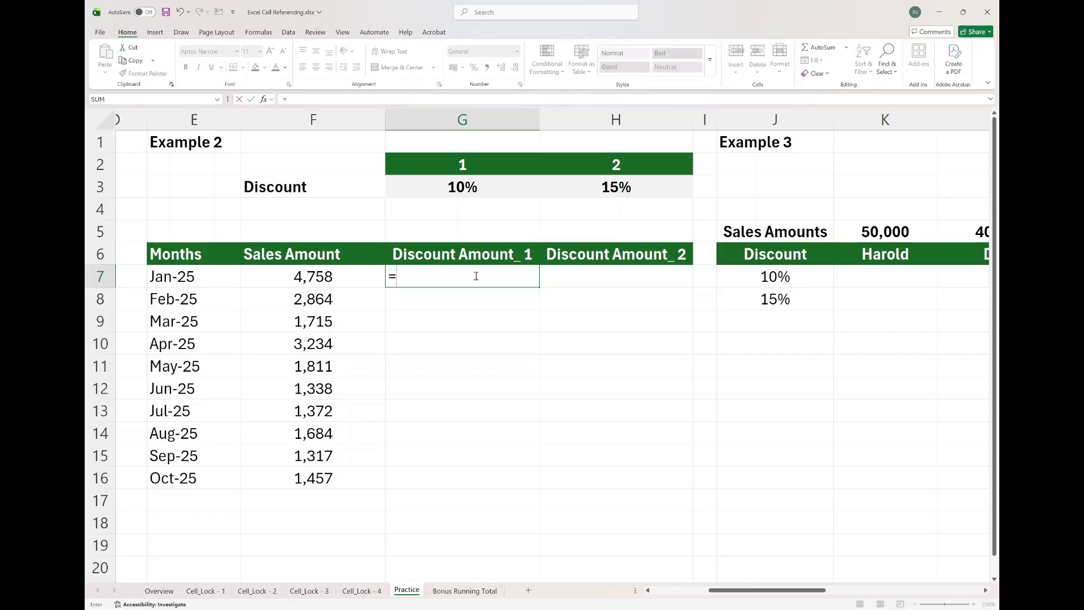
left_click(341, 276)
type("*")
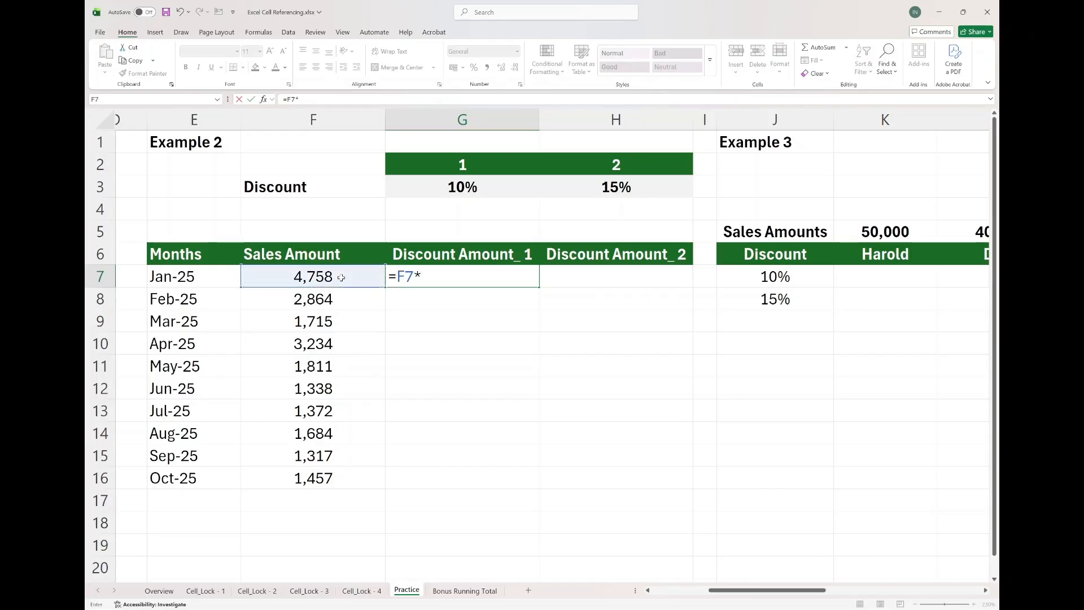
left_click(440, 187)
key("Return")
key("Up")
Confirm G7's formula and enter =F7*H3 in H7 for the second discount amount.
key("Right")
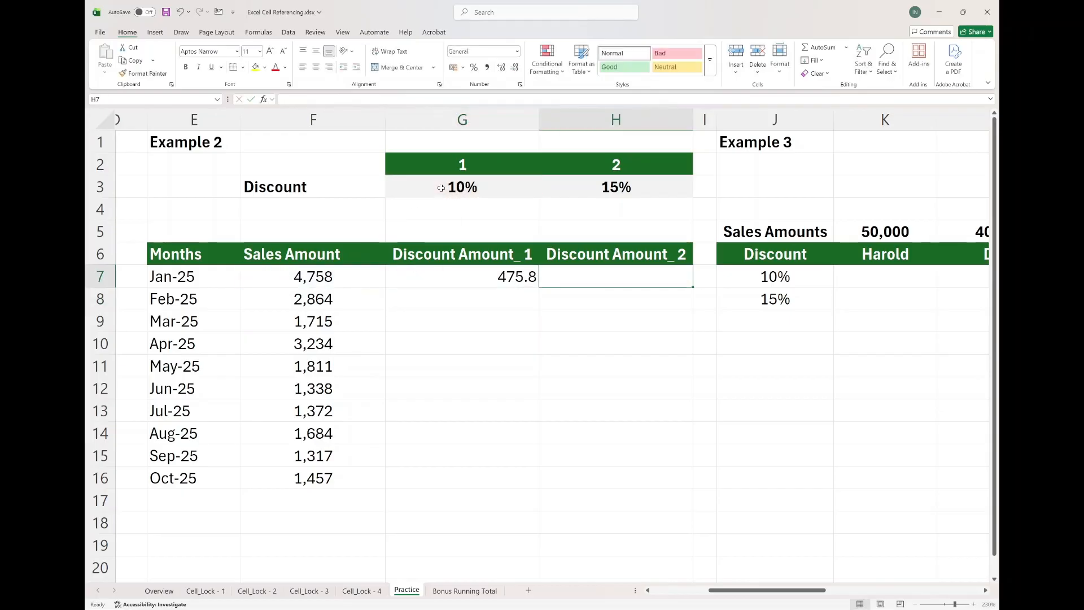
type("=")
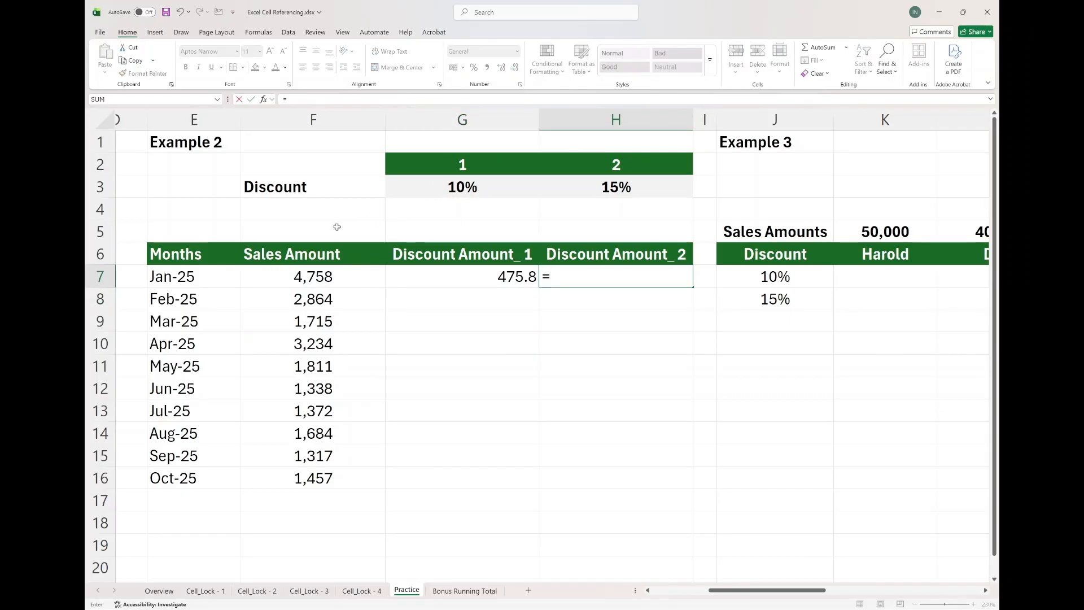
left_click(320, 277)
type("*")
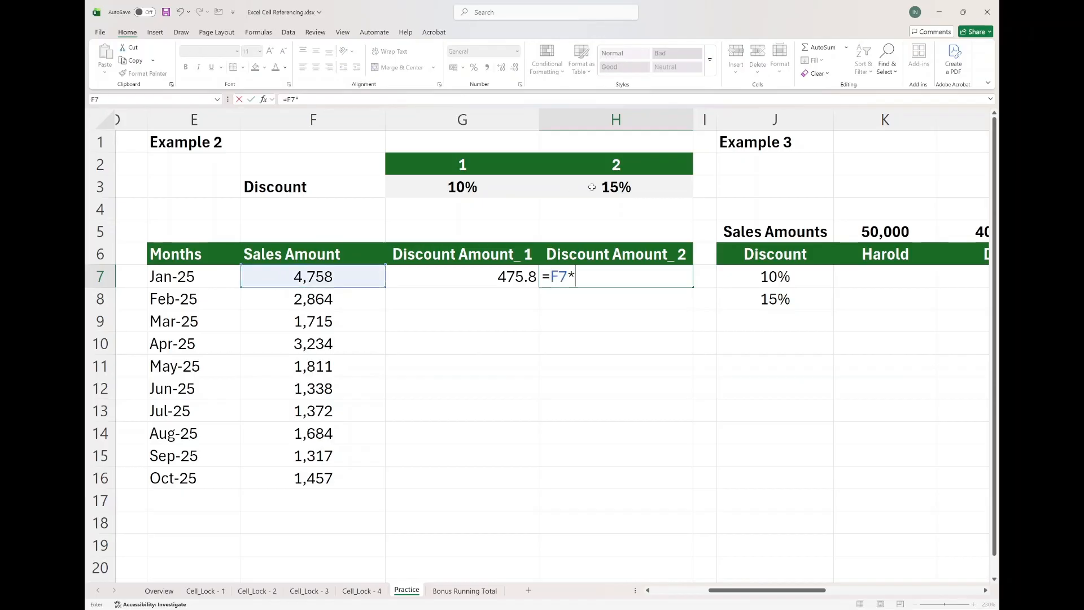
left_click(591, 187)
key("Return")
key("Up")
key("Left")
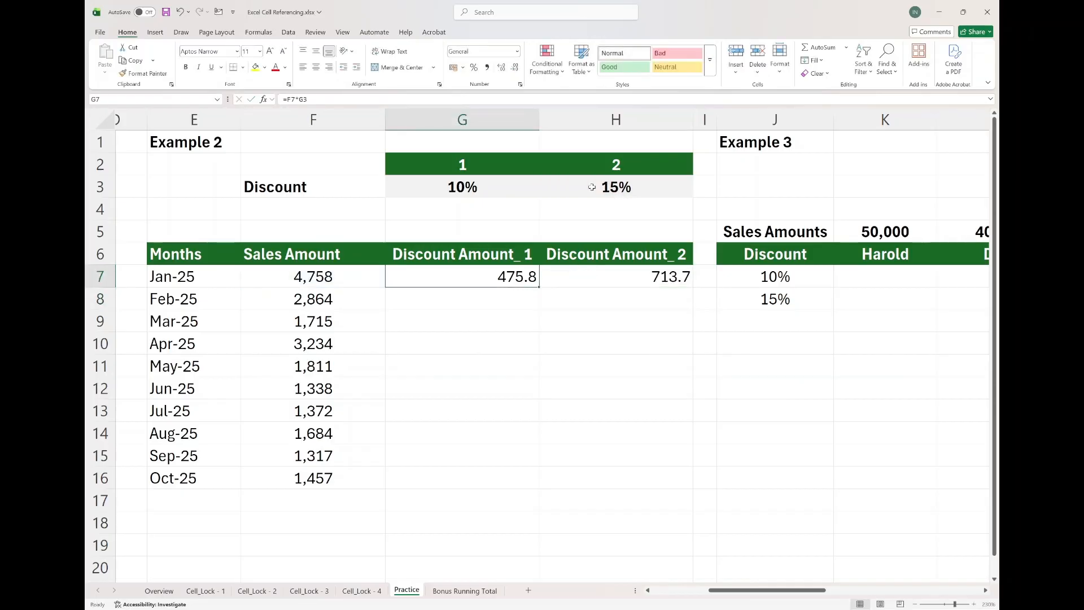
Compare the discount column with the sales range, then clear the discount formulas in G7 and H7.
left_click(502, 303)
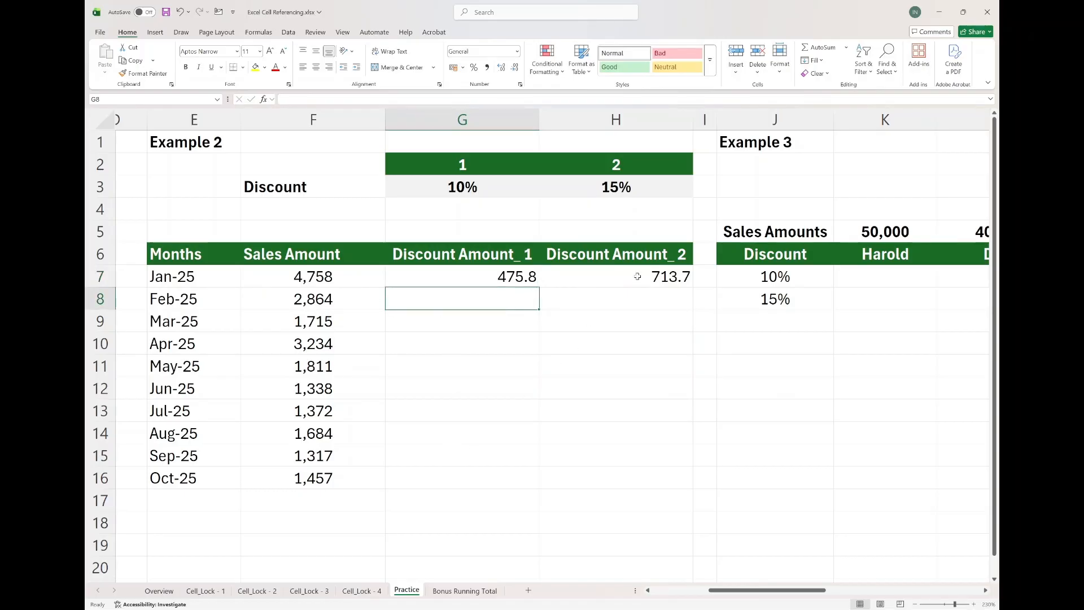
left_click_drag(510, 280, 400, 494)
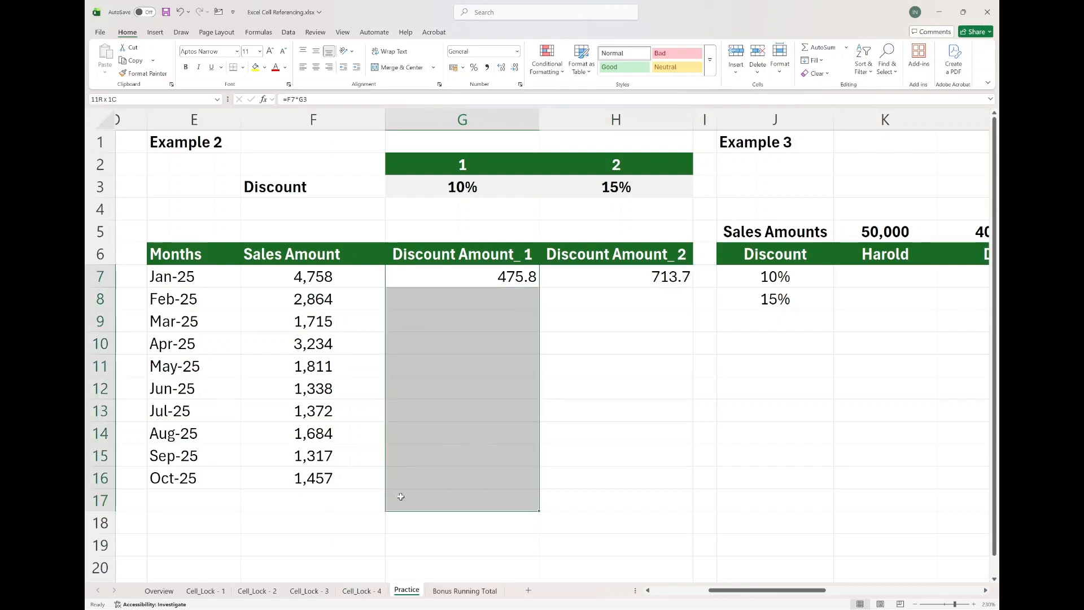
left_click_drag(365, 277, 364, 489)
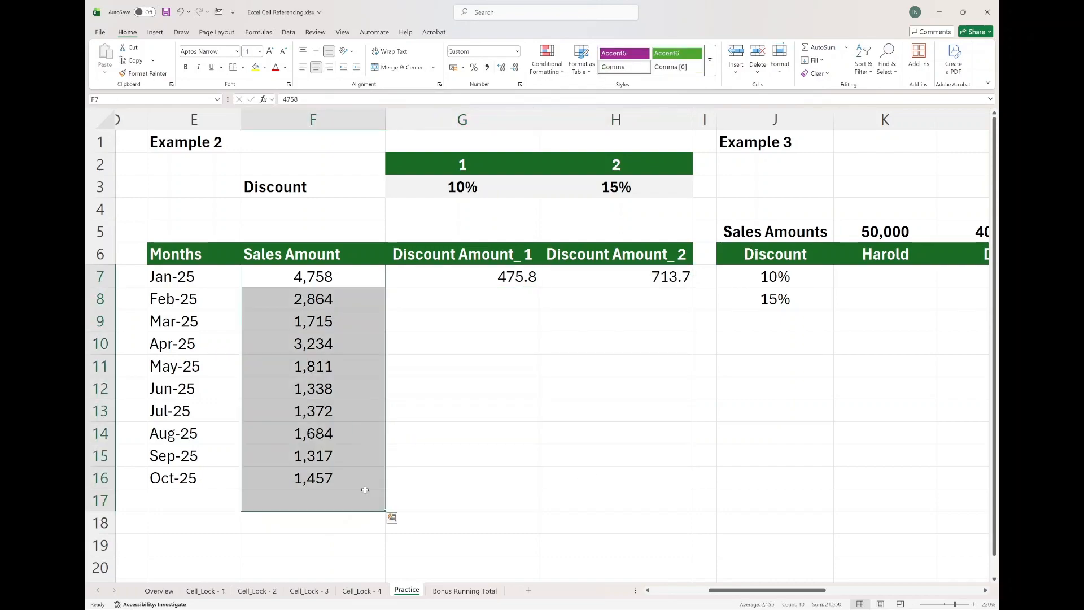
left_click(468, 280)
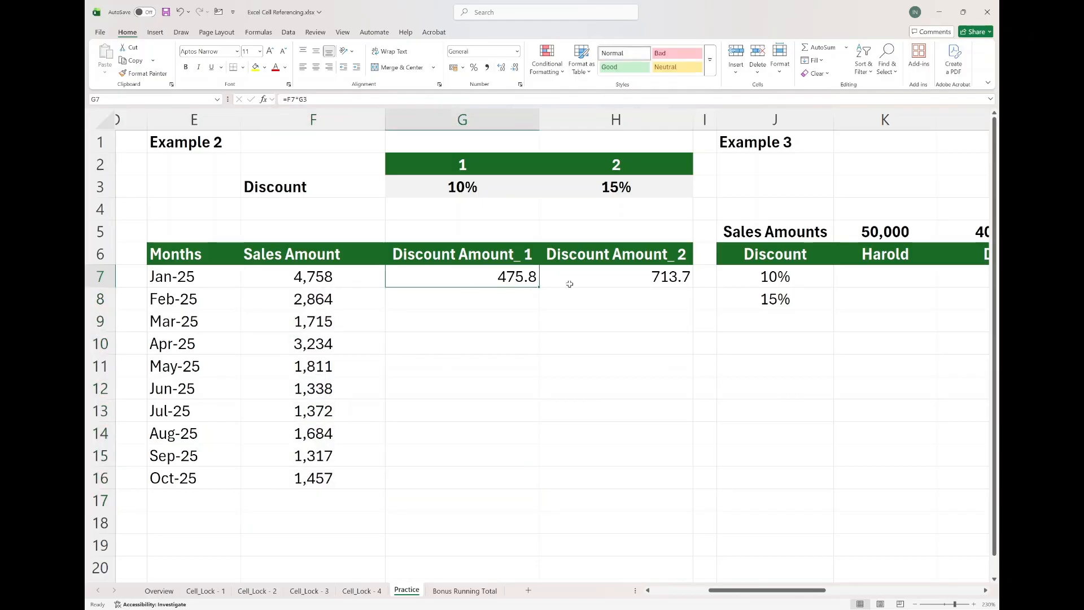
left_click_drag(537, 285, 590, 277)
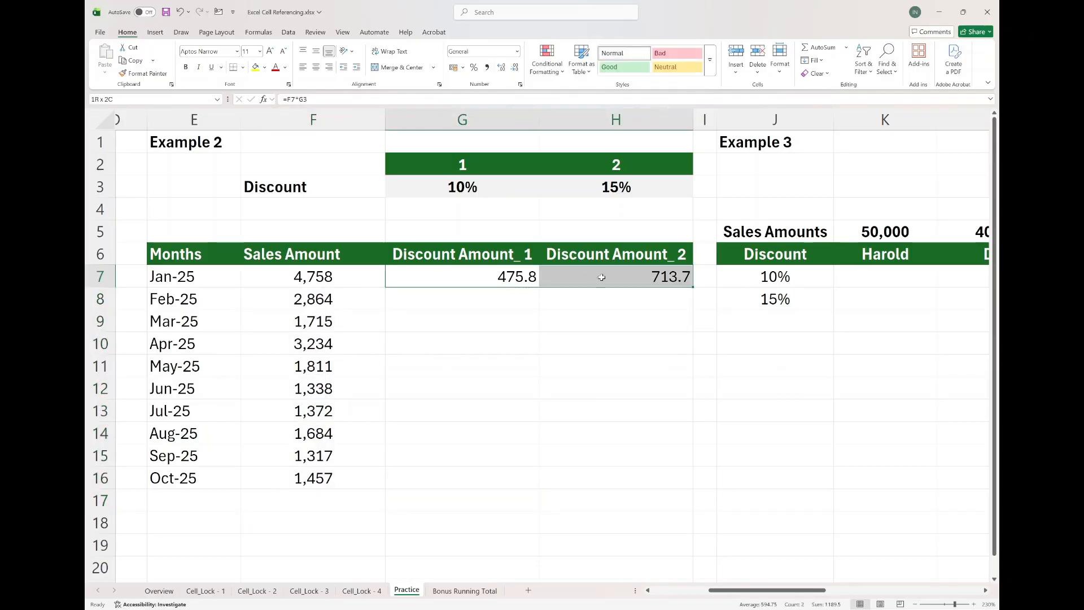
key("Delete")
key("shift+Left")
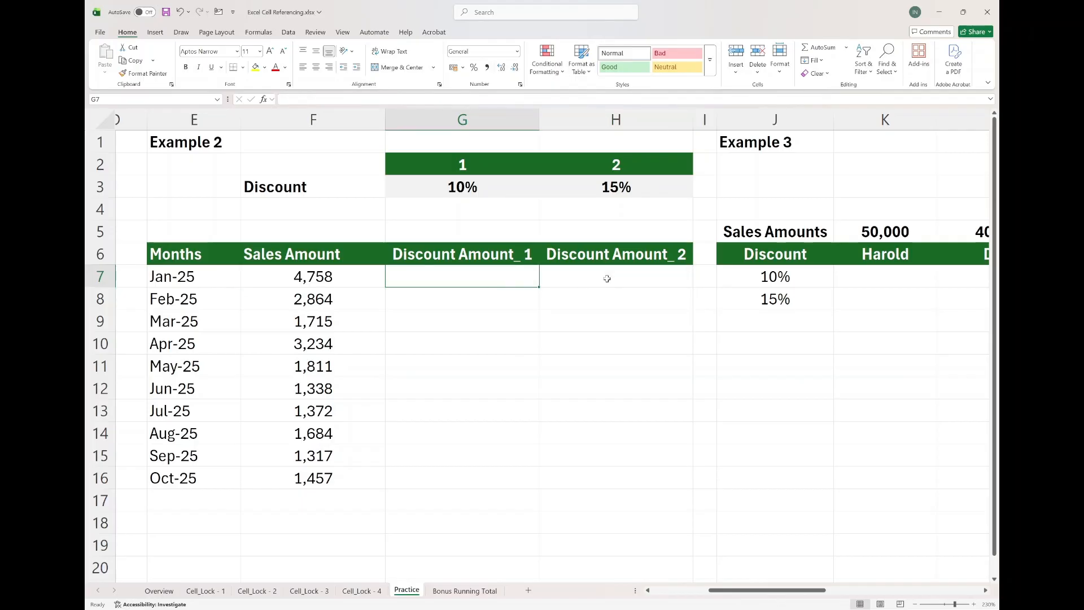
Re-enter =F7*G3 in G7 and open the formula for editing.
type("=")
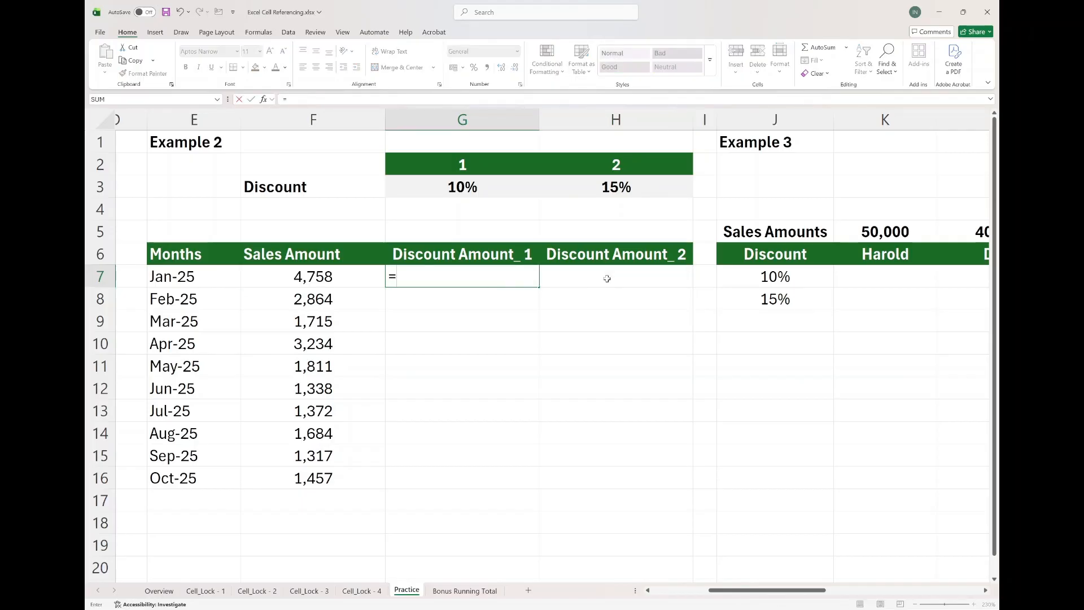
left_click(354, 281)
type("*")
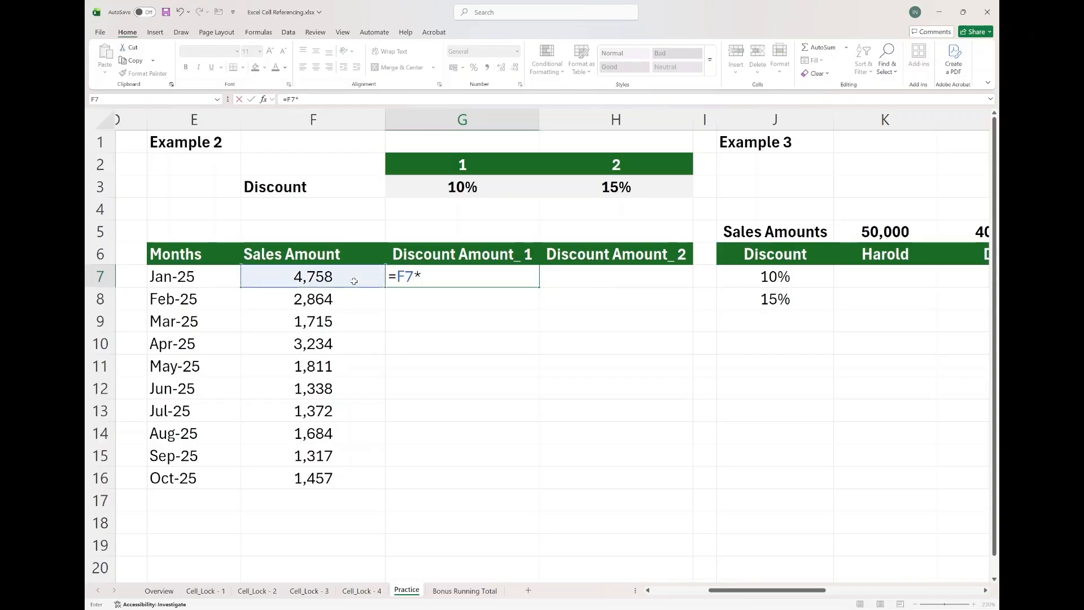
left_click(441, 189)
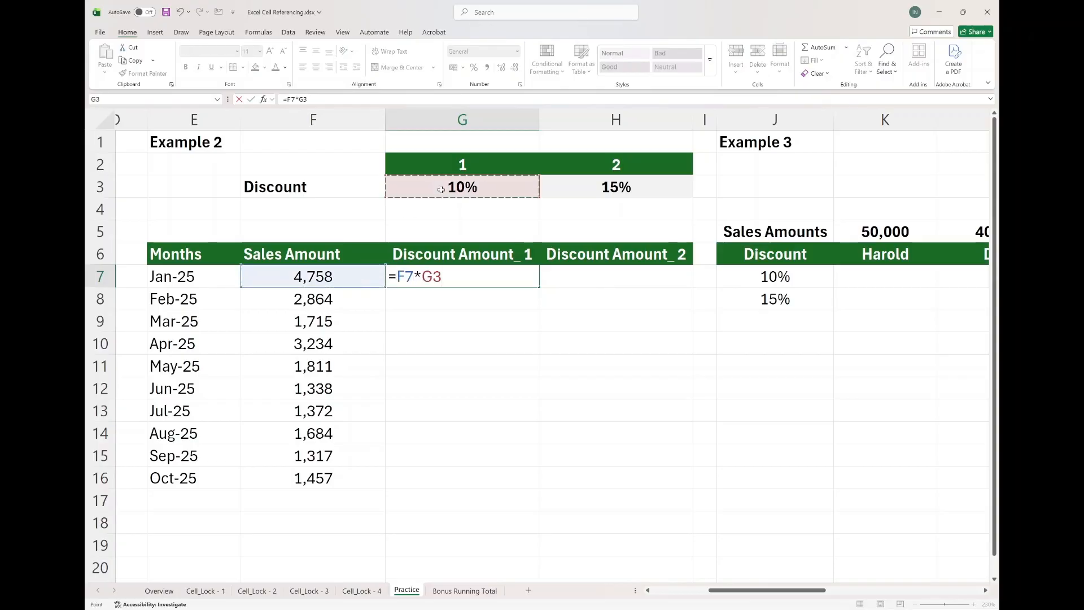
key("Return")
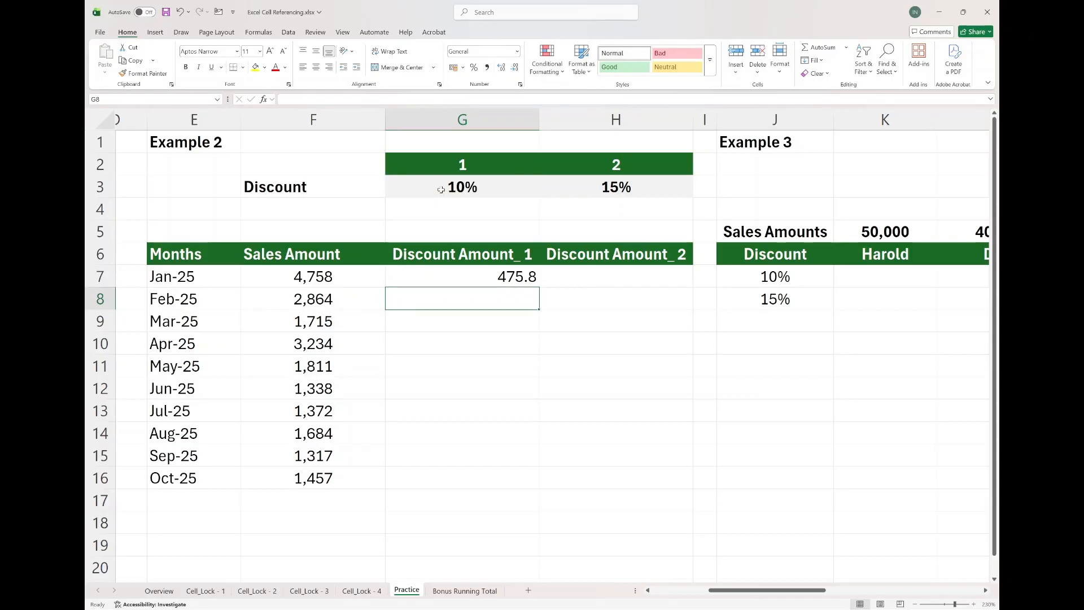
key("Up")
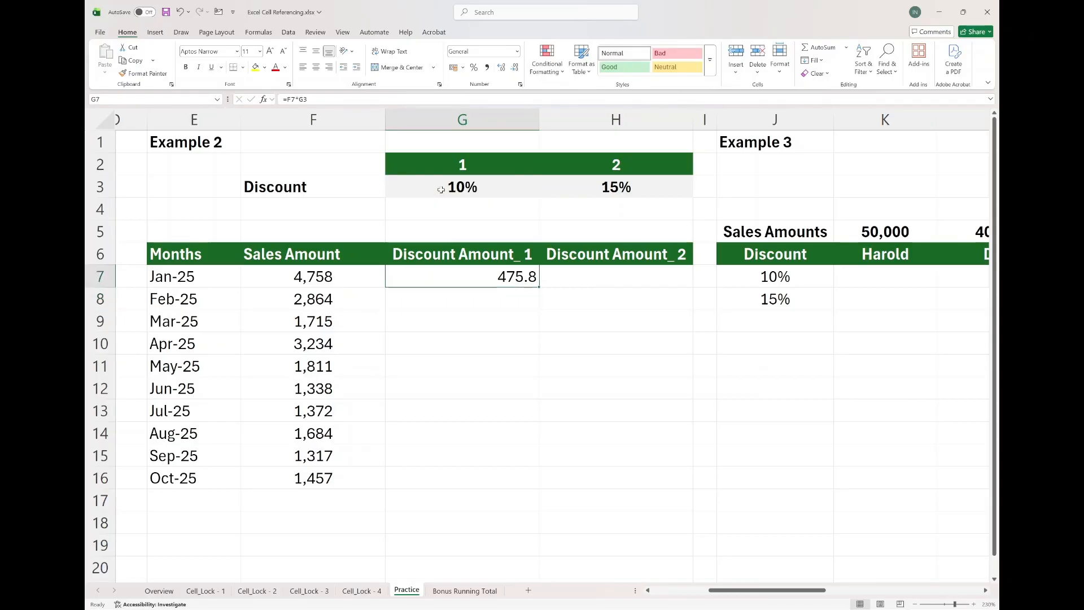
left_click(316, 99)
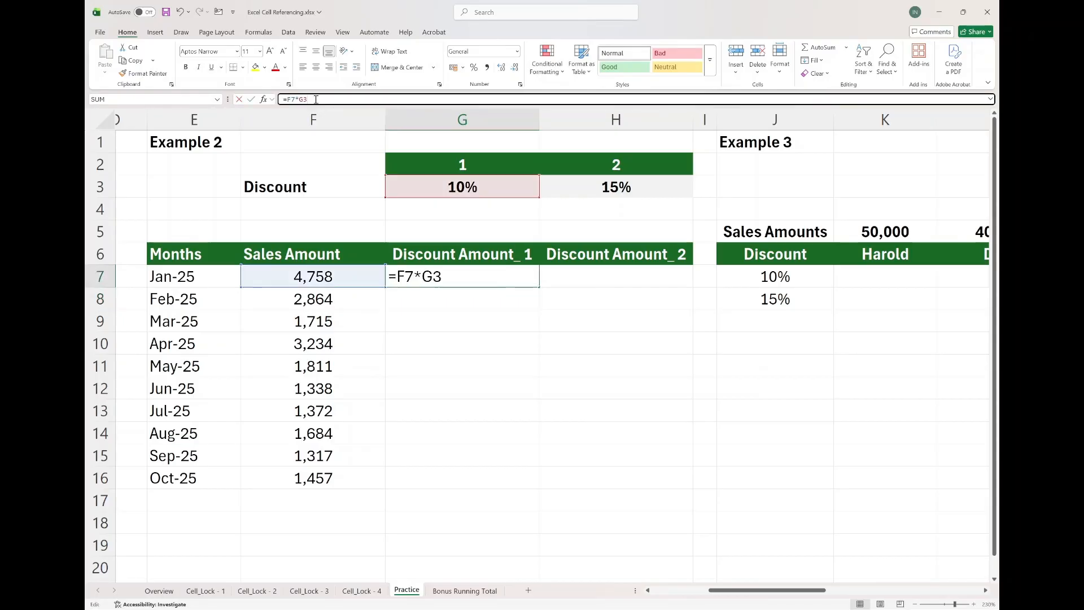
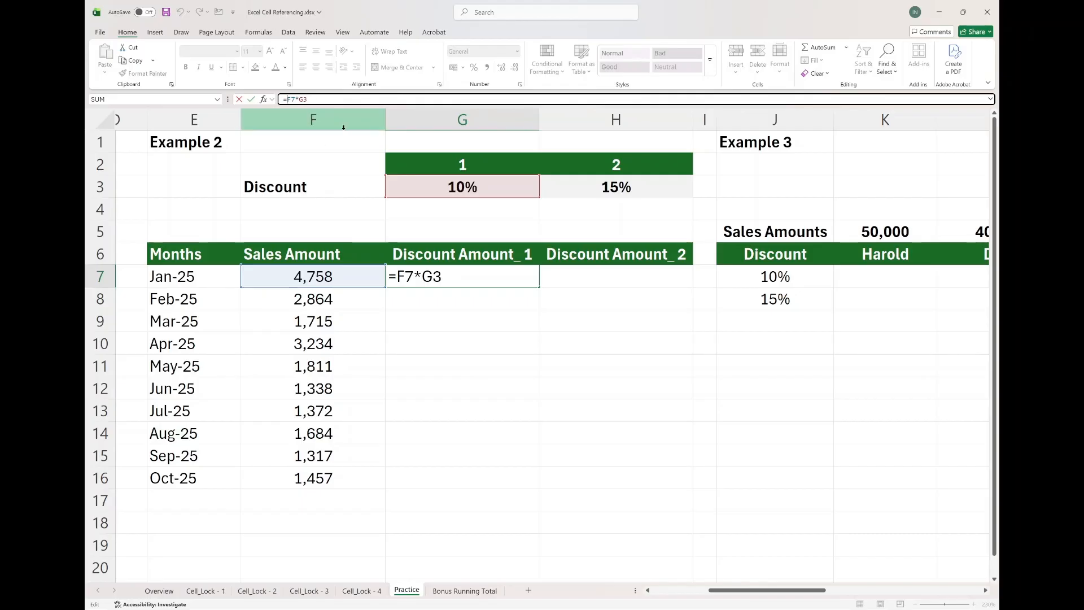
Change G7's formula to the mixed references =$F7*G$3.
type("$")
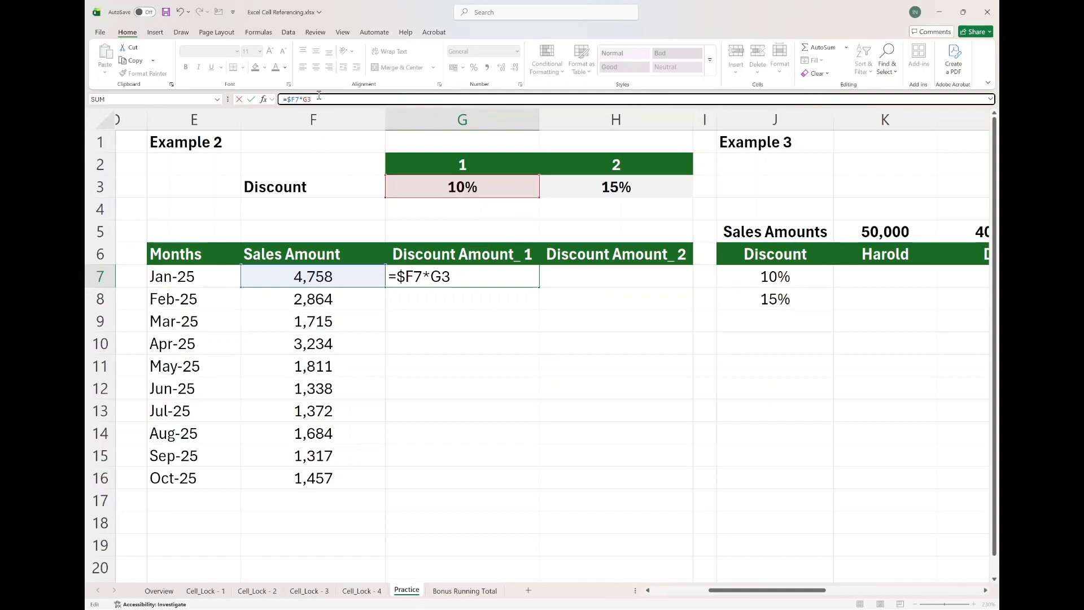
type("$")
key("Return")
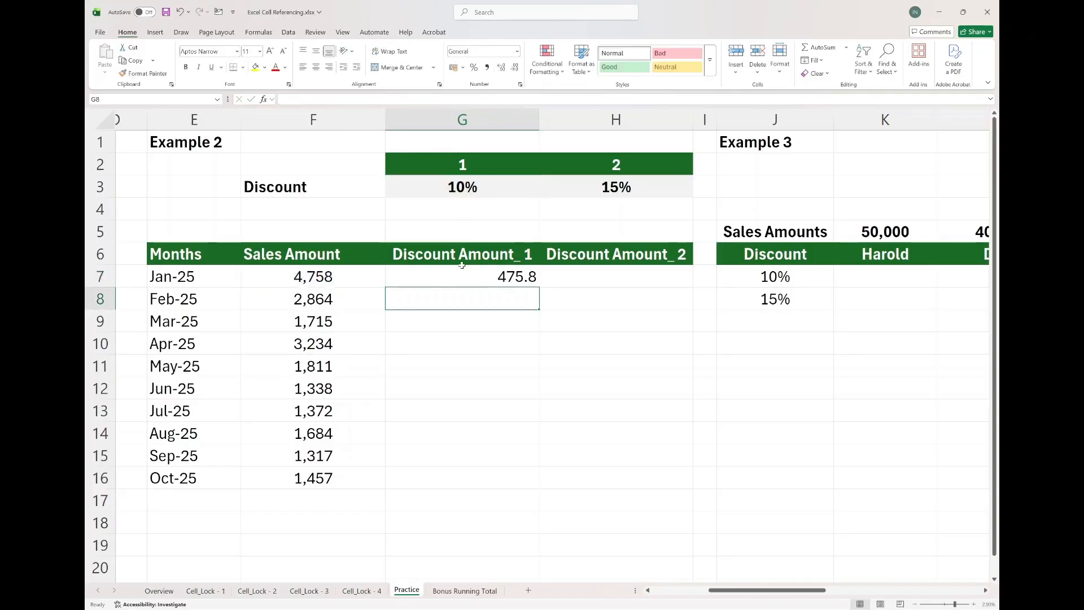
Fill G7's formula down to G16 and open G16's formula to inspect its references.
left_click(466, 274)
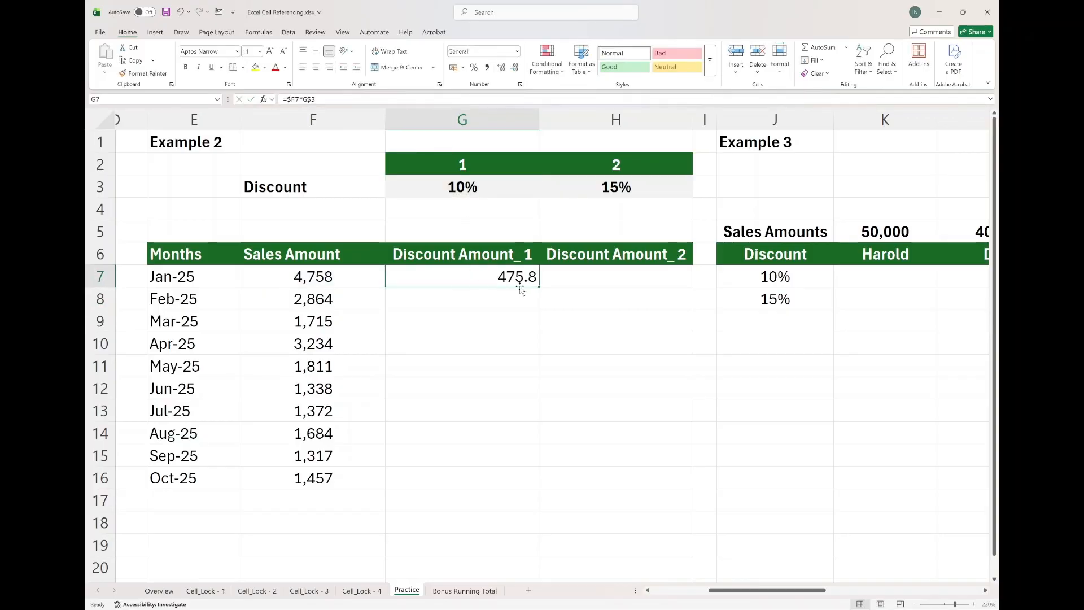
left_click_drag(538, 287, 529, 484)
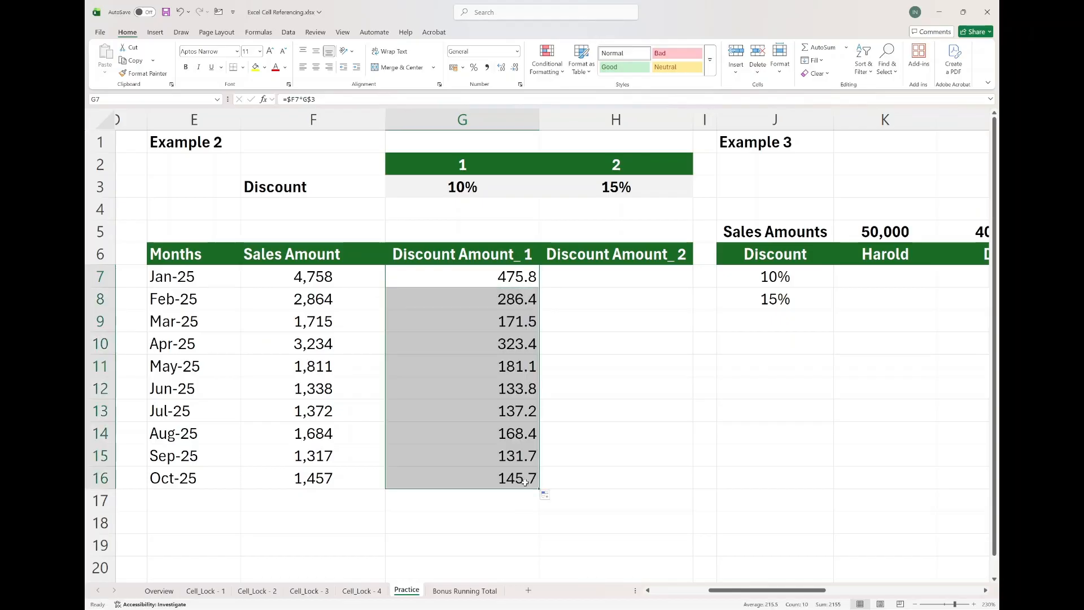
double_click(456, 475)
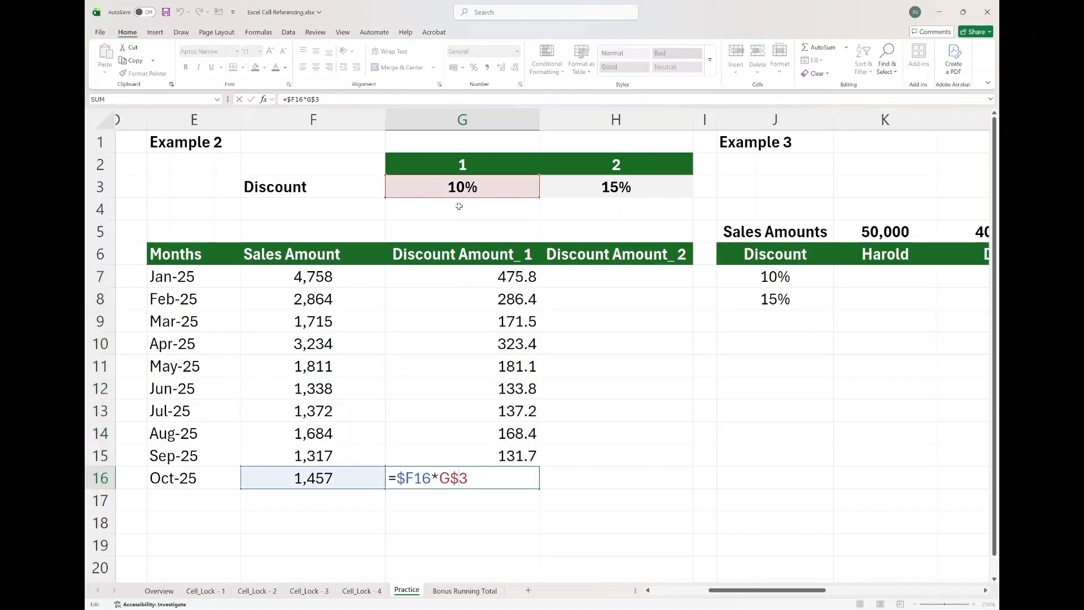
key("Escape")
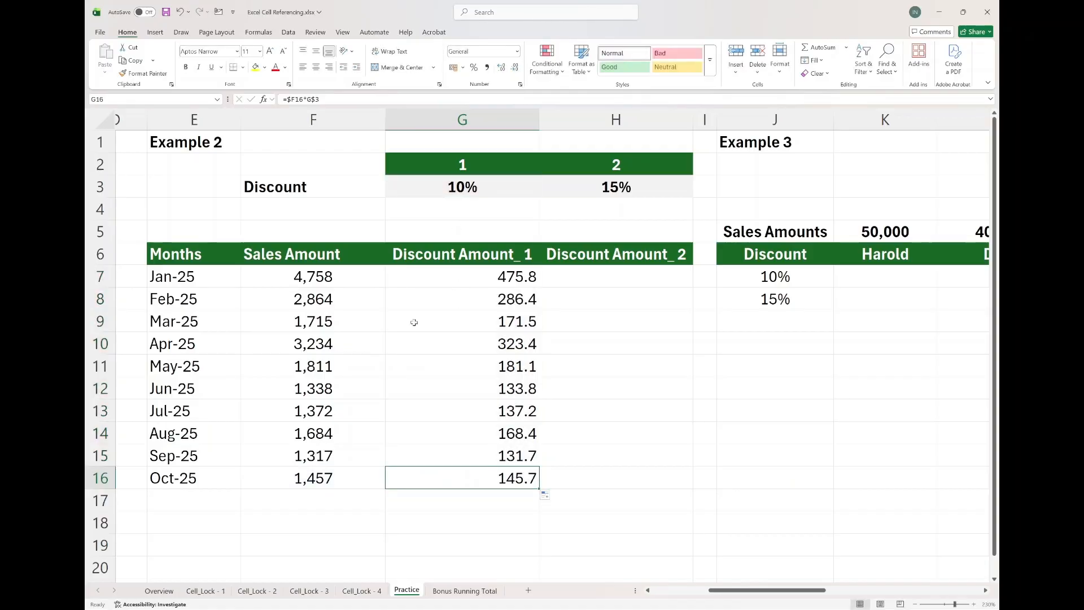
Copy G7's formula across to H7, inspect it, then fill H7 down to H16.
left_click(481, 279)
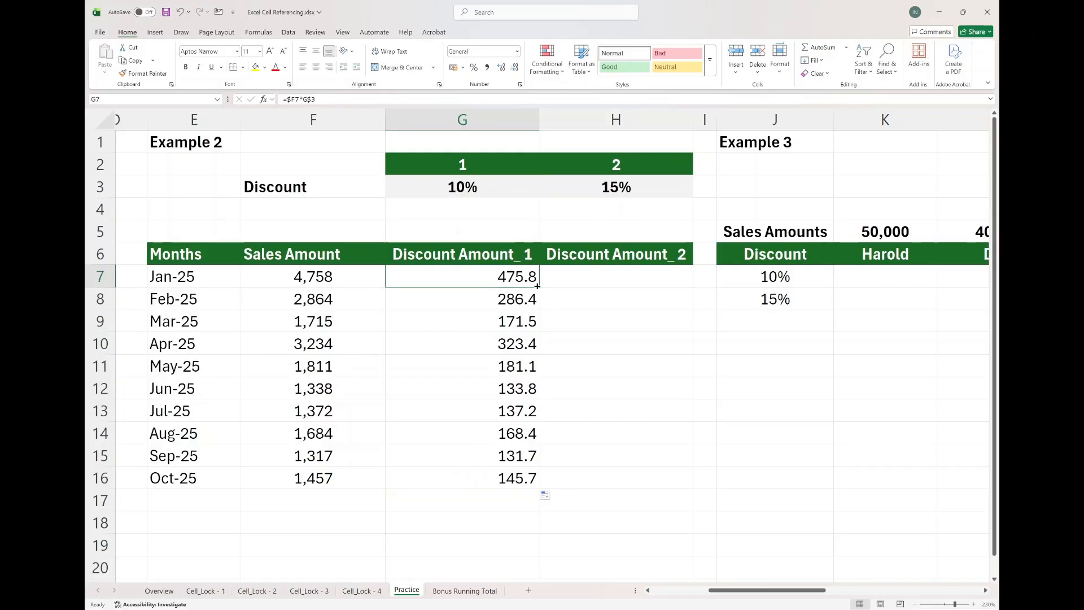
left_click_drag(537, 286, 642, 276)
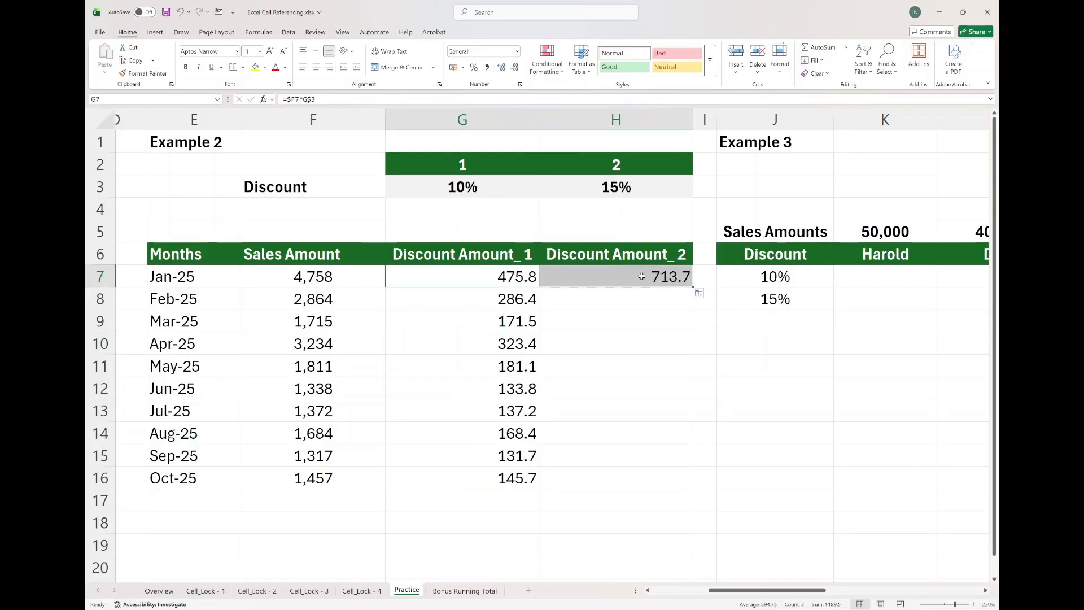
double_click(642, 276)
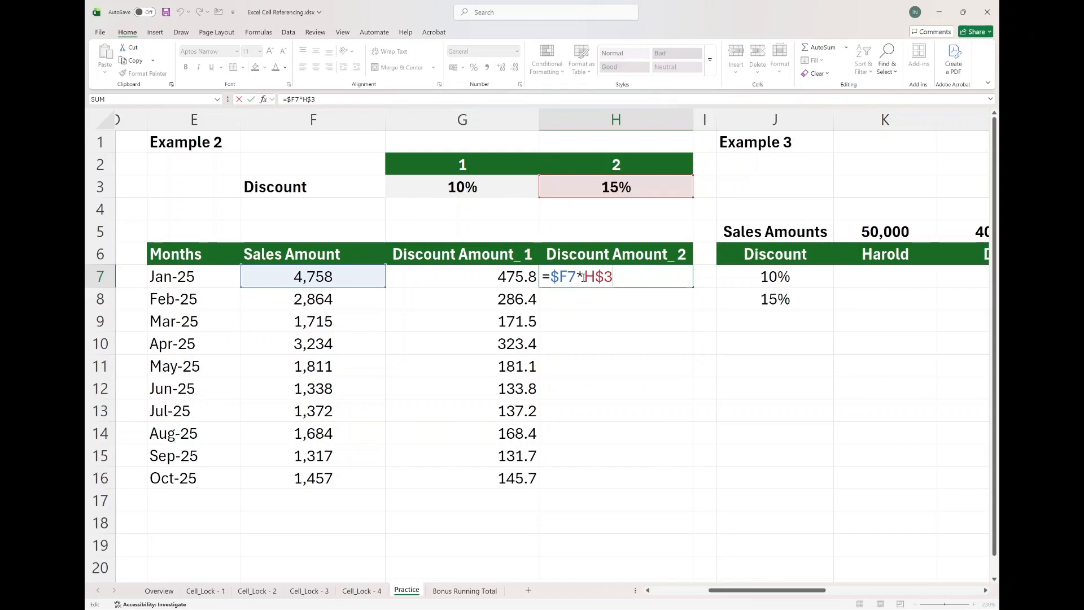
key("ctrl+Return")
mouse_move(691, 289)
left_mouse_down()
mouse_move(655, 452)
mouse_move(665, 485)
left_mouse_up()
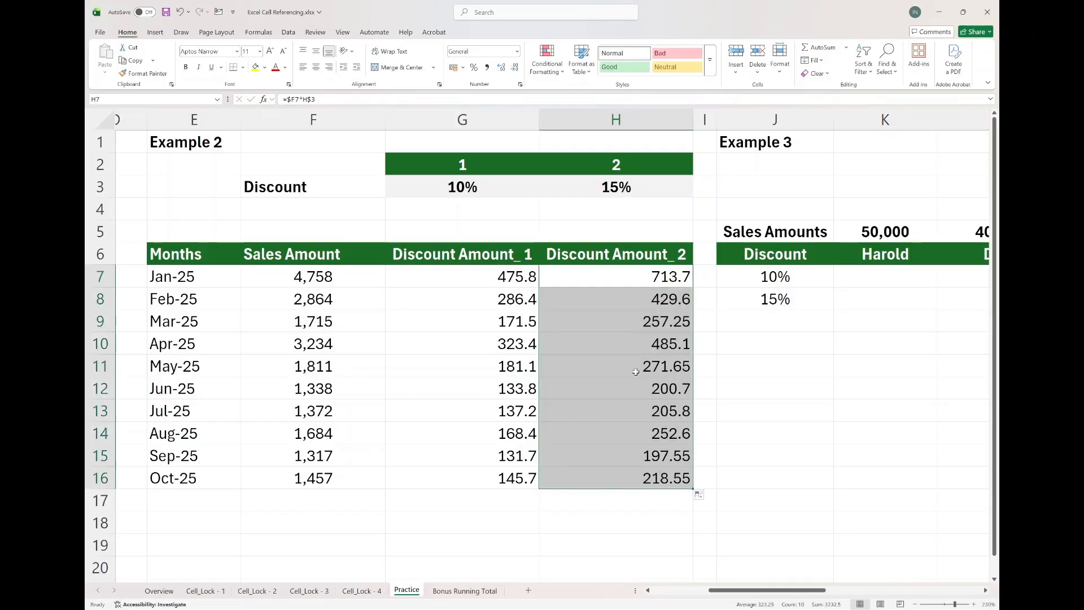
Review the filled discount range G7:H16, then examine Example 3's sales amounts in K5, L5 and M5.
left_click(494, 278)
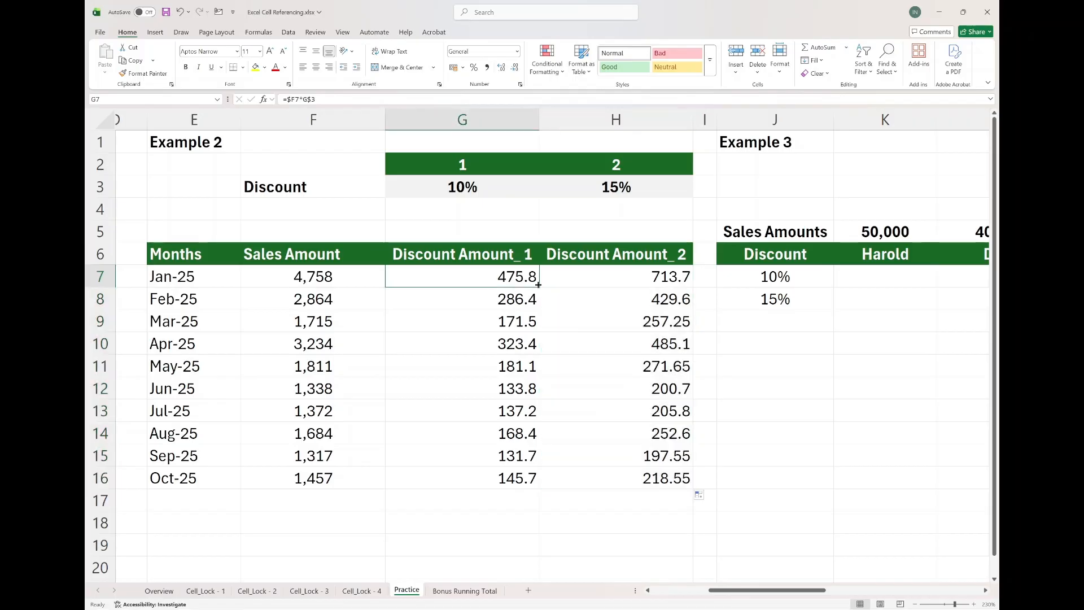
left_click_drag(540, 287, 683, 488)
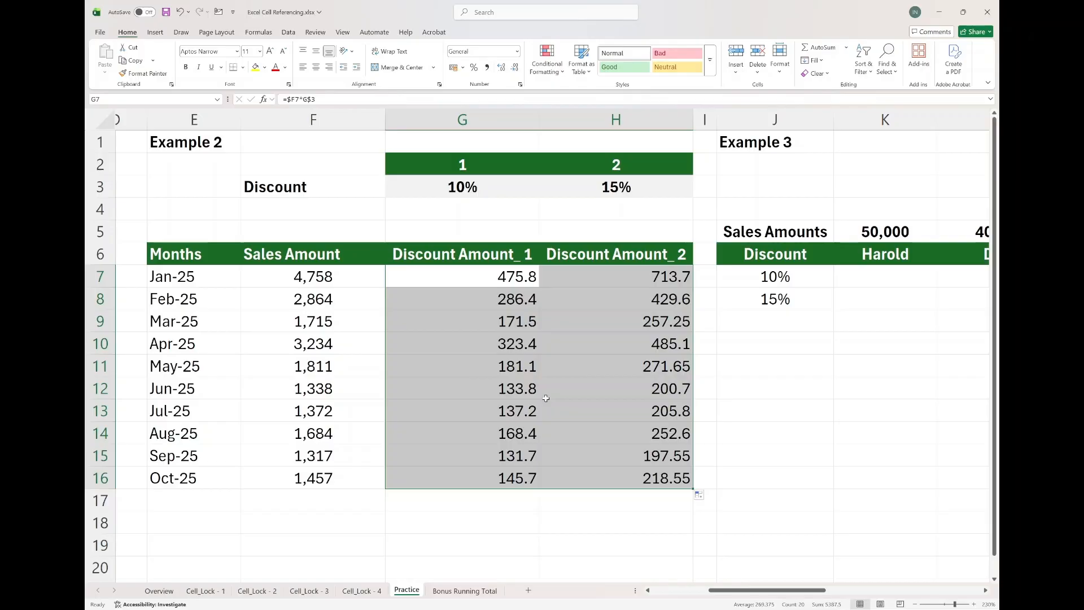
scroll(546, 398, "right", 5)
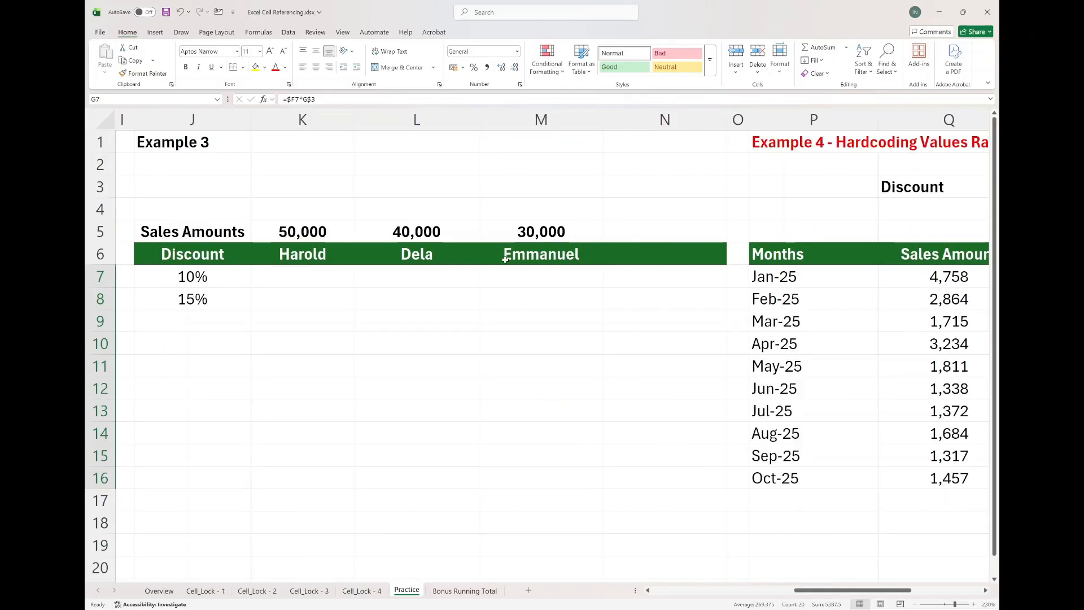
left_click(320, 231)
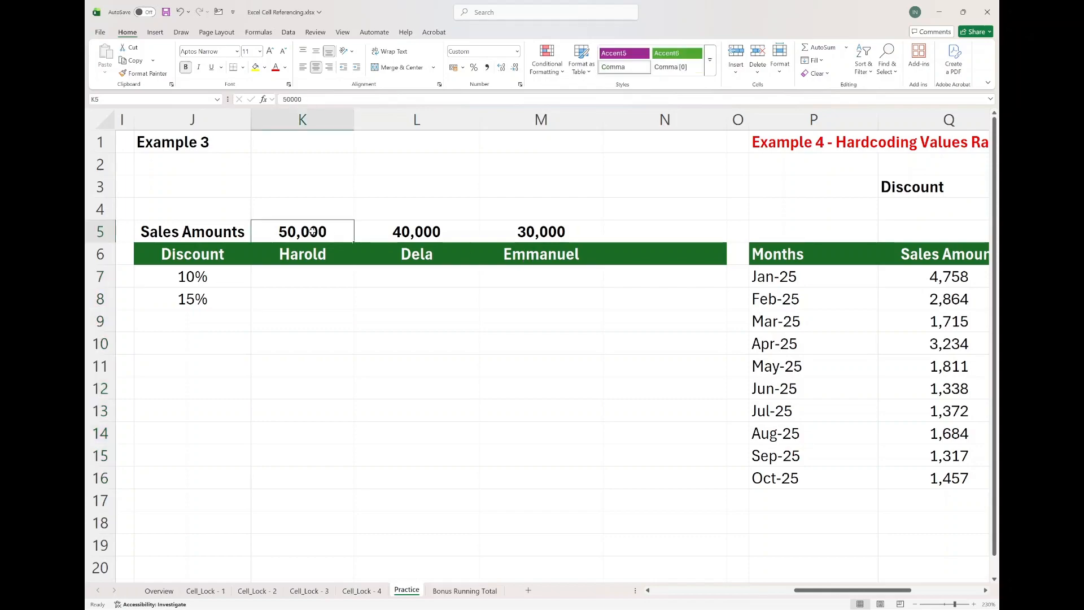
left_click(420, 231)
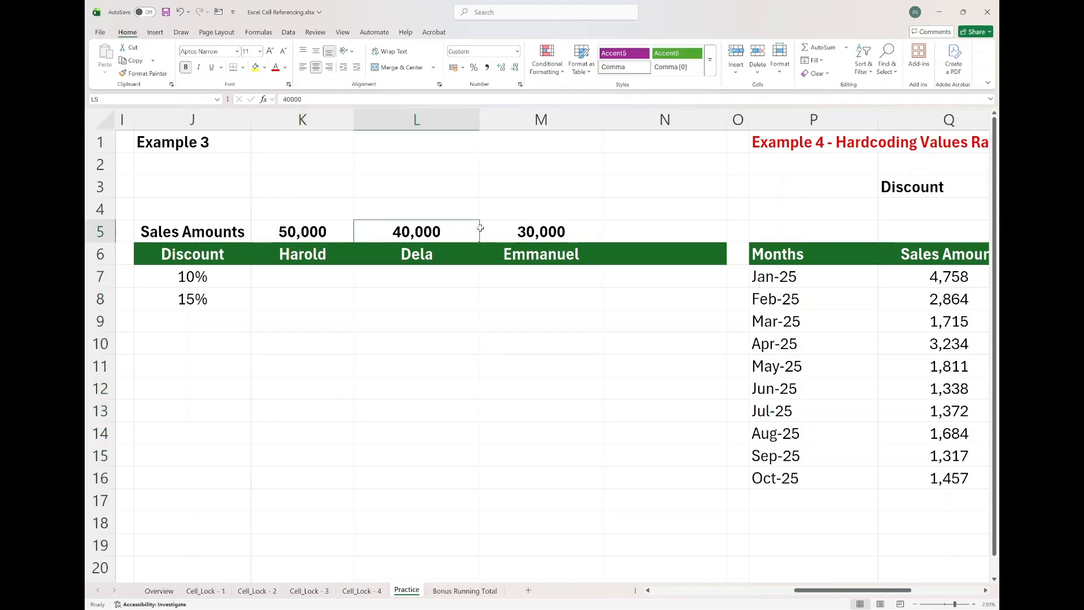
left_click(509, 233)
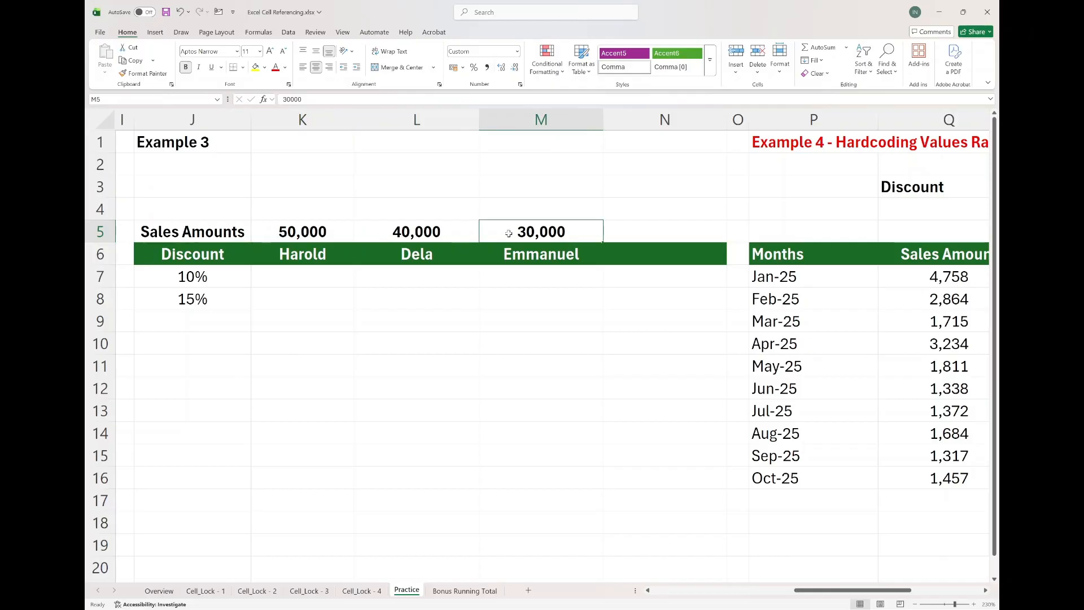
In Example 3, enter =K5*J7 in K7 to compute Harold's 10% discount.
left_click(282, 274)
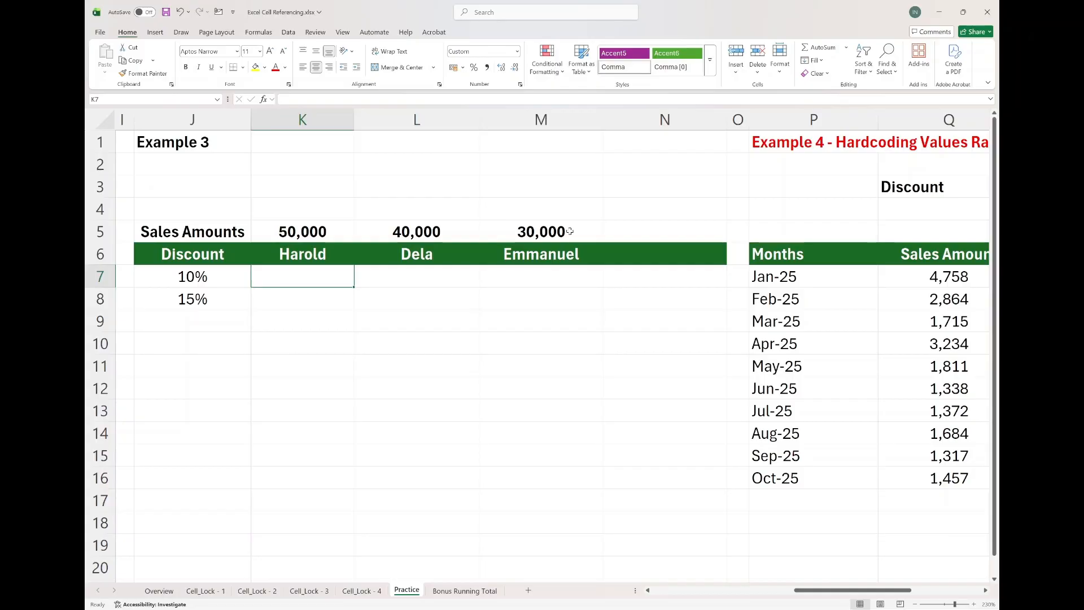
type("=")
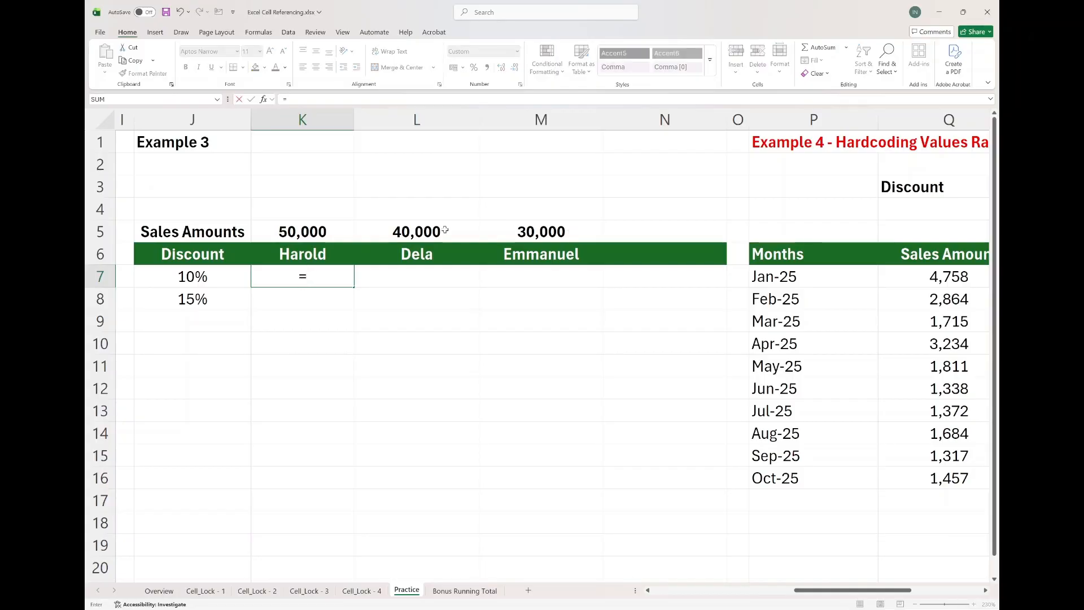
left_click(302, 231)
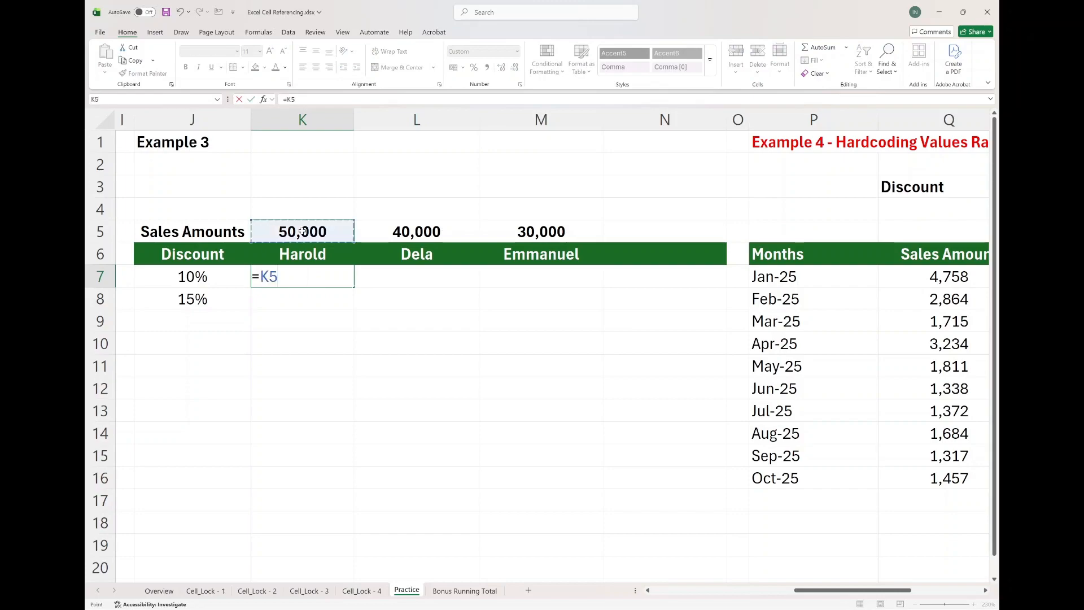
type("*")
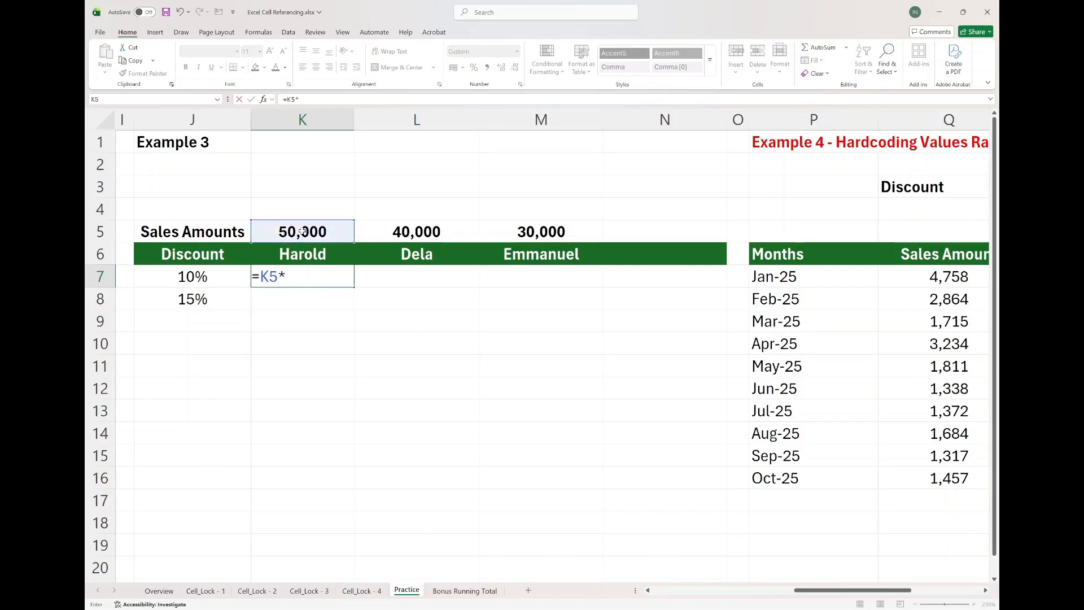
left_click(207, 279)
key("Return")
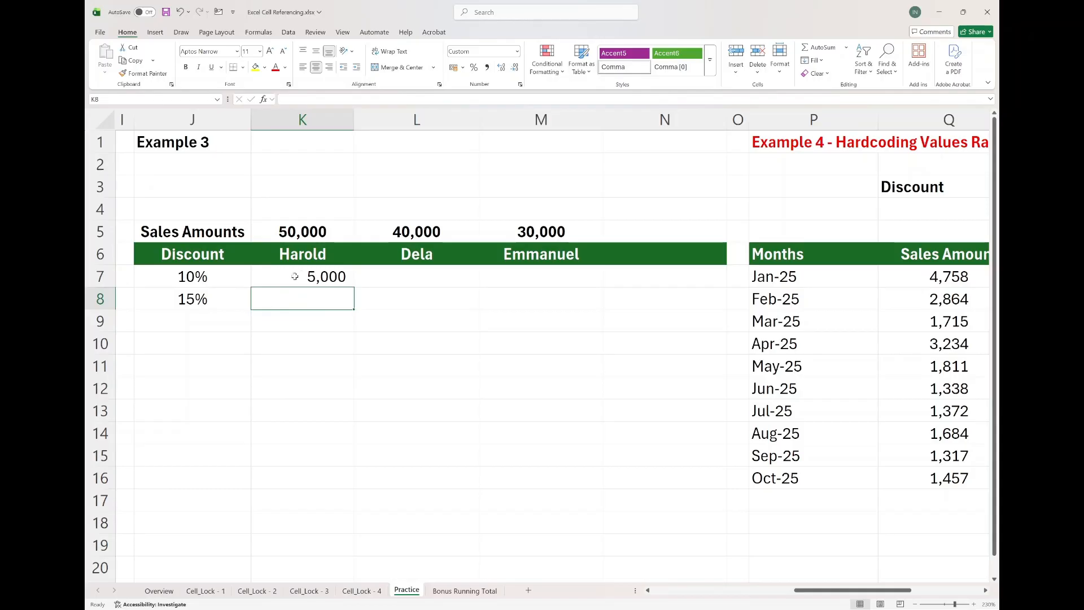
Edit K7's formula to the mixed references =K$5*$J7.
left_click(283, 277)
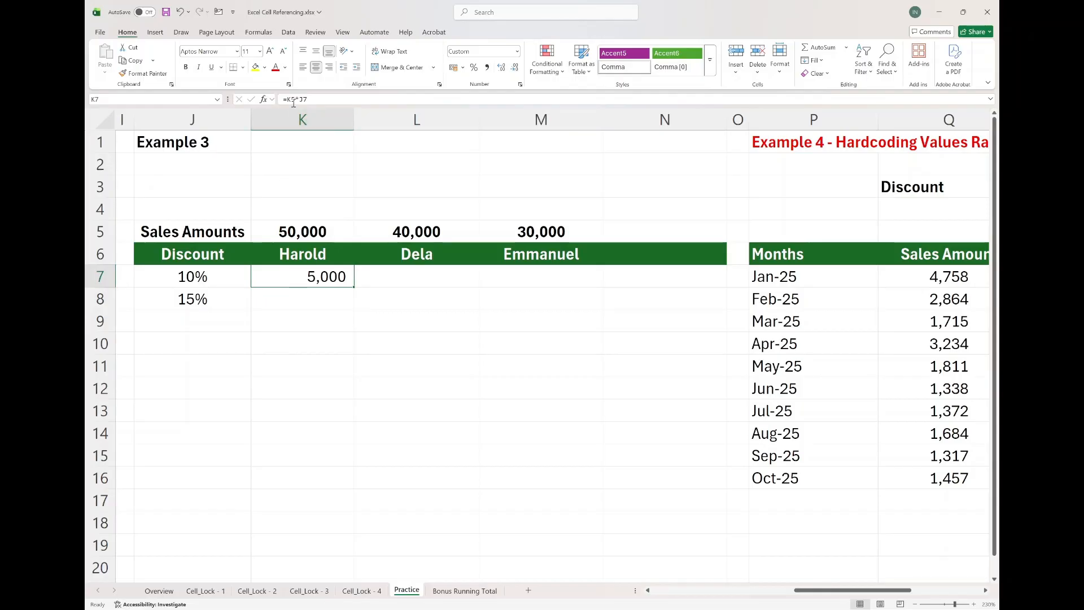
key("F2")
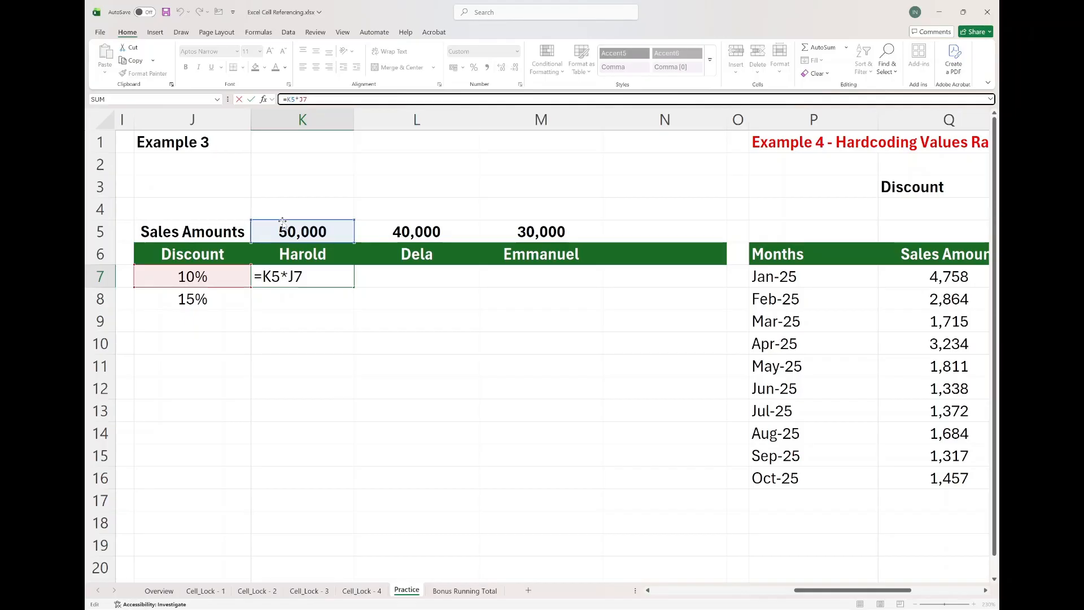
left_click(294, 99)
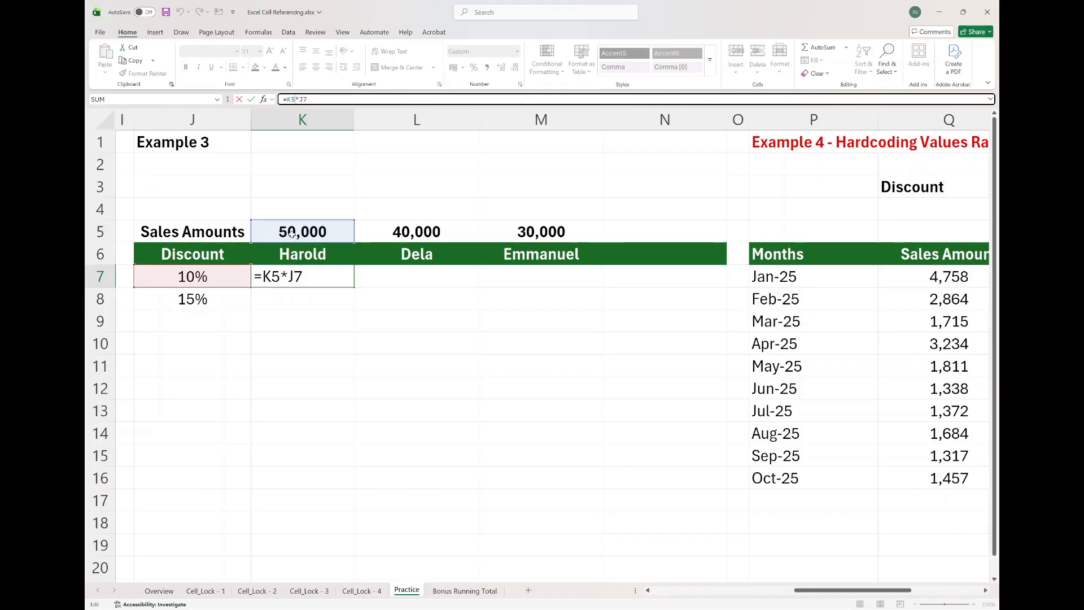
left_click(291, 101)
type("$")
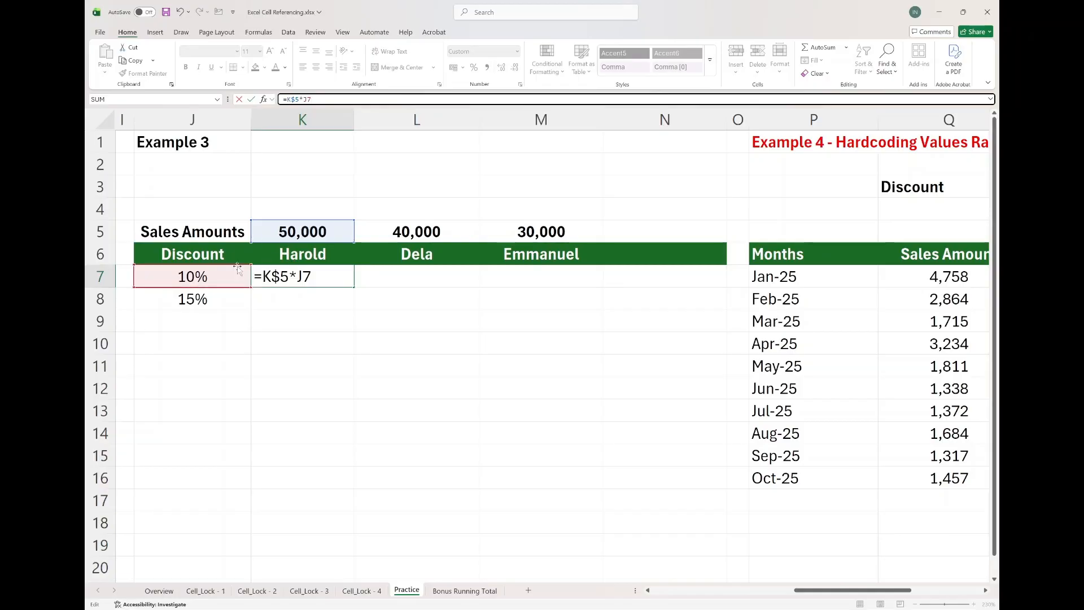
left_click(305, 99)
type("$")
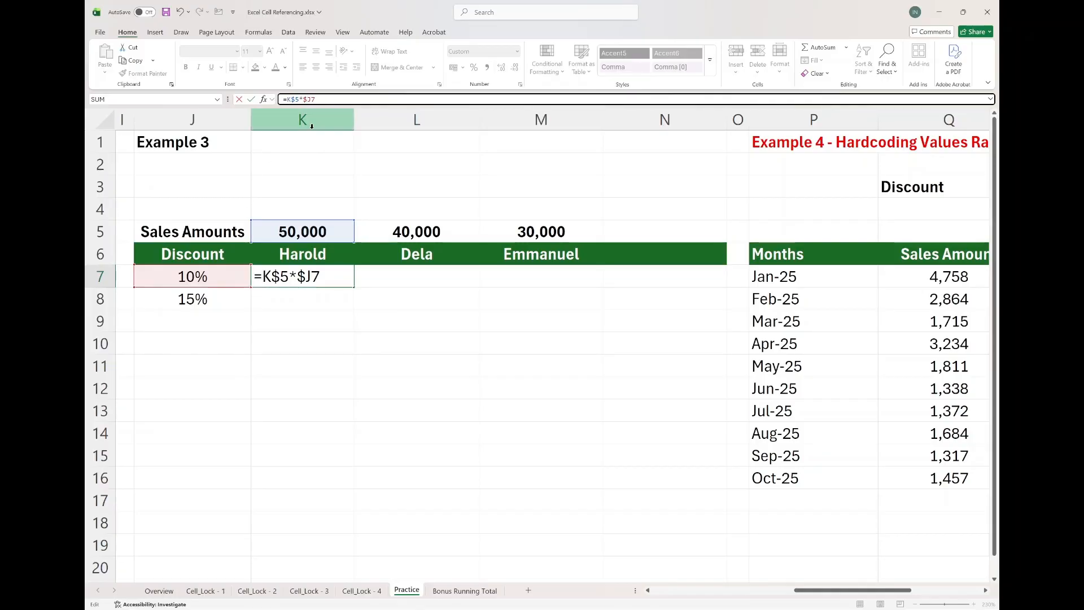
key("Return")
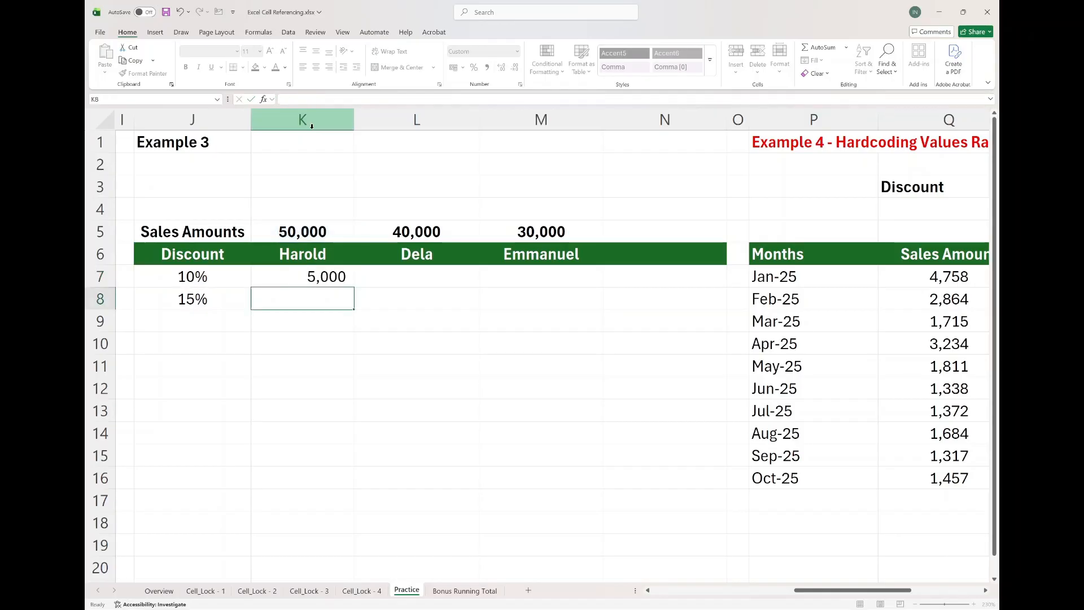
Fill K7's formula across to M7 and inspect M7's formula.
left_click(341, 281)
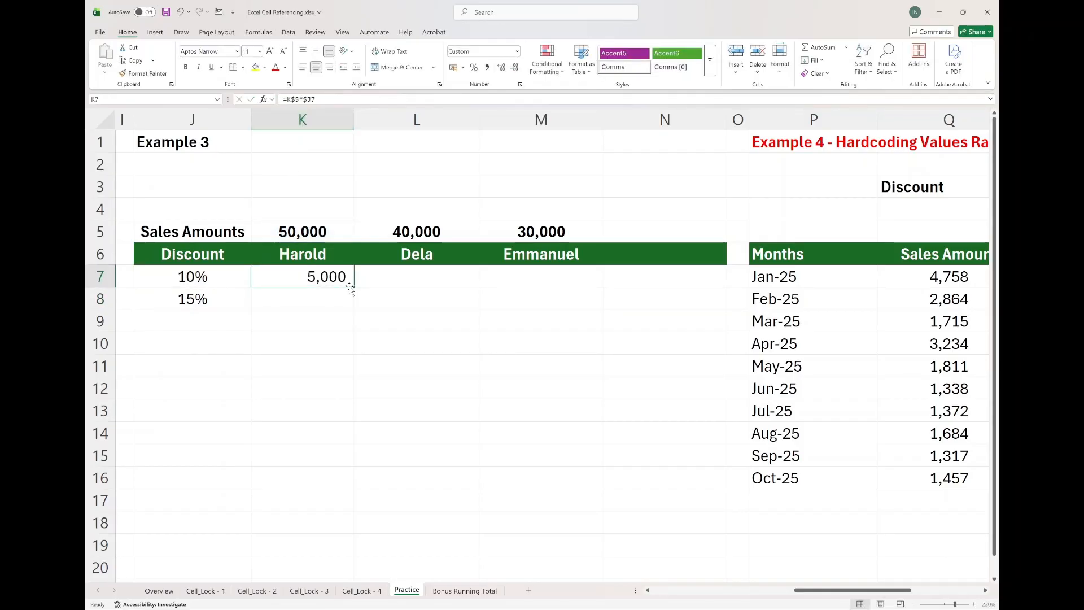
left_click_drag(354, 288, 565, 289)
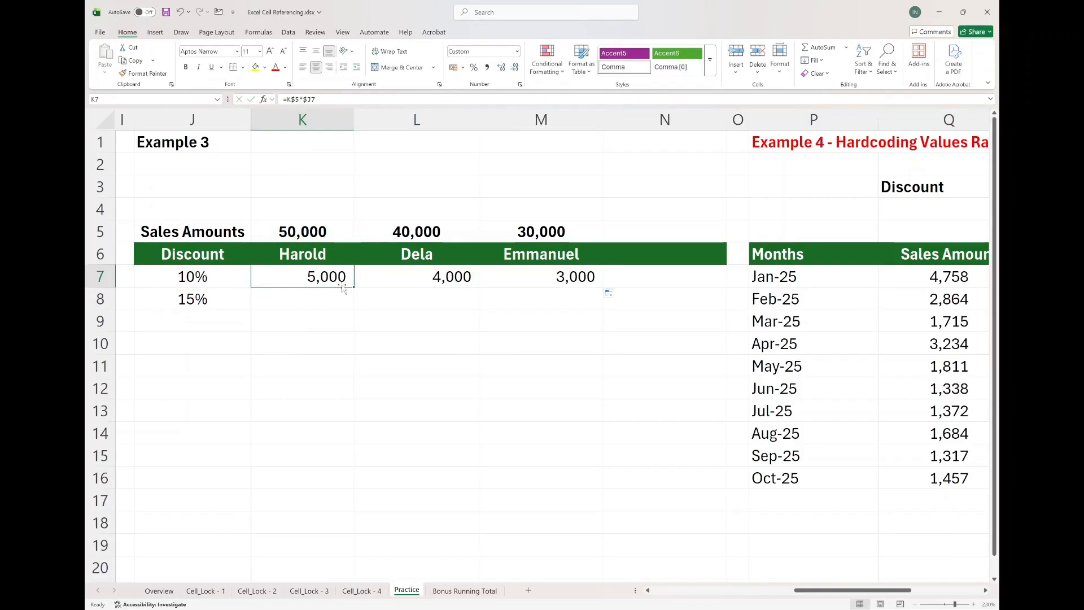
double_click(551, 282)
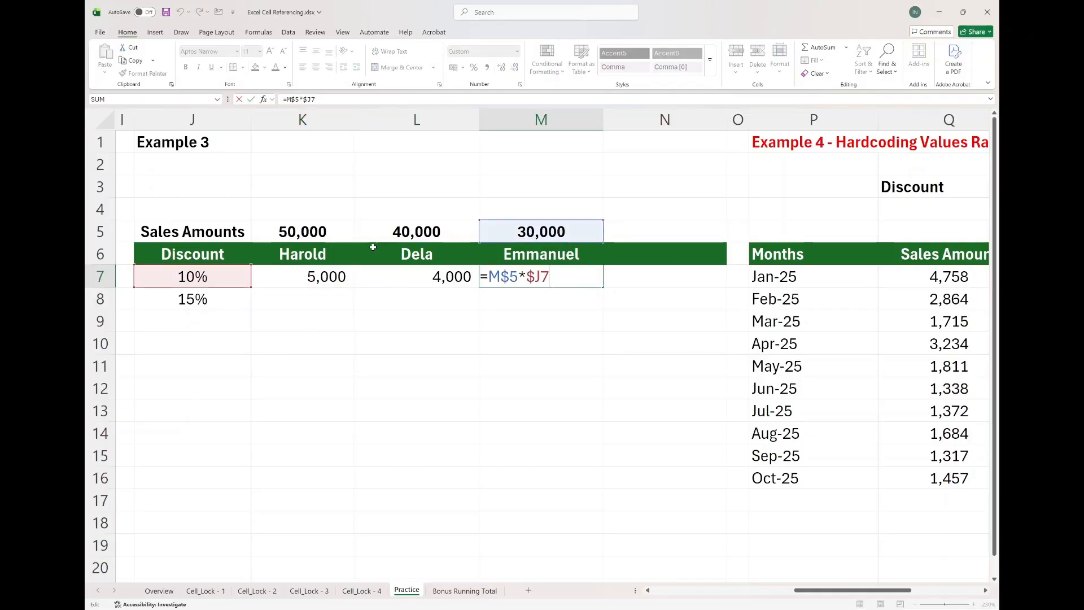
key("Escape")
Fill K7's formula down to K8 and inspect K8's formula.
left_click(339, 280)
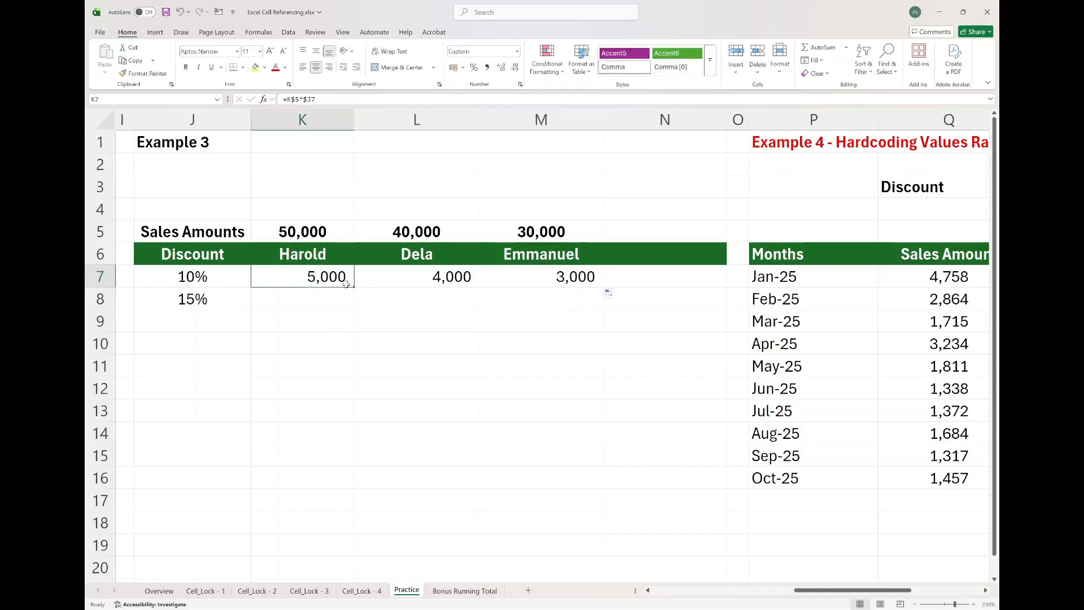
left_click_drag(353, 288, 354, 309)
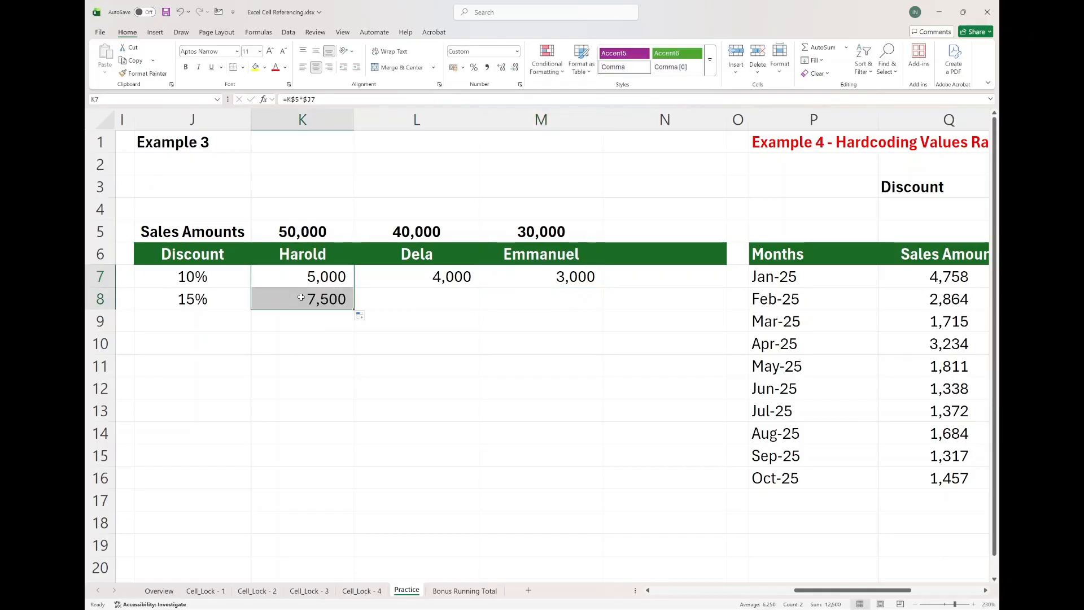
double_click(254, 298)
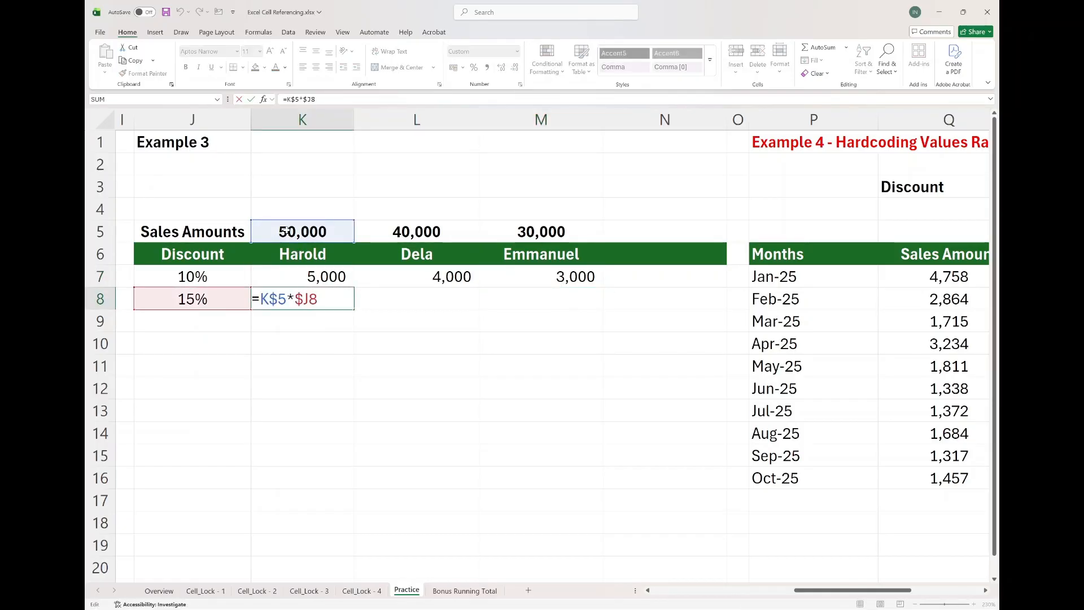
key("Escape")
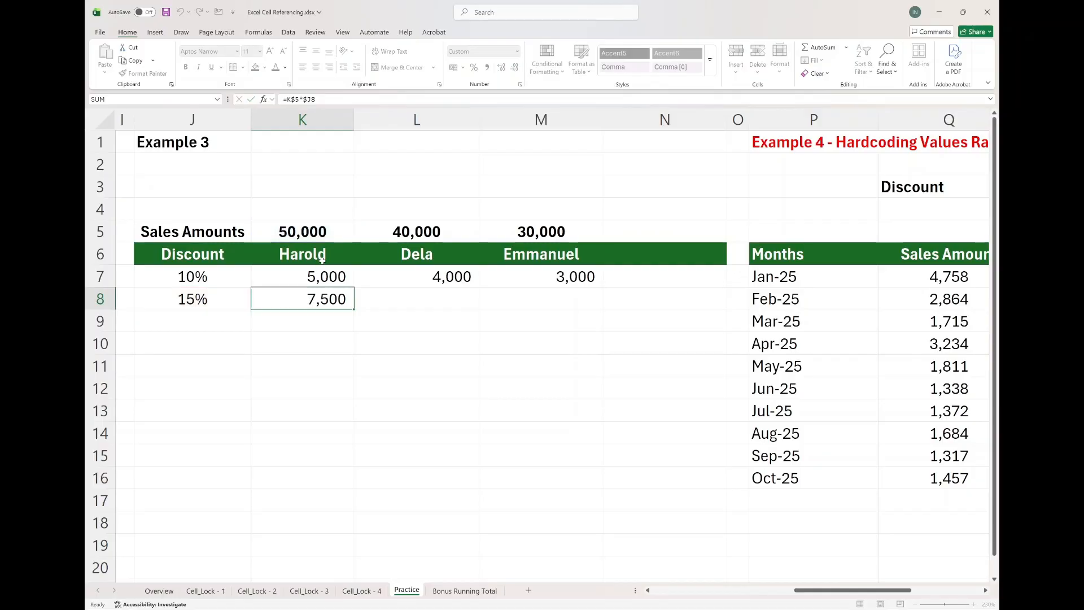
Fill K8's formula across to M8, inspect M8's formula, and review the K7:M8 discount block.
left_click(358, 314)
left_click_drag(355, 309, 557, 303)
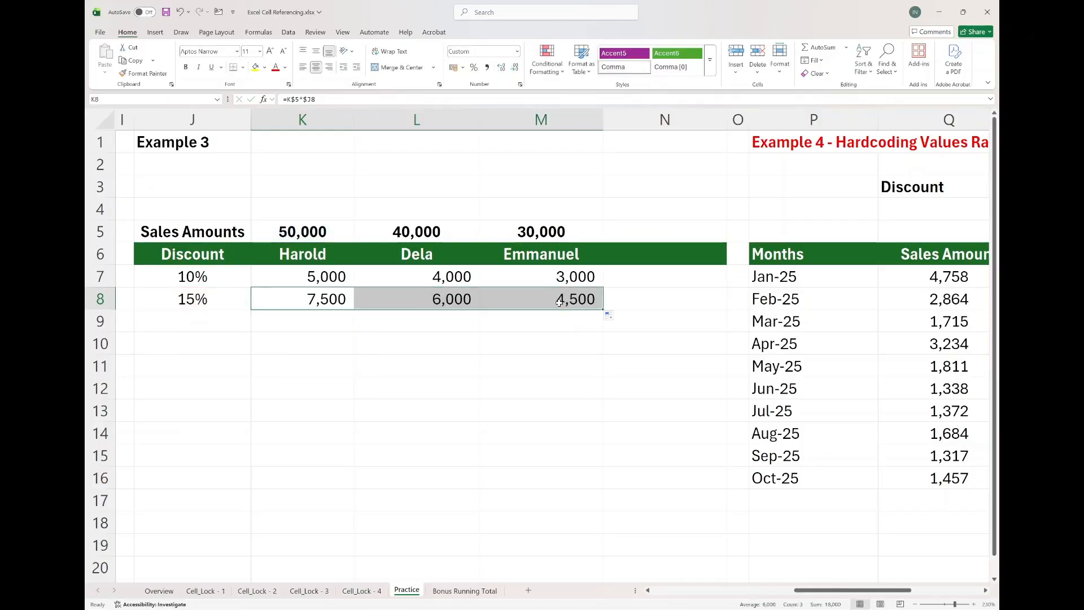
double_click(559, 303)
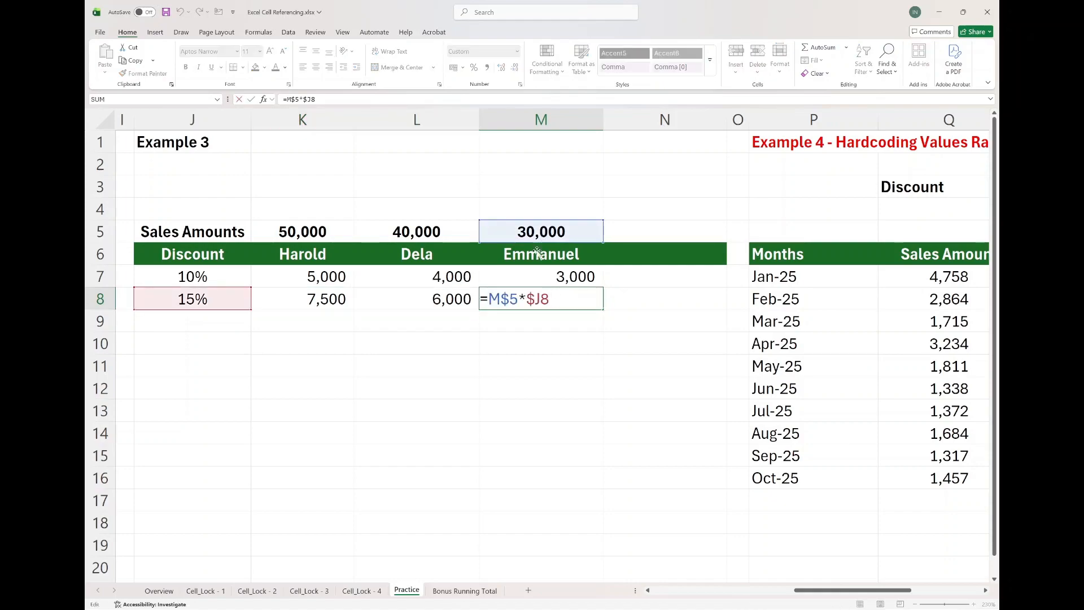
key("Escape")
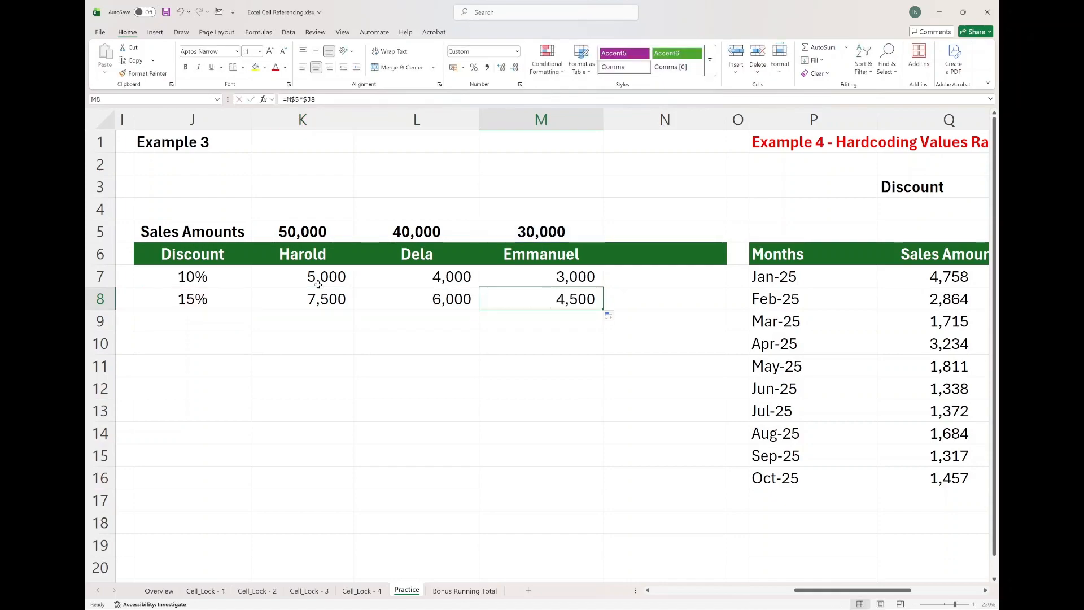
left_click(321, 285)
left_click_drag(354, 287, 604, 307)
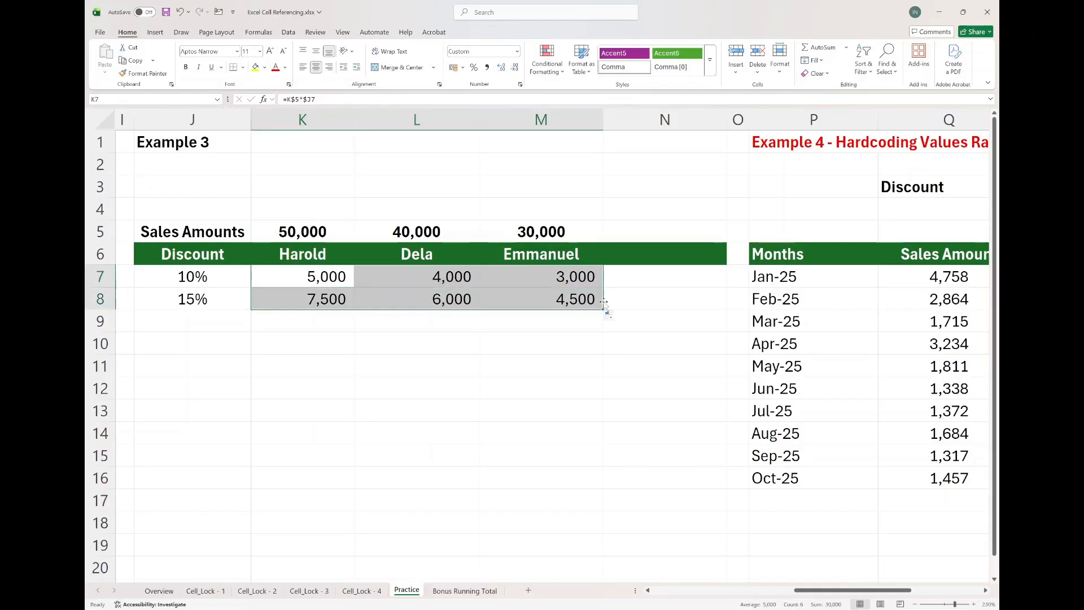
left_click(569, 293)
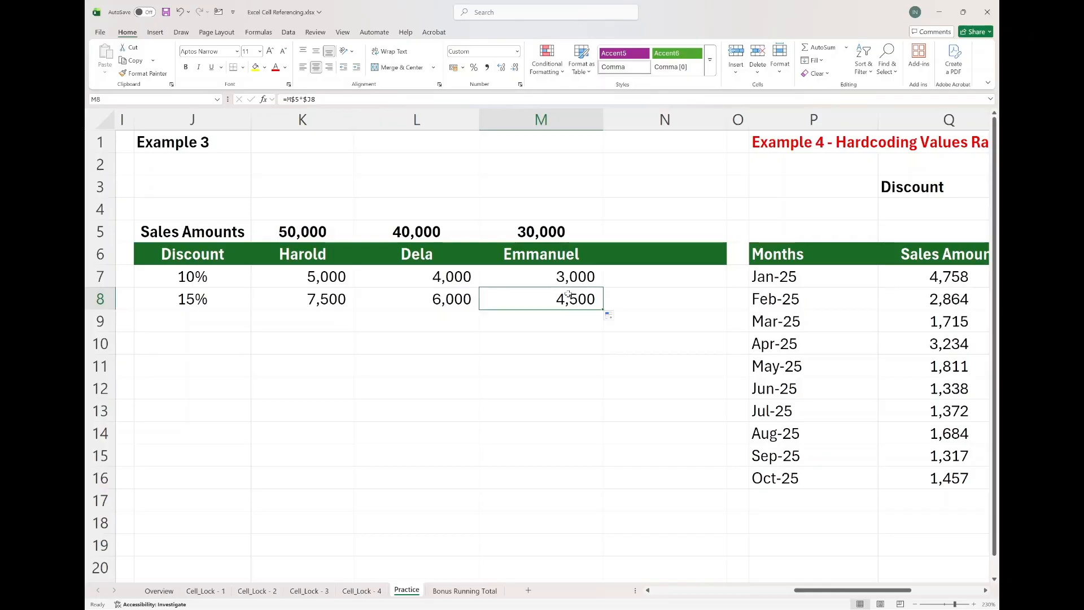
Clear the discount amounts in C7:C16 of Example 1.
scroll(568, 294, "right", 5)
scroll(569, 296, "left", 5)
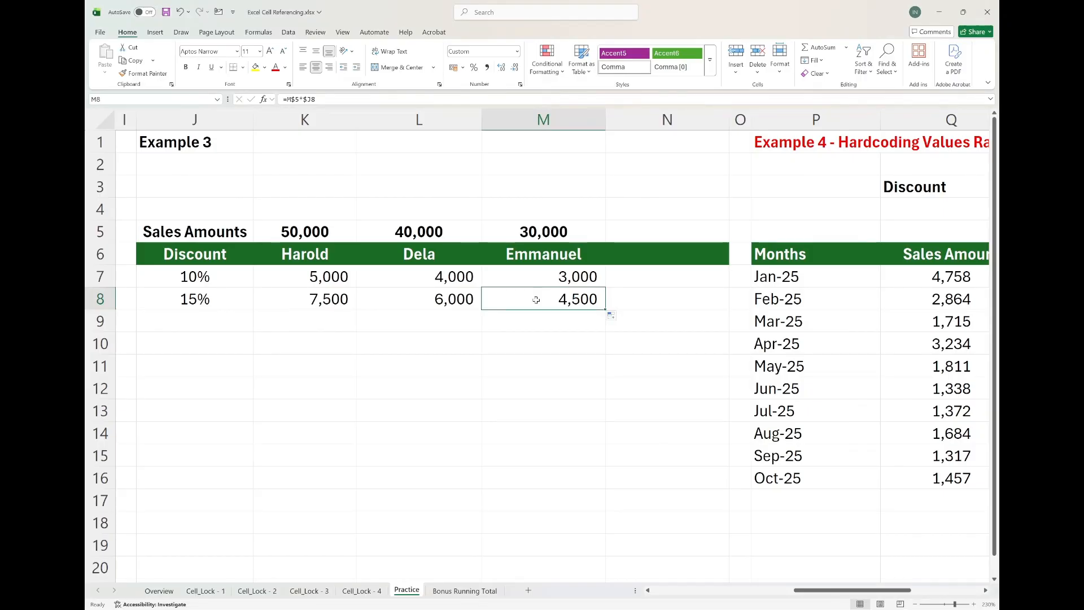
scroll(536, 299, "left", 8)
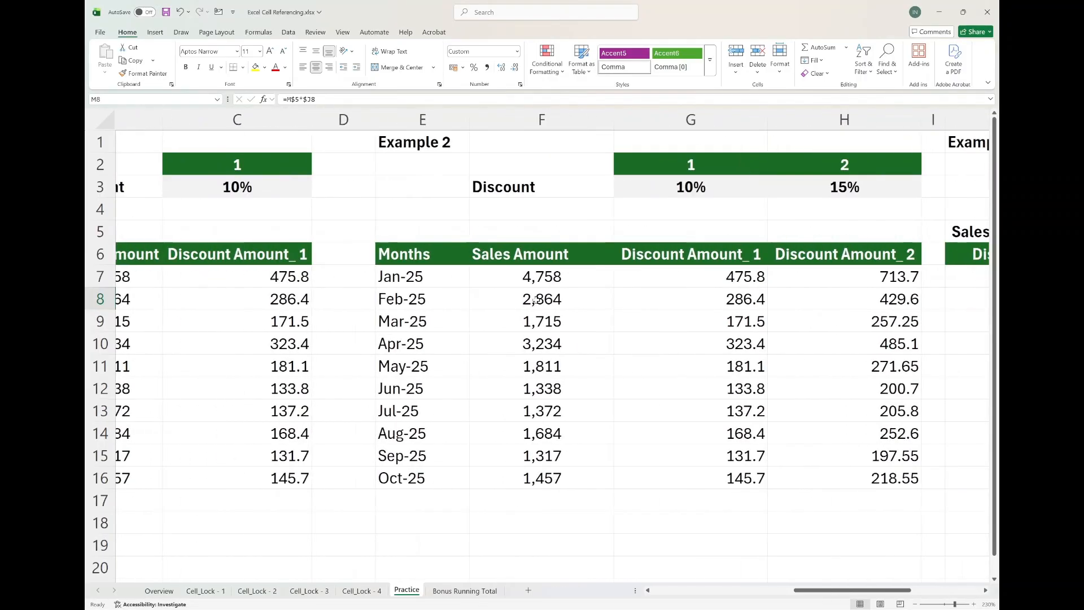
left_click_drag(371, 276, 392, 477)
key("Delete")
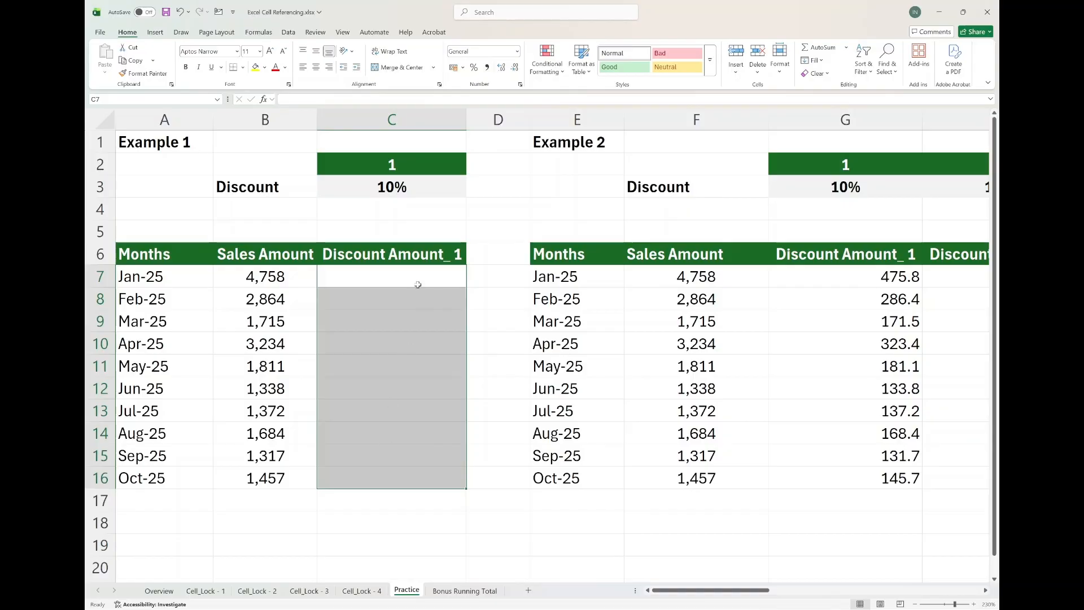
In Example 1, enter =B7*C3 in C7 to compute January's discount amount.
left_click(423, 275)
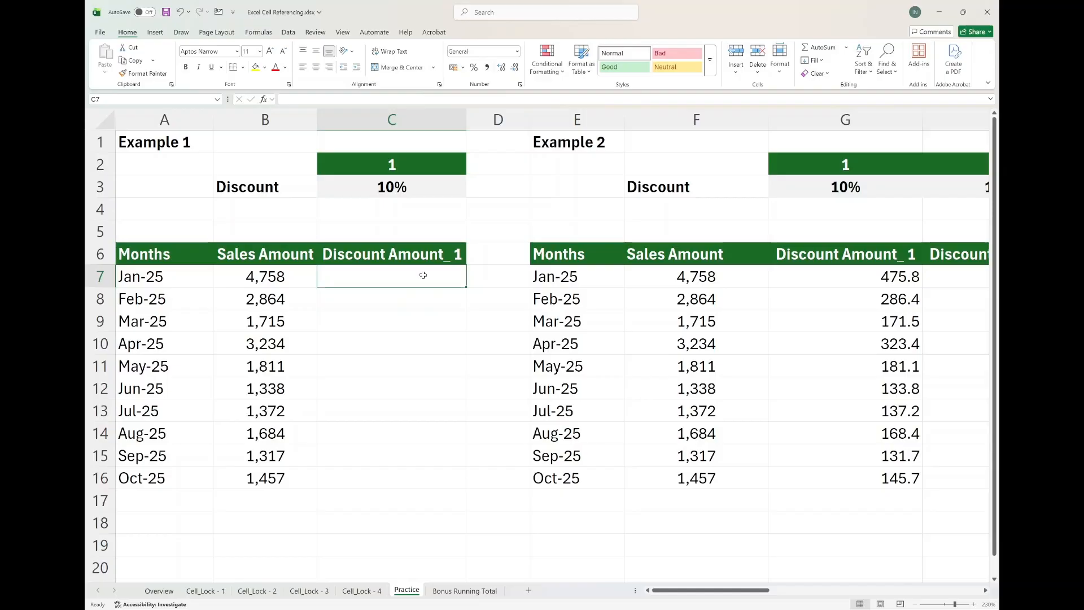
type("=")
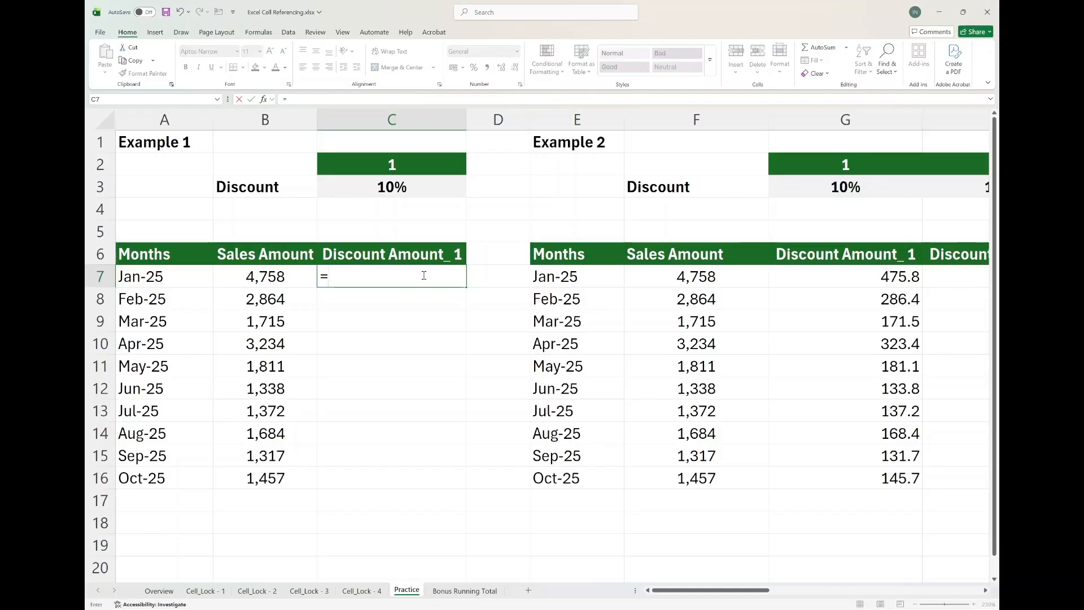
left_click(252, 276)
type("*")
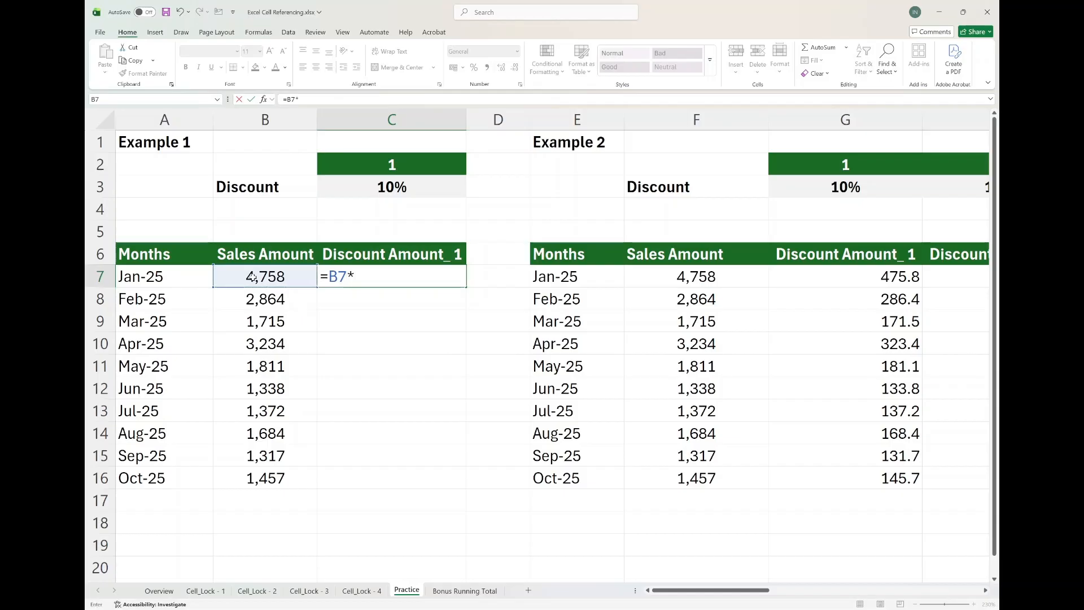
left_click(341, 187)
type("#")
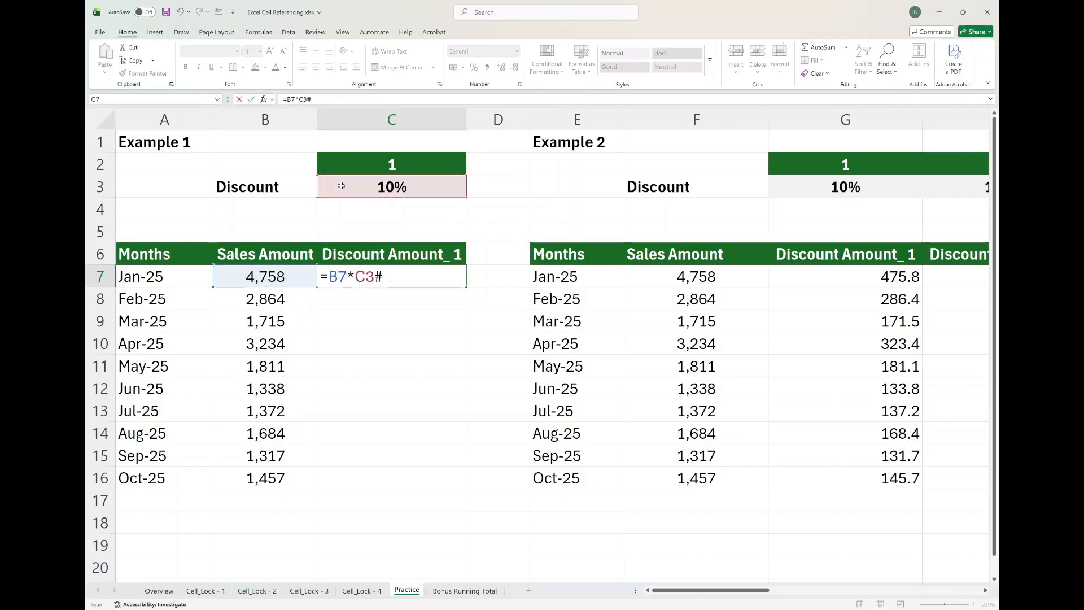
key("BackSpace")
key("Return")
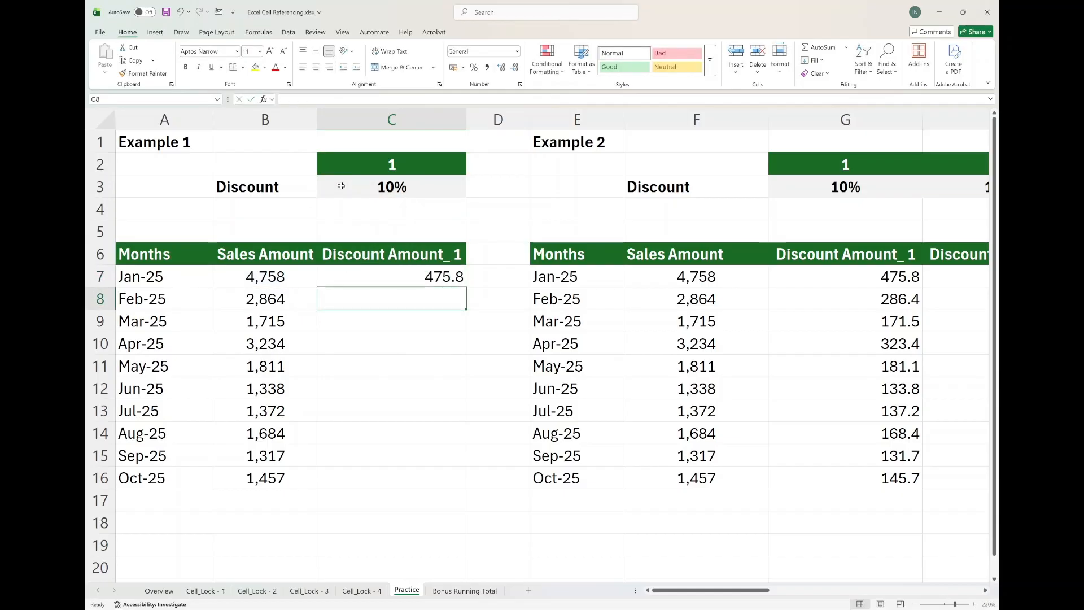
key("Up")
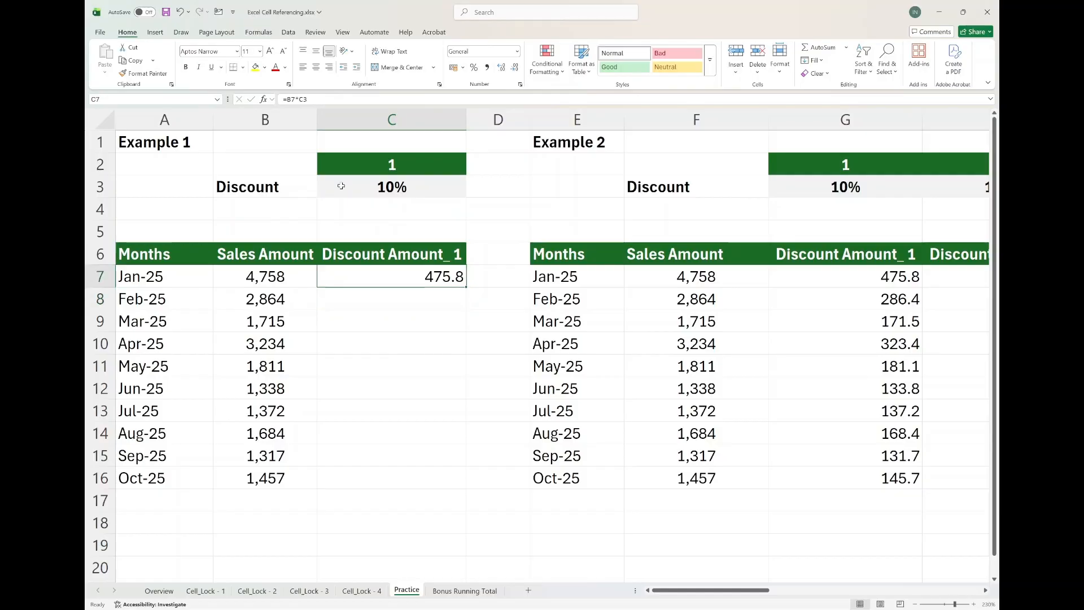
Cycle the C3 reference in C7's formula through the absolute and mixed forms, ending back at relative C3.
left_click(310, 100)
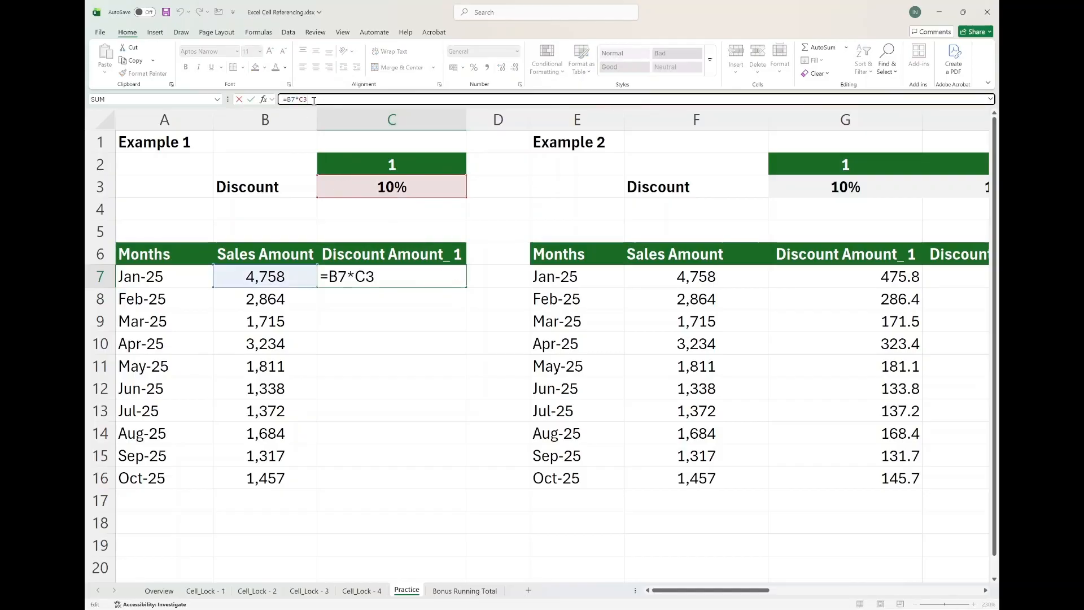
left_click_drag(314, 101, 301, 102)
key("F4")
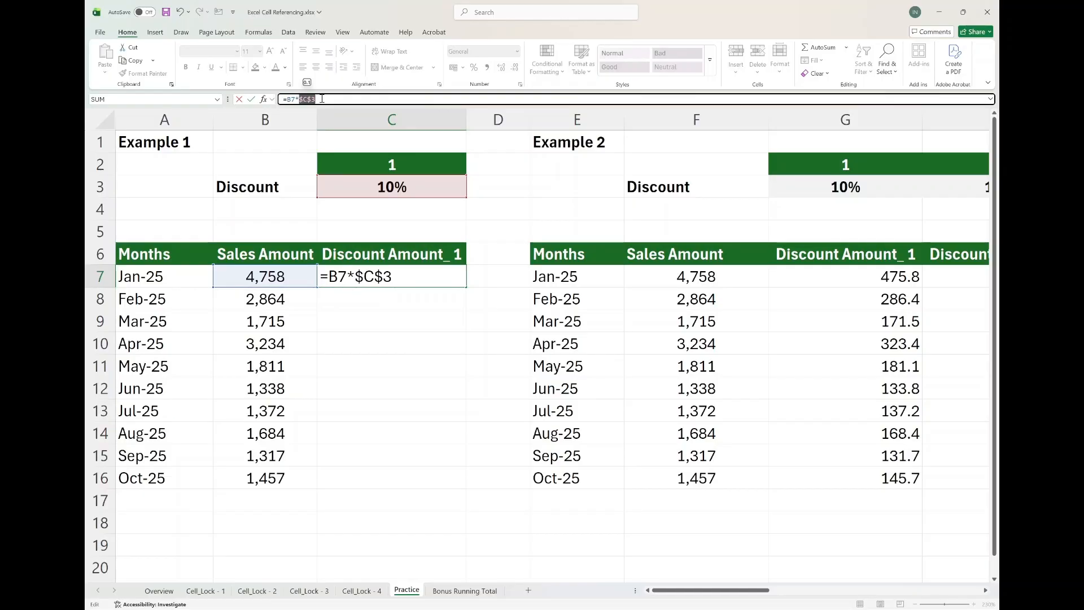
key("F4")
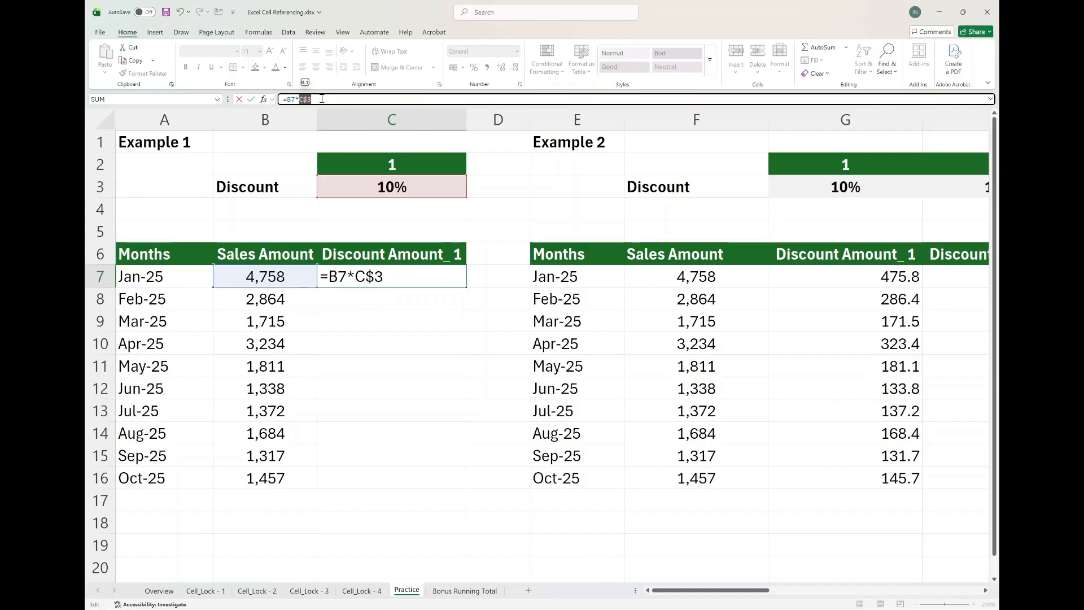
key("F4")
key("F4")
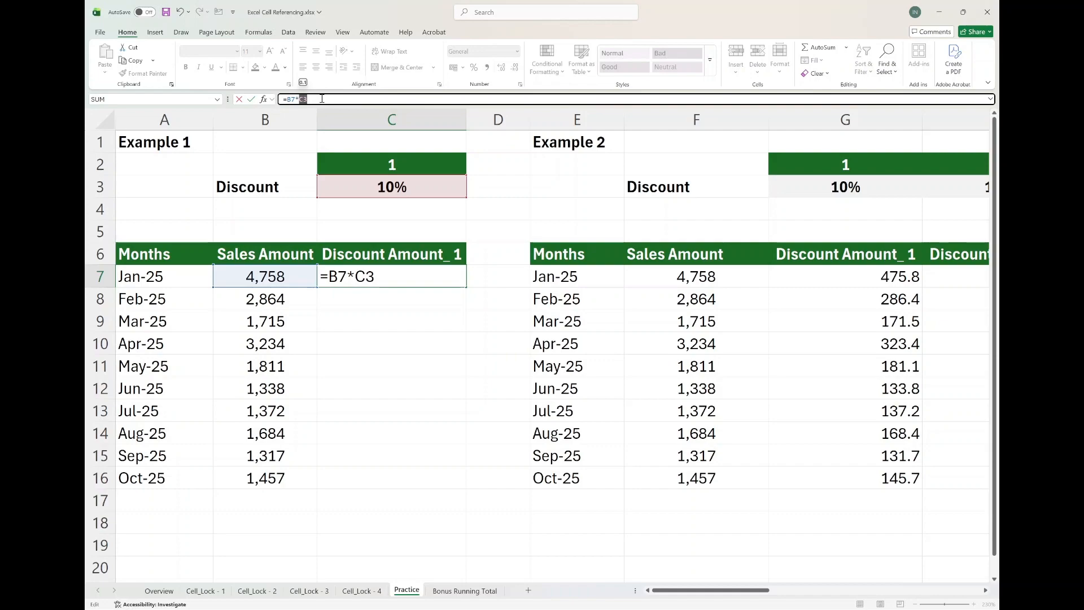
key("F4")
key("F4")
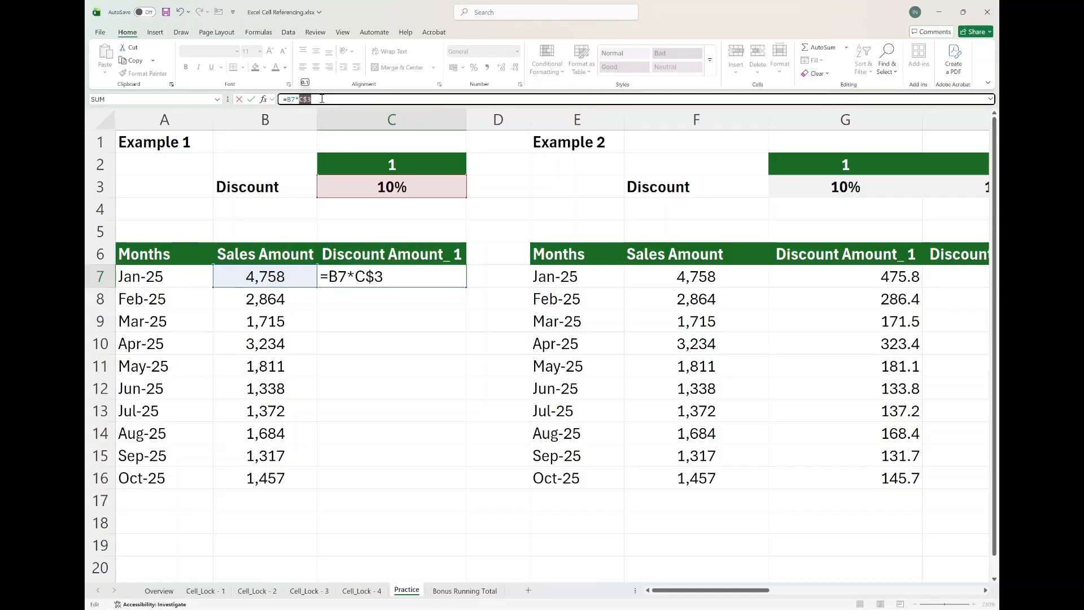
key("F4")
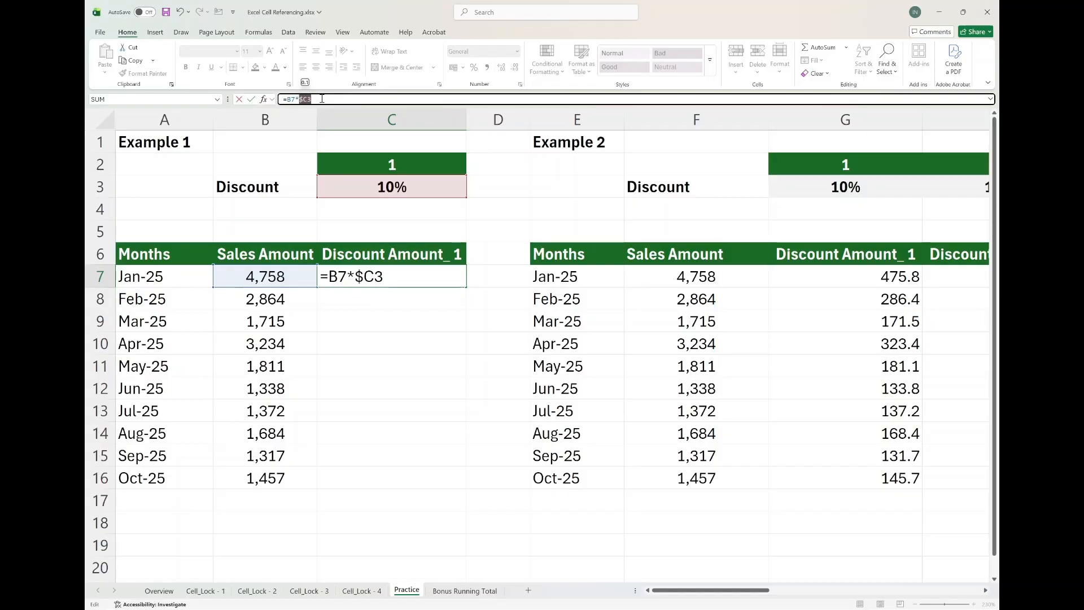
key("F4")
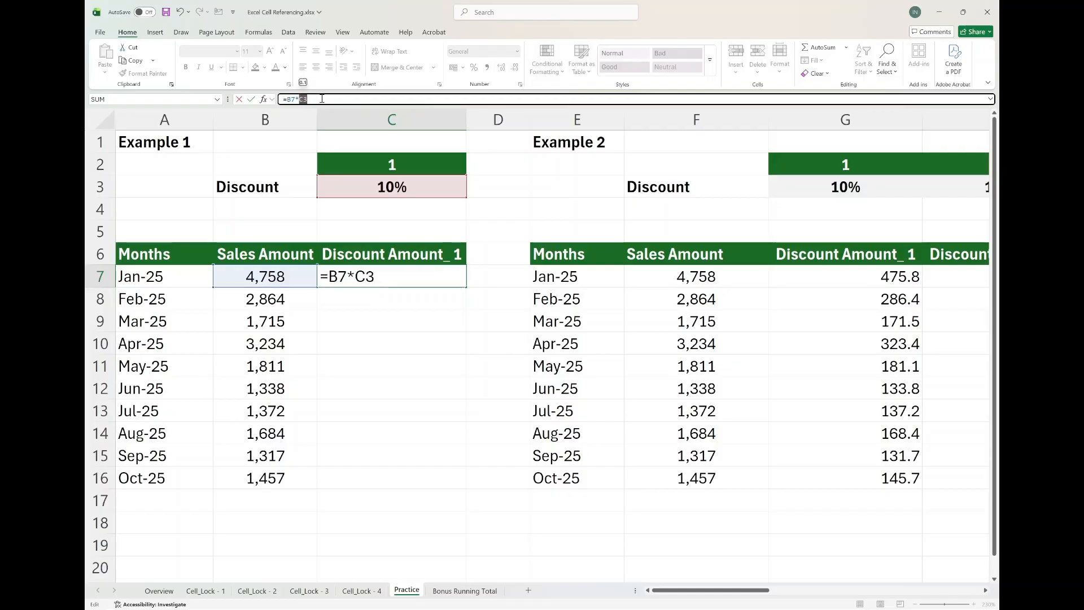
key("ctrl+Return")
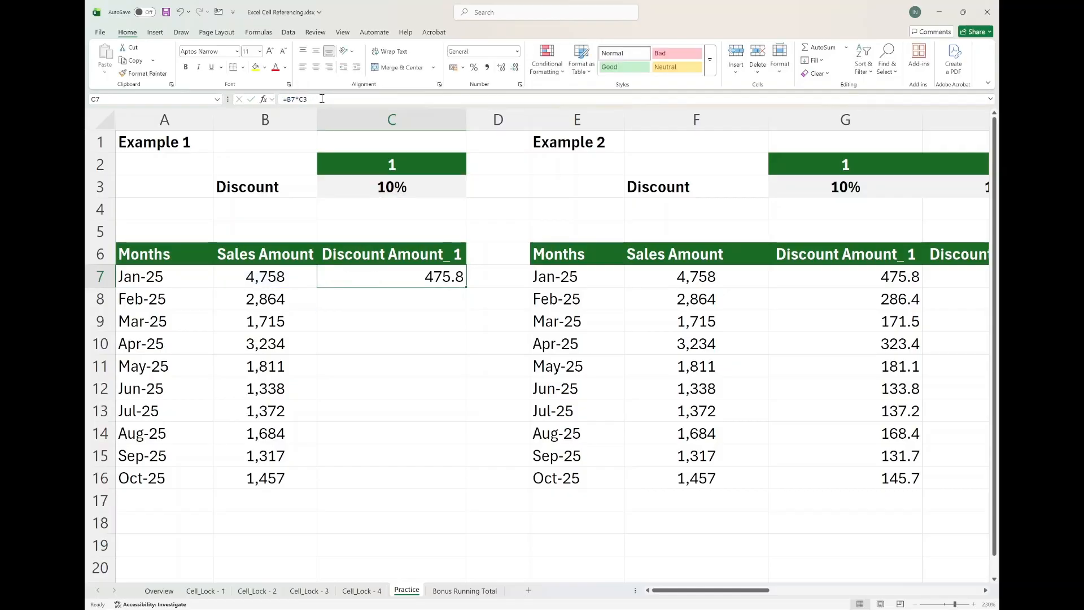
Try a SUM formula over B7:B9 in C7, cycling the range's reference types, and cancel it.
type("=sum")
key("Tab")
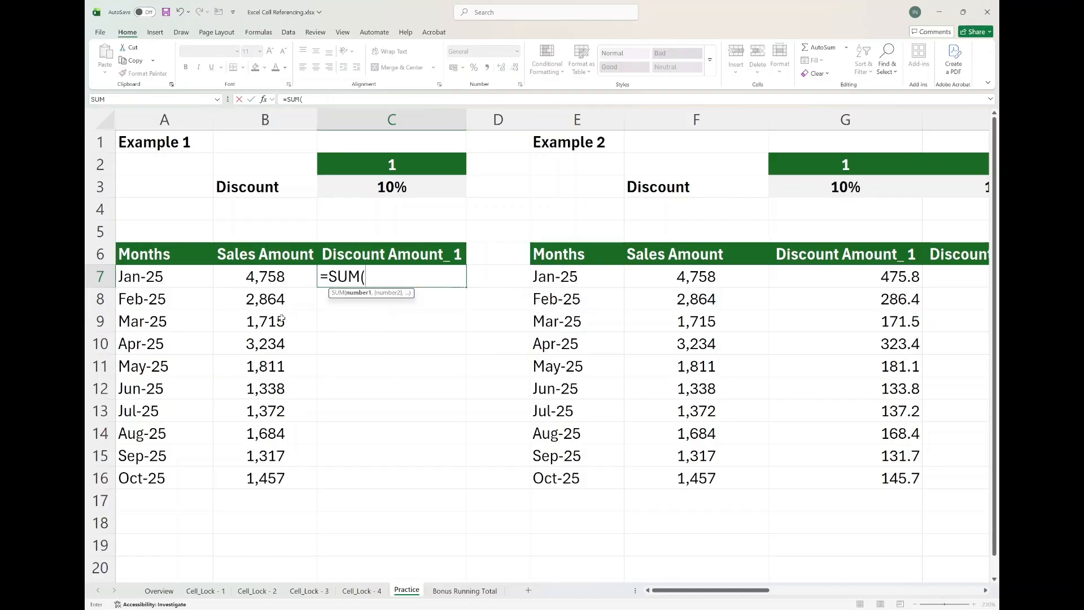
left_click_drag(279, 280, 282, 316)
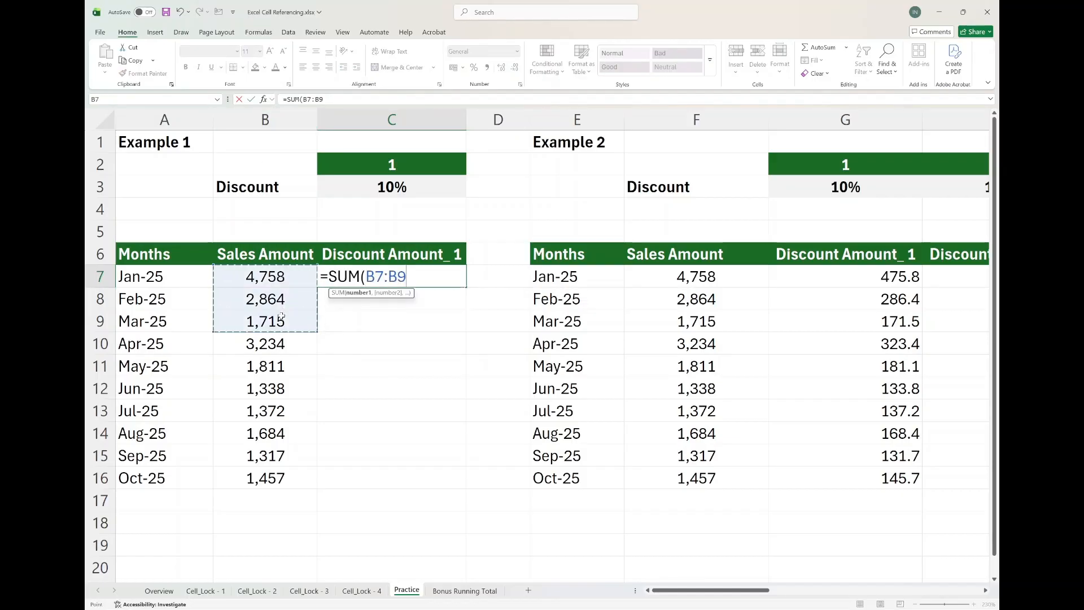
left_click_drag(325, 100, 305, 99)
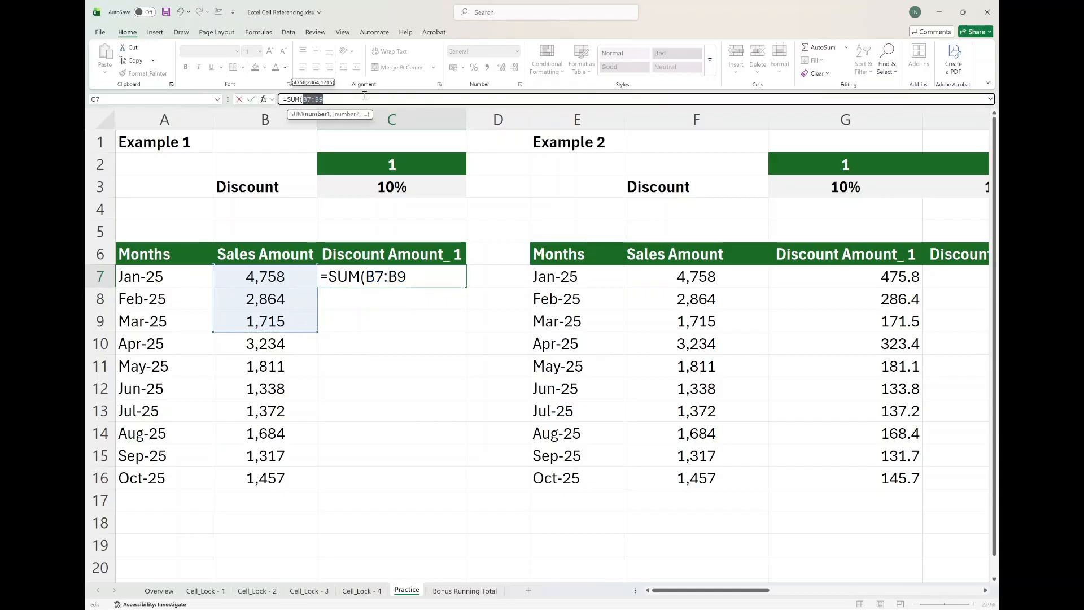
key("F4")
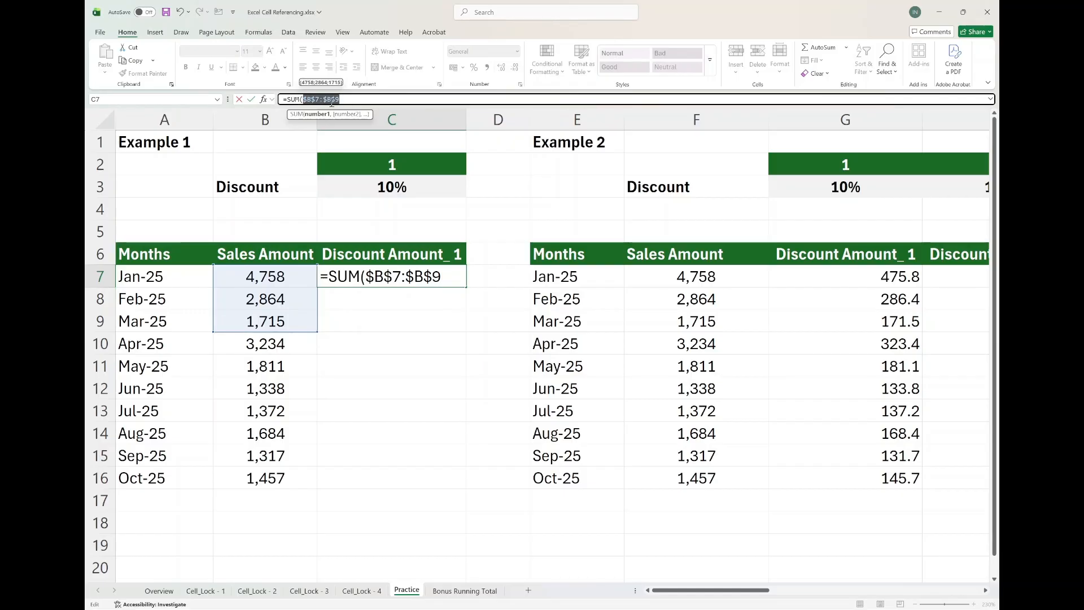
key("F4")
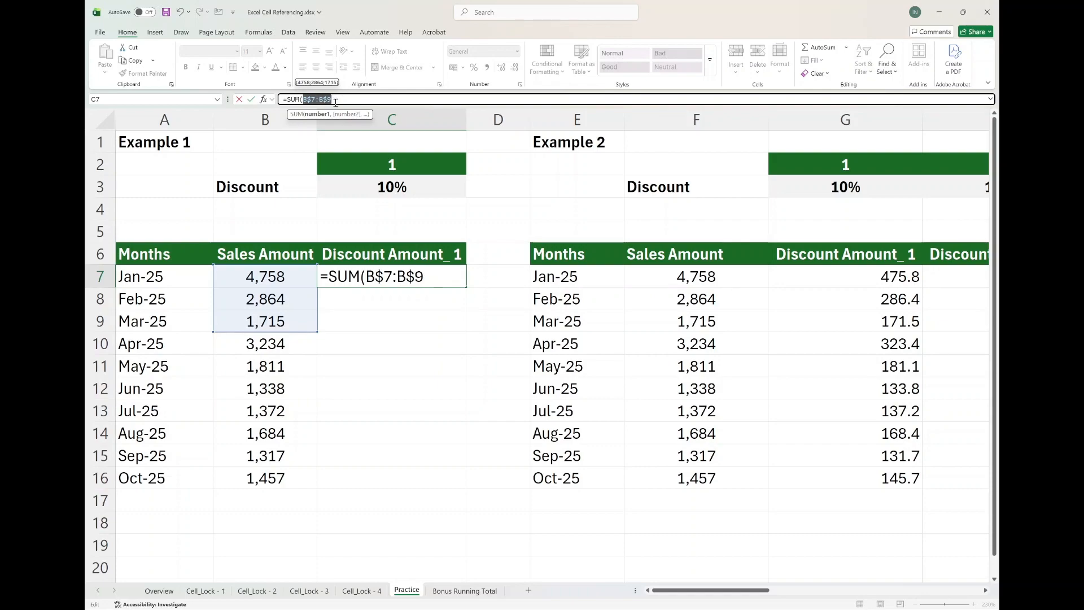
key("F4")
key("F4")
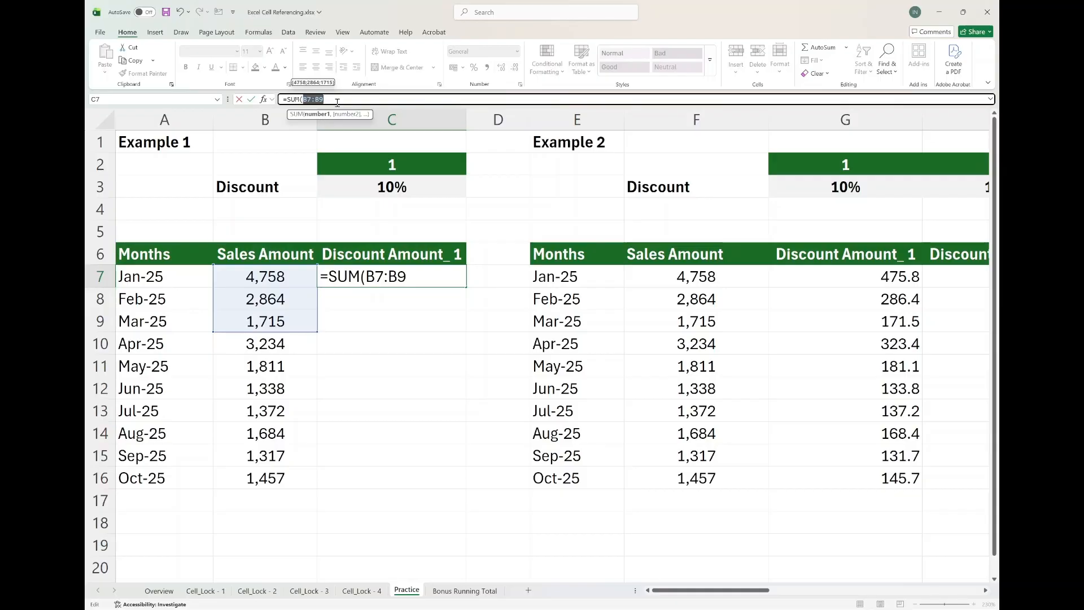
key("Escape")
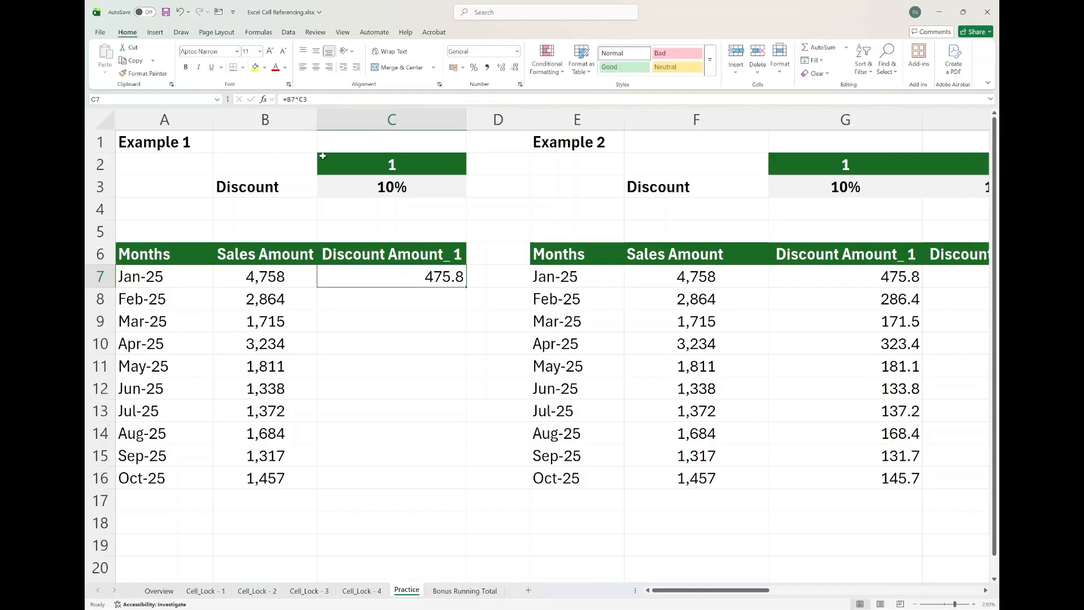
In Example 4, enter the hardcoded formula =Q7*10% in R7.
scroll(381, 193, "right", 10)
scroll(381, 193, "right", 10)
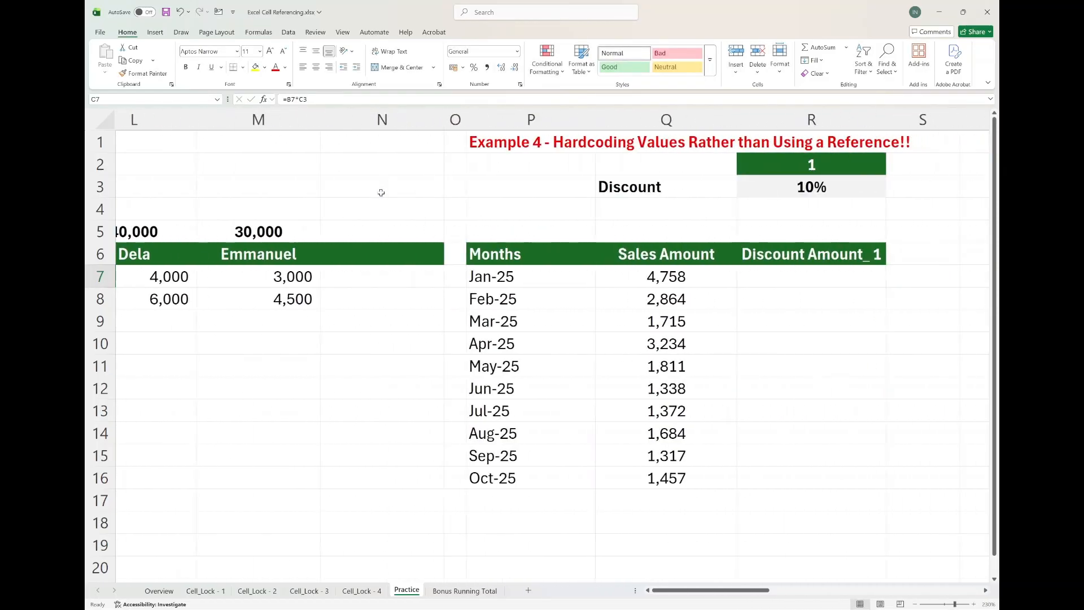
left_click(481, 282)
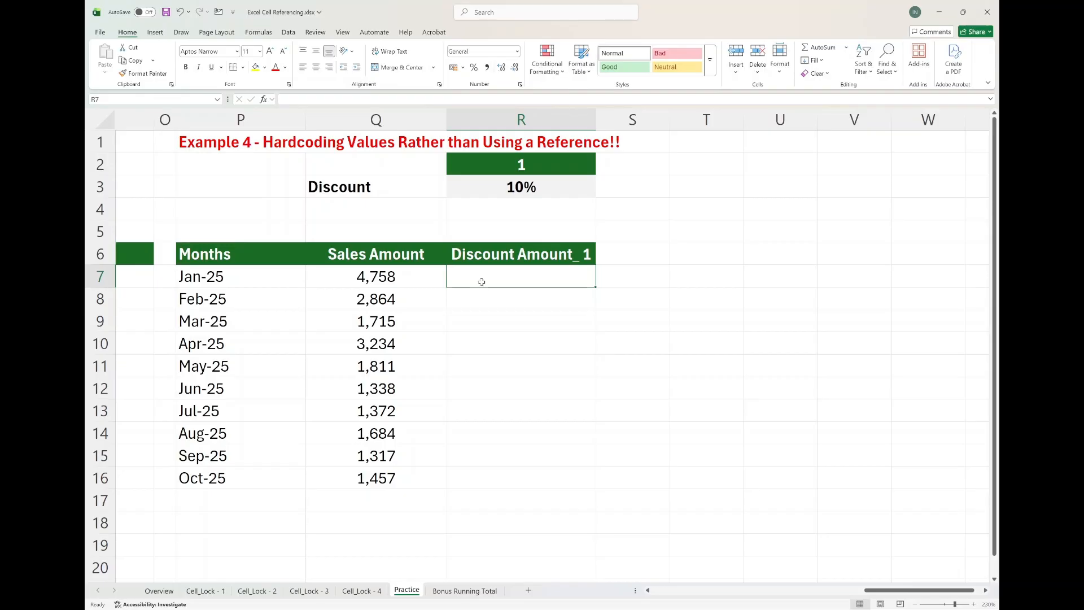
left_click(441, 103)
type("=")
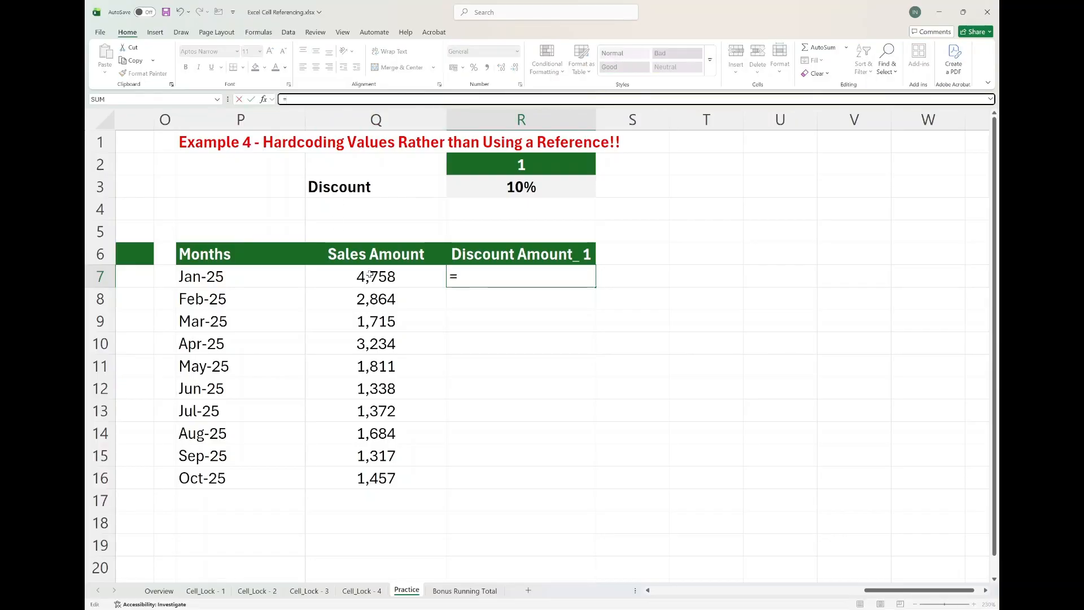
left_click(375, 276)
type("*")
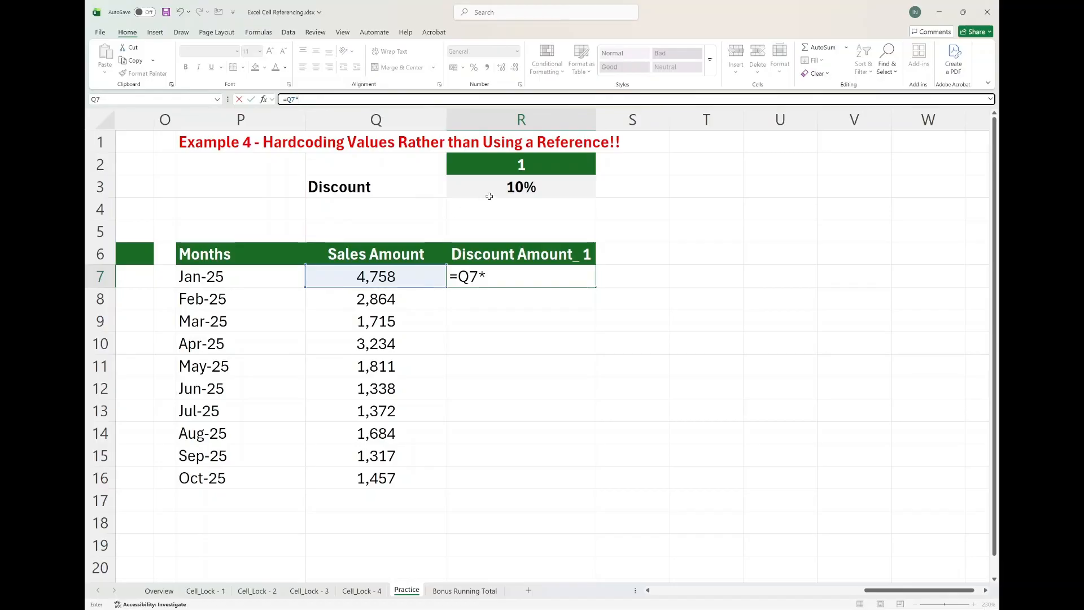
type("10%")
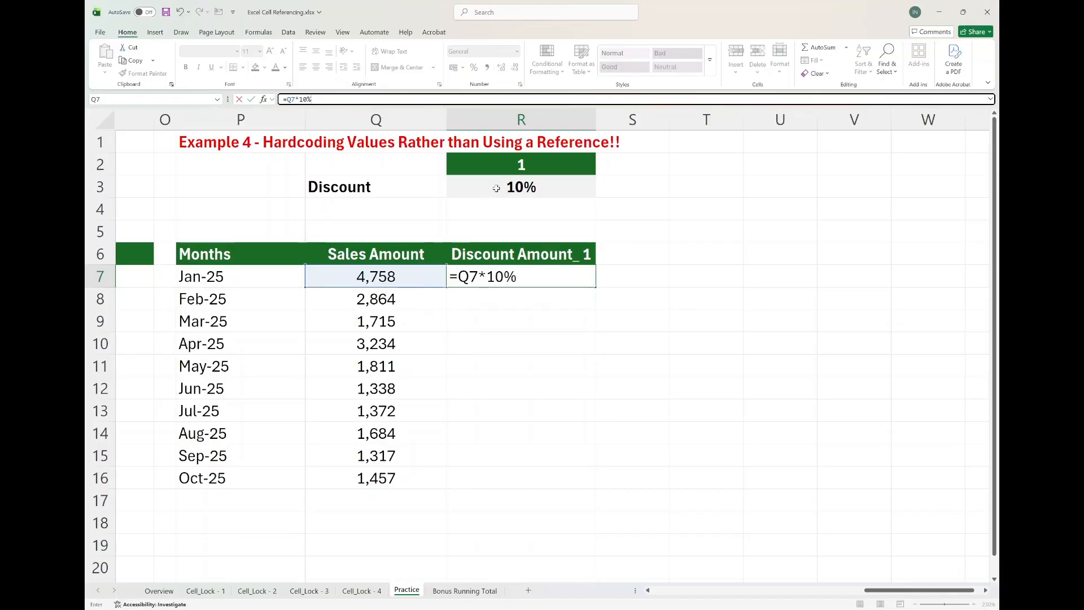
key("Return")
key("Up")
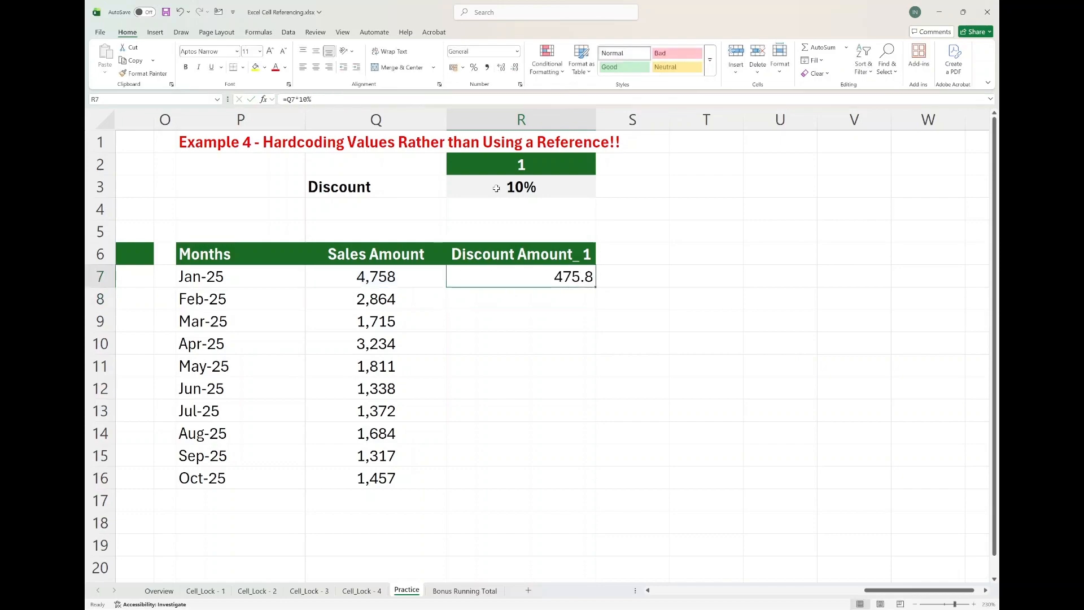
In Example 4, fill R7's hardcoded discount formula down through R16 and review the formula in R7.
left_click_drag(594, 286, 572, 492)
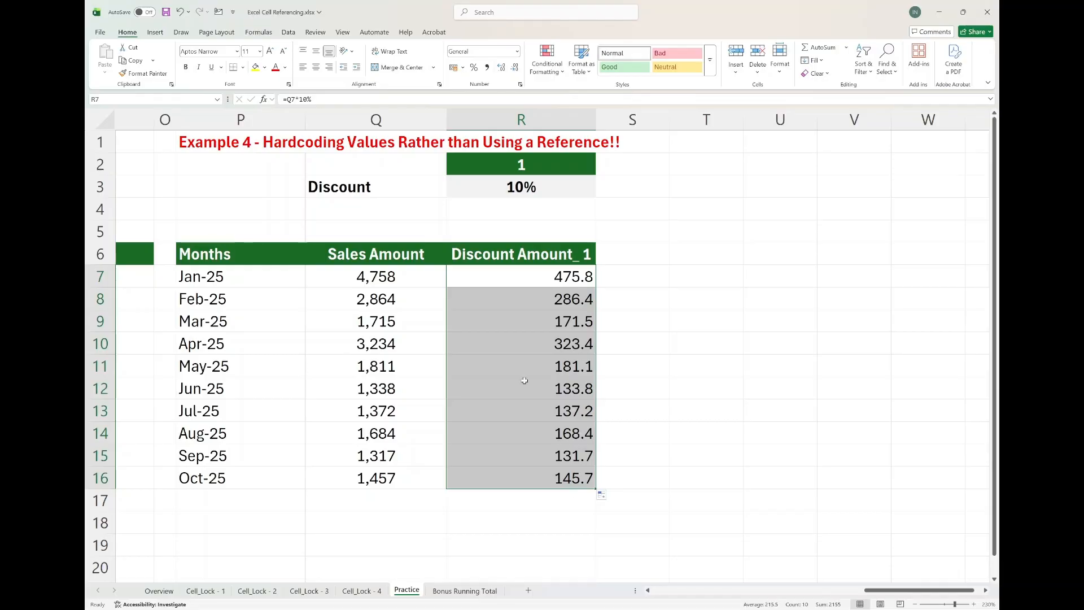
left_click(503, 276)
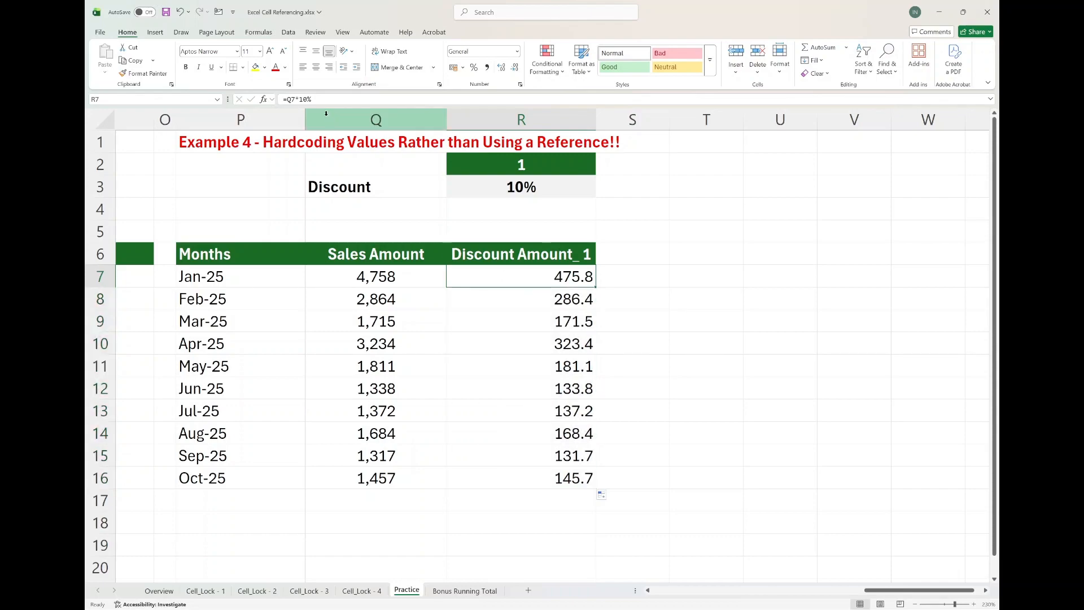
left_click(309, 101)
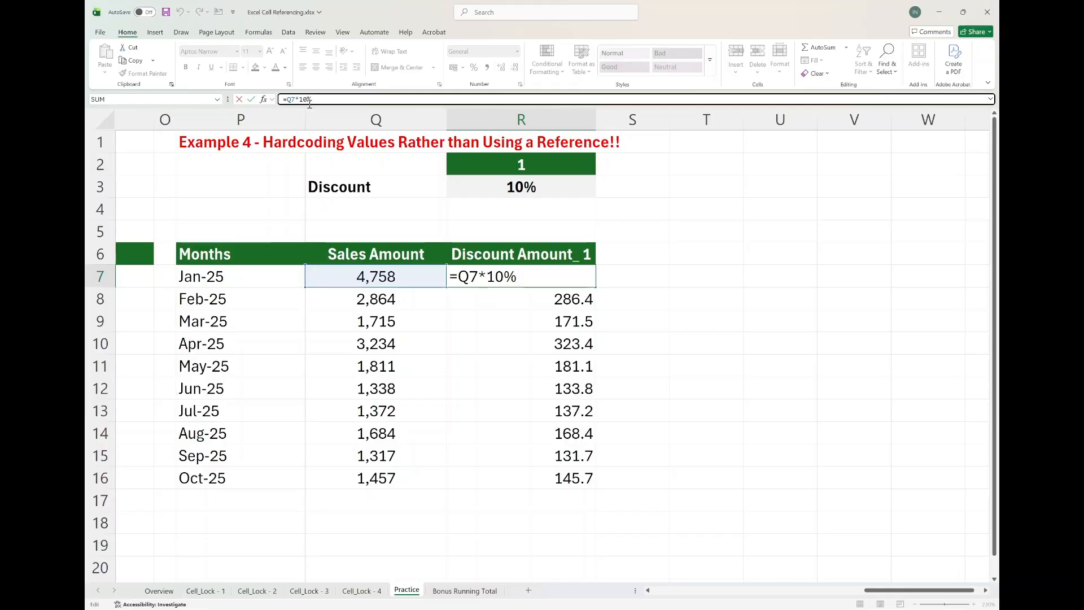
key("ctrl+Return")
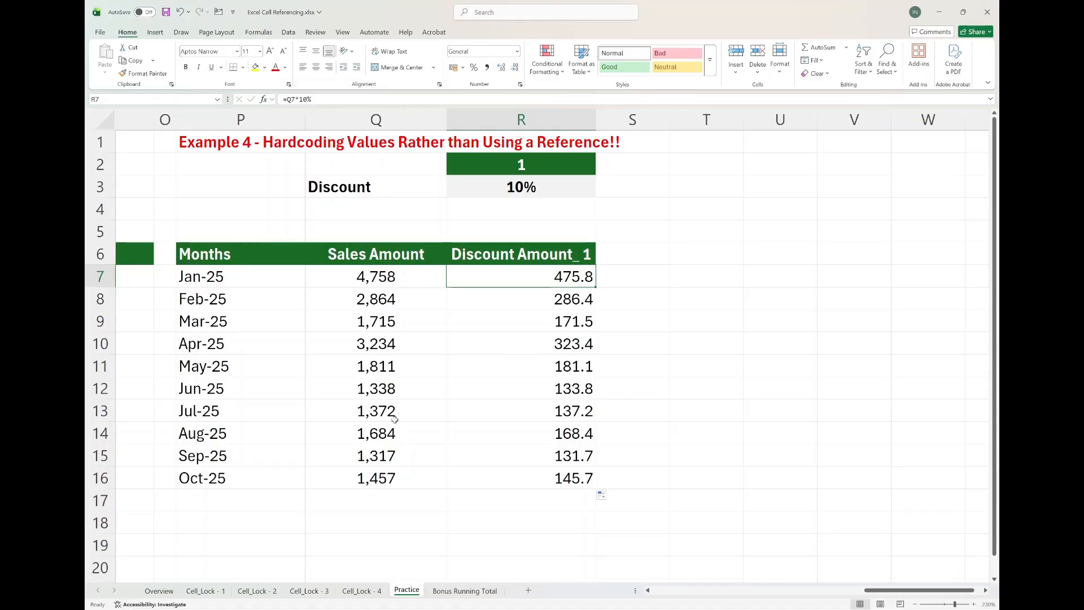
On the Bonus Running Total sheet, enter =SUM(A4:A4) in C4 to start the cumulative sum.
left_click(457, 589)
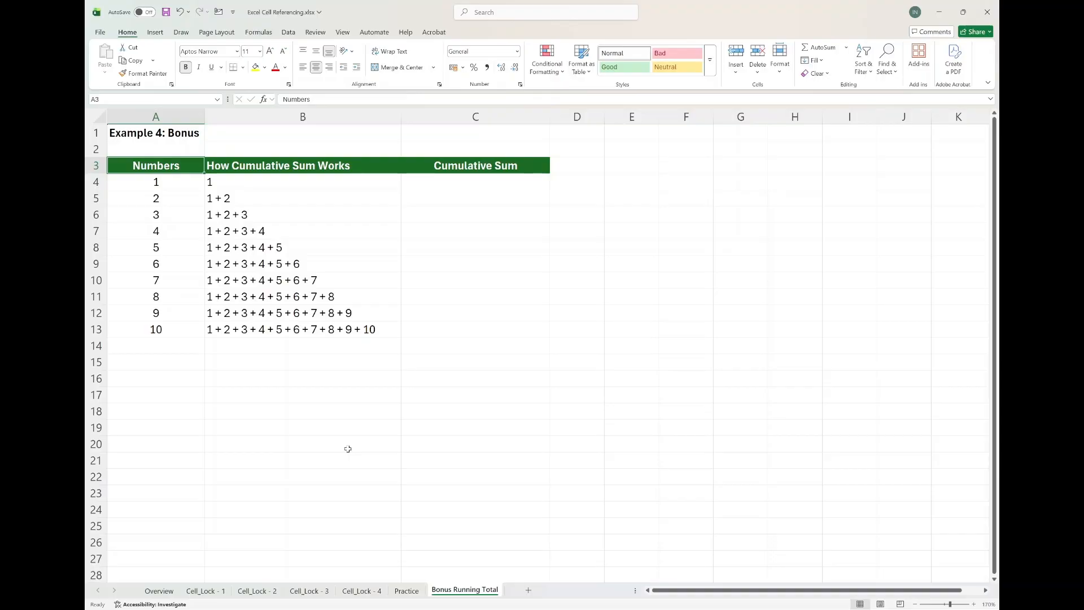
left_click(309, 191)
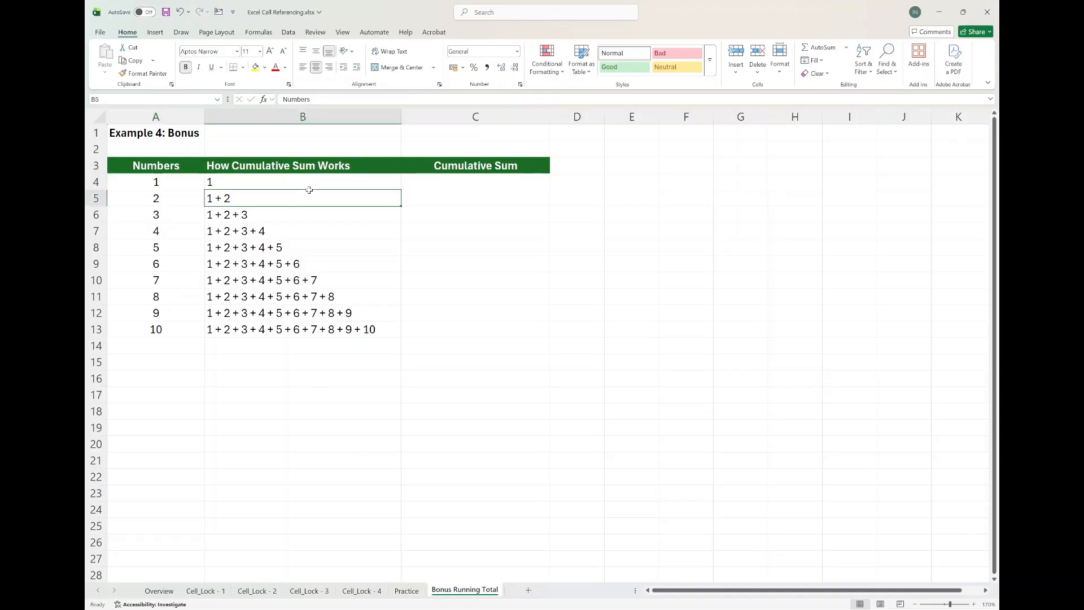
left_click_drag(308, 187, 306, 330)
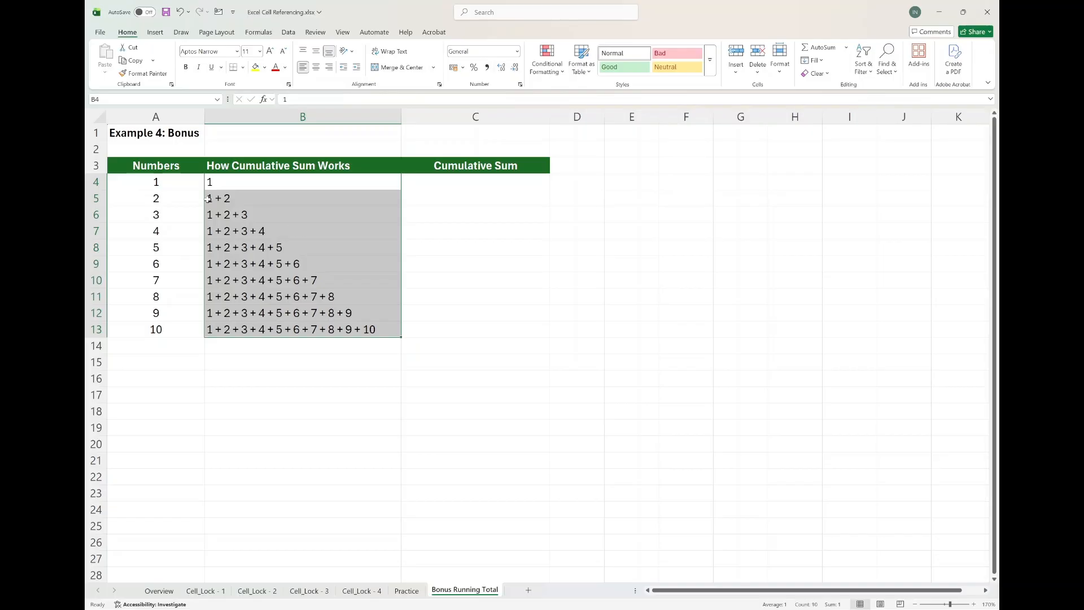
left_click(230, 183)
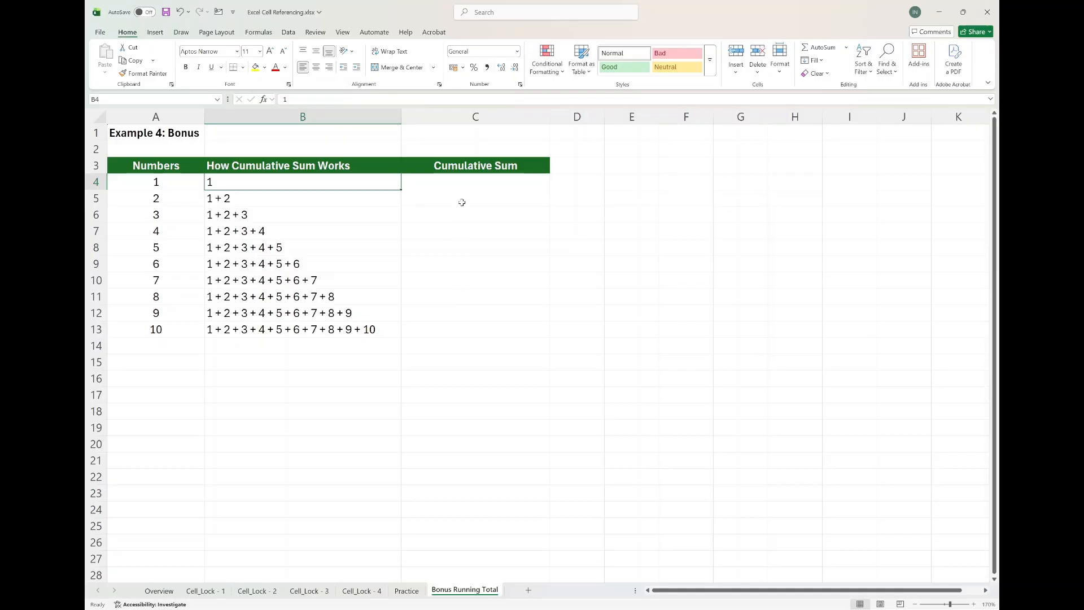
left_click(480, 183)
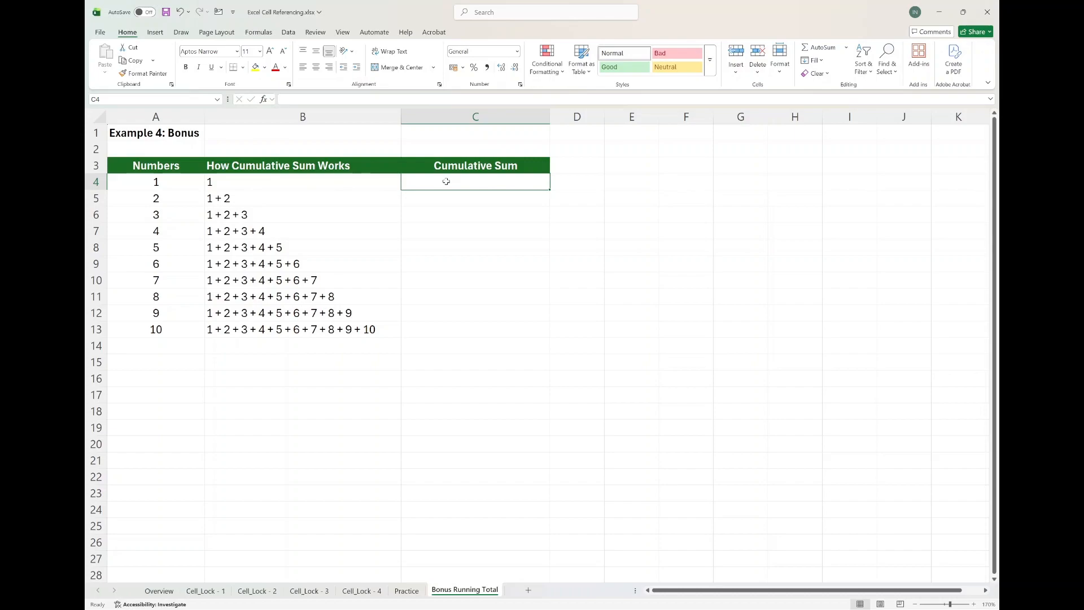
type("=")
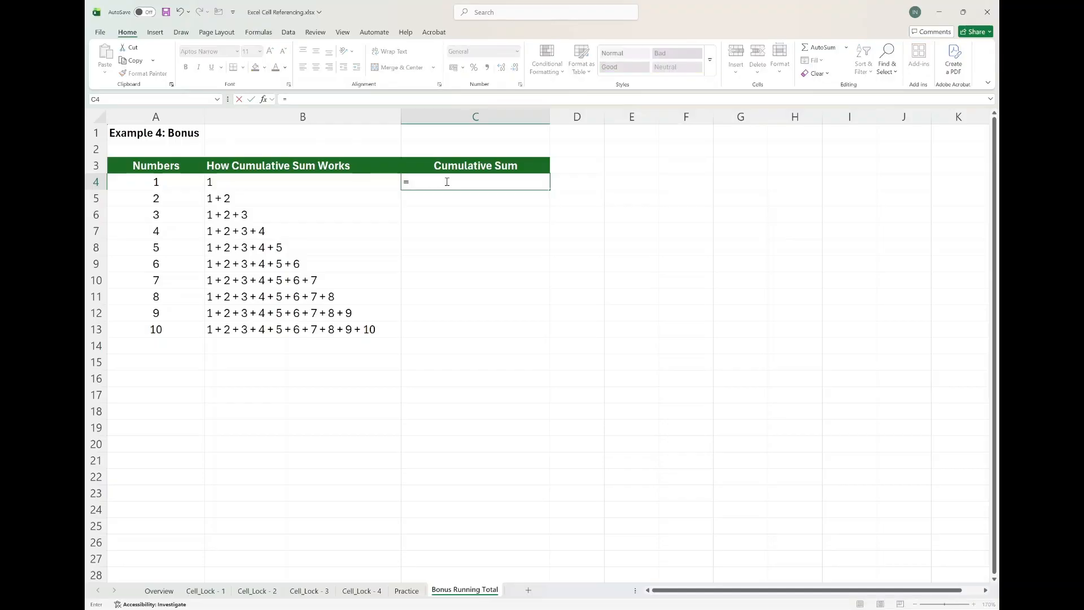
type("sum")
key("Tab")
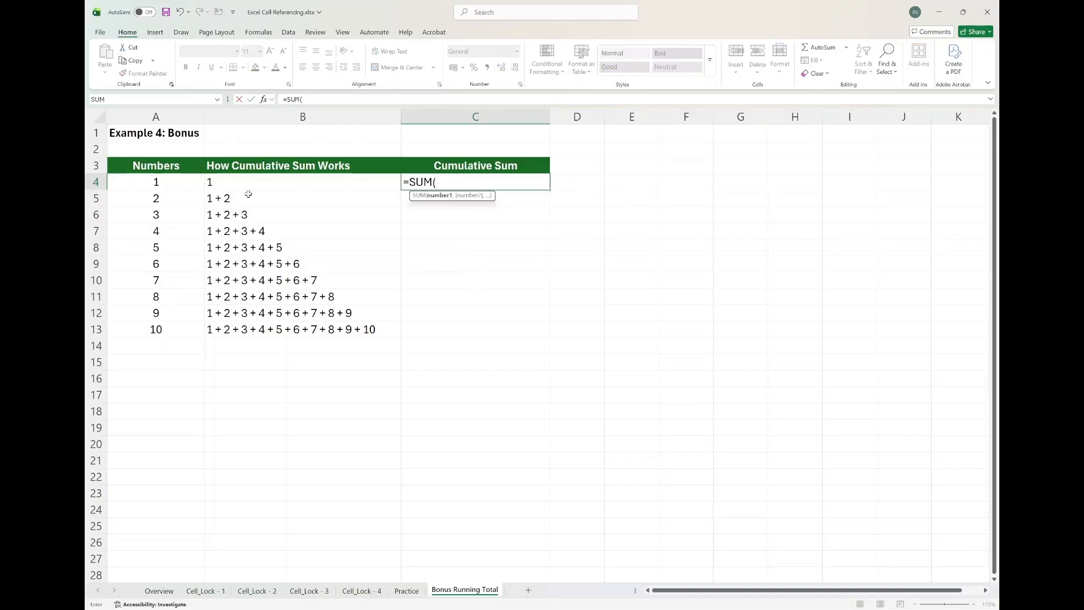
left_click(176, 182)
left_click_drag(176, 183, 175, 197)
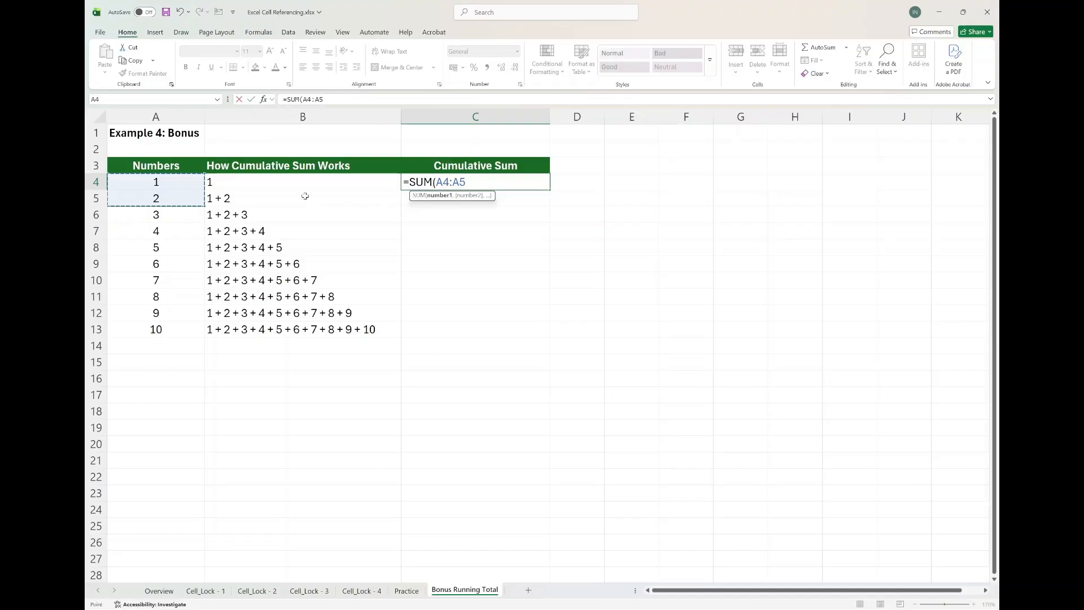
left_click(476, 181)
key("BackSpace")
type("4")
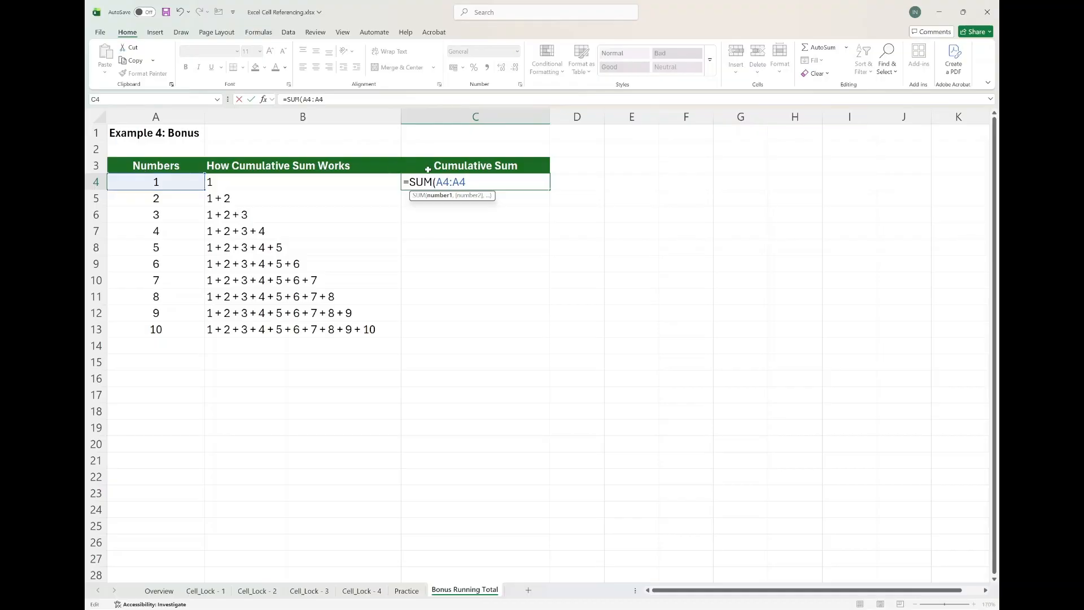
key("Return")
Lock the row of the range's starting cell in C4's formula, making it =SUM(A$4:A4).
left_click(477, 177)
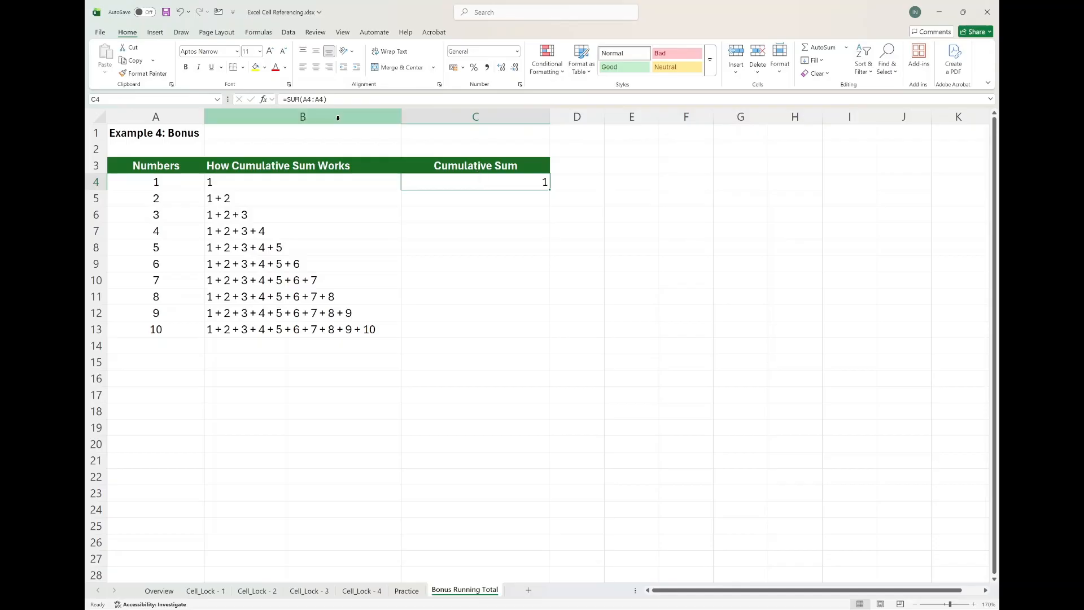
left_click(309, 101)
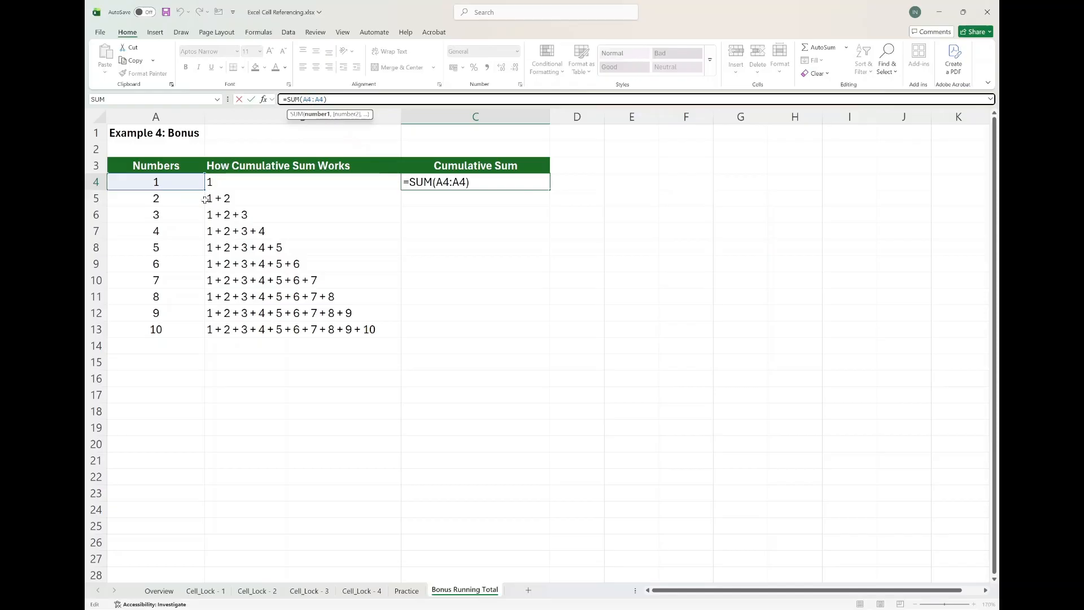
left_click(323, 101)
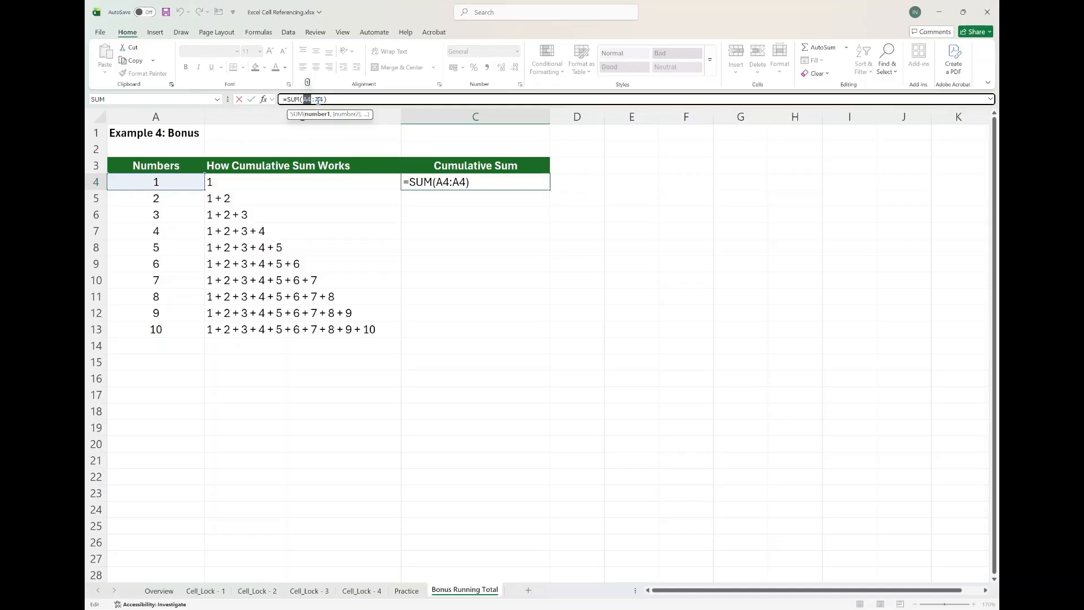
key("F4")
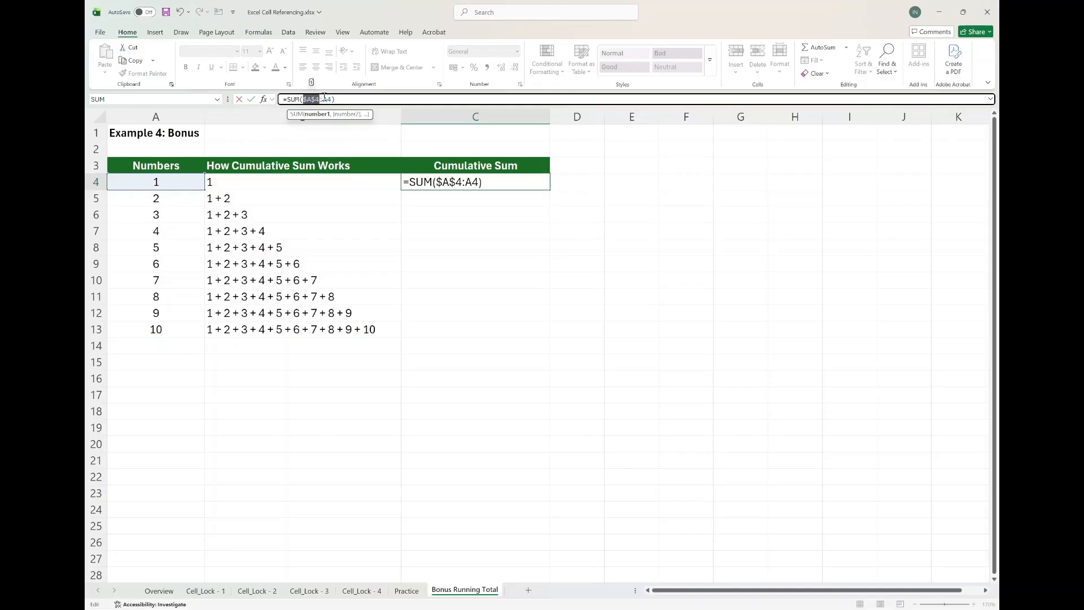
key("F4")
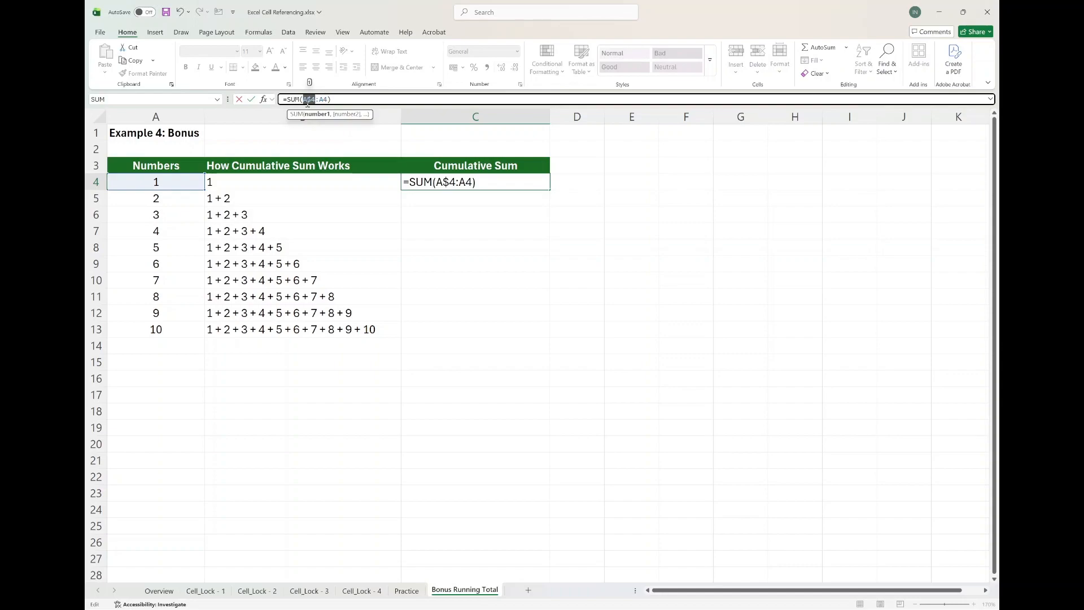
left_click(324, 99)
left_click(340, 99)
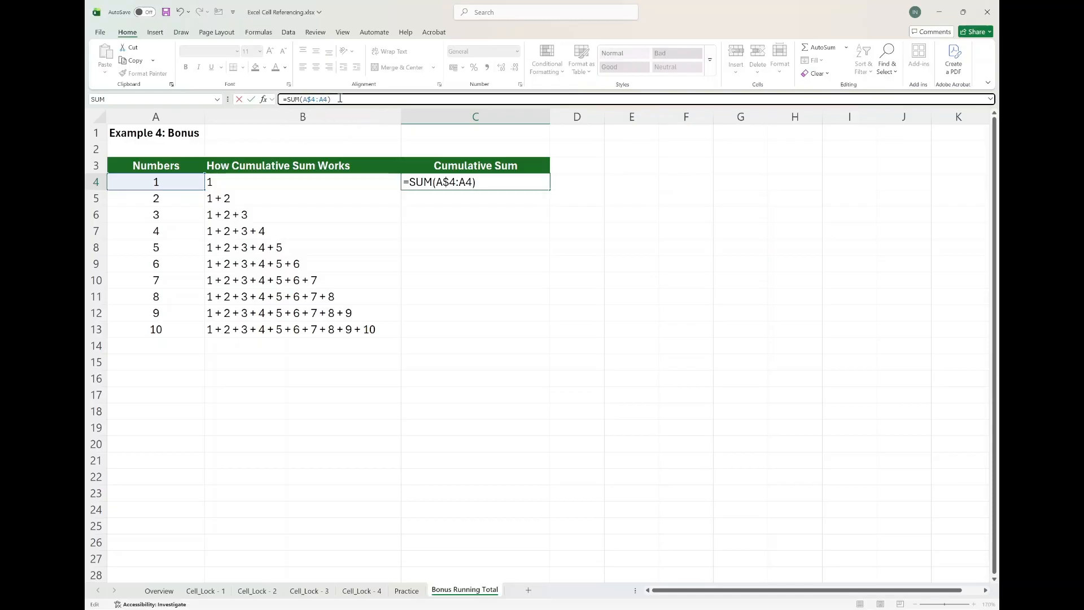
key("Return")
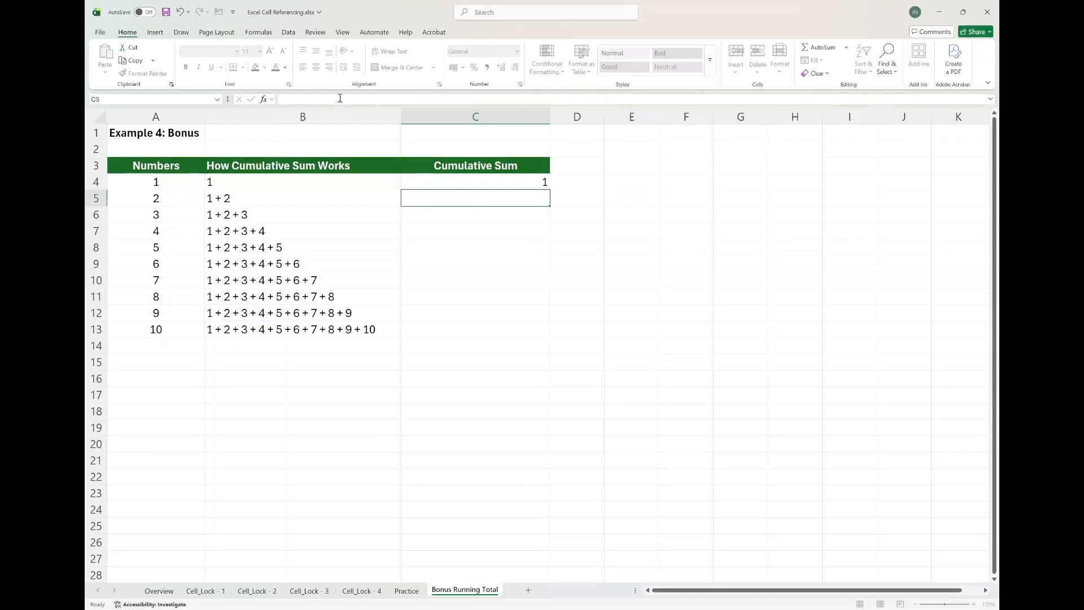
Fill C4's cumulative sum formula down through C13 and inspect the copied formulas in C5 and C6.
key("Up")
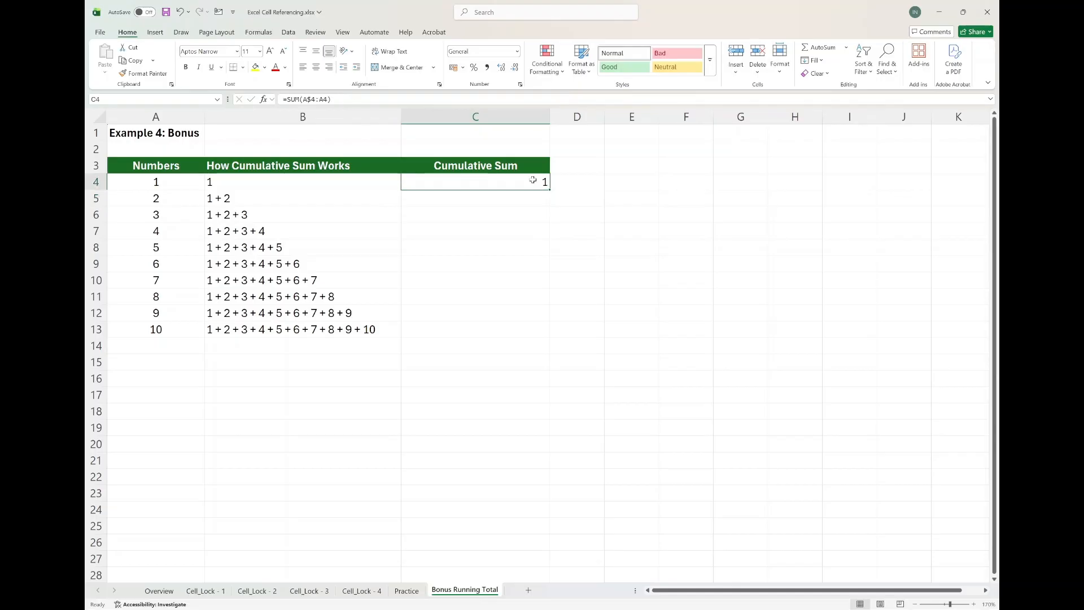
left_click_drag(550, 189, 545, 337)
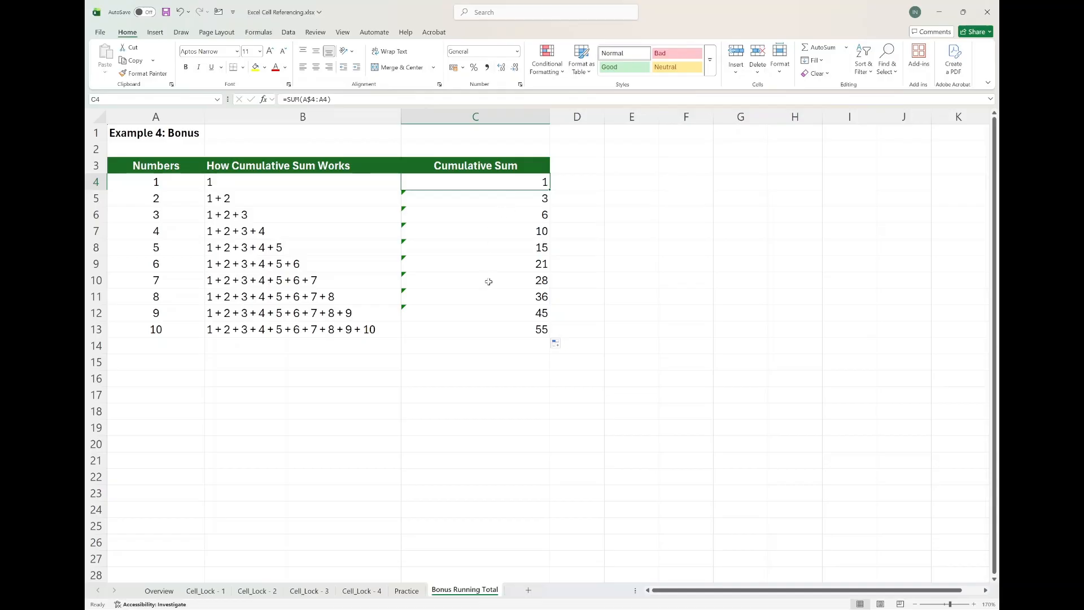
left_click(475, 328)
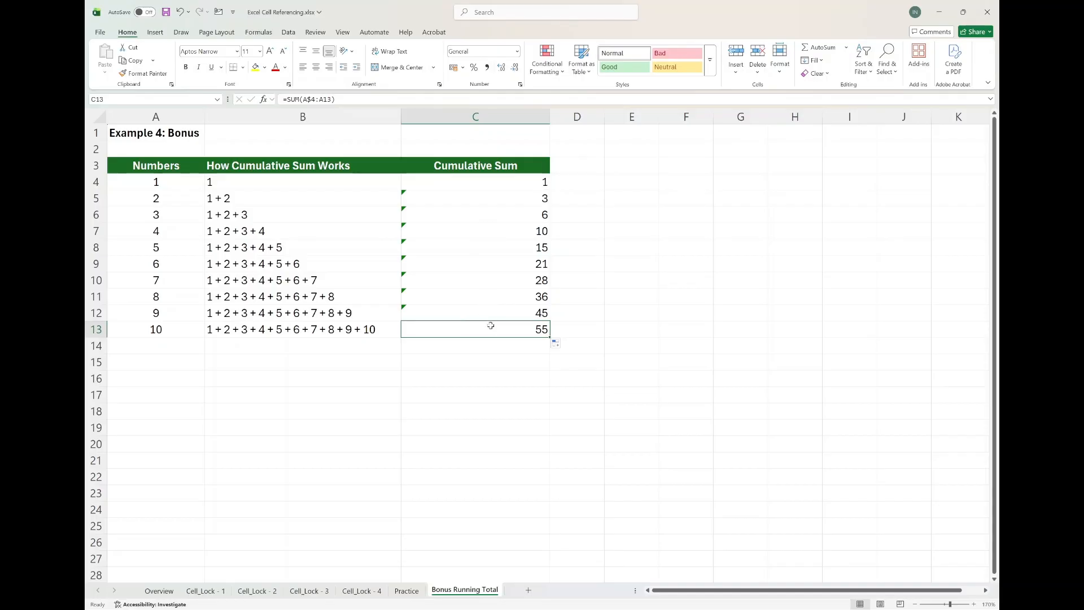
left_click(515, 182)
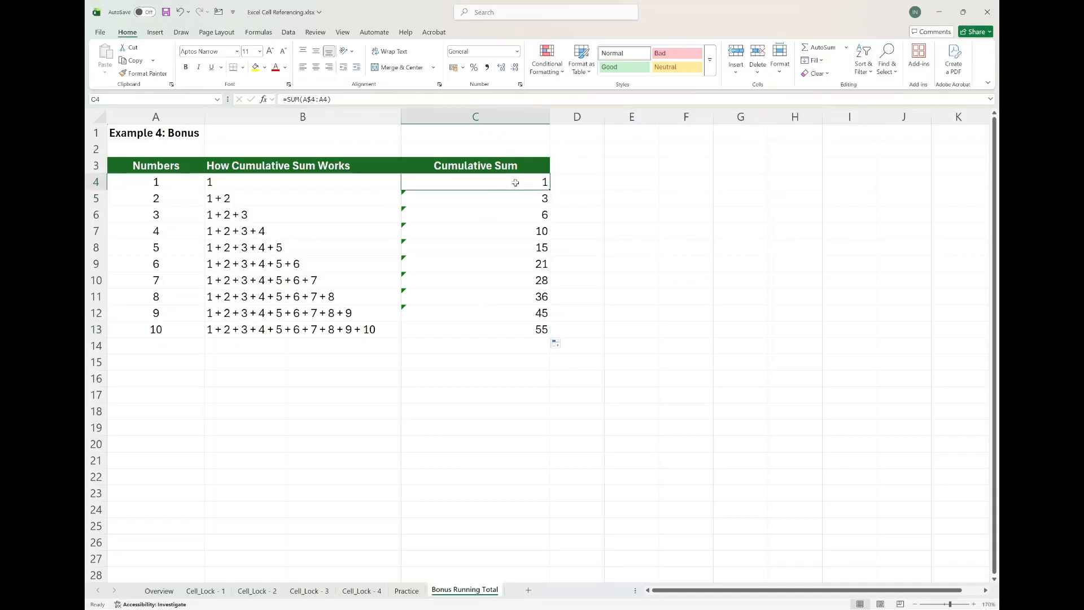
left_click(502, 202)
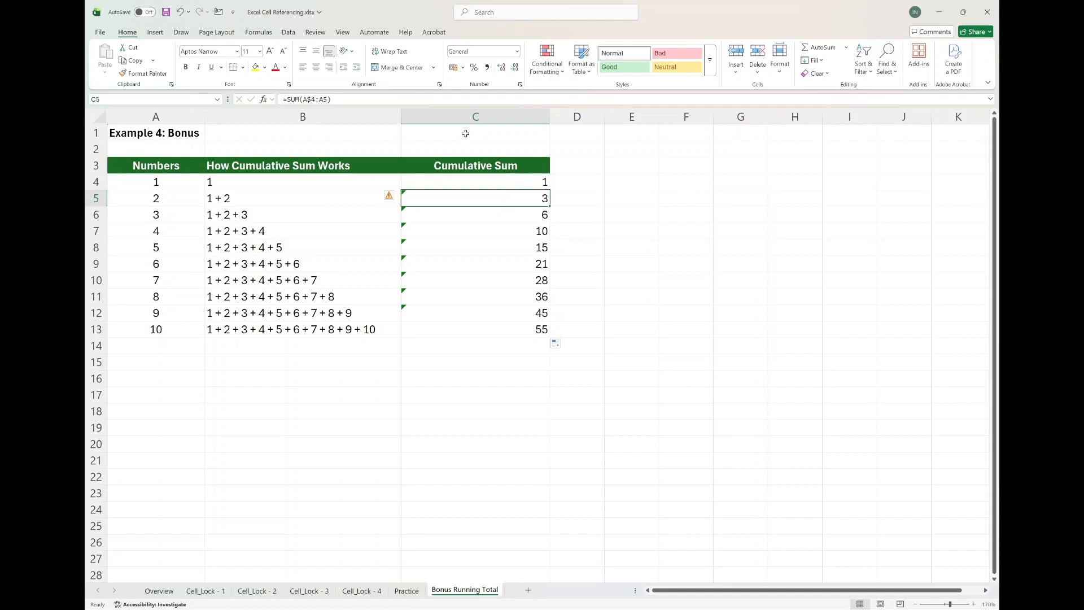
left_click(472, 100)
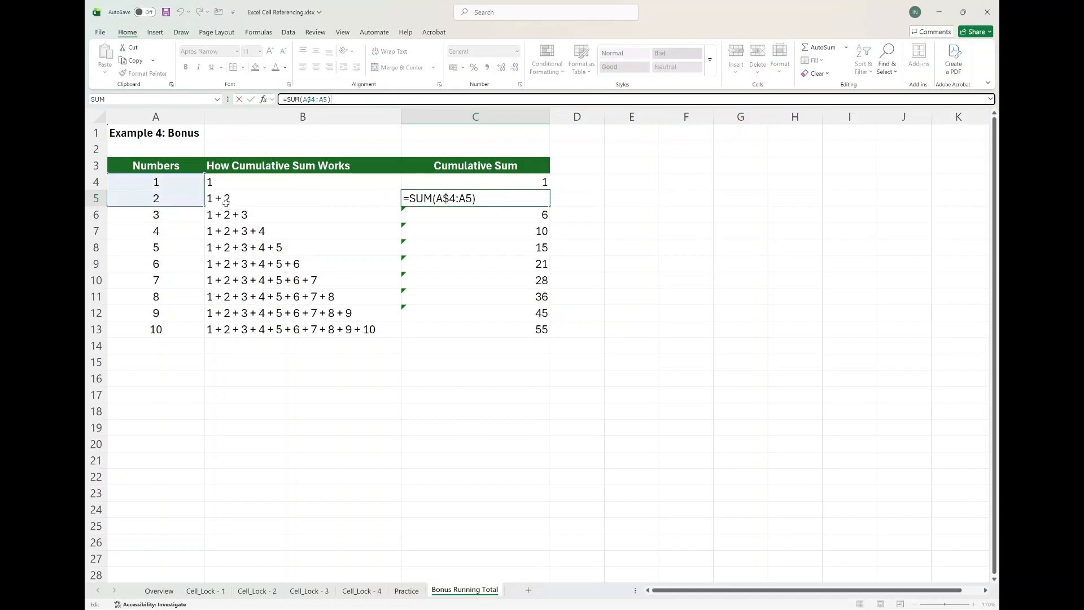
key("ctrl+Return")
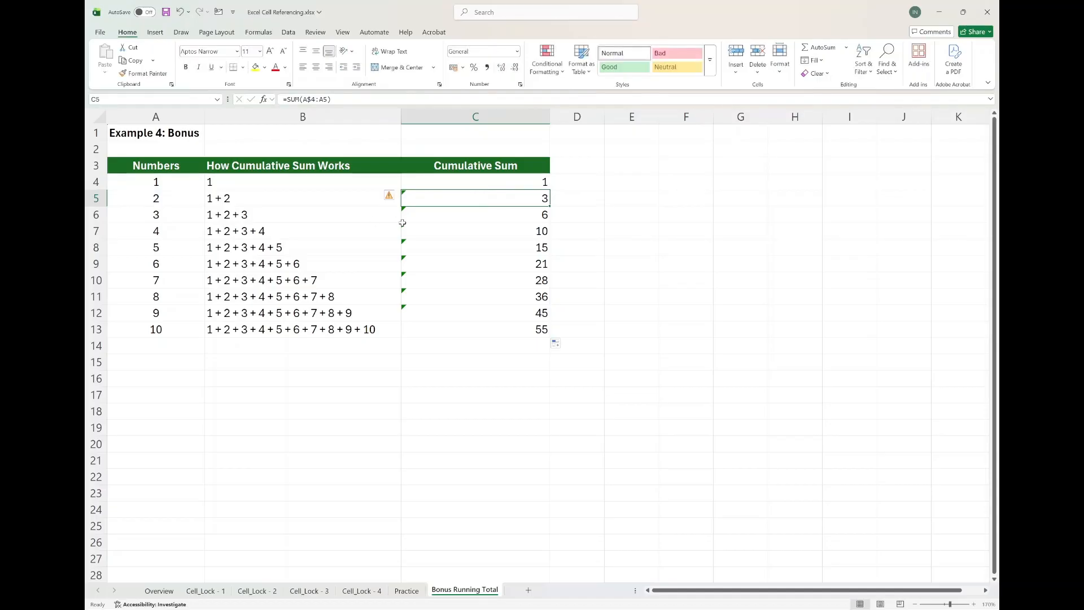
left_click(441, 216)
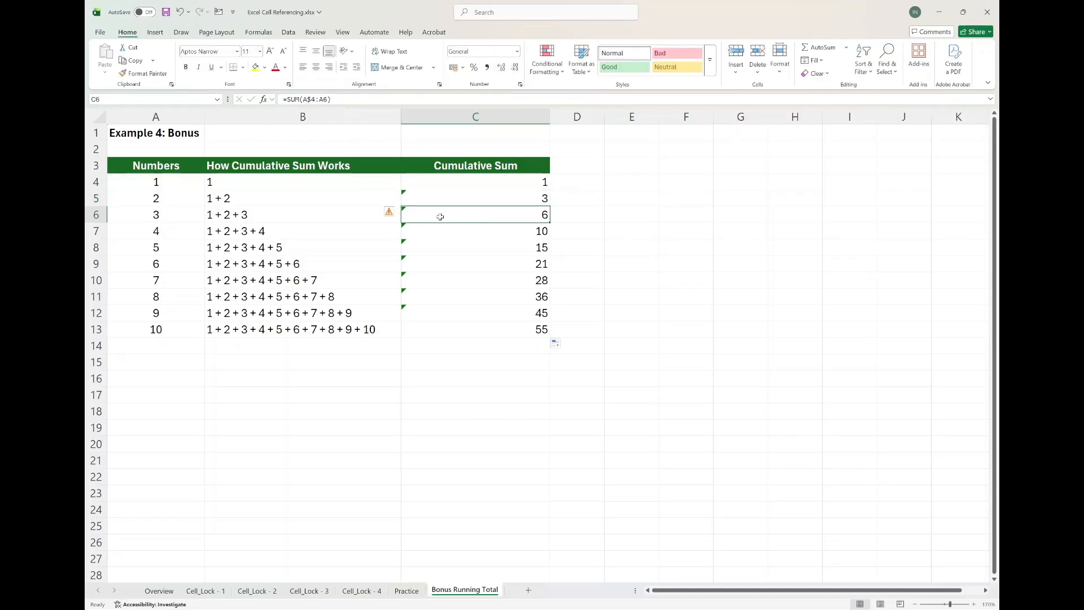
left_click(472, 99)
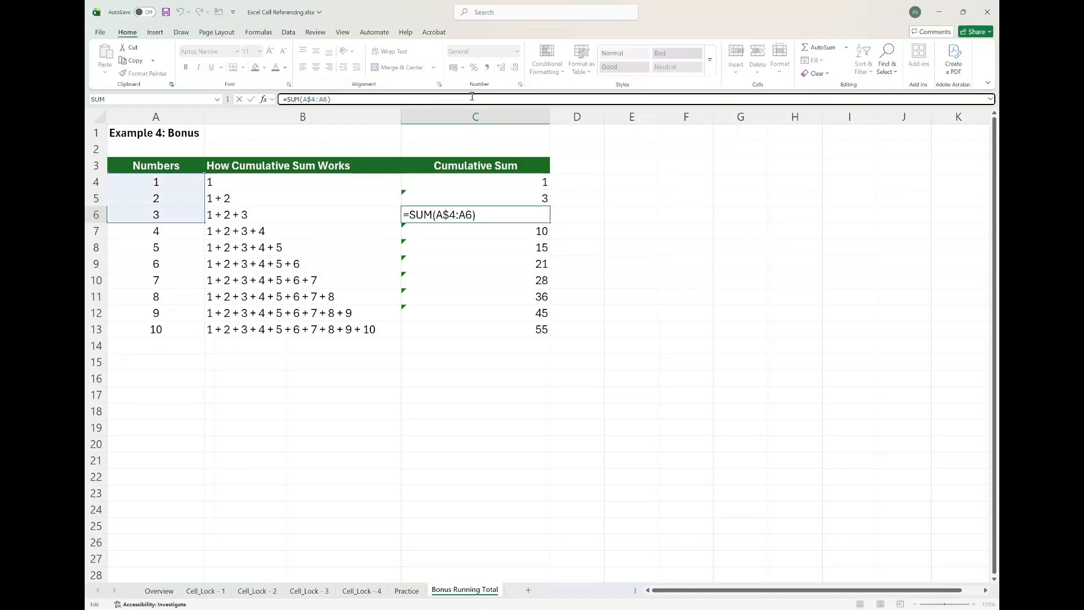
key("ctrl+Return")
left_click(479, 185)
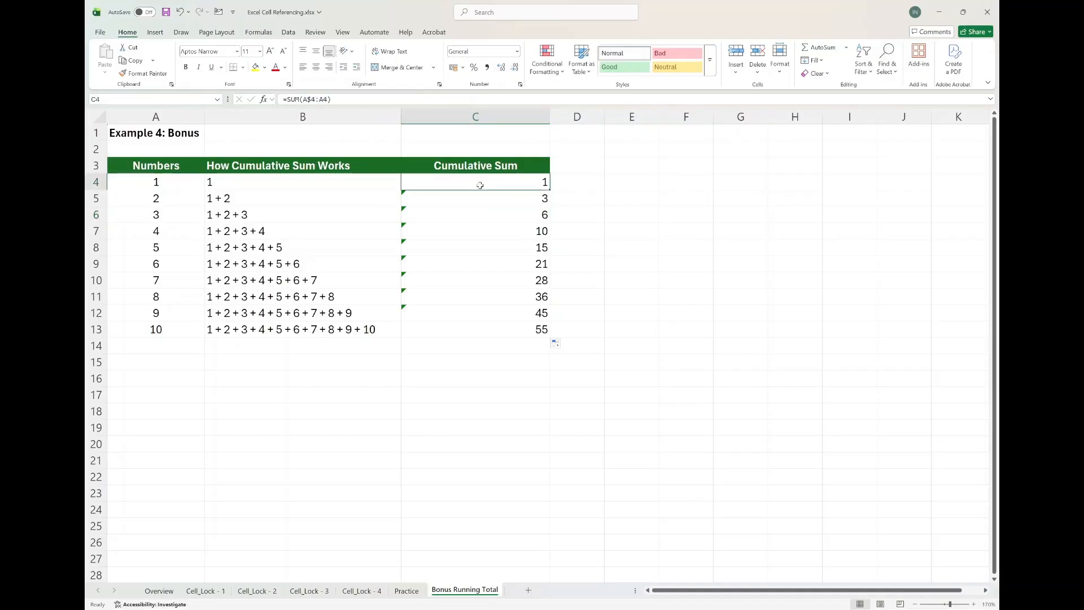